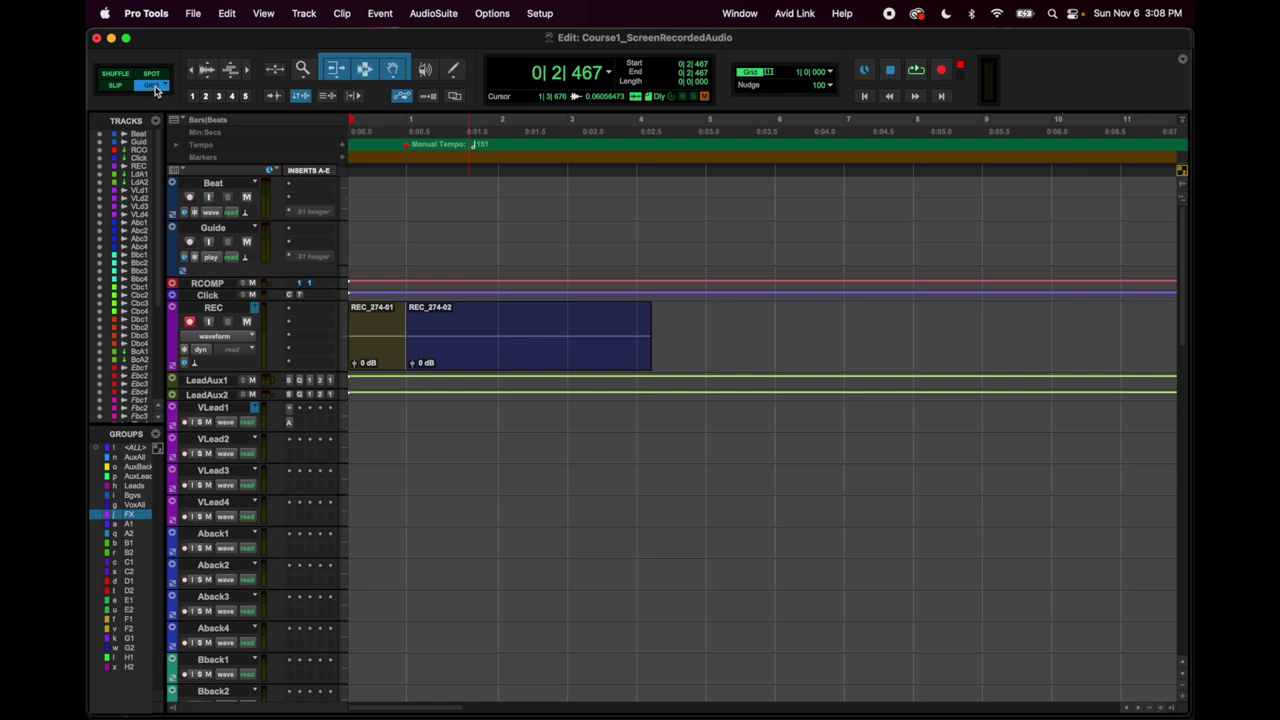
# Switch to Grid mode and place the edit cursor on the Guide track at 2|1|000.
pyautogui.click(163, 87)
pyautogui.click(148, 88)
pyautogui.click(424, 231)
pyautogui.click(492, 230)
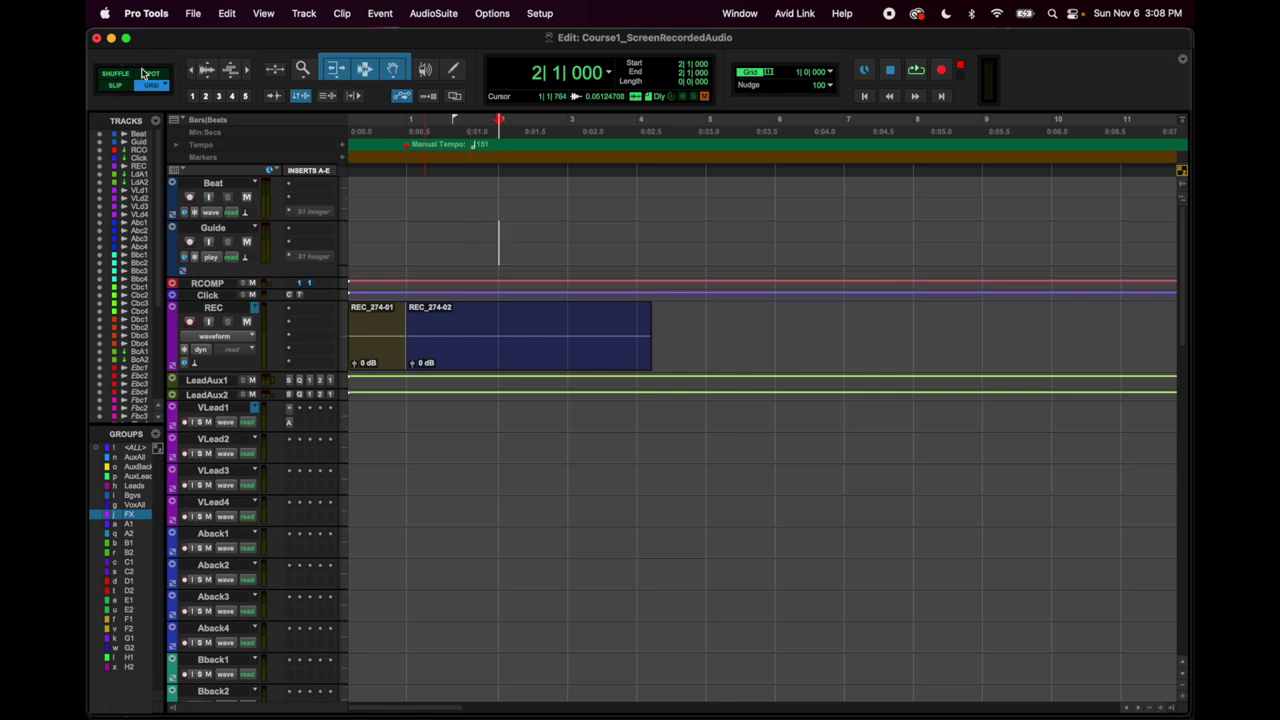
# Switch to Slip mode, place the edit cursor freely along the Guide track, and select 1|2|170 to 1|3|371 within the REC_274-02 clip.
pyautogui.click(115, 85)
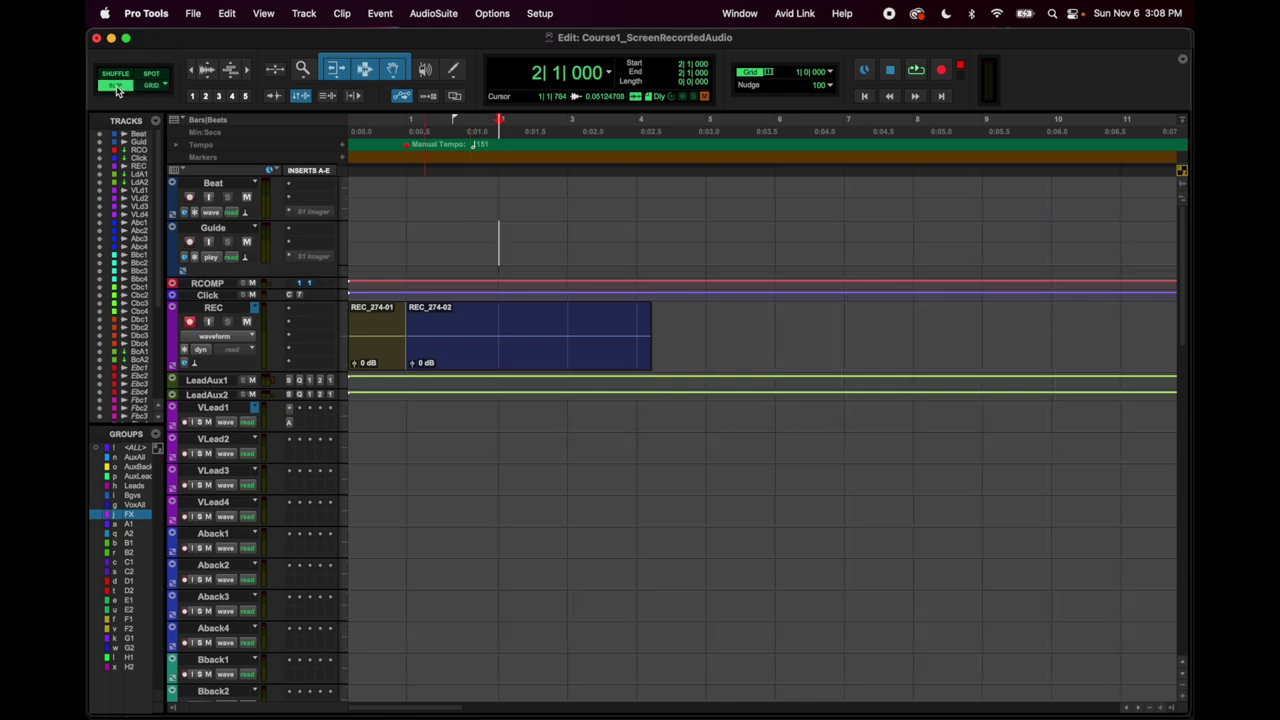
pyautogui.click(477, 237)
pyautogui.click(469, 237)
pyautogui.click(443, 240)
pyautogui.click(386, 242)
pyautogui.click(374, 242)
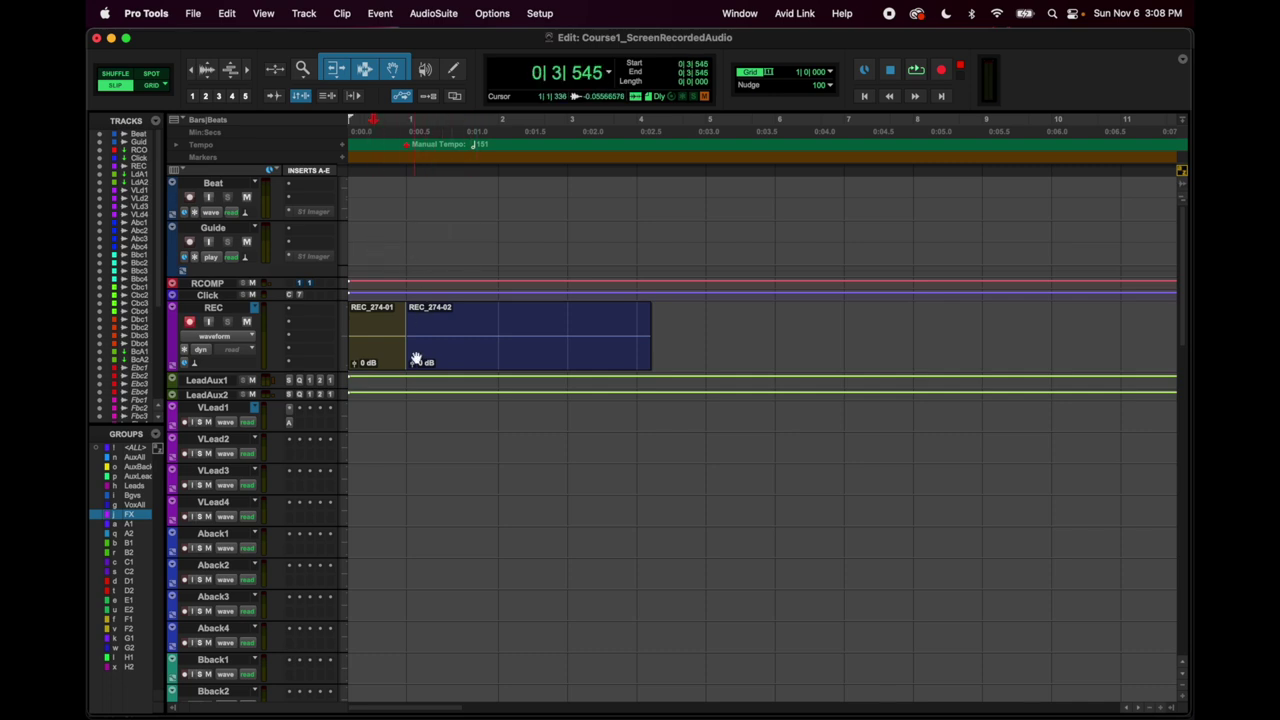
pyautogui.moveTo(433, 332); pyautogui.dragTo(461, 333)
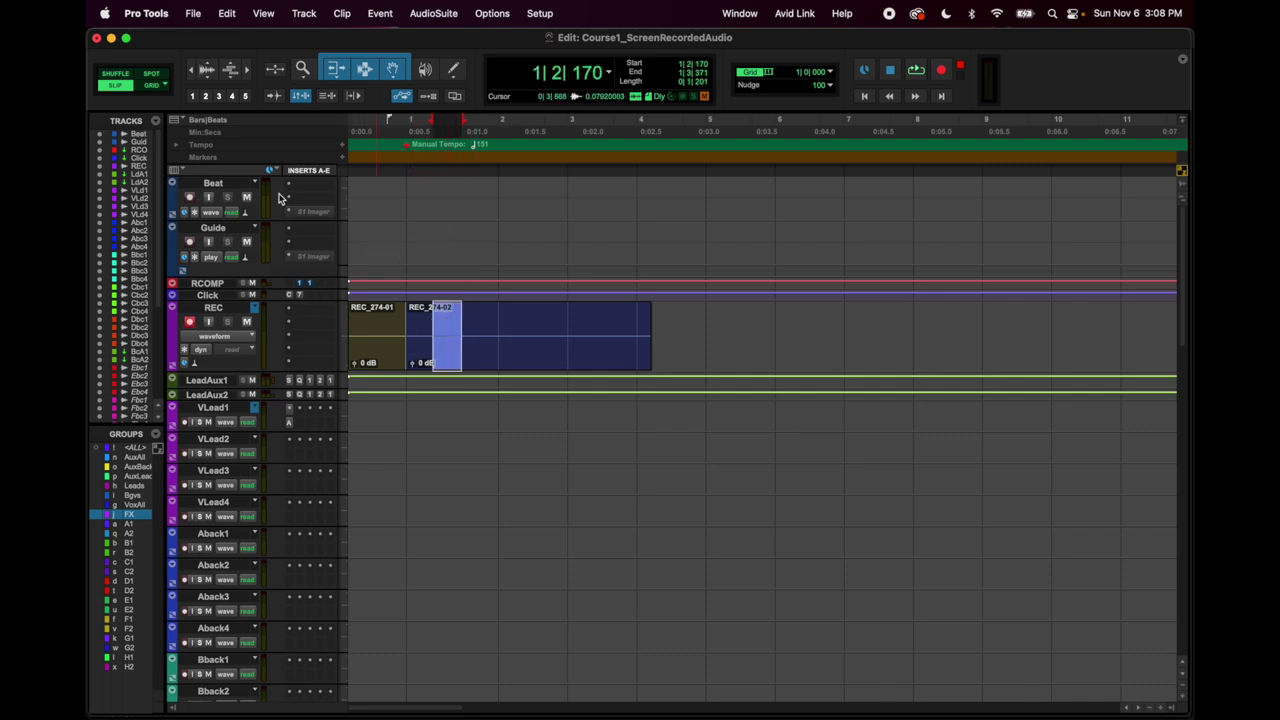
# In Grid mode, select bar 1 on the Guide track, and only its first half using a 1/2 note grid value.
pyautogui.click(150, 86)
pyautogui.moveTo(414, 242); pyautogui.dragTo(479, 242)
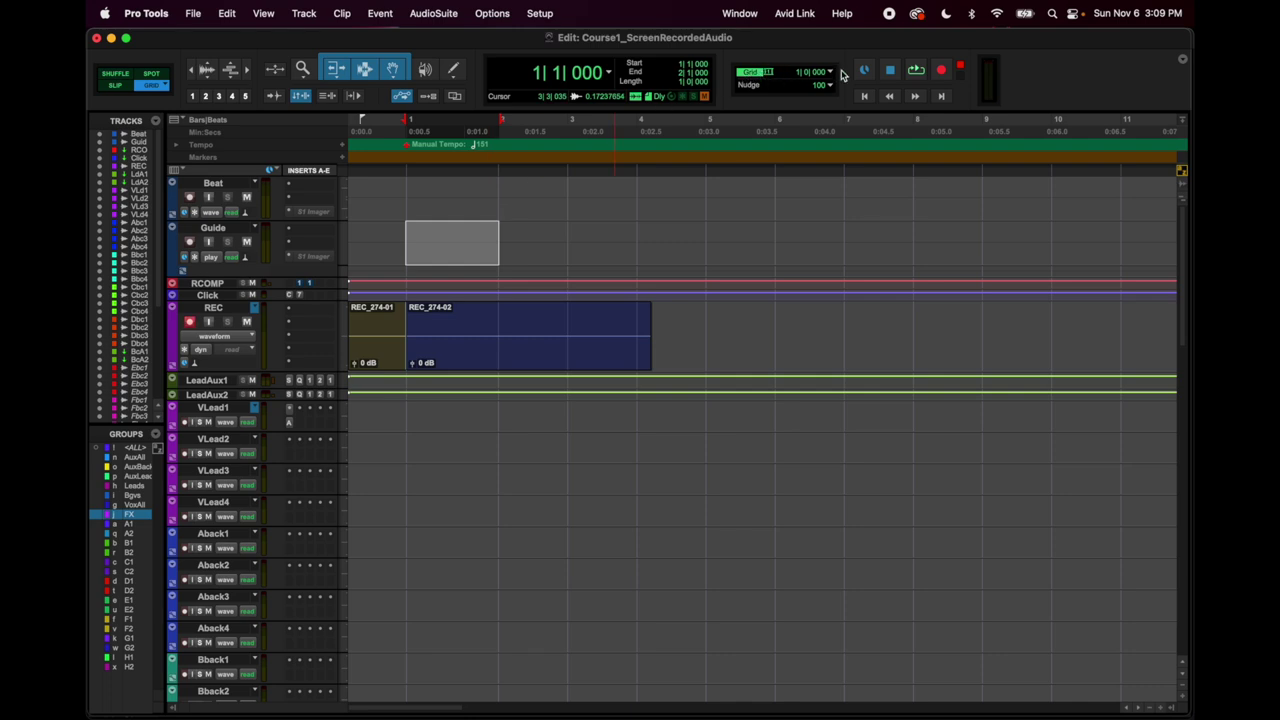
pyautogui.click(770, 78)
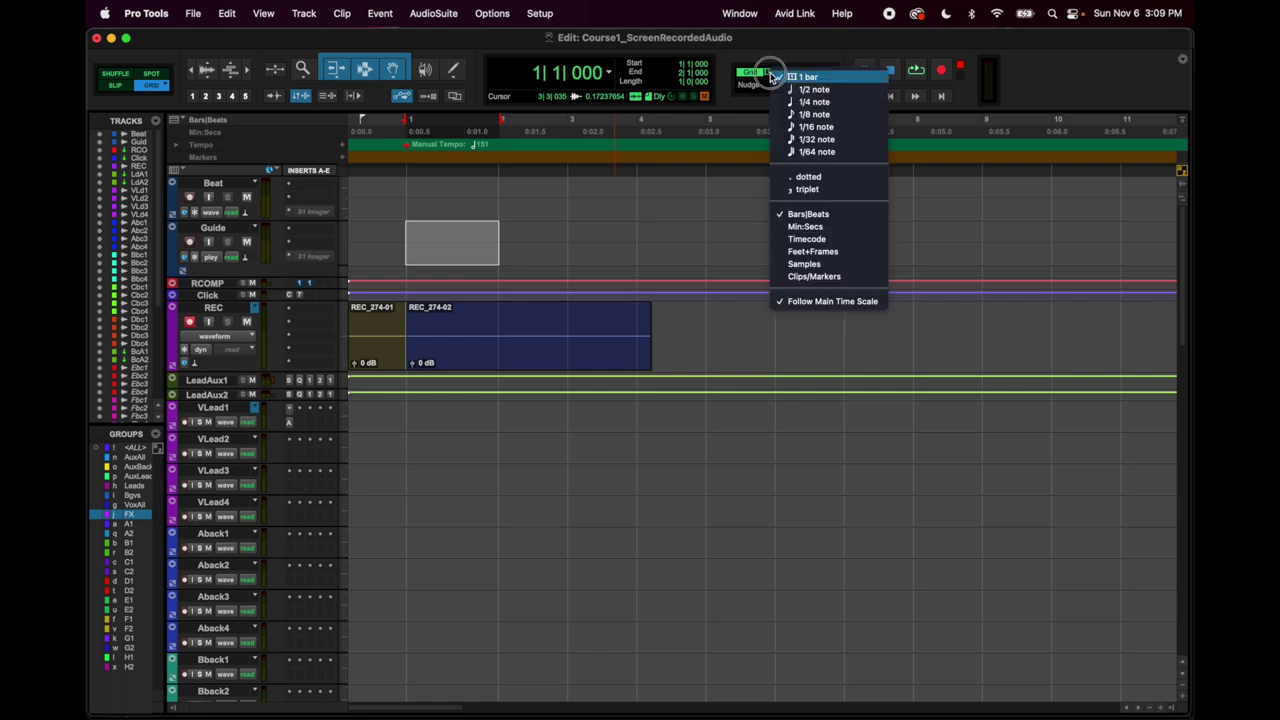
pyautogui.click(820, 93)
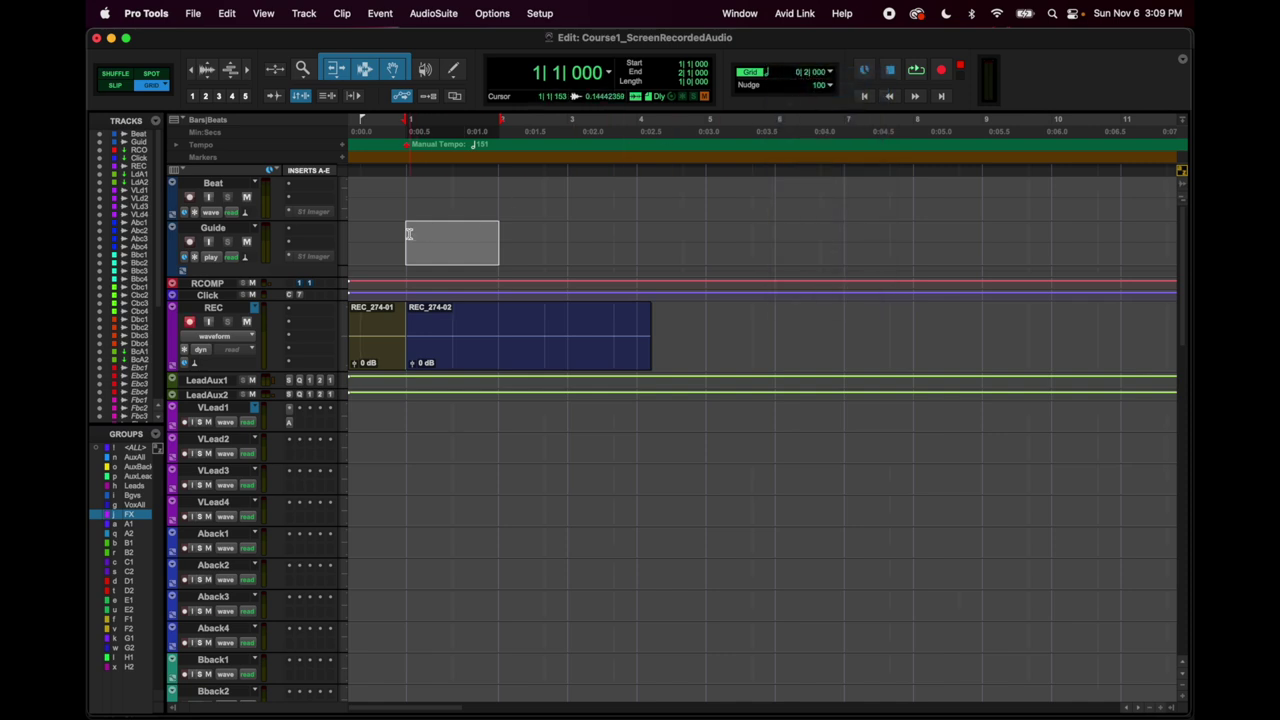
pyautogui.moveTo(412, 232); pyautogui.dragTo(462, 233)
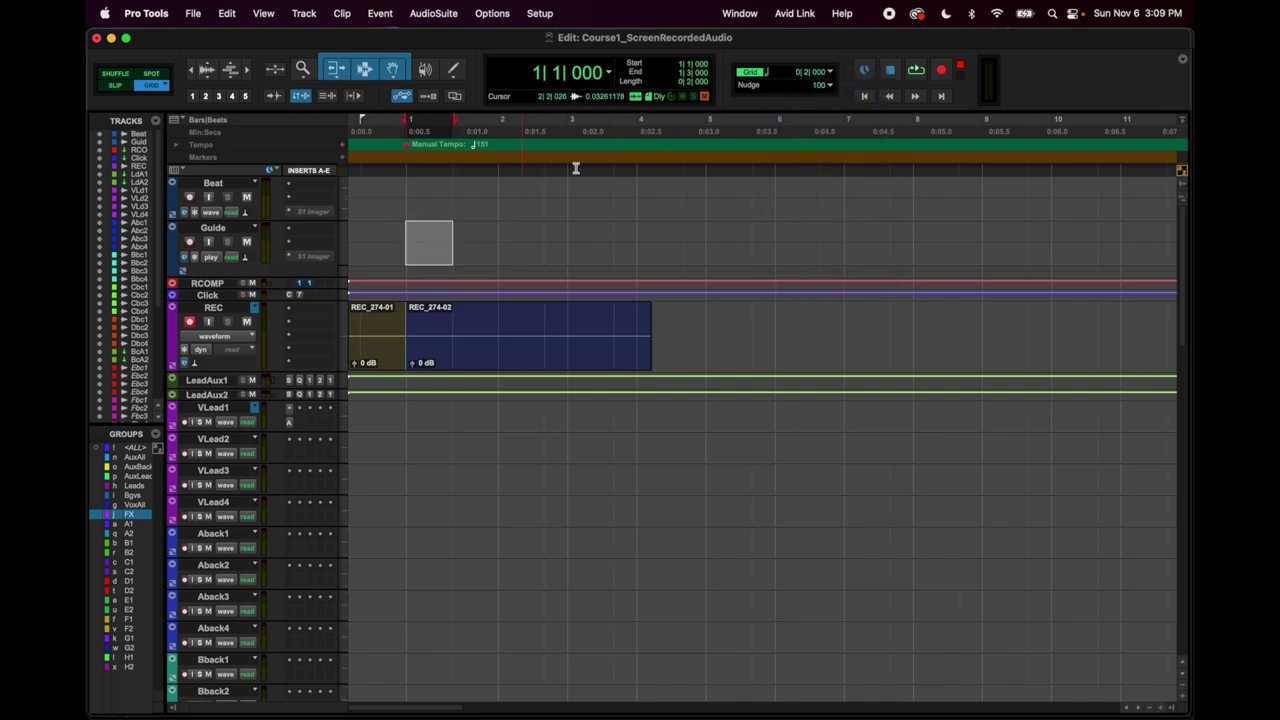
# Set the grid value to 1/4 note and select 1|4|000 to 2|3|000 on the Guide track.
pyautogui.click(771, 78)
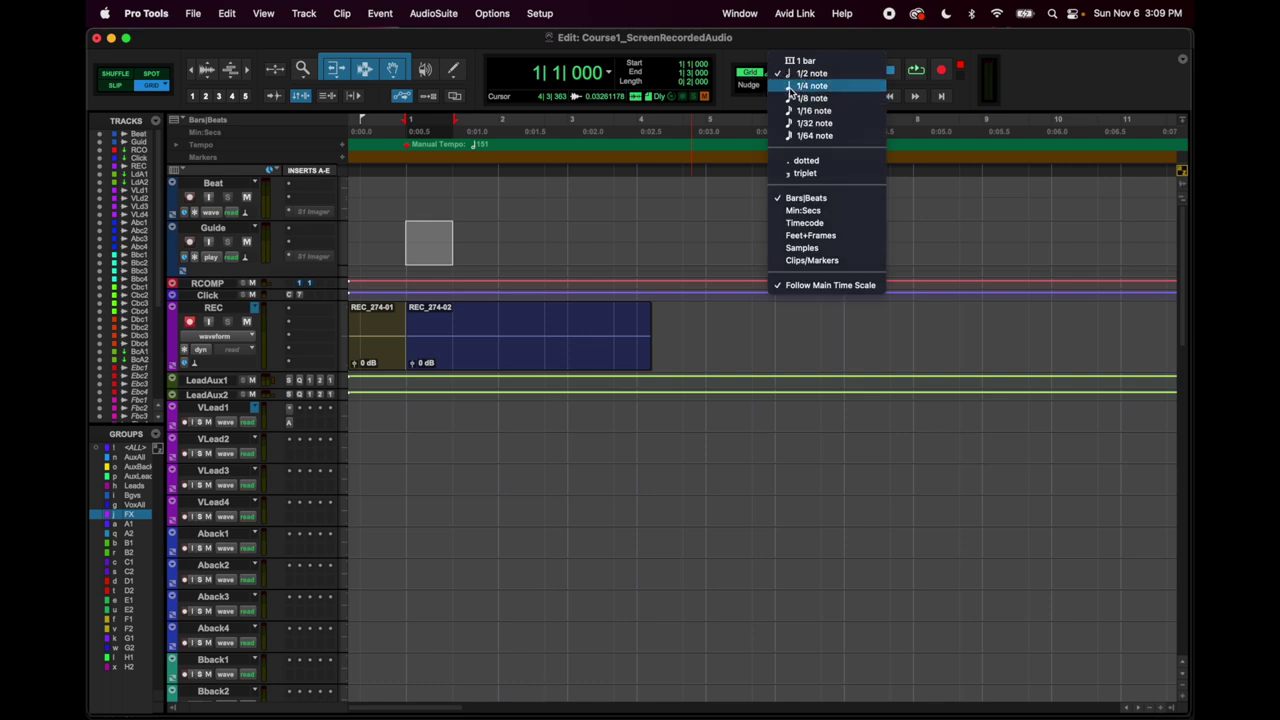
pyautogui.click(785, 87)
pyautogui.click(773, 78)
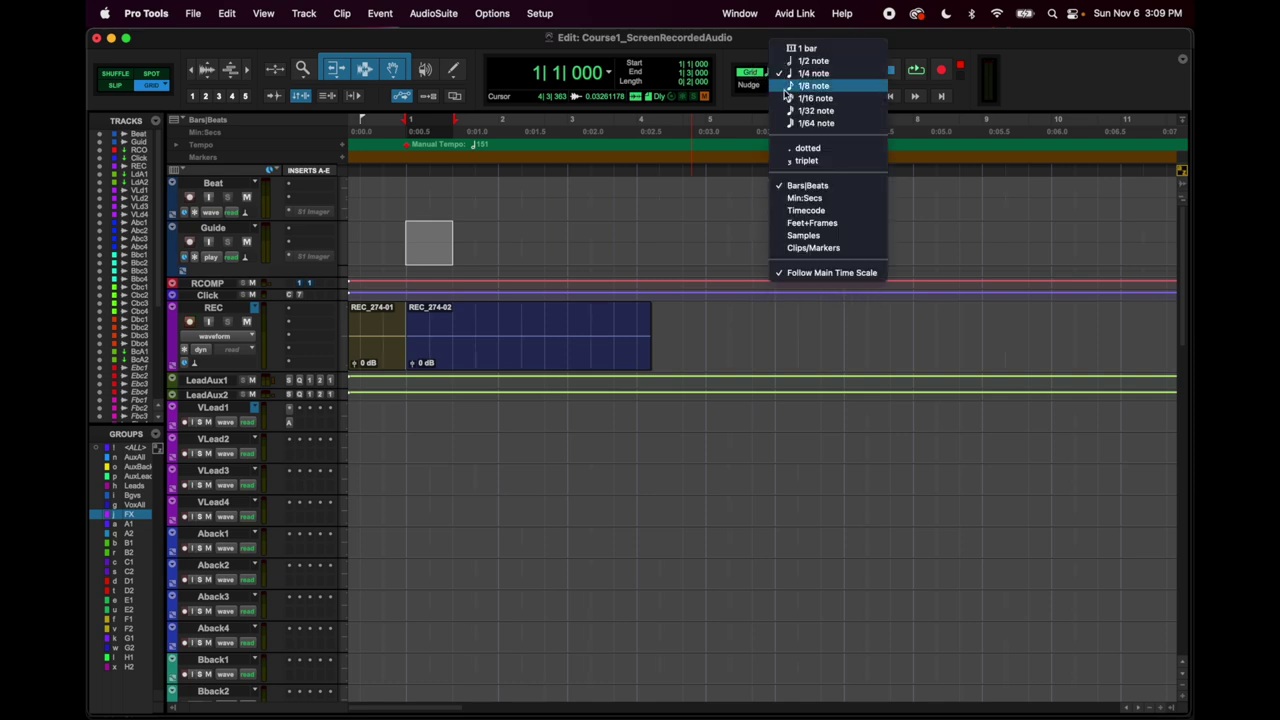
pyautogui.click(509, 231)
pyautogui.moveTo(480, 236); pyautogui.dragTo(543, 232)
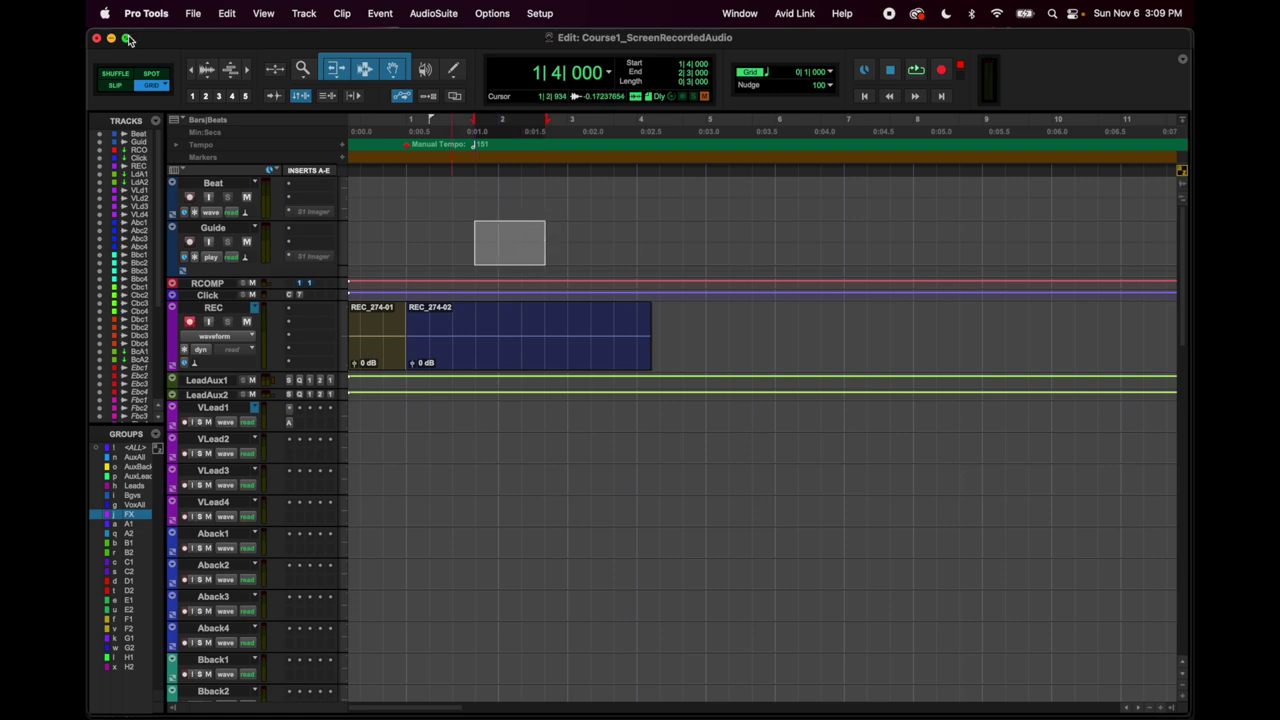
# Alternate between Slip and Grid modes and make trial selections on the Guide track, ending with a free selection from 3|2|201 to 3|3|616.
pyautogui.click(132, 88)
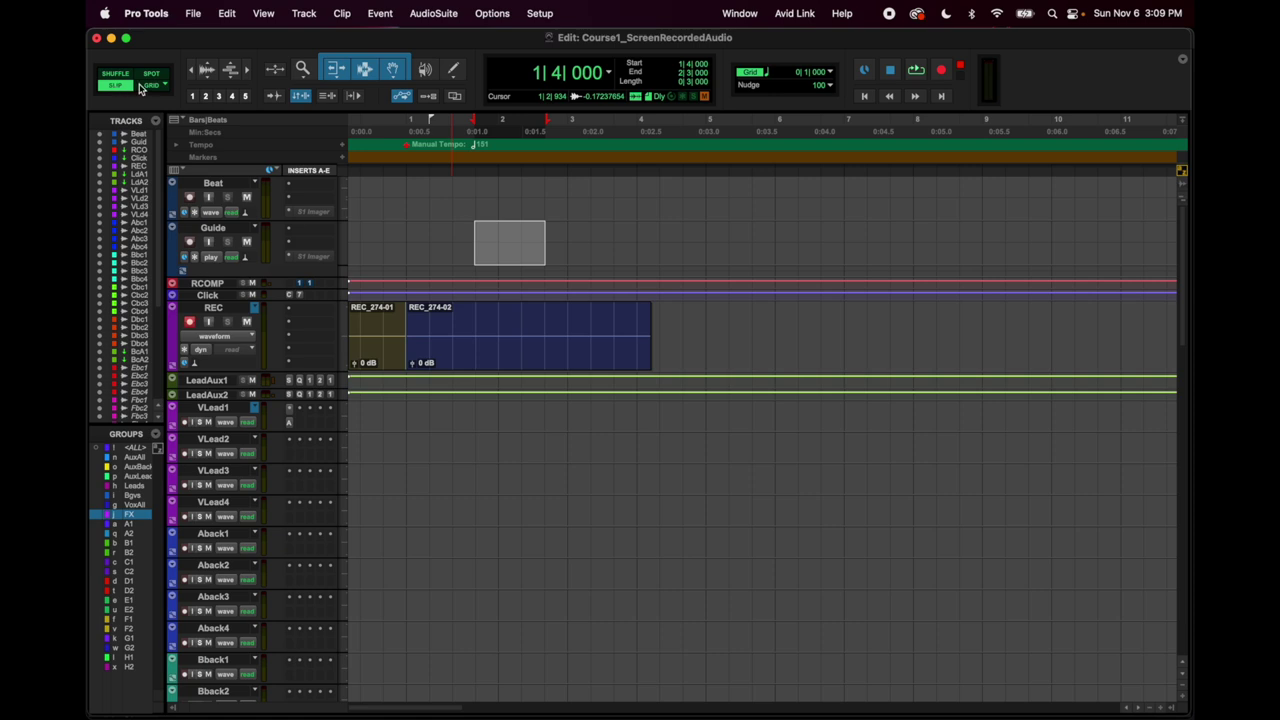
pyautogui.click(145, 87)
pyautogui.moveTo(402, 236); pyautogui.dragTo(503, 238)
pyautogui.click(419, 236)
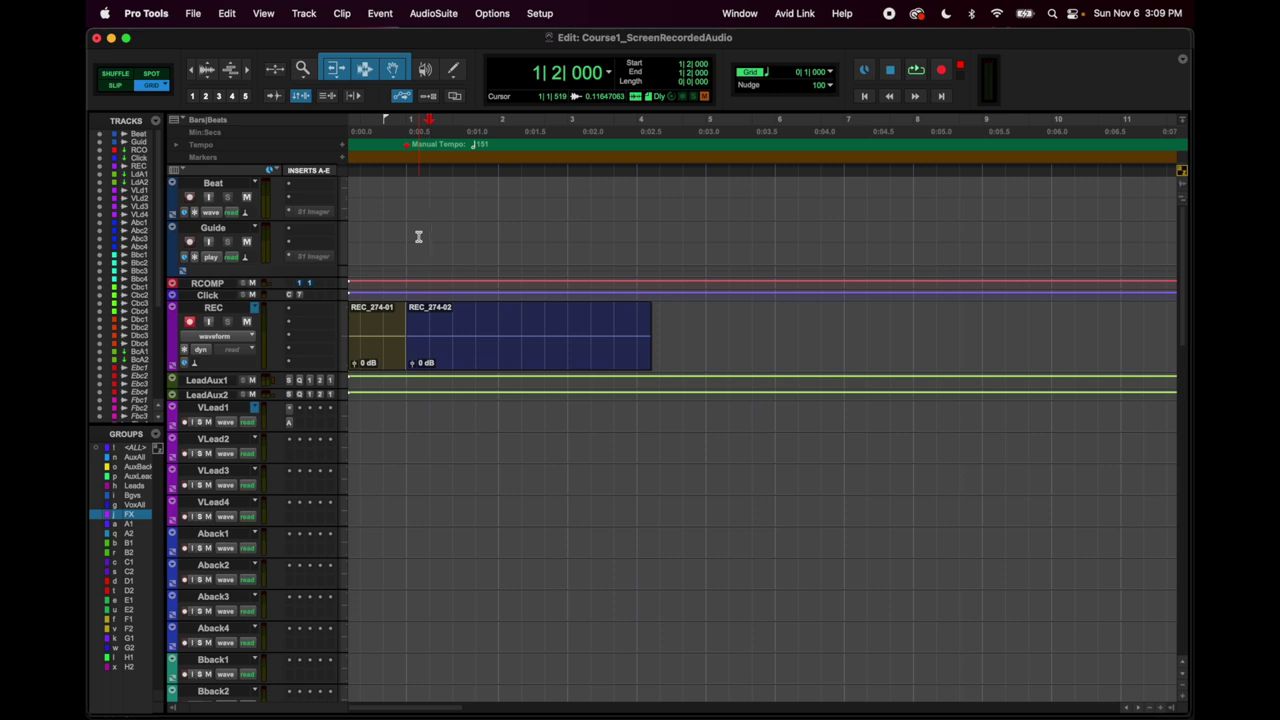
pyautogui.moveTo(419, 236); pyautogui.dragTo(407, 236)
pyautogui.moveTo(413, 235); pyautogui.dragTo(535, 232)
pyautogui.moveTo(416, 228); pyautogui.dragTo(628, 231)
pyautogui.click(535, 231)
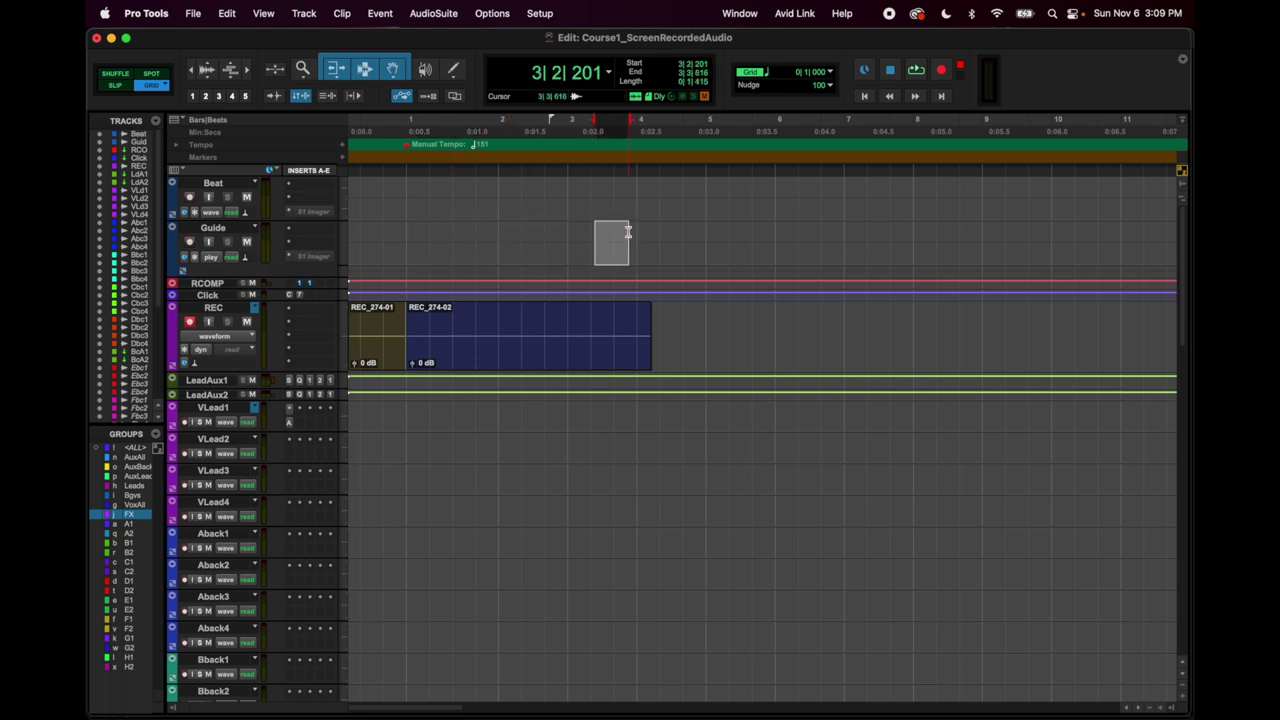
# Switch through Spot mode to Grid mode and move the REC_274-02 clip along the REC track to start at 6|1|000.
pyautogui.press('F3')
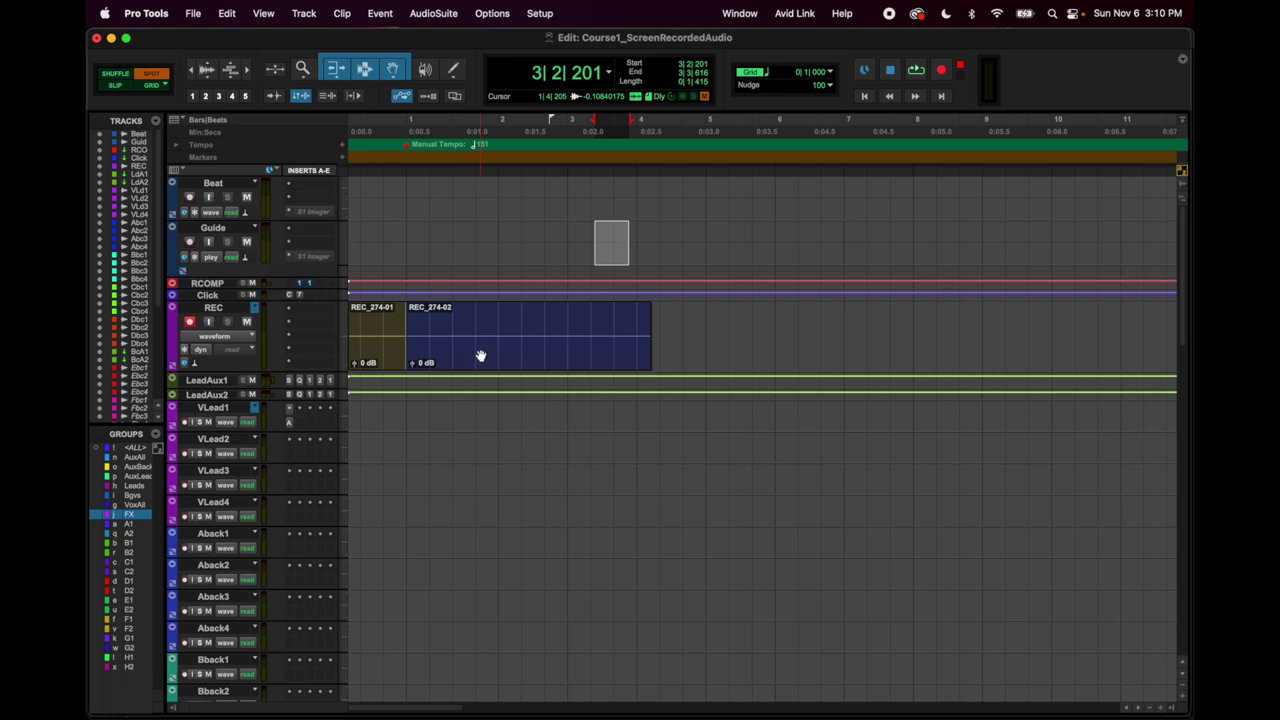
pyautogui.press('F4')
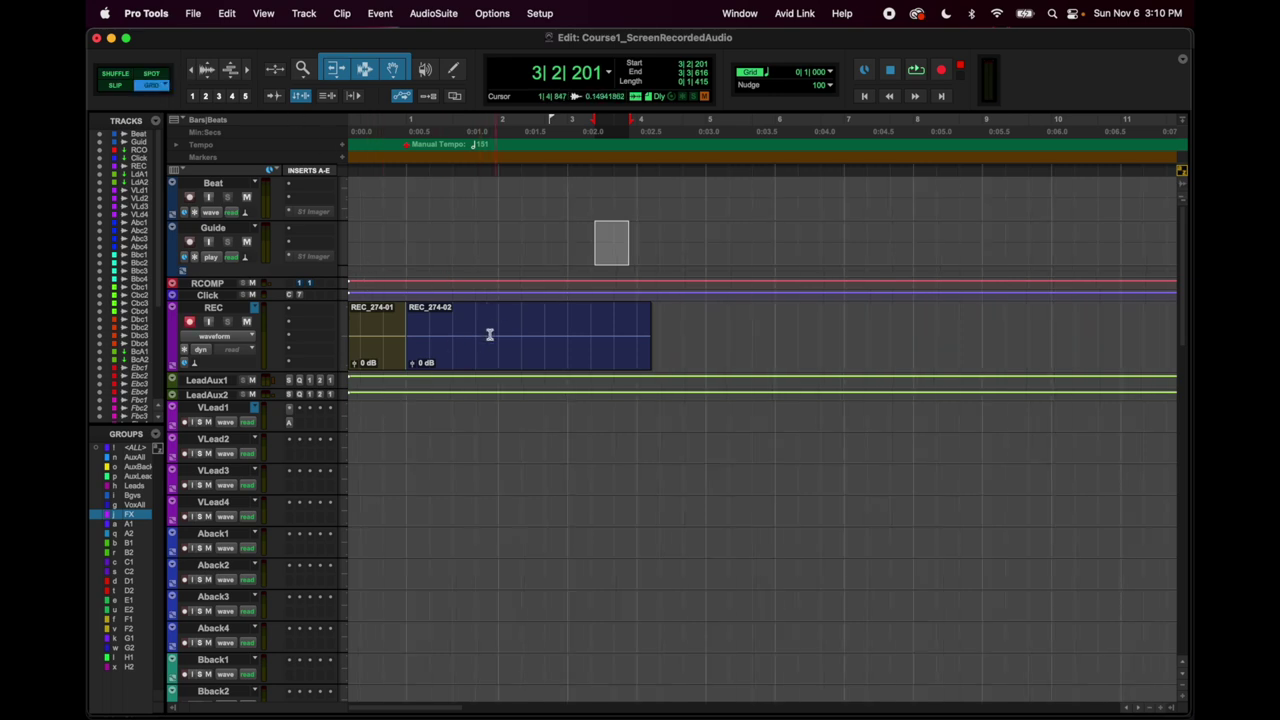
pyautogui.moveTo(471, 354); pyautogui.dragTo(848, 316)
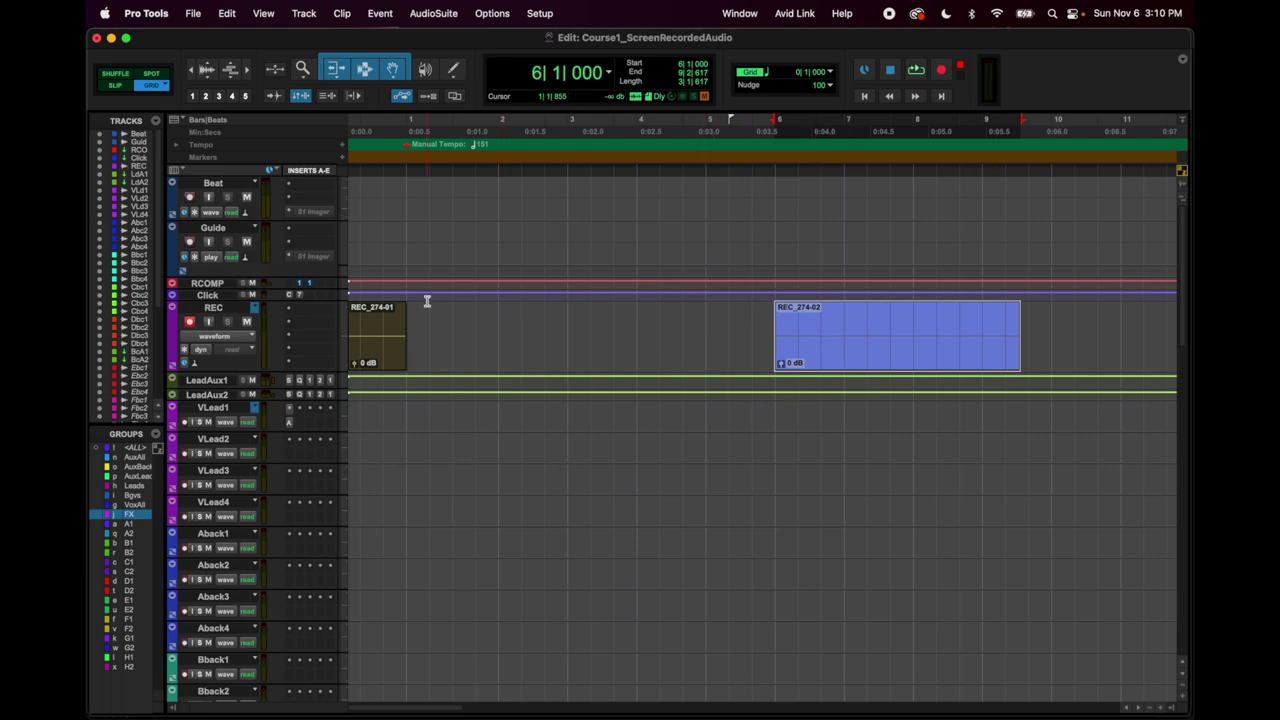
# In Spot mode, return the REC_274-02 clip to its original time stamp of 1|1|000.
pyautogui.click(150, 73)
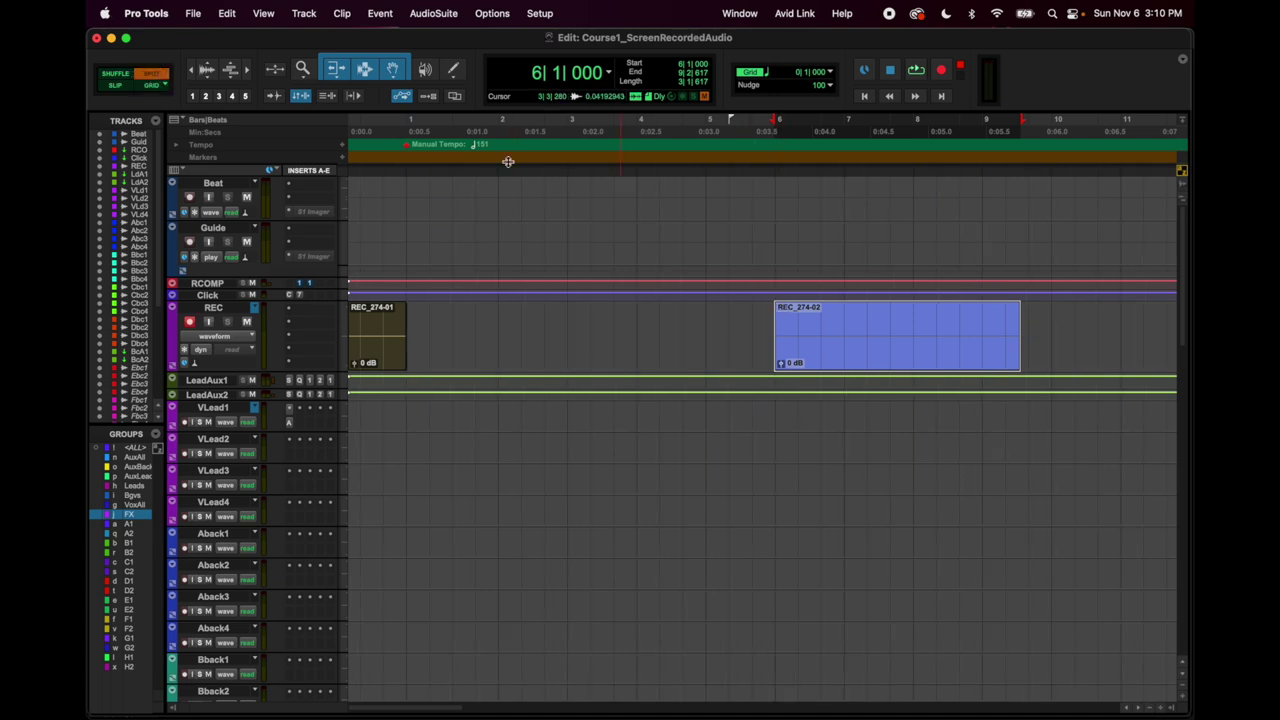
pyautogui.click(842, 358)
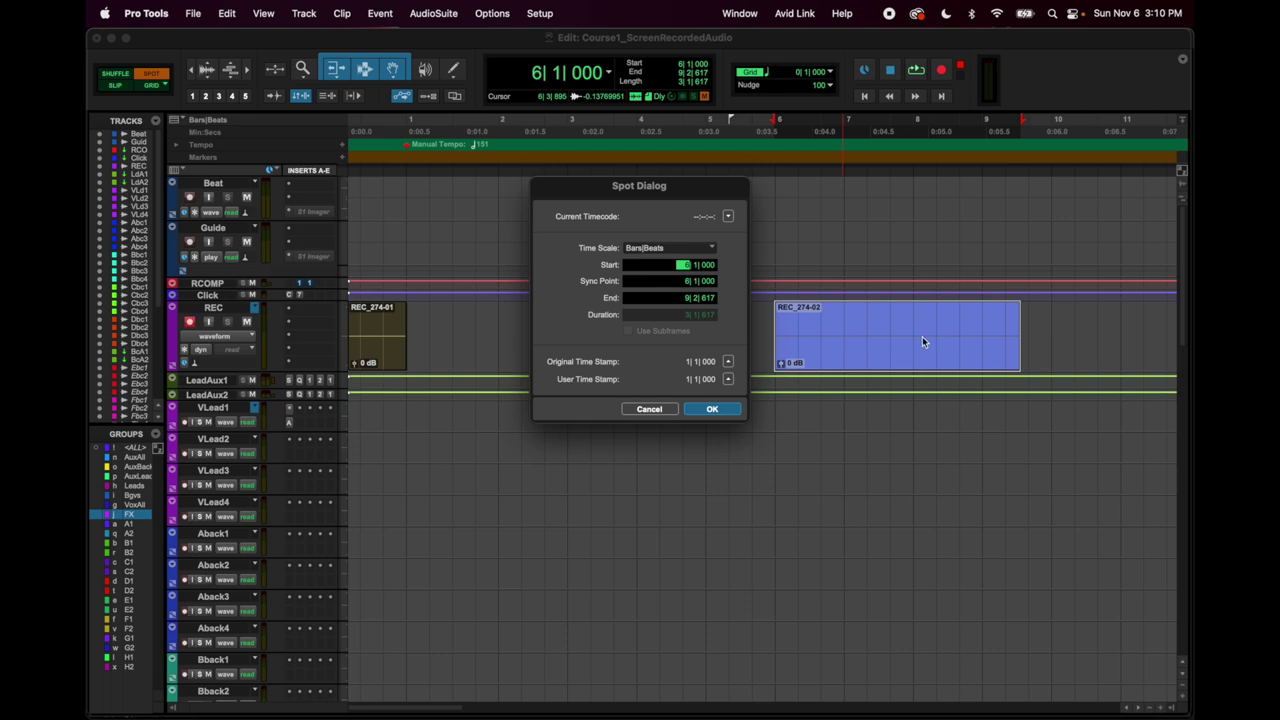
pyautogui.click(728, 364)
pyautogui.click(713, 410)
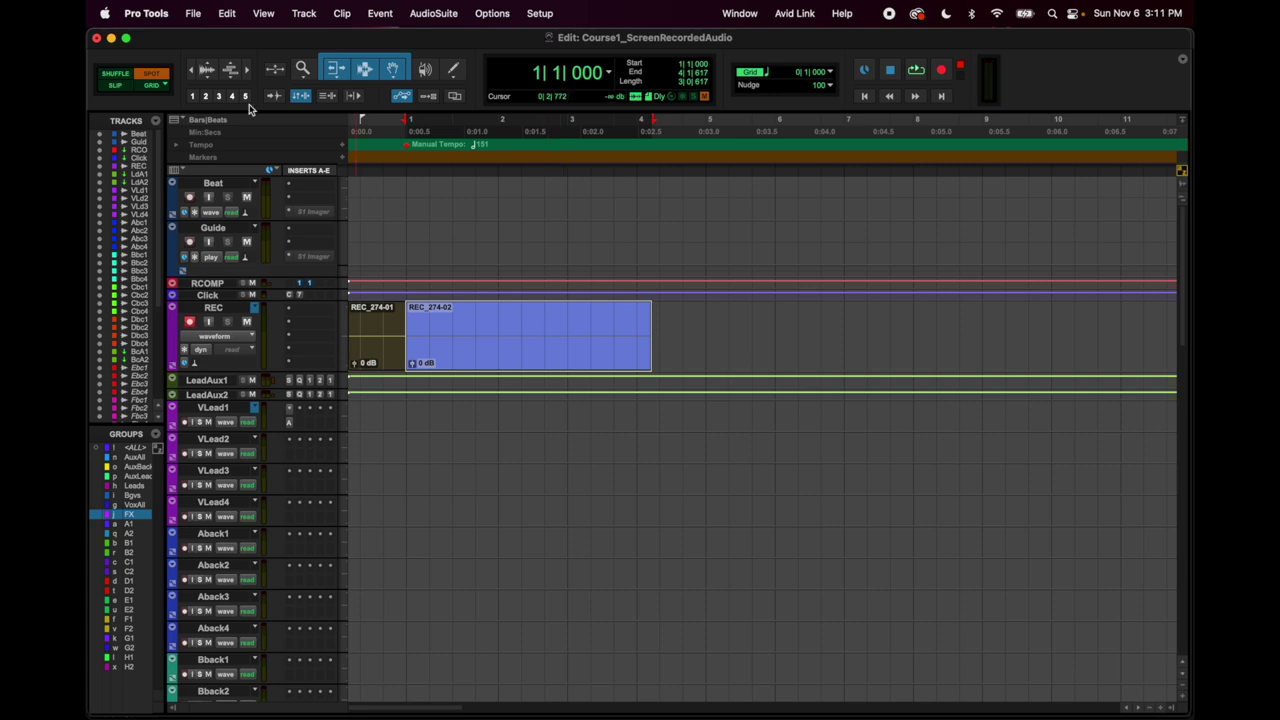
# In Shuffle mode, delete two short sections of REC track audio, one starting at 1|4|877 and one from 1|4|786 to 2|2|057.
pyautogui.click(115, 73)
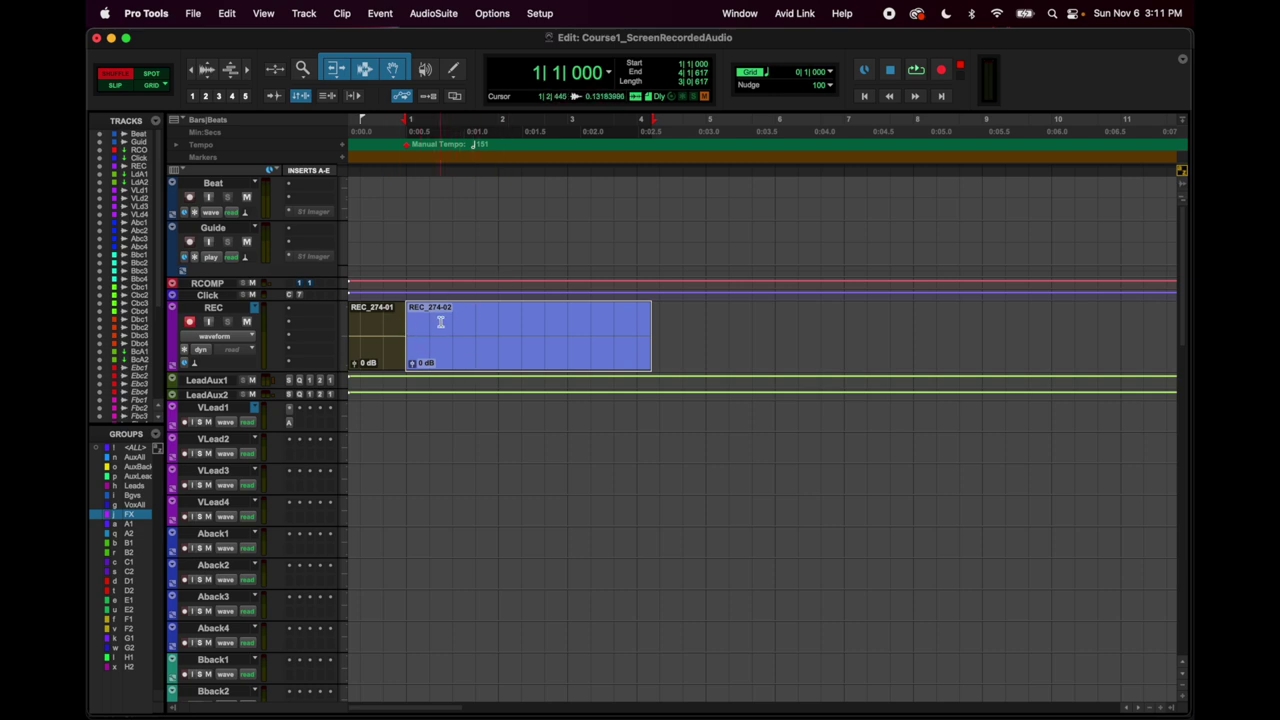
pyautogui.moveTo(462, 322); pyautogui.dragTo(411, 323)
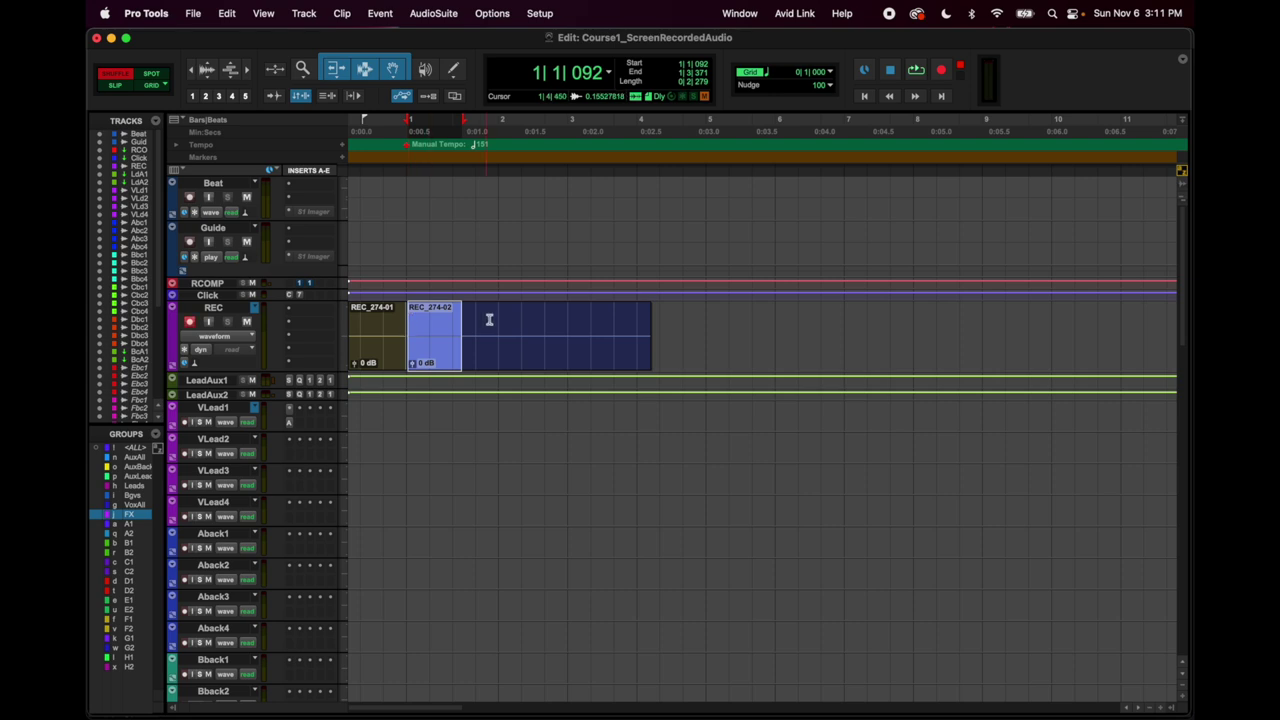
pyautogui.click(548, 318)
pyautogui.moveTo(548, 318); pyautogui.dragTo(497, 320)
pyautogui.press('Delete')
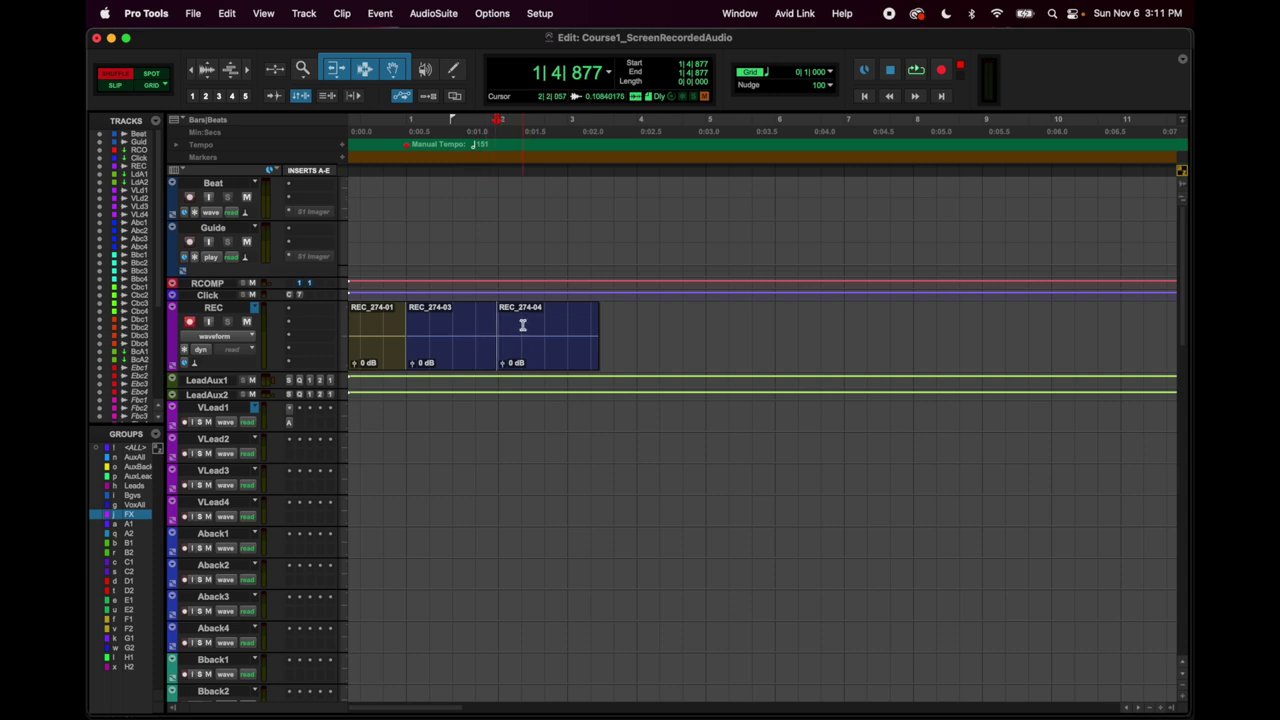
pyautogui.moveTo(521, 324); pyautogui.dragTo(491, 324)
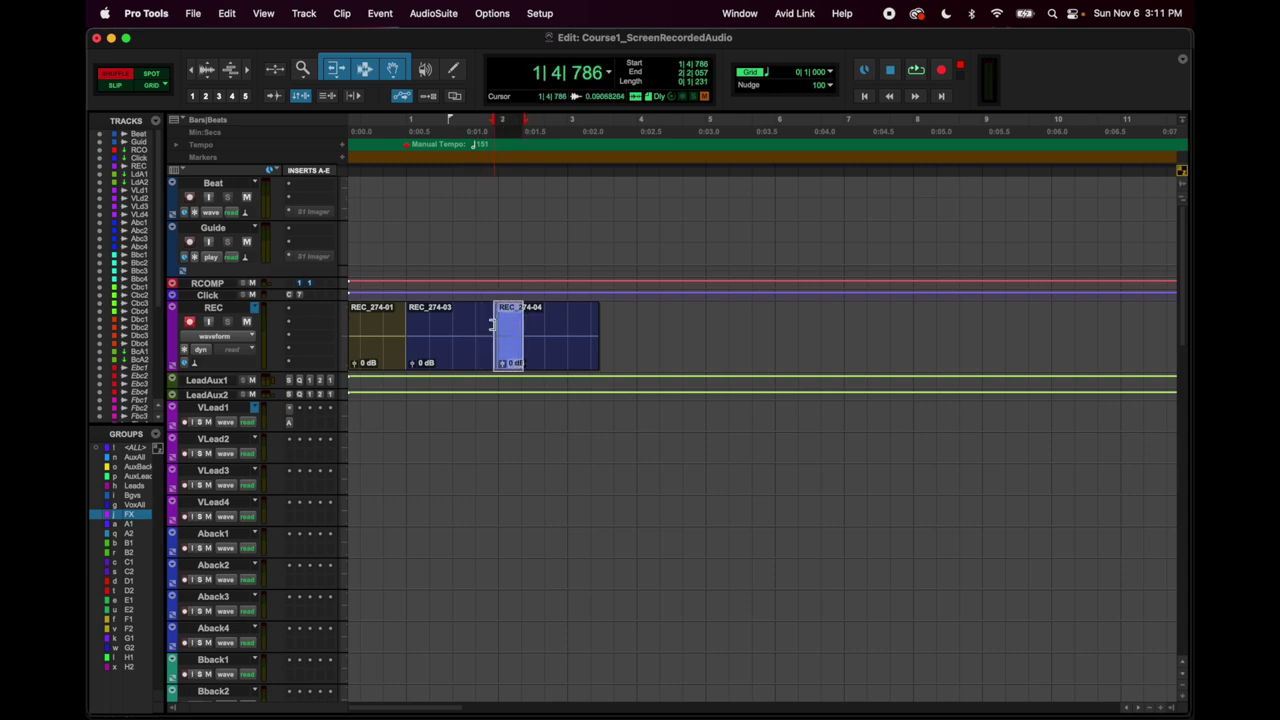
pyautogui.press('Delete')
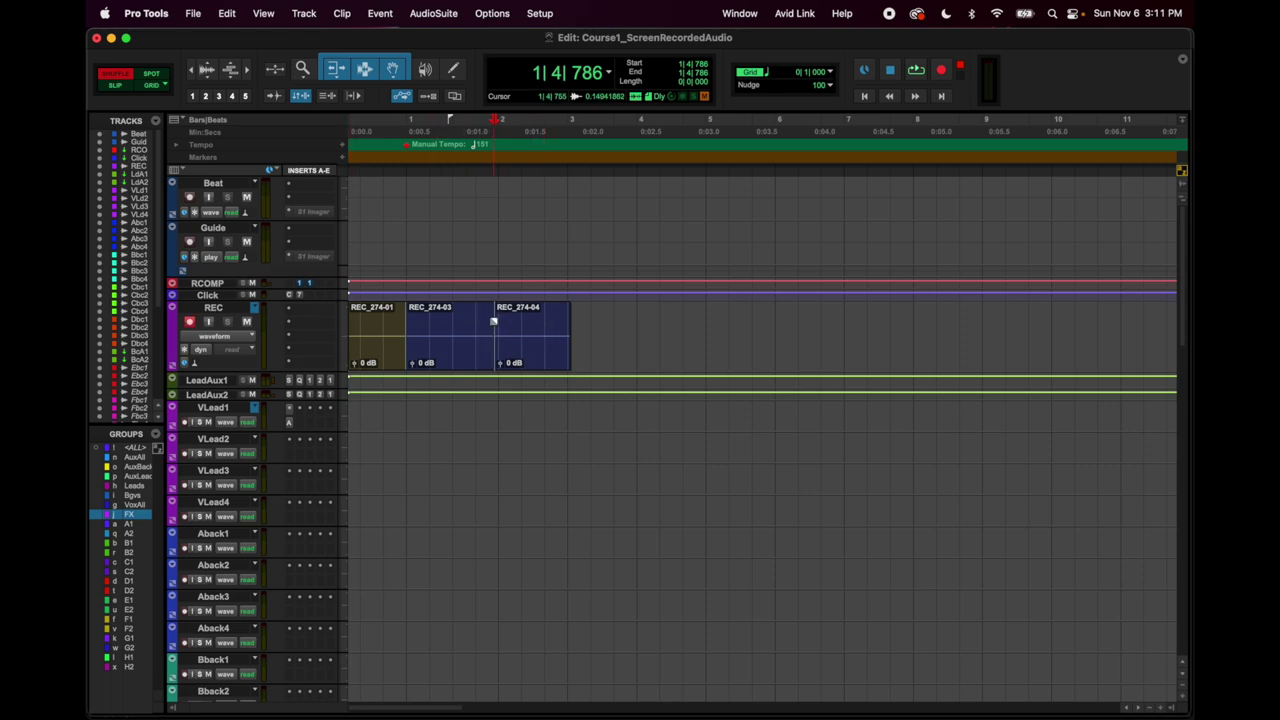
# Still in Shuffle mode, delete everything from 1|1|947 to 4|1|083 on the REC track and the tracks below it.
pyautogui.click(153, 73)
pyautogui.click(124, 78)
pyautogui.moveTo(427, 345); pyautogui.dragTo(638, 638)
pyautogui.scroll(5, 638, 638)
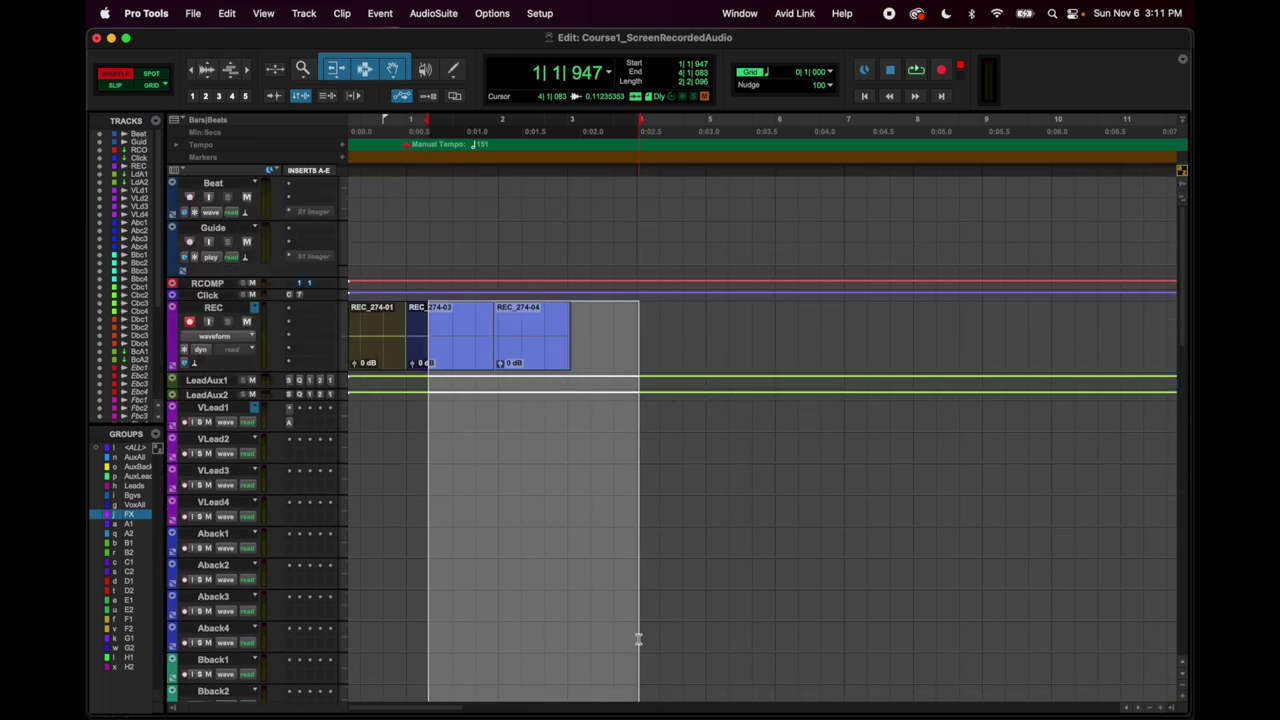
pyautogui.press('Delete')
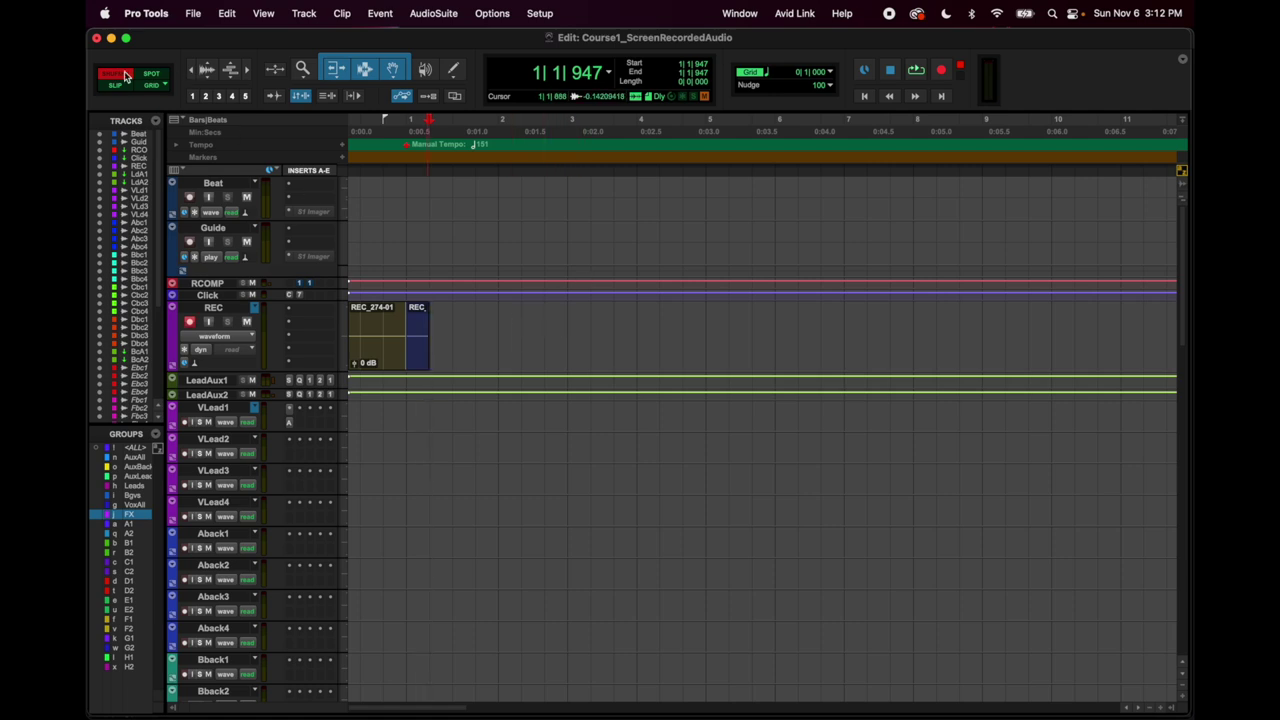
# Switch to Grid mode and select 0|4|000 to 1|1|000 within the REC_274-01 clip.
pyautogui.click(150, 86)
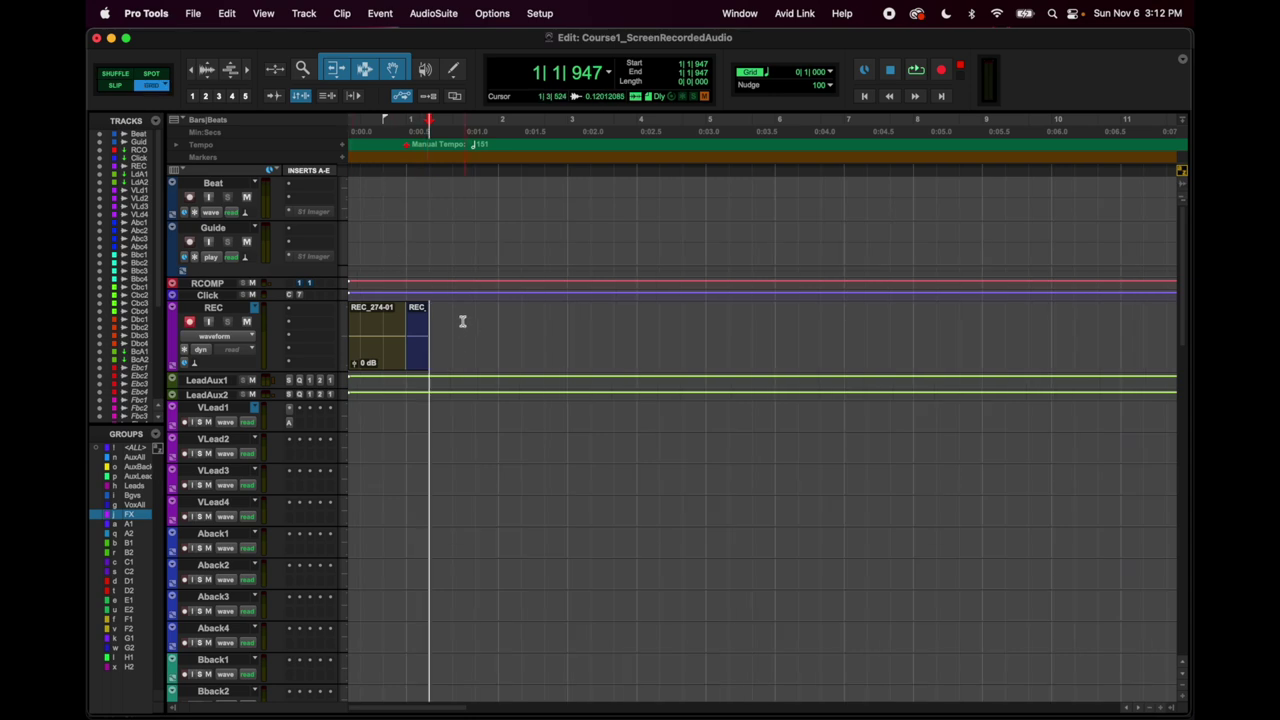
pyautogui.moveTo(554, 366); pyautogui.dragTo(450, 628)
pyautogui.click(450, 628)
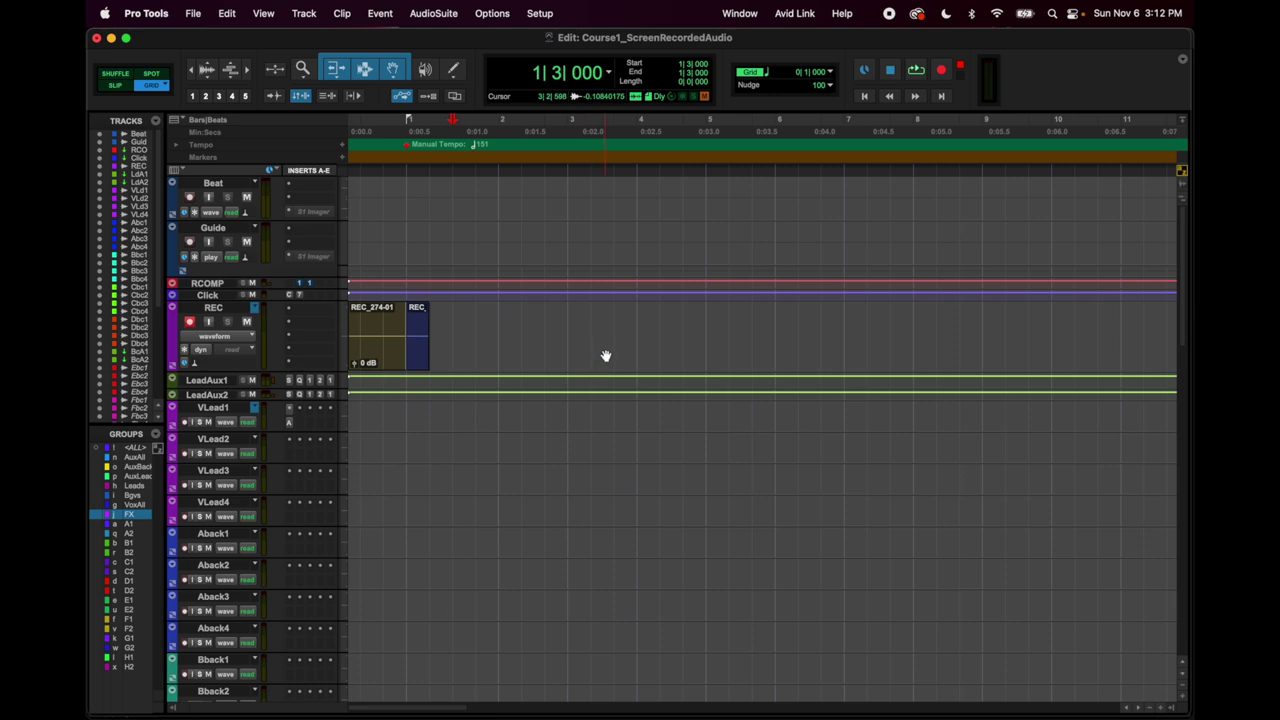
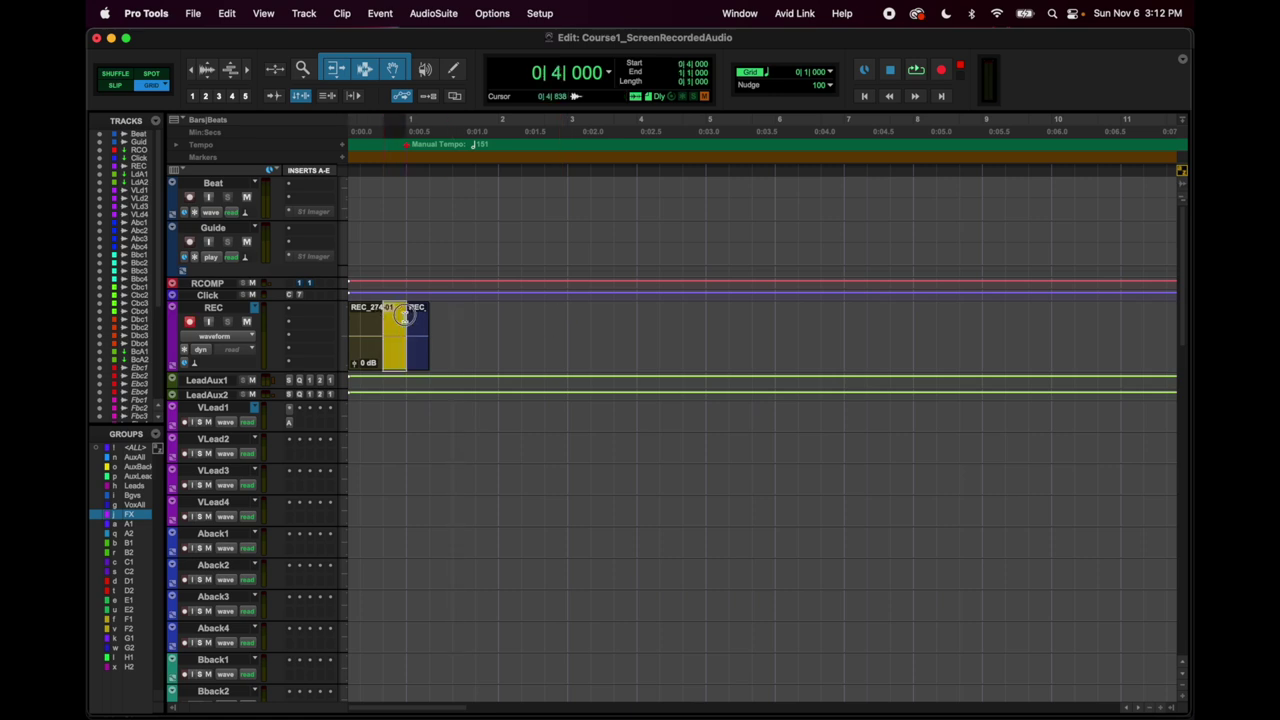
# Hide the grid lines in the timeline and place the edit cursor at 4|2|000 on the tracks below REC.
pyautogui.click(768, 76)
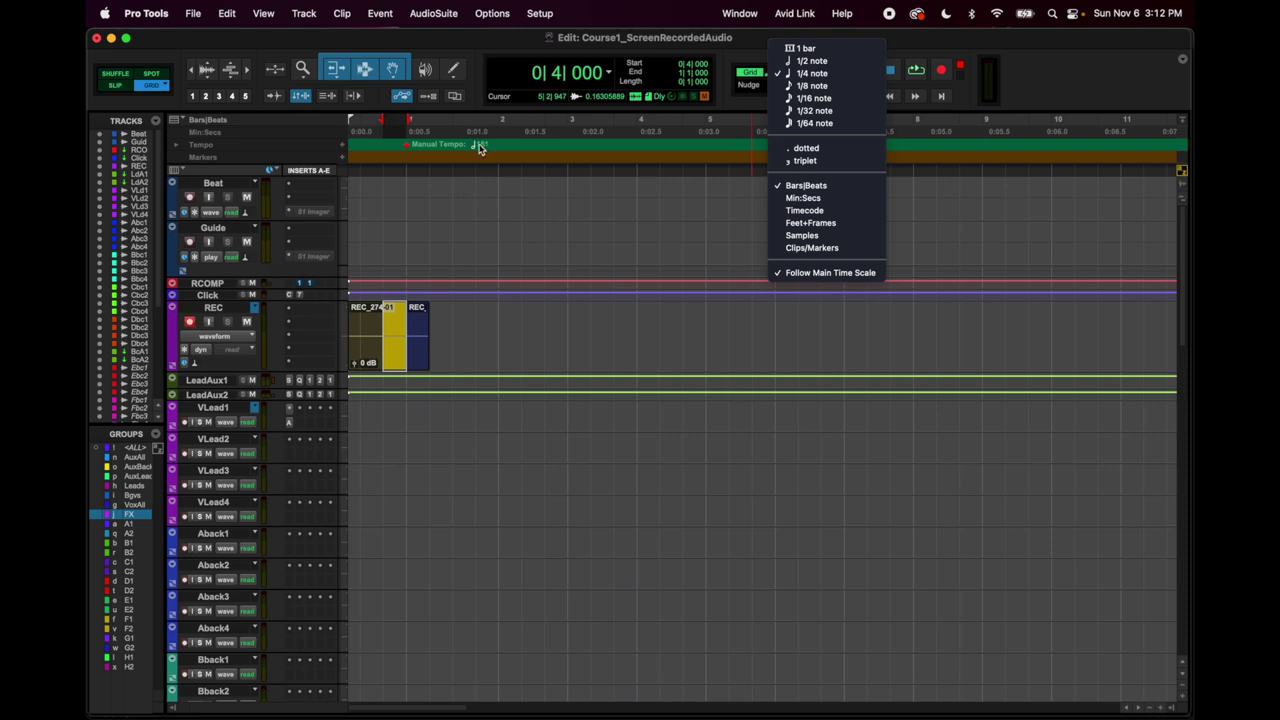
pyautogui.click(449, 257)
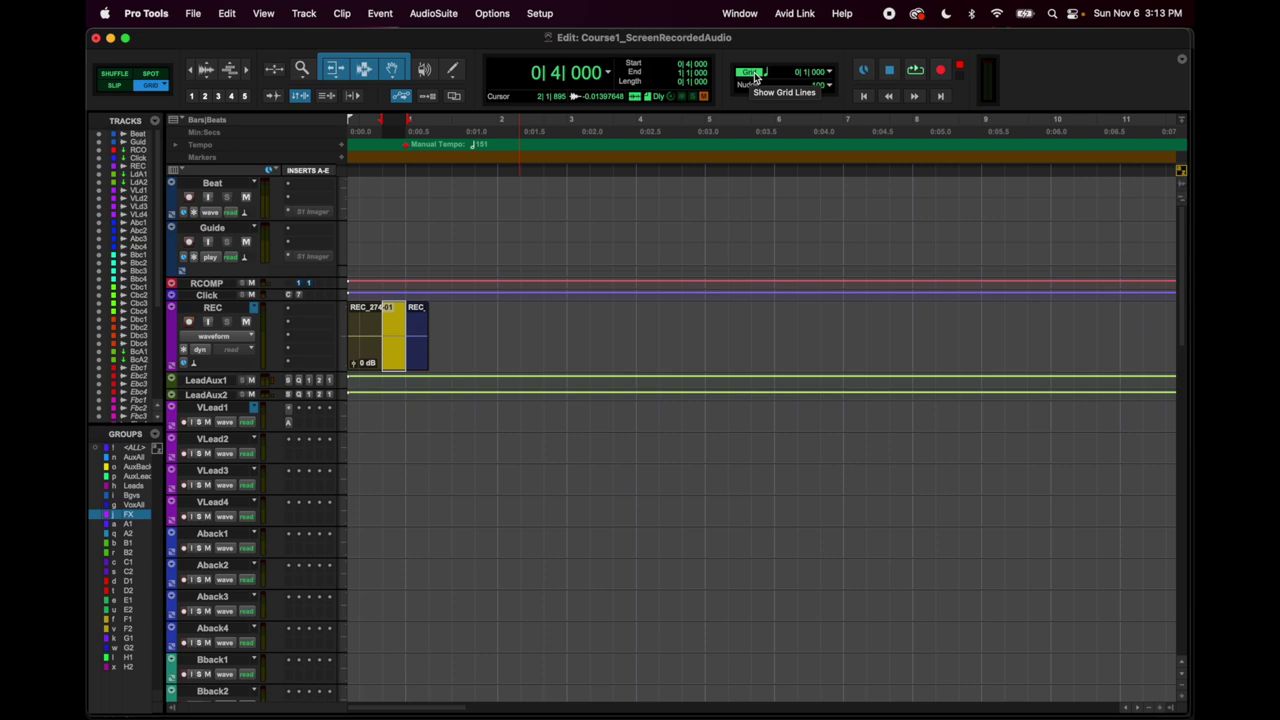
pyautogui.click(754, 75)
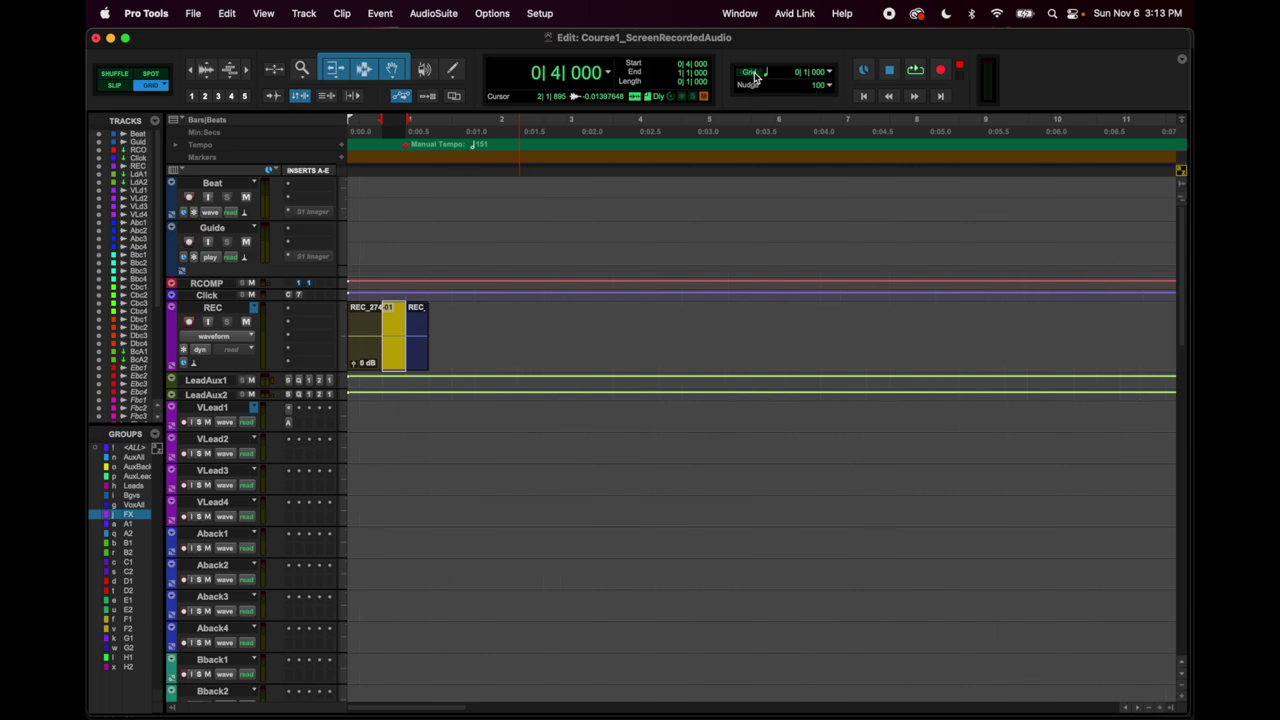
pyautogui.moveTo(557, 343); pyautogui.dragTo(862, 528)
pyautogui.click(655, 503)
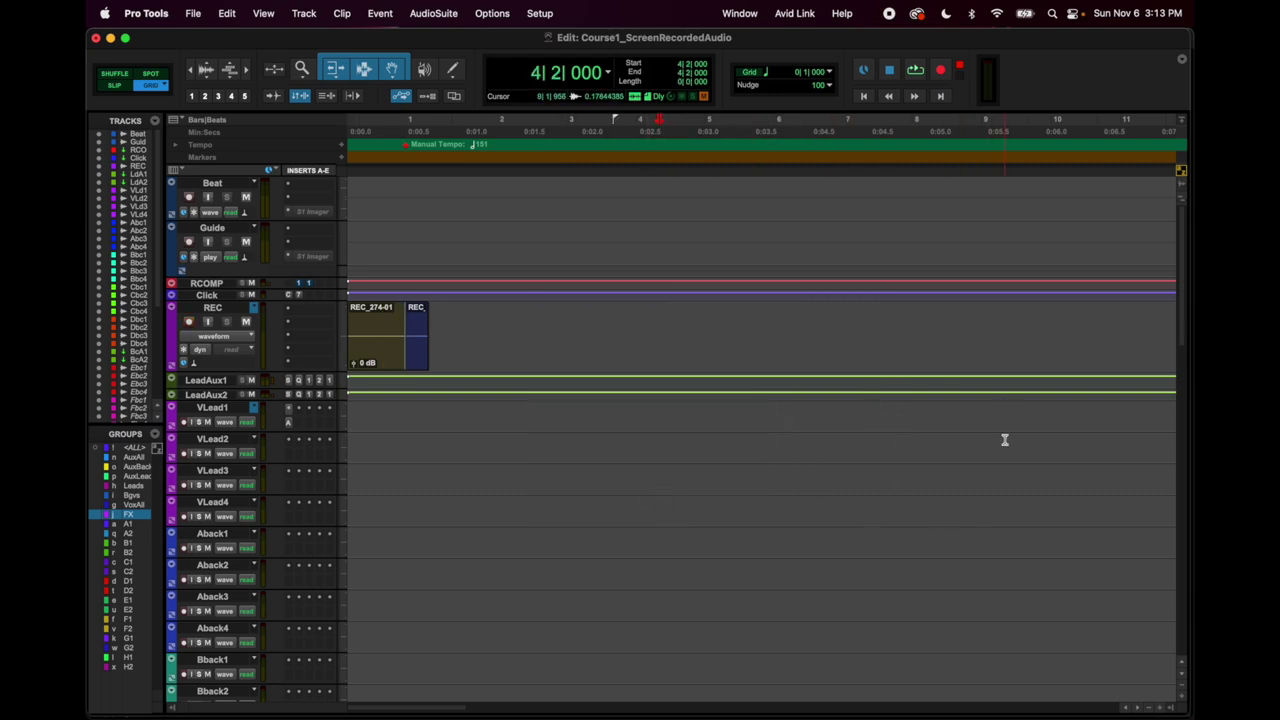
pyautogui.scroll(-10, 1005, 440)
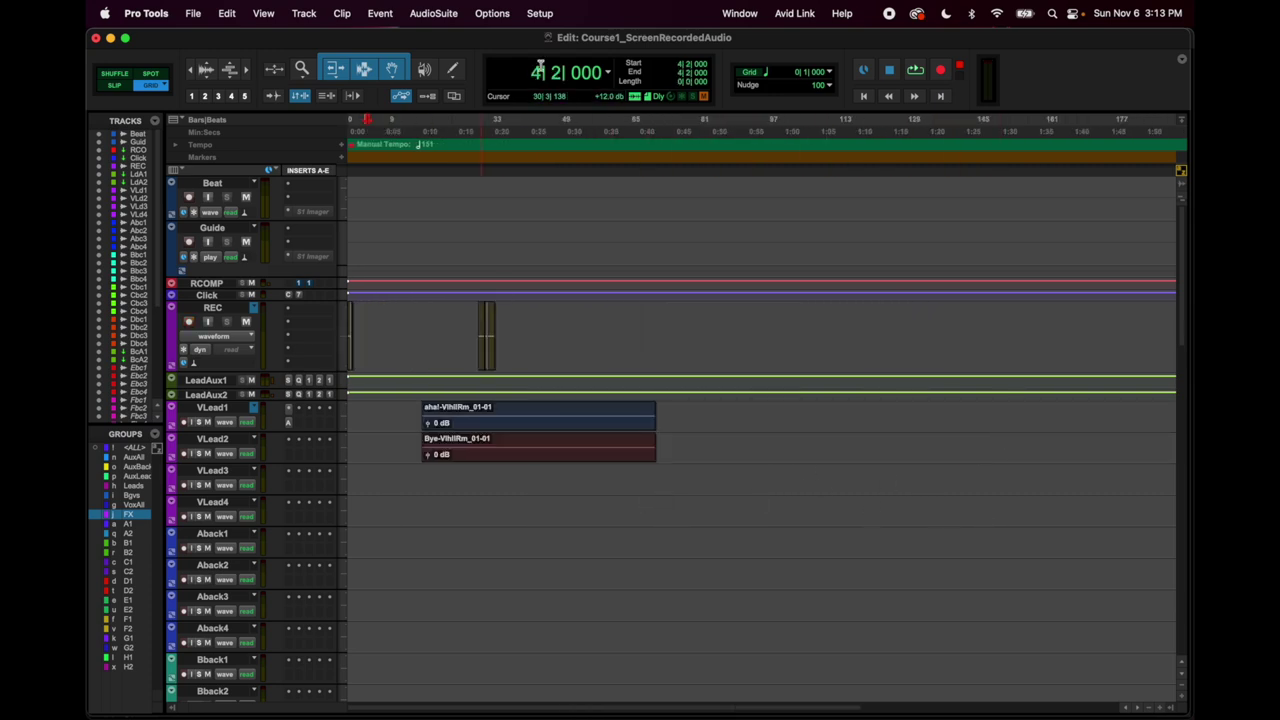
# Show the grid lines in the timeline and set the grid value to 1 bar.
pyautogui.click(752, 74)
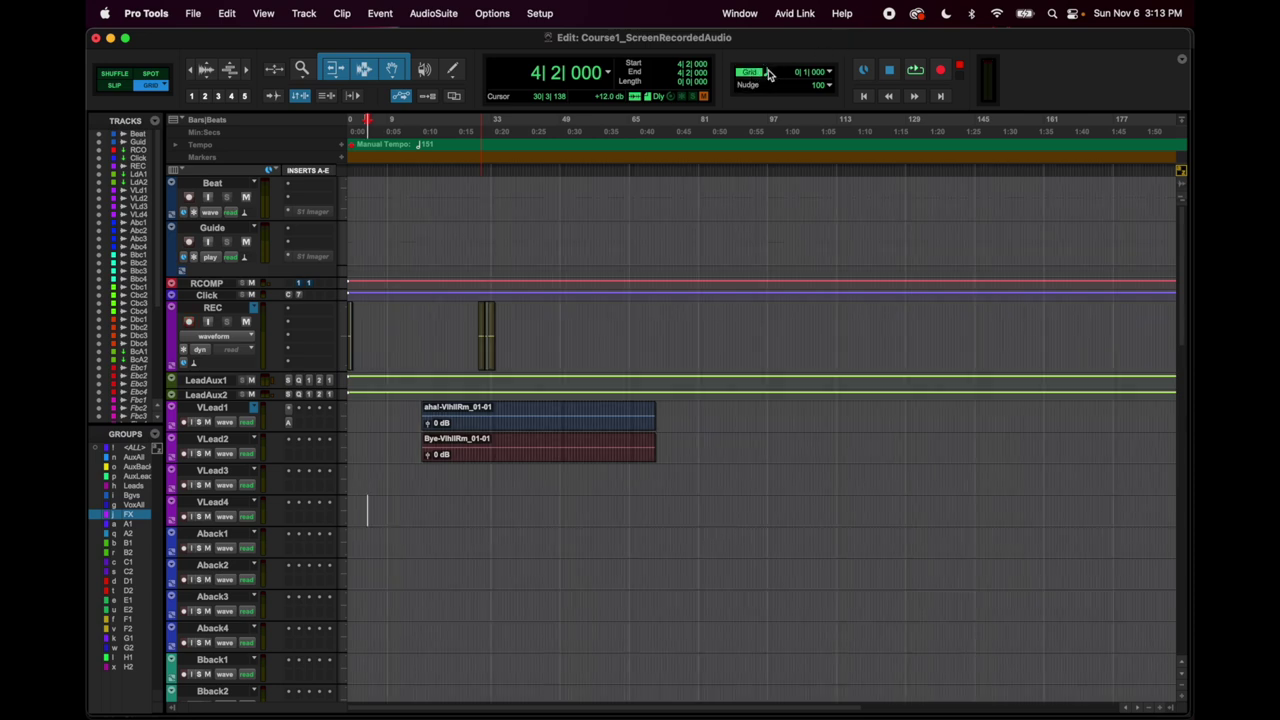
pyautogui.click(770, 76)
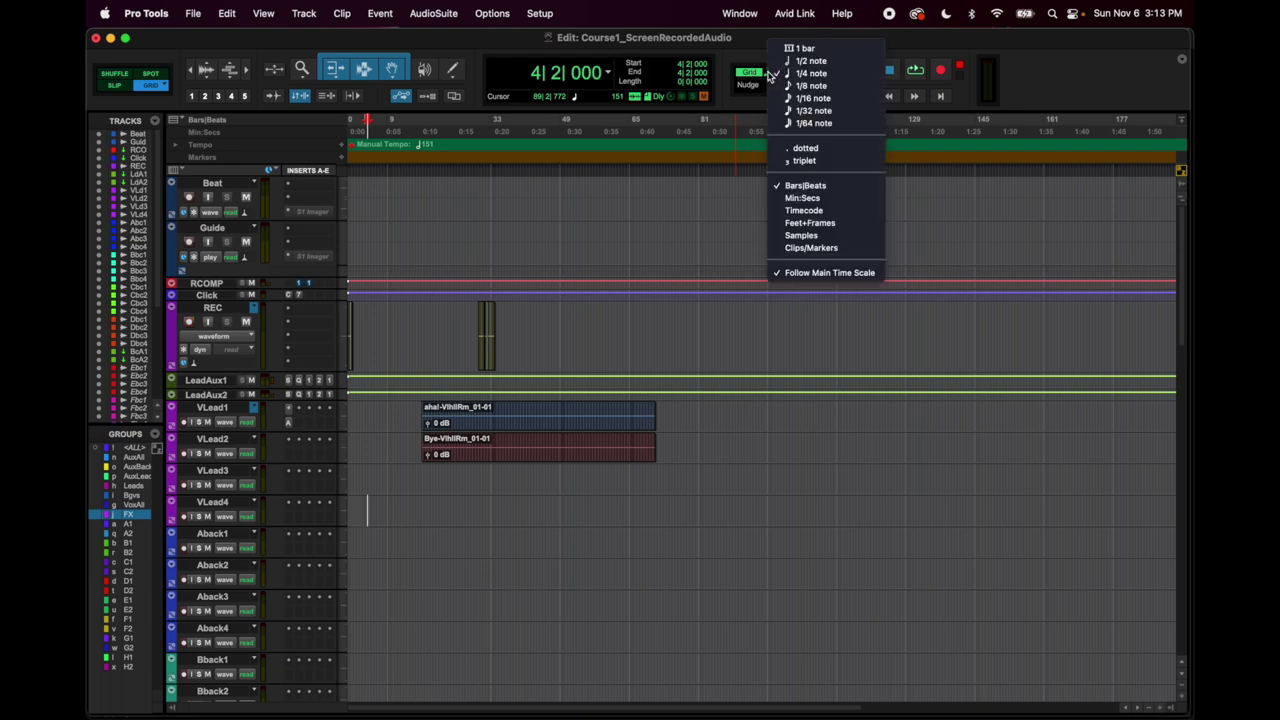
pyautogui.click(810, 48)
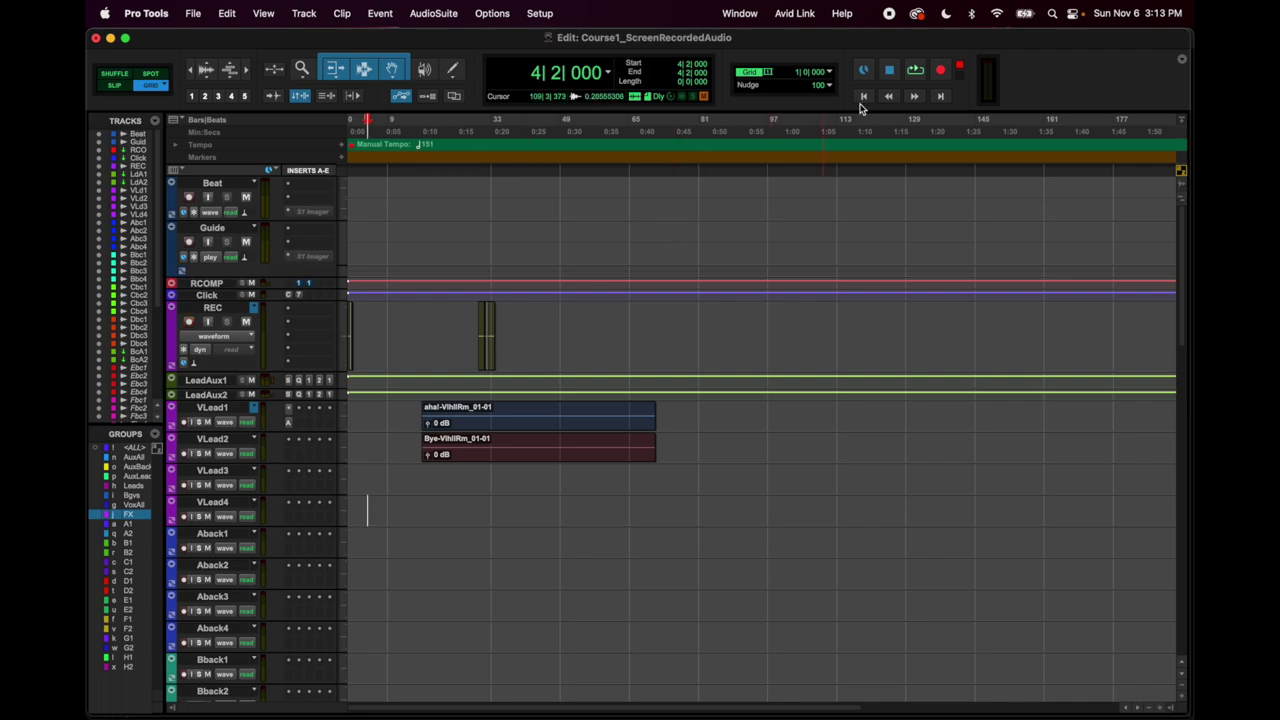
# Place the Heart_Revolution_demo_MP3 audio on the Guide track at the very start of the timeline.
pyautogui.click(243, 70)
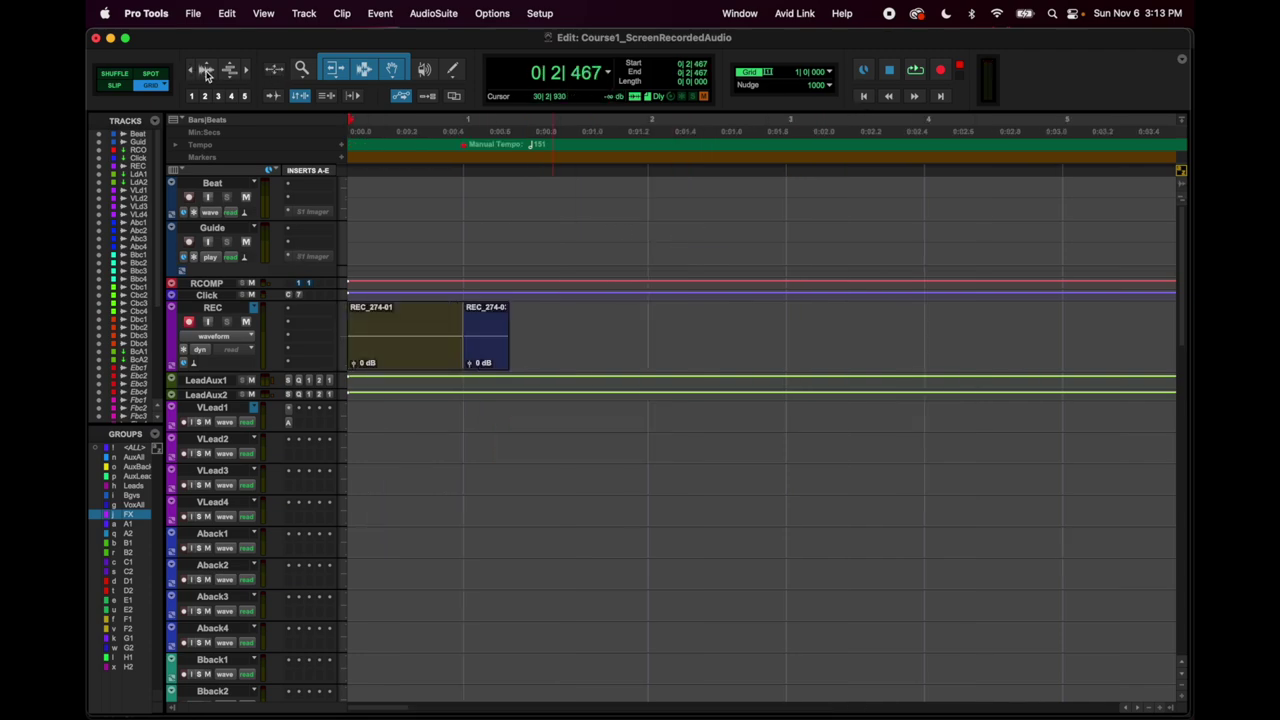
pyautogui.click(107, 650)
pyautogui.moveTo(307, 360); pyautogui.dragTo(422, 240)
# Zoom the timeline out horizontally until the whole Heart_Revolution_demo_MP3 clip fills only a small part of the view.
pyautogui.click(207, 70)
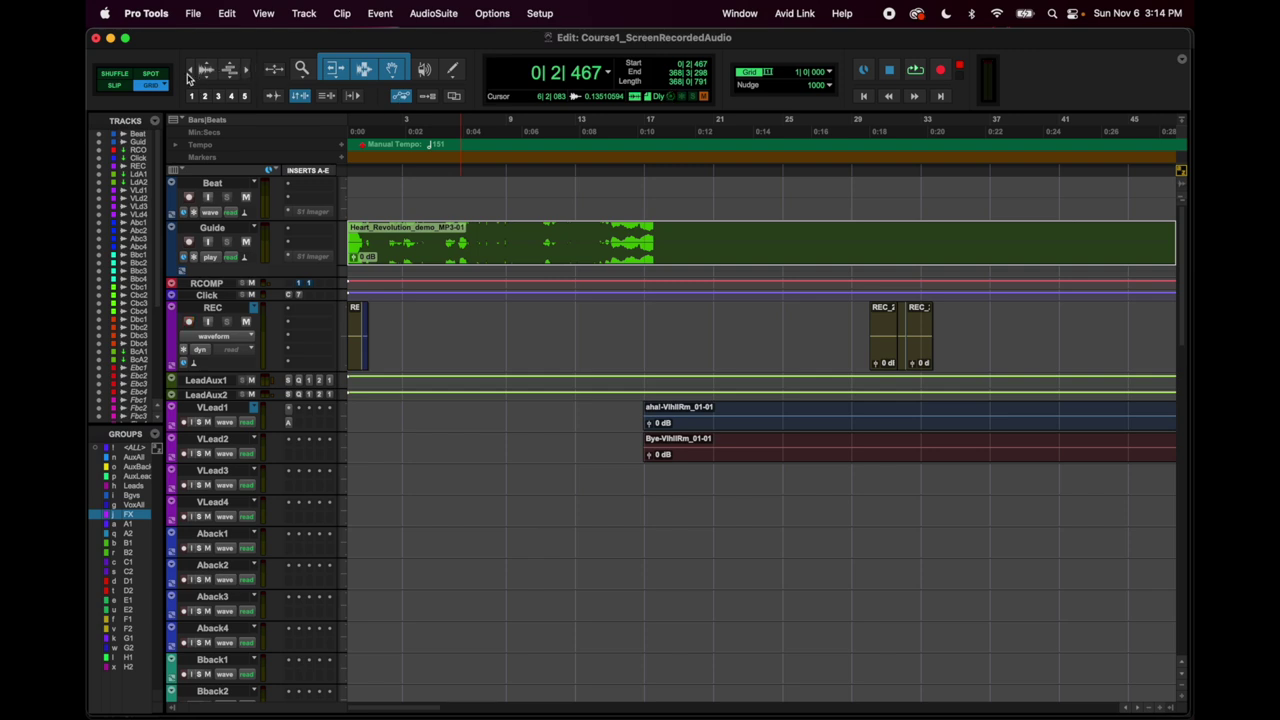
pyautogui.click(190, 74)
pyautogui.click(190, 74)
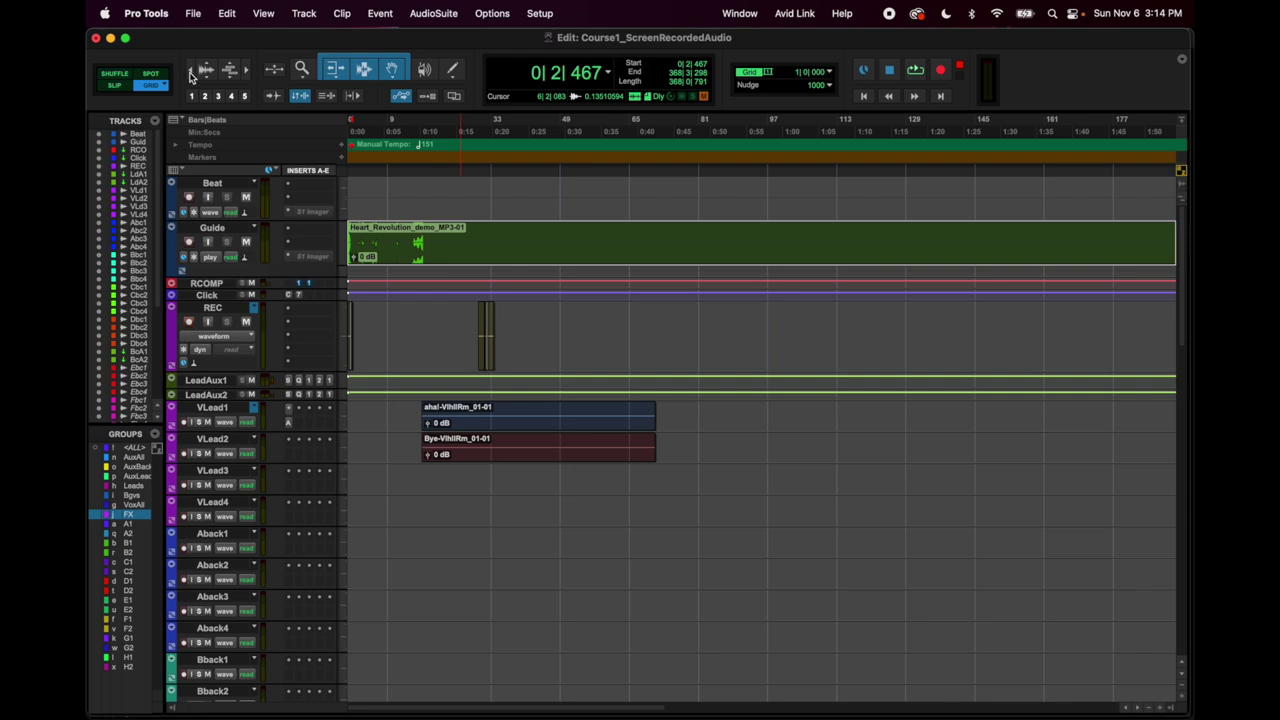
pyautogui.click(190, 74)
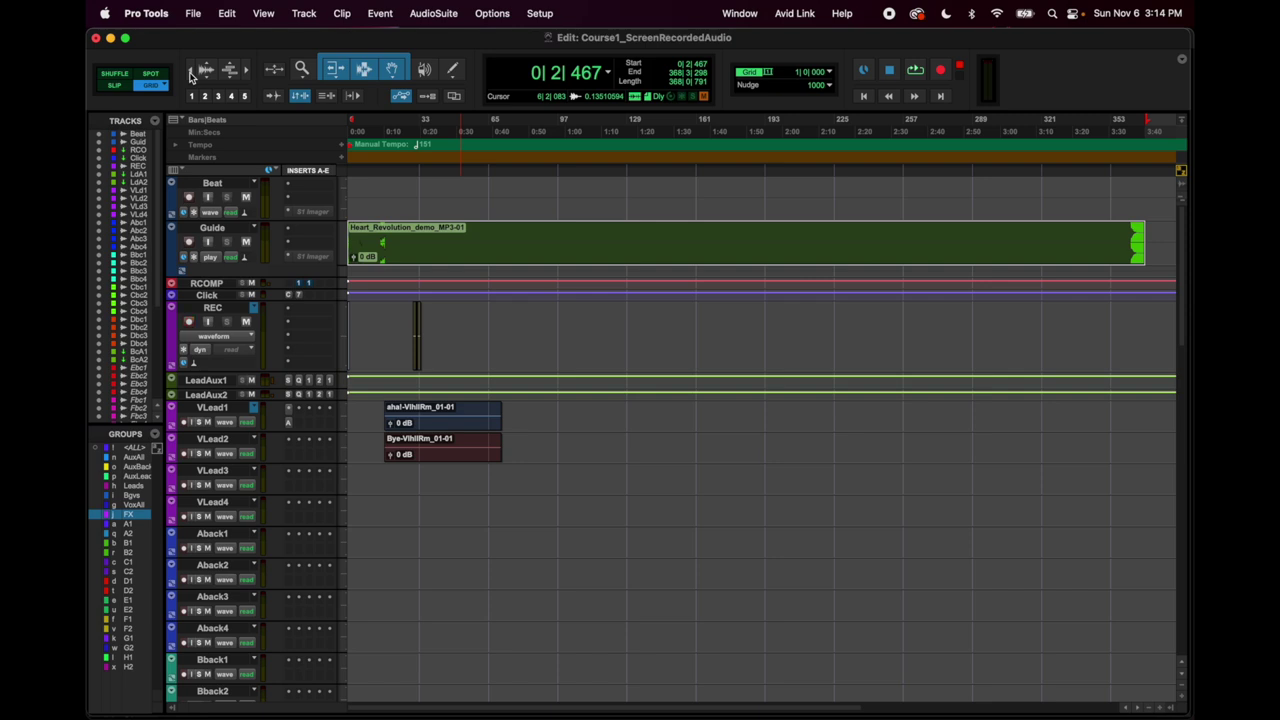
pyautogui.click(190, 74)
pyautogui.click(190, 74)
pyautogui.click(190, 74)
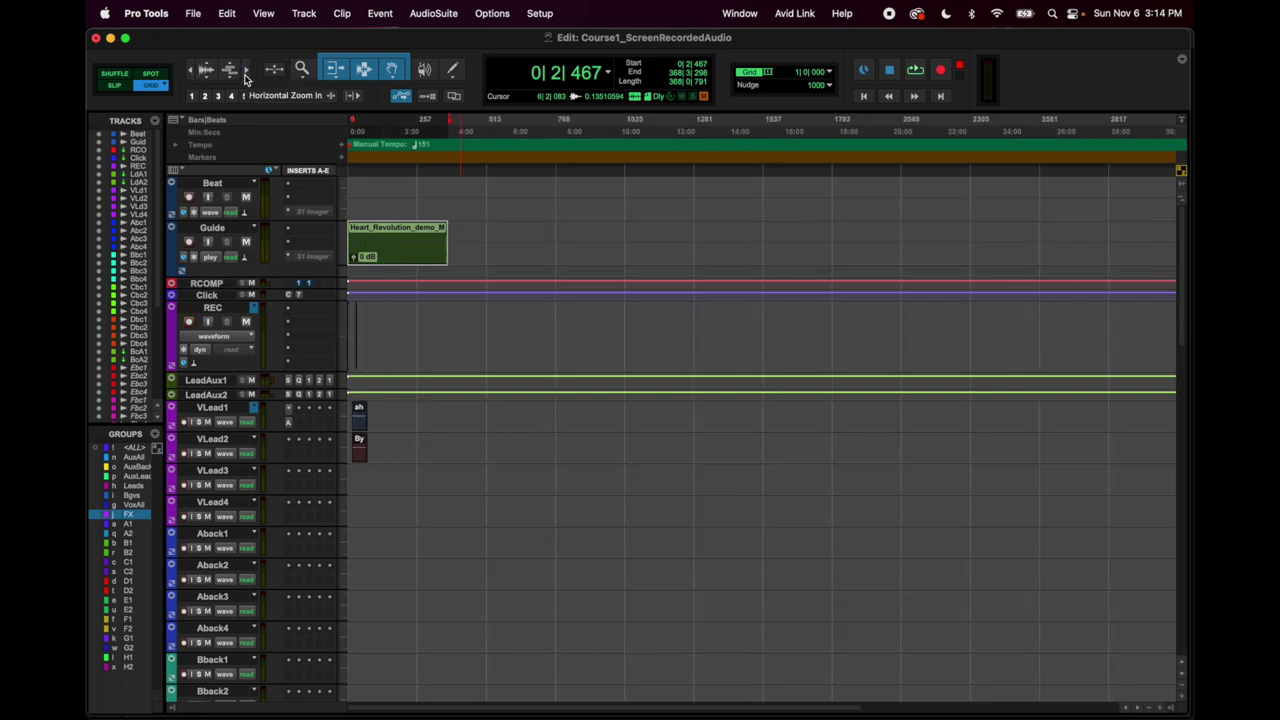
# Zoom the timeline in and out horizontally several times, finishing with roughly the first 90 bars in view.
pyautogui.click(249, 76)
pyautogui.click(249, 76)
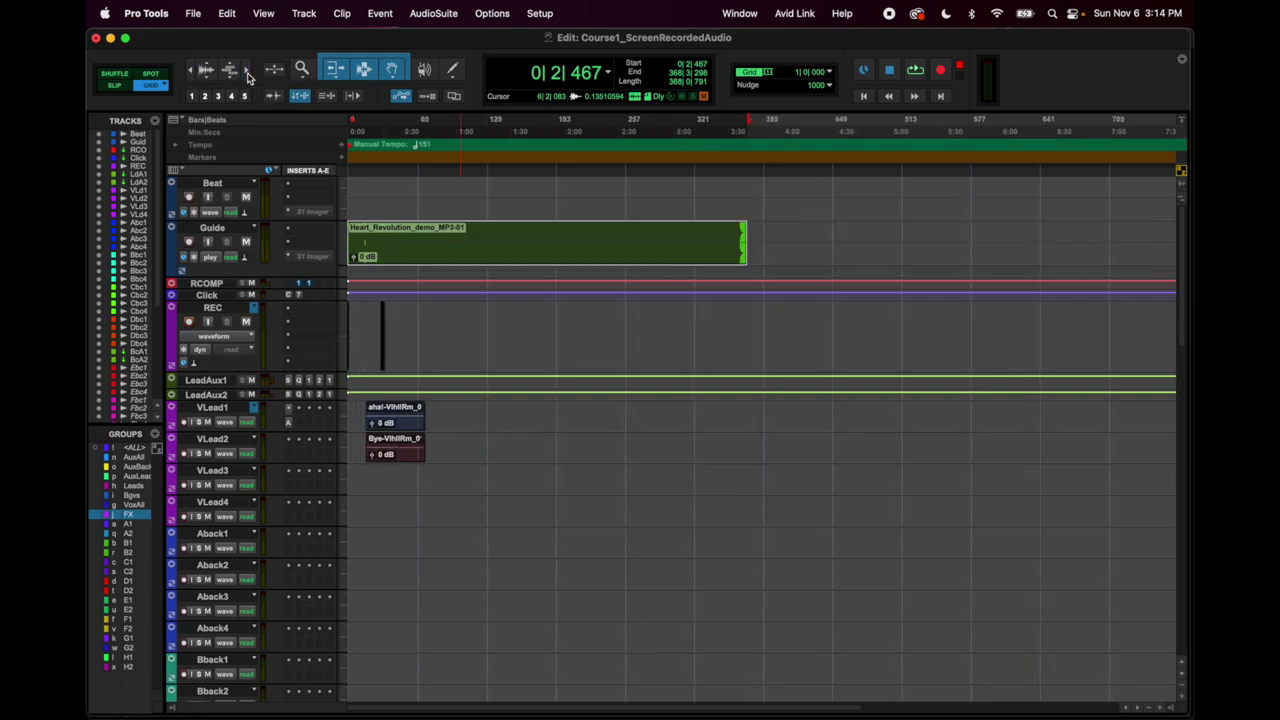
pyautogui.click(249, 76)
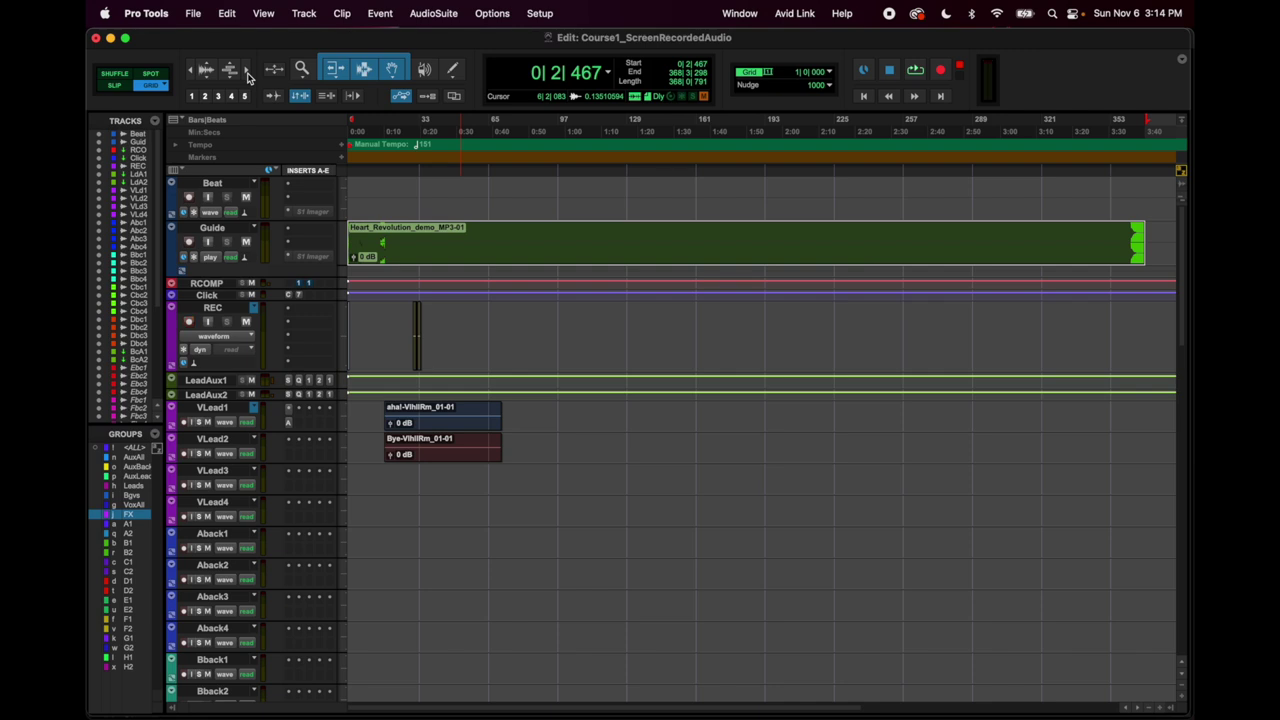
pyautogui.click(249, 76)
pyautogui.click(249, 76)
pyautogui.press('super+bracketleft')
pyautogui.press('super+bracketleft')
pyautogui.press('super+bracketleft')
pyautogui.press('super+bracketleft')
pyautogui.press('super+bracketleft')
pyautogui.click(249, 76)
pyautogui.click(249, 76)
pyautogui.click(249, 76)
pyautogui.click(249, 76)
pyautogui.press('super+bracketleft')
pyautogui.press('super+bracketleft')
pyautogui.press('super+bracketleft')
pyautogui.click(249, 76)
pyautogui.click(249, 76)
pyautogui.click(249, 76)
pyautogui.press('super+bracketleft')
pyautogui.press('super+bracketleft')
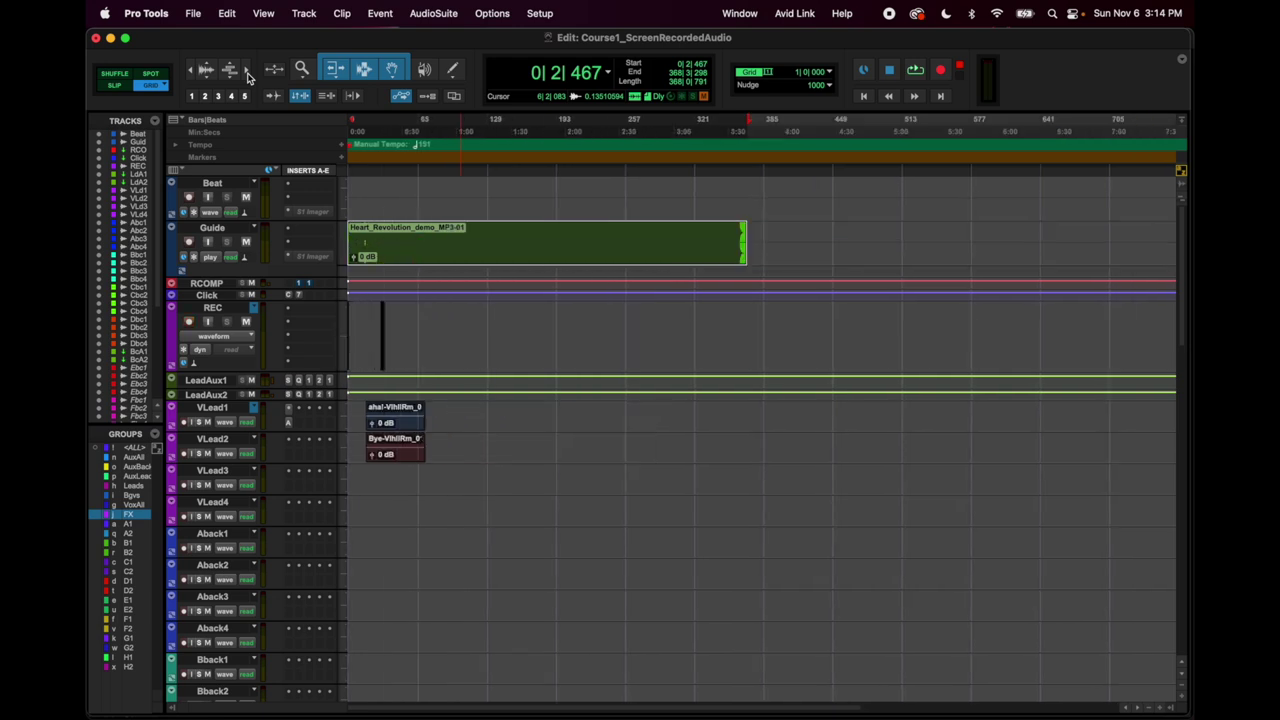
pyautogui.click(249, 76)
pyautogui.press('super+bracketleft')
pyautogui.press('super+bracketleft')
pyautogui.click(249, 76)
pyautogui.click(249, 76)
pyautogui.click(249, 76)
pyautogui.click(249, 76)
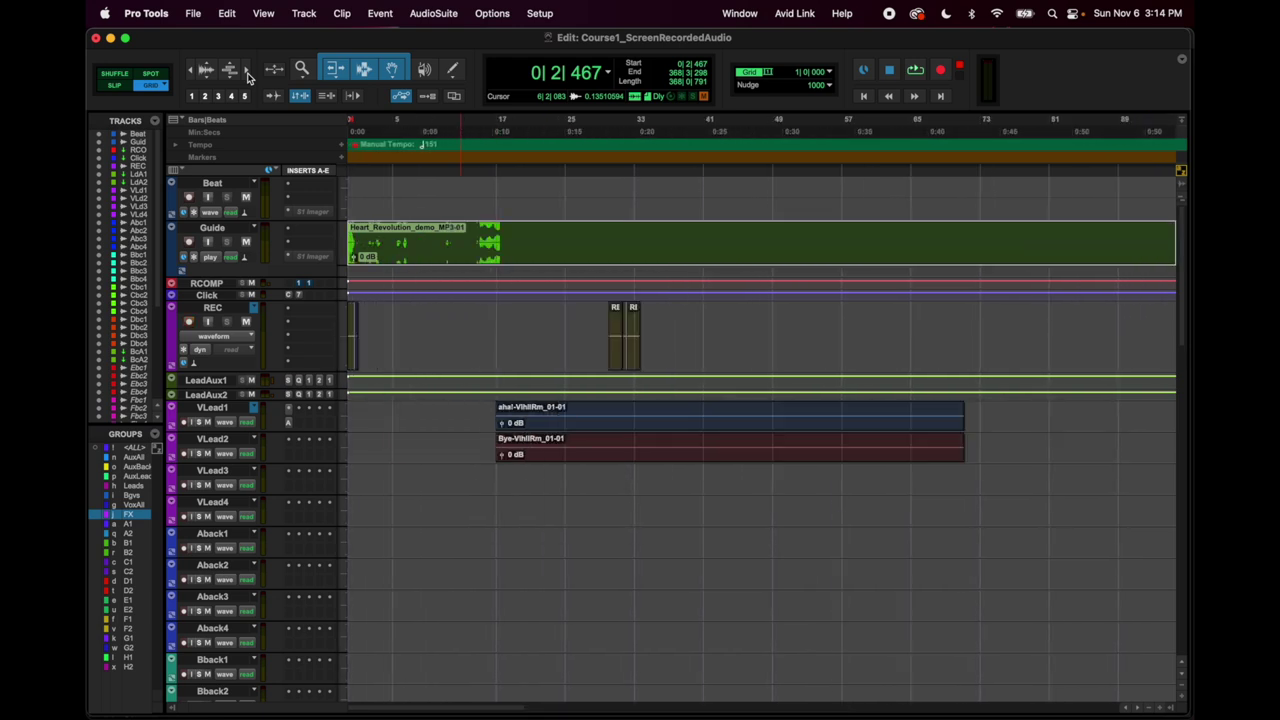
pyautogui.click(249, 76)
pyautogui.press('super+bracketleft')
pyautogui.click(249, 76)
pyautogui.click(249, 76)
pyautogui.press('super+bracketleft')
pyautogui.press('super+bracketleft')
# Enlarge the vertical waveform display and make the Guide track taller.
pyautogui.click(207, 76)
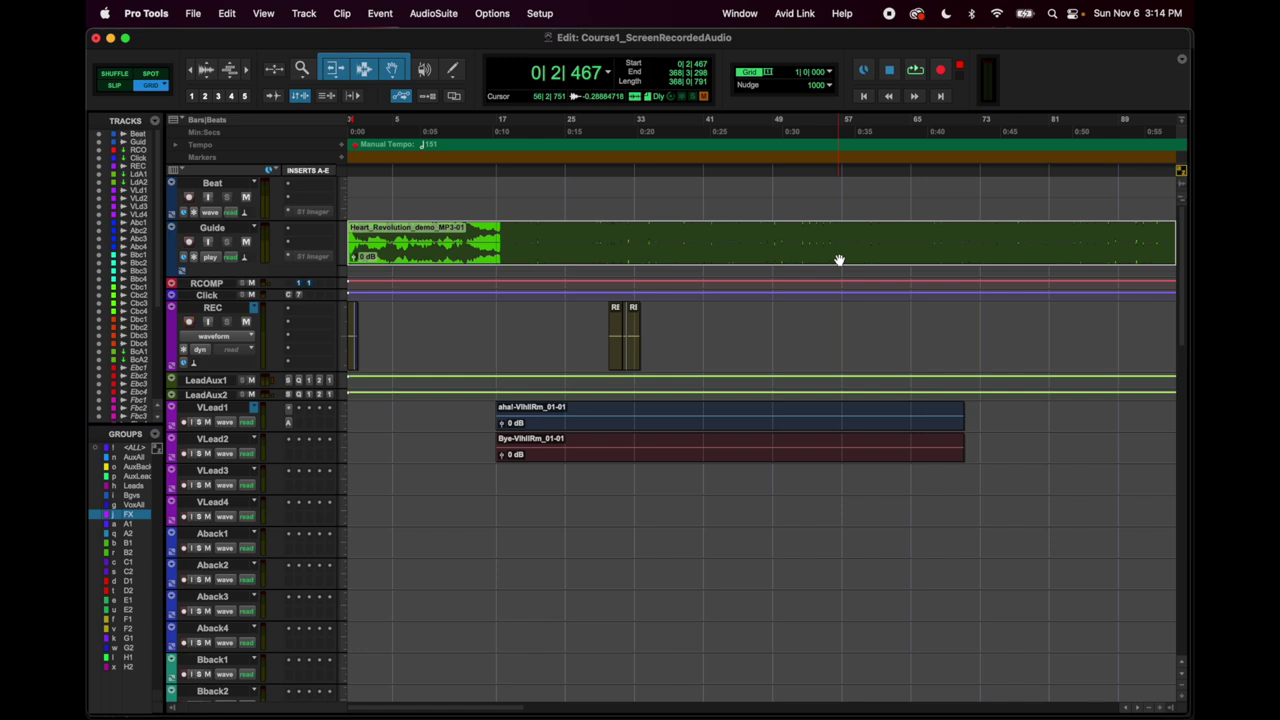
pyautogui.hotkey('shift', 'r')
pyautogui.click(208, 83)
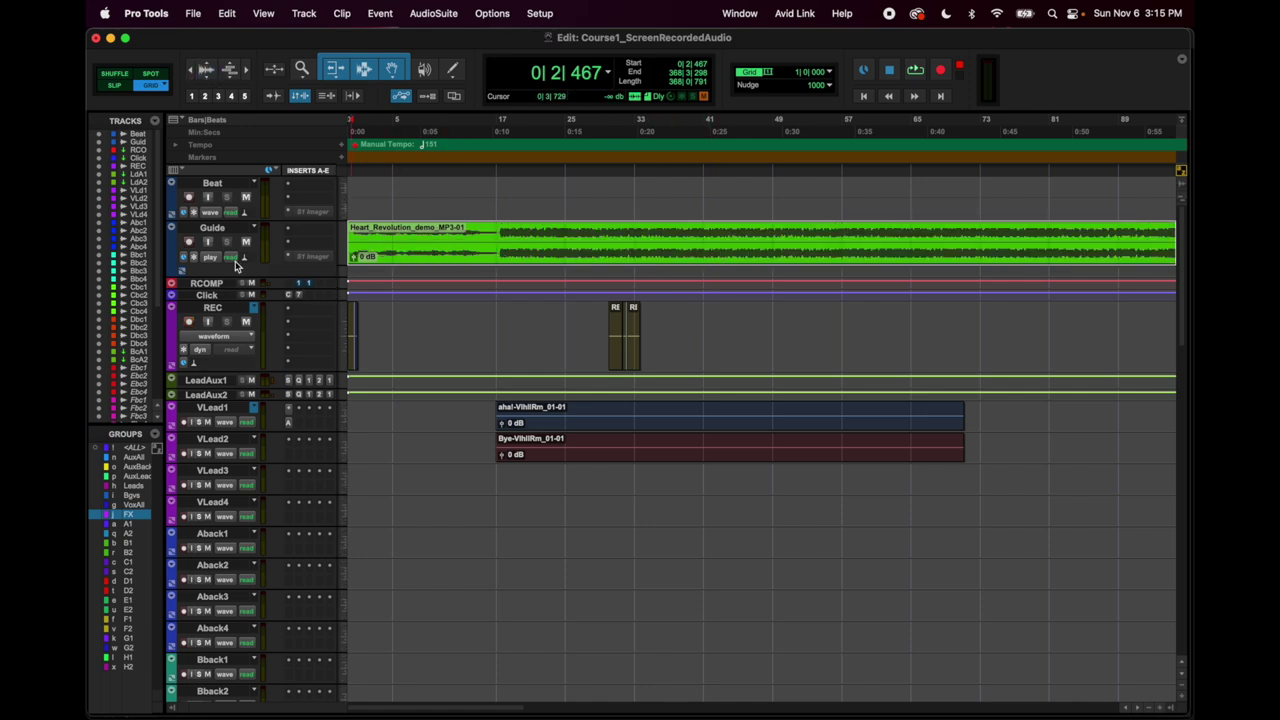
pyautogui.moveTo(235, 276); pyautogui.dragTo(234, 333)
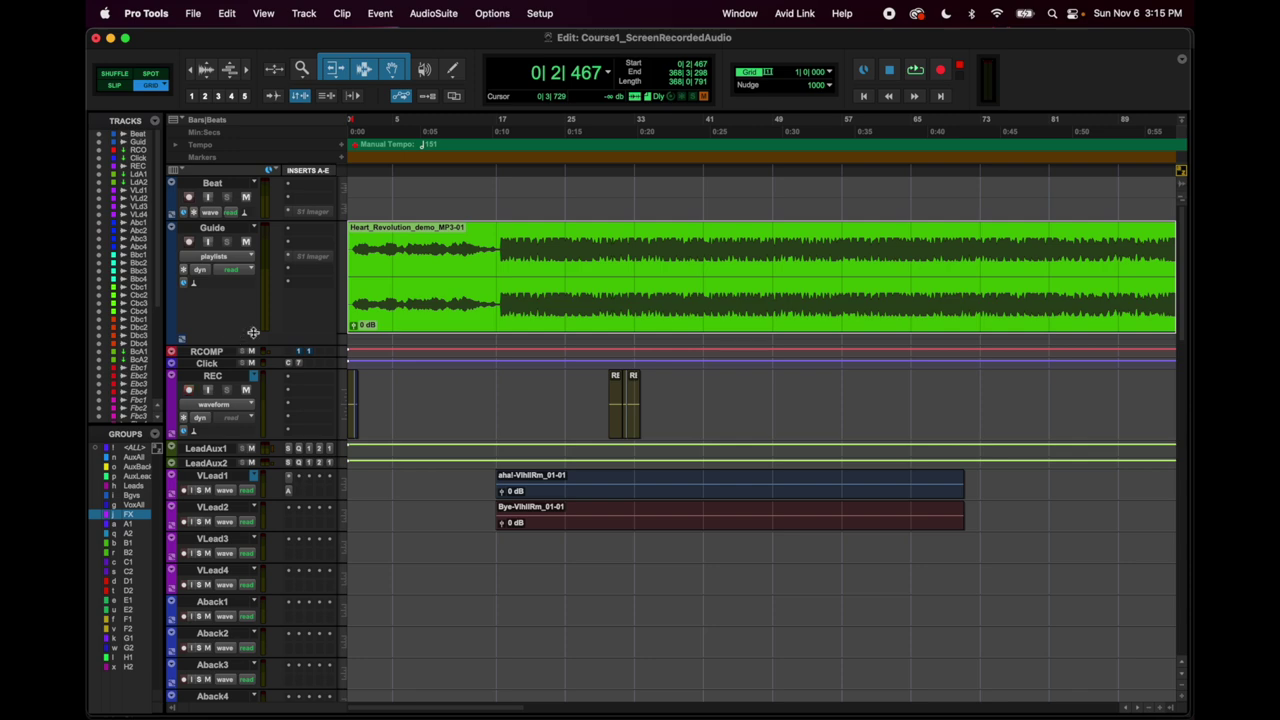
# Place the edit cursor at 17|1|000 on the Guide clip and examine its waveform at different horizontal zoom levels.
pyautogui.click(493, 244)
pyautogui.press('super+bracketright')
pyautogui.press('super+bracketright')
pyautogui.press('super+bracketright')
pyautogui.press('super+bracketright')
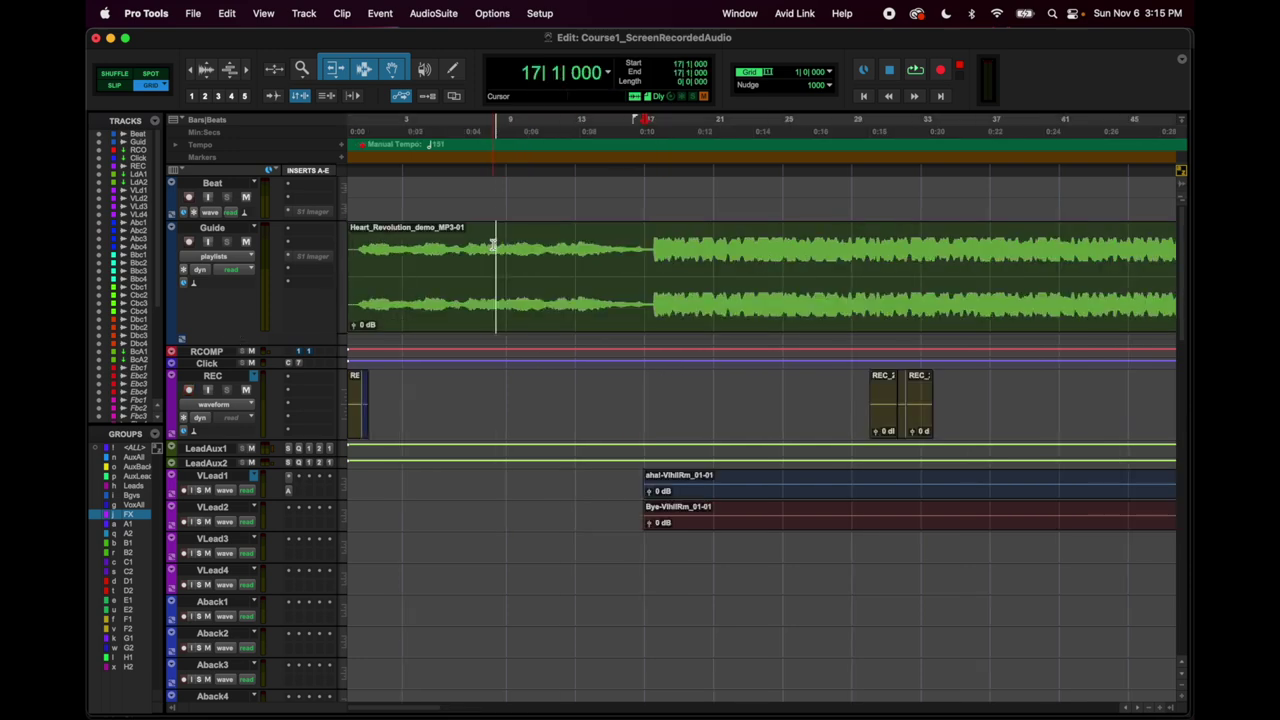
pyautogui.press('super+bracketright')
pyautogui.press('super+bracketright')
pyautogui.press('super+bracketright')
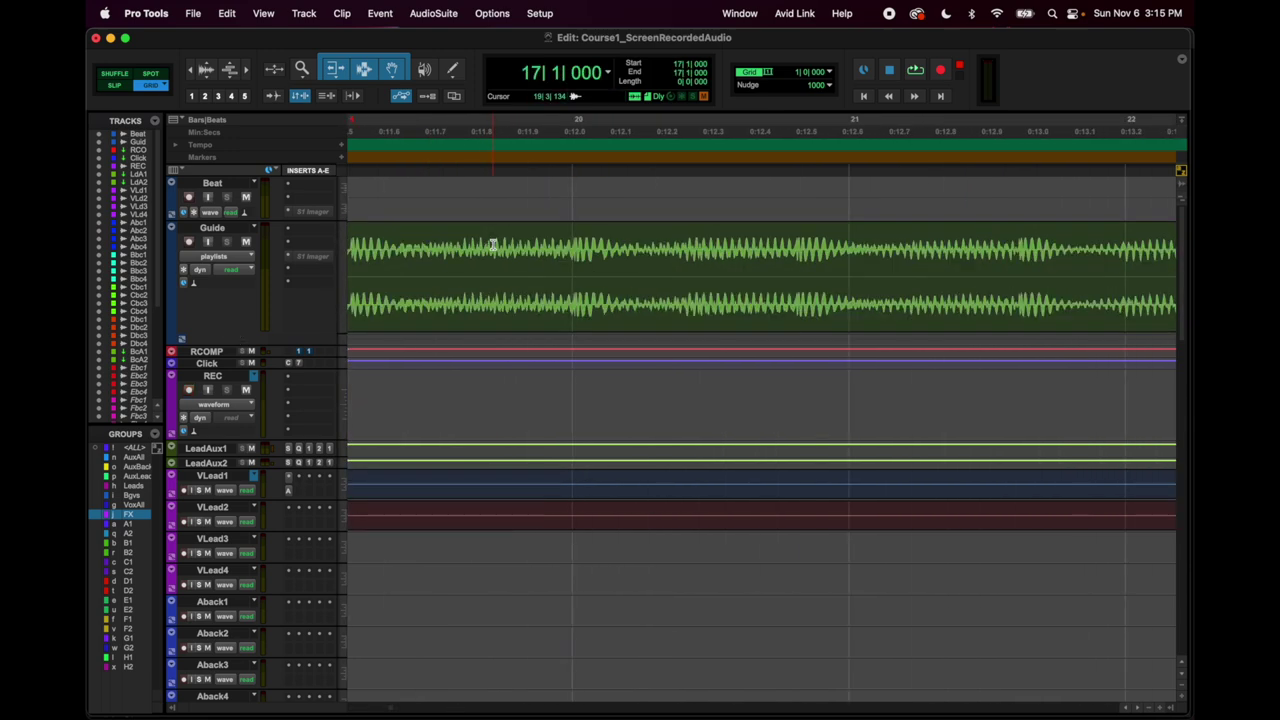
pyautogui.press('super+bracketleft')
pyautogui.press('super+bracketleft')
# Try different vertical waveform zoom levels and Guide track heights, leaving the Guide and REC tracks shorter.
pyautogui.click(206, 68)
pyautogui.click(206, 68)
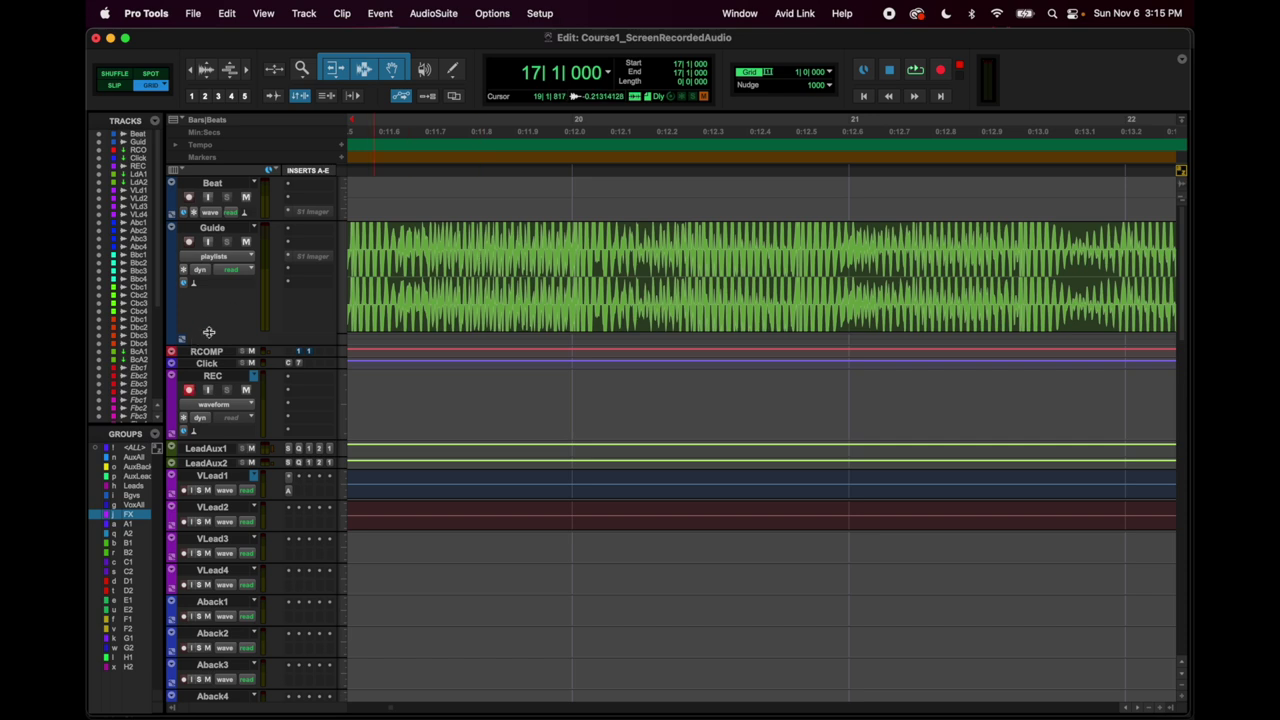
pyautogui.moveTo(209, 330); pyautogui.dragTo(223, 370)
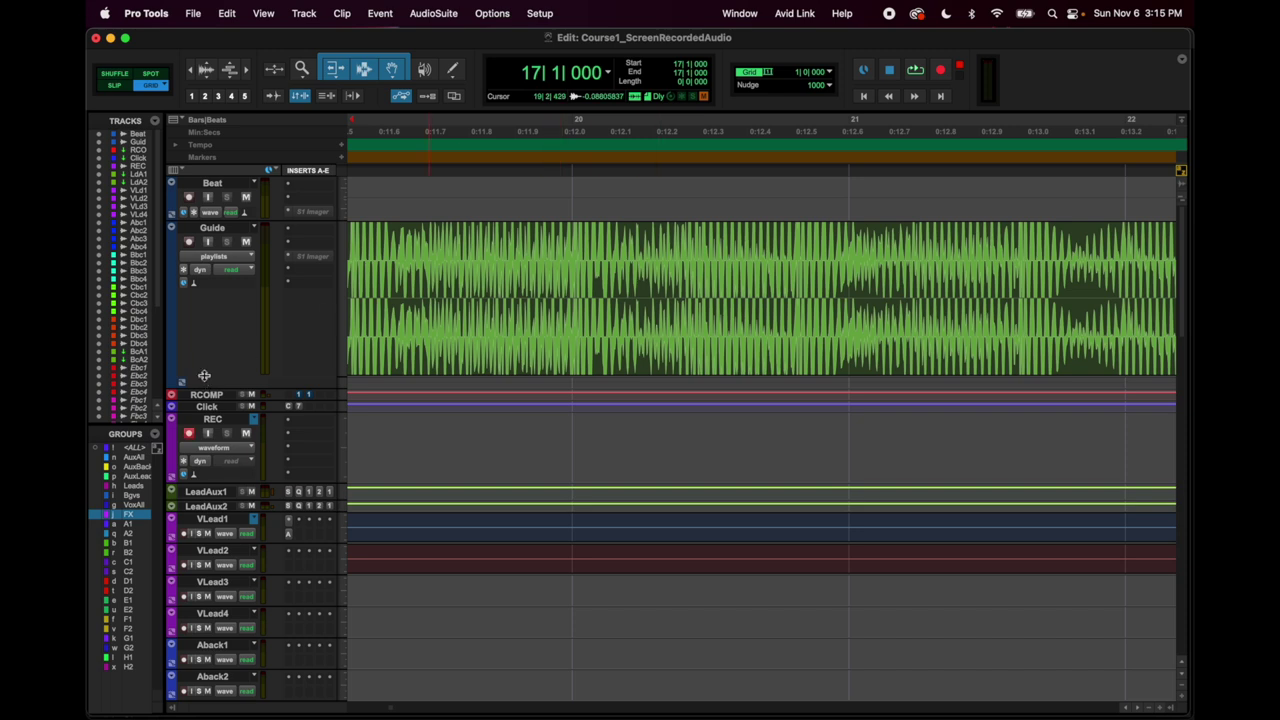
pyautogui.moveTo(203, 376); pyautogui.dragTo(207, 288)
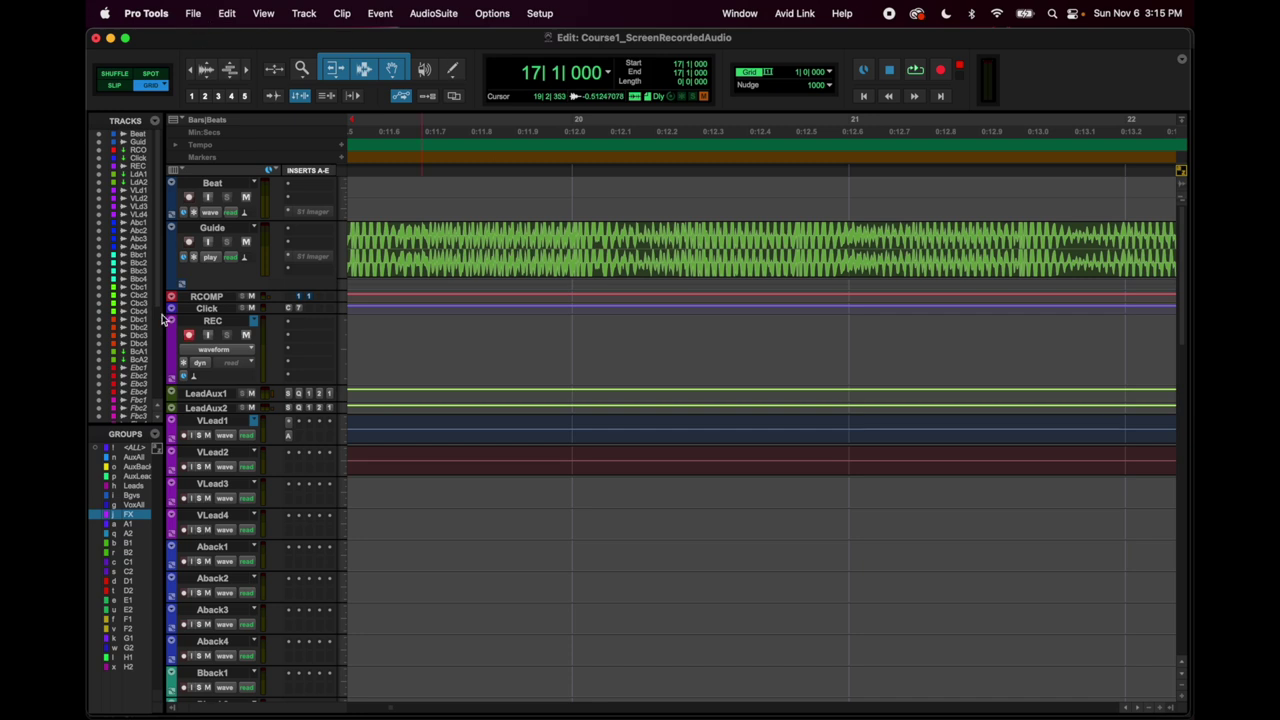
pyautogui.moveTo(204, 381); pyautogui.dragTo(202, 369)
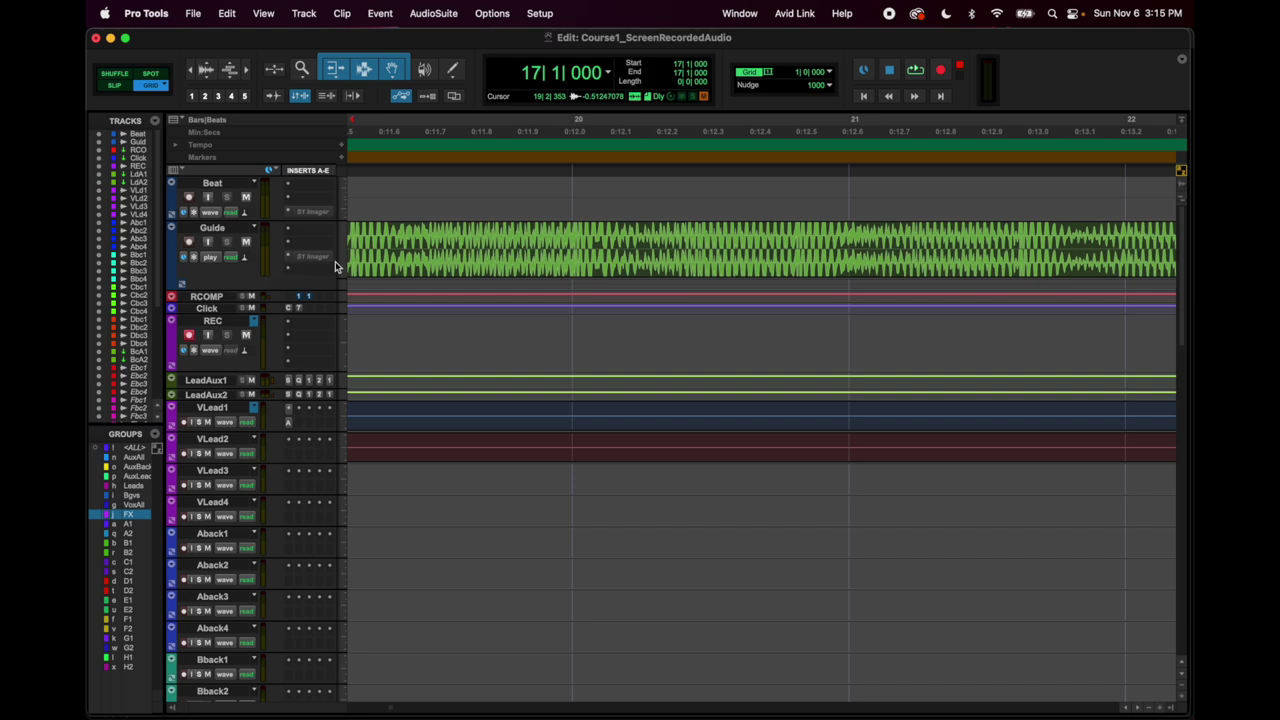
pyautogui.click(211, 78)
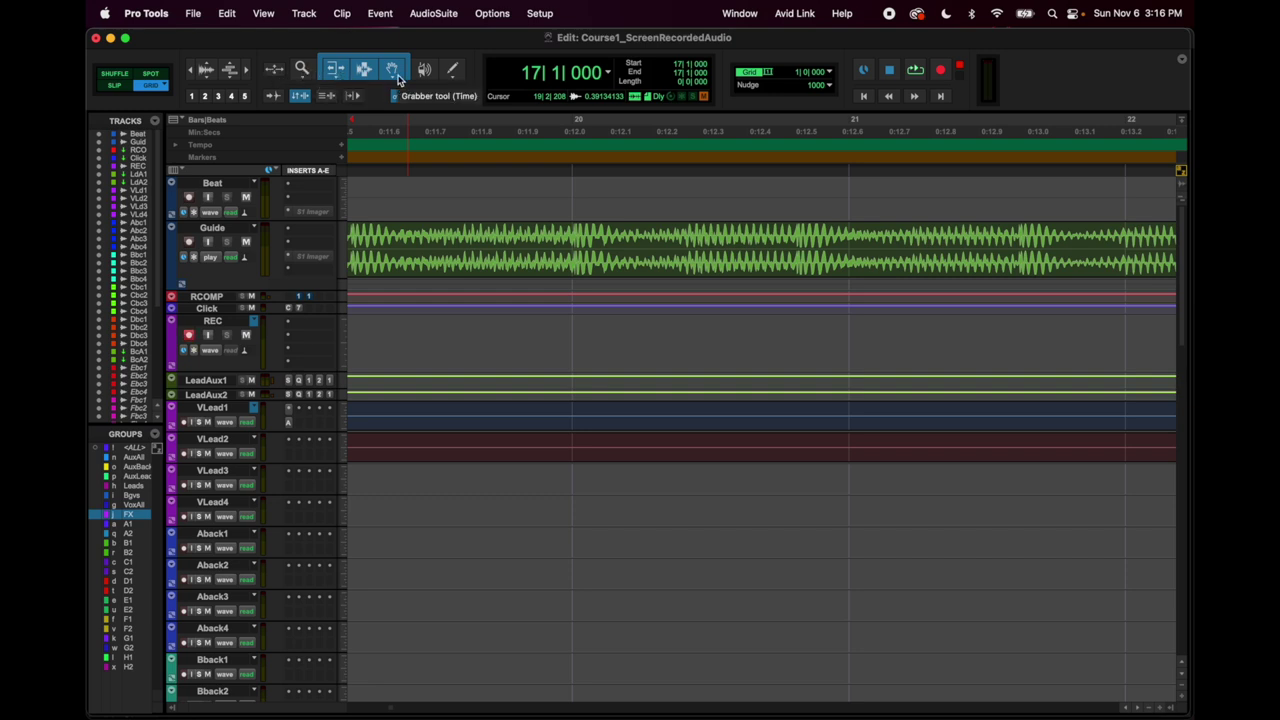
# Use the standard Trim tool to trim the start of the Heart_Revolution_demo_MP3 clip to 3|1|000.
pyautogui.press('super+bracketleft')
pyautogui.press('super+bracketleft')
pyautogui.press('super+bracketleft')
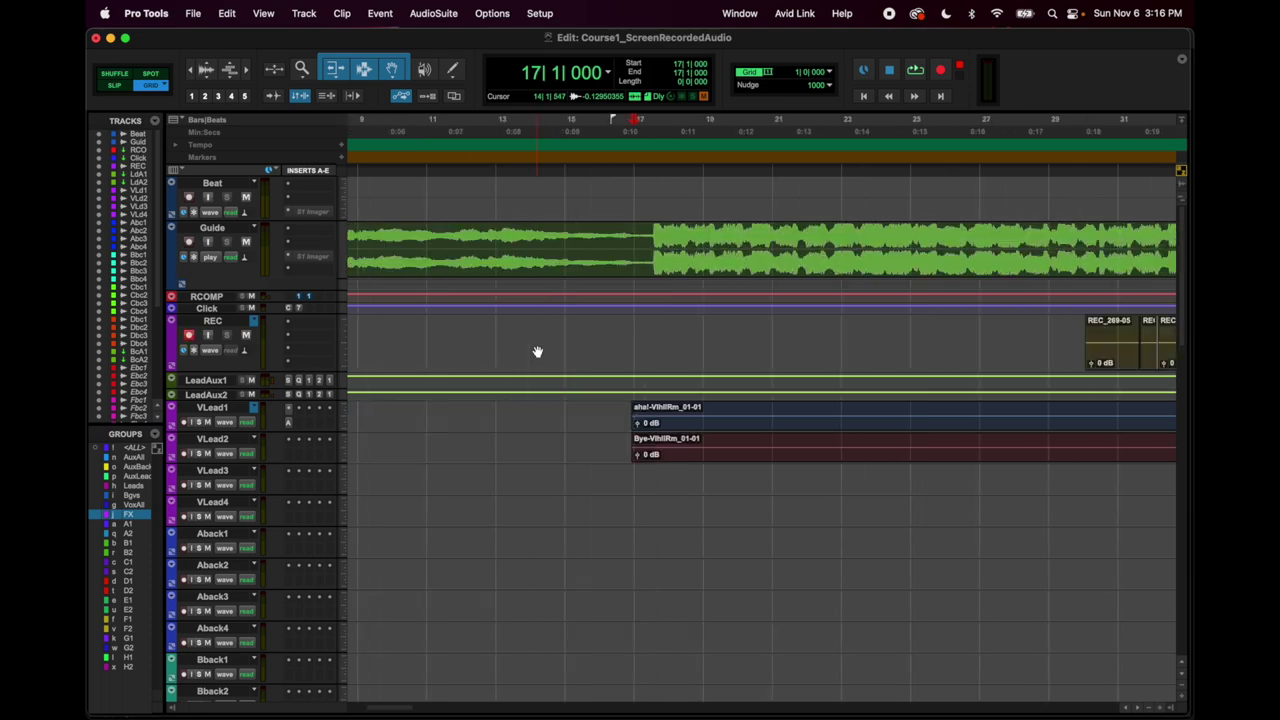
pyautogui.click(337, 72)
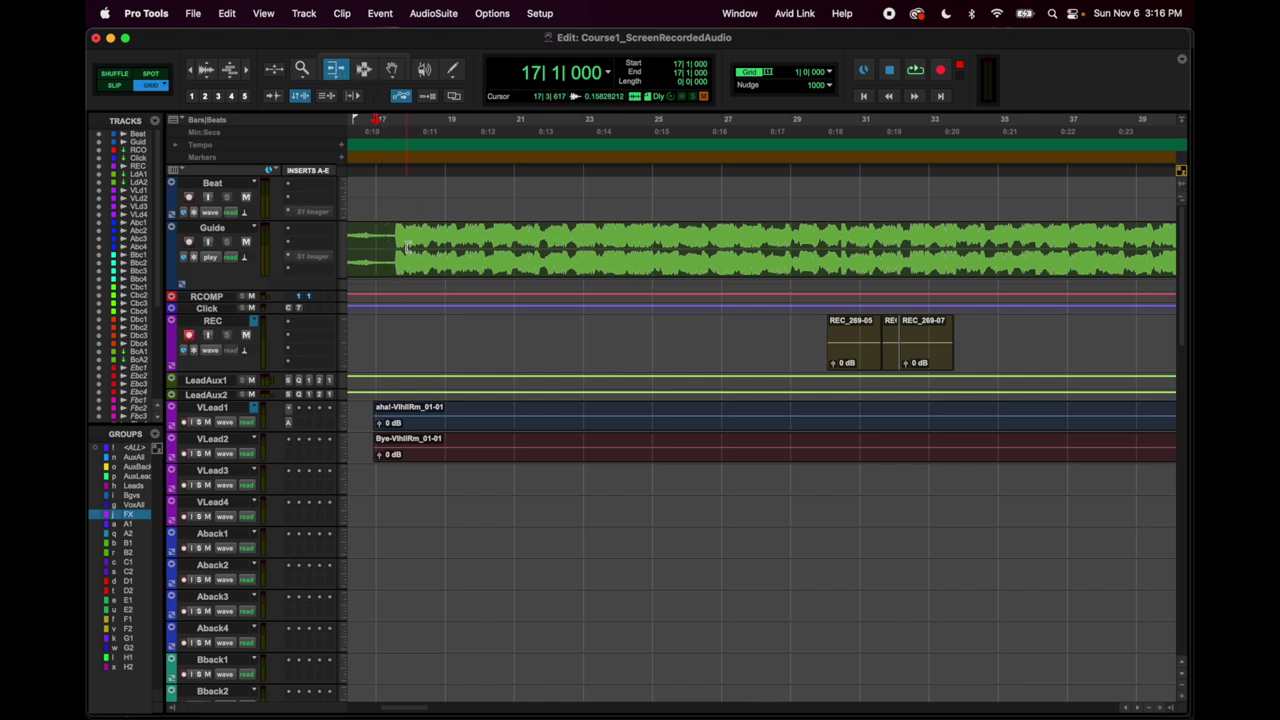
pyautogui.press('Home')
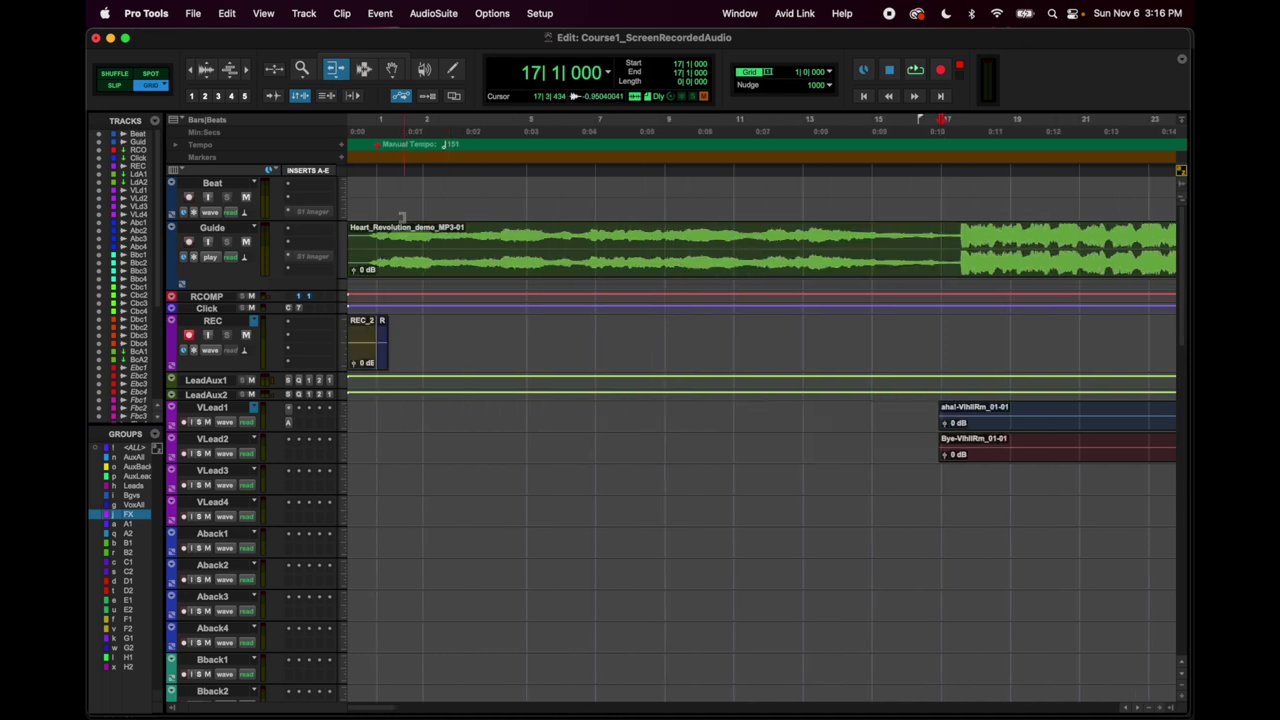
pyautogui.click(356, 241)
pyautogui.moveTo(356, 241); pyautogui.dragTo(350, 249)
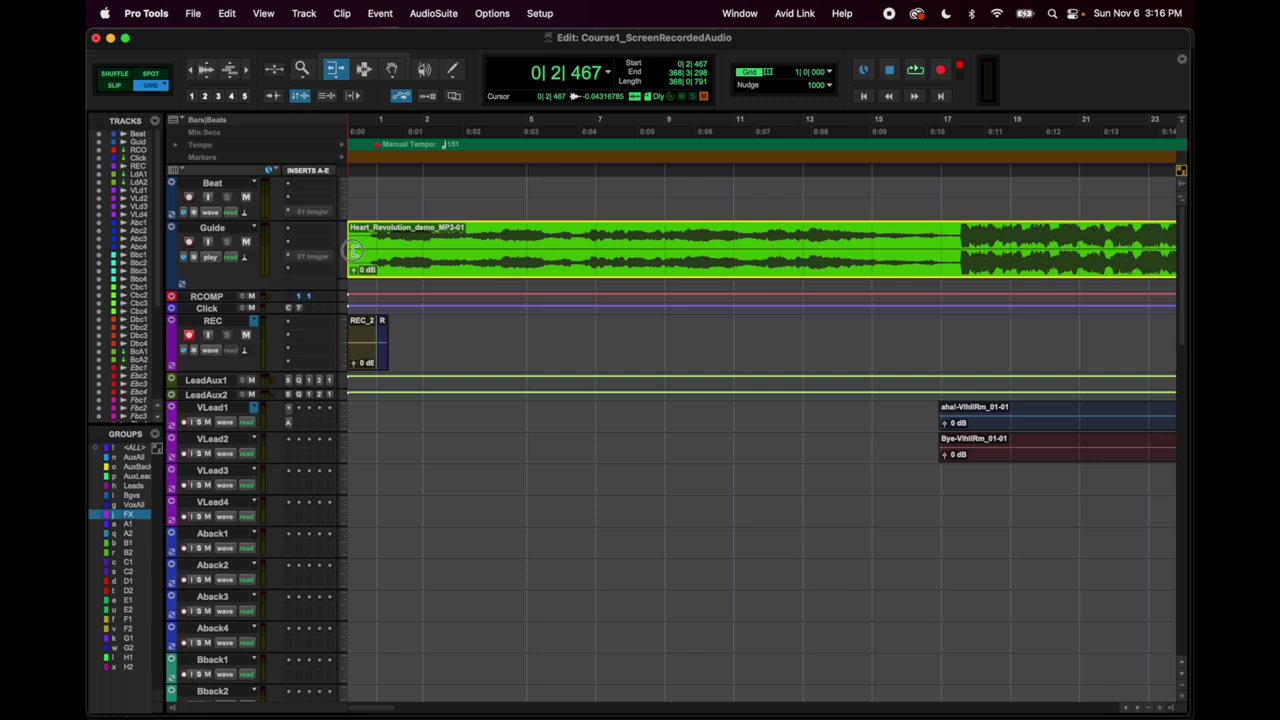
pyautogui.moveTo(354, 250); pyautogui.dragTo(446, 243)
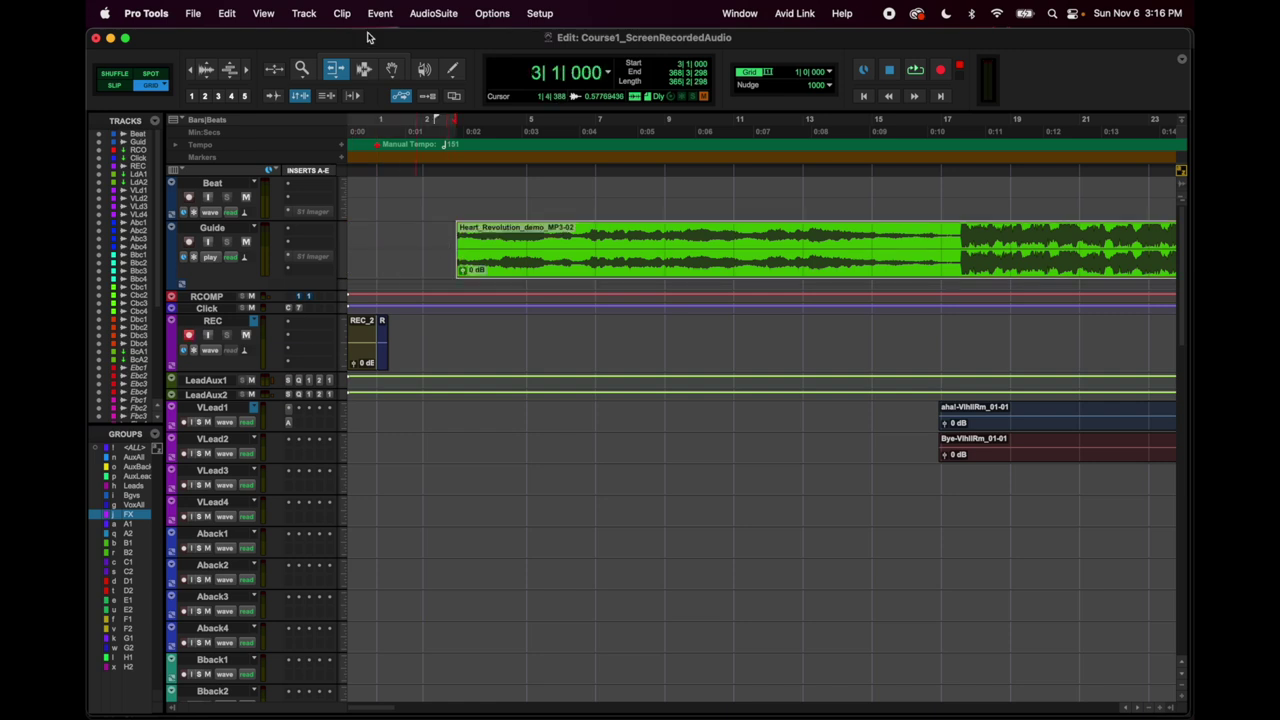
# With the TCE Trim tool, compress the first Guide clip to end at 11|1|000, and stretch it to end at 20|1|000.
pyautogui.click(336, 82)
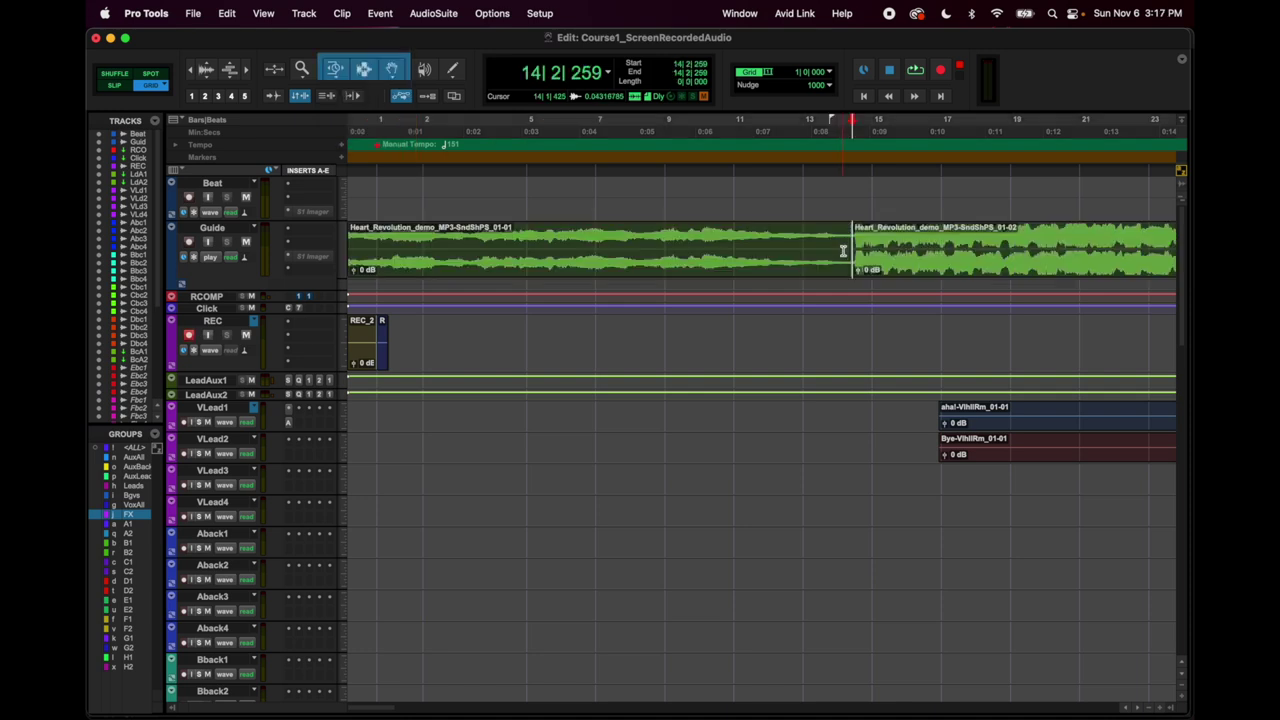
pyautogui.click(847, 247)
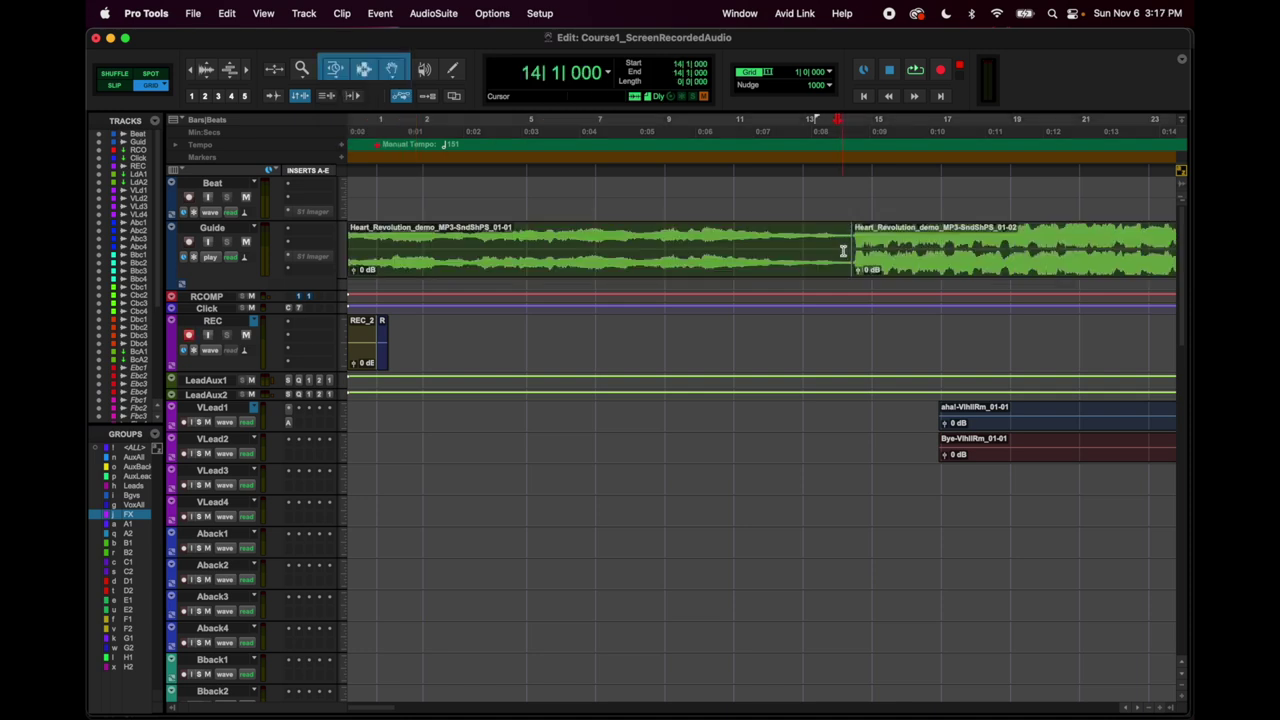
pyautogui.moveTo(847, 247); pyautogui.dragTo(734, 241)
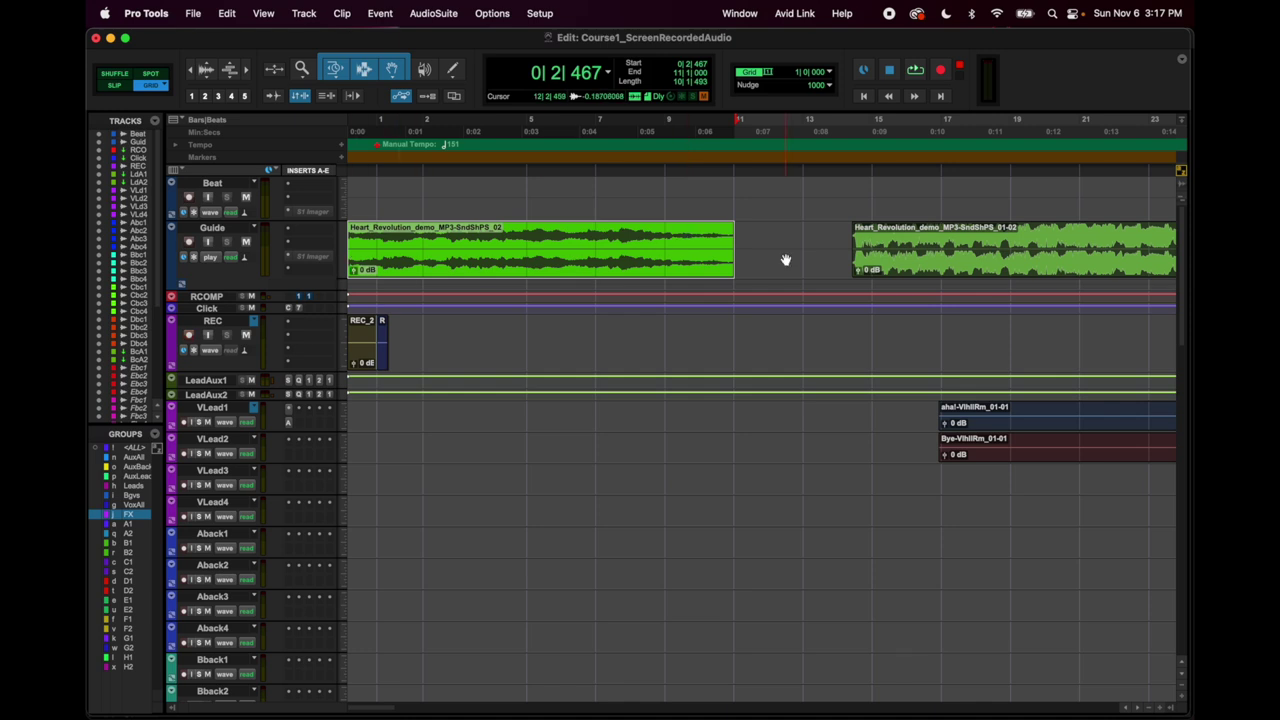
pyautogui.press('F6')
pyautogui.moveTo(722, 246); pyautogui.dragTo(1031, 252)
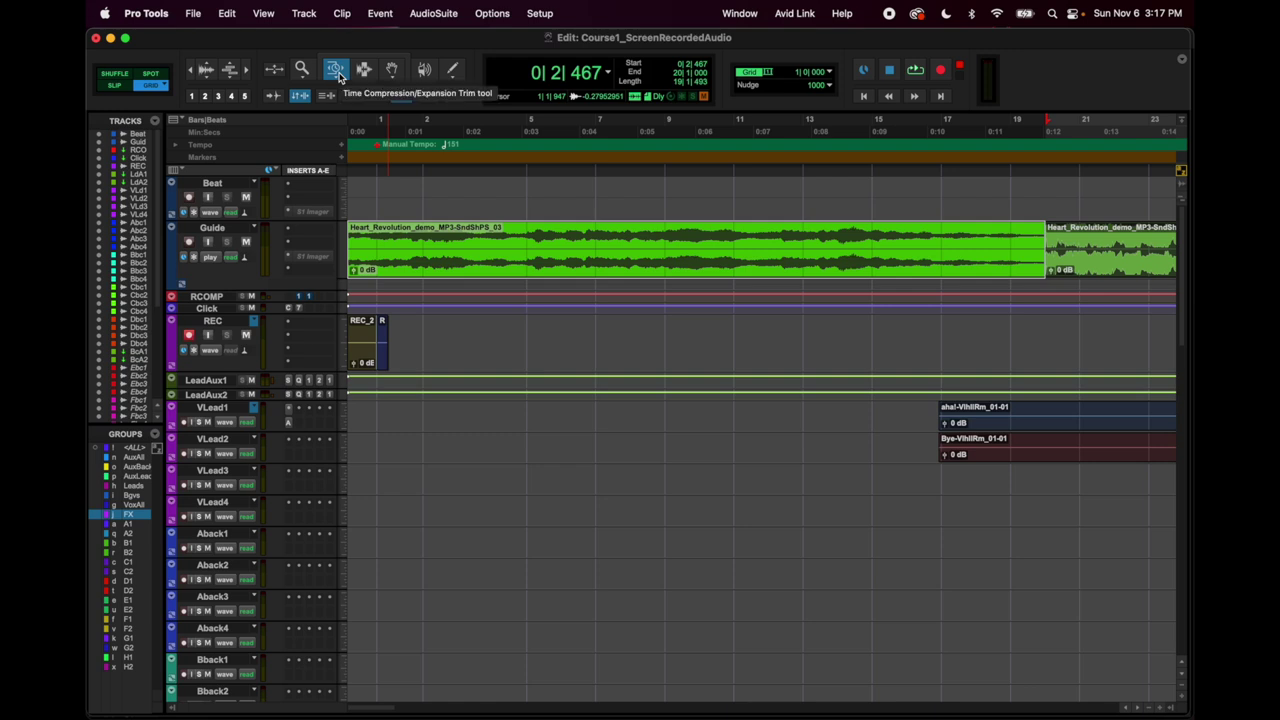
# Switch to the Loop Trim tool and loop the first Guide clip until it ends at 84|1|000.
pyautogui.moveTo(338, 74); pyautogui.dragTo(380, 131)
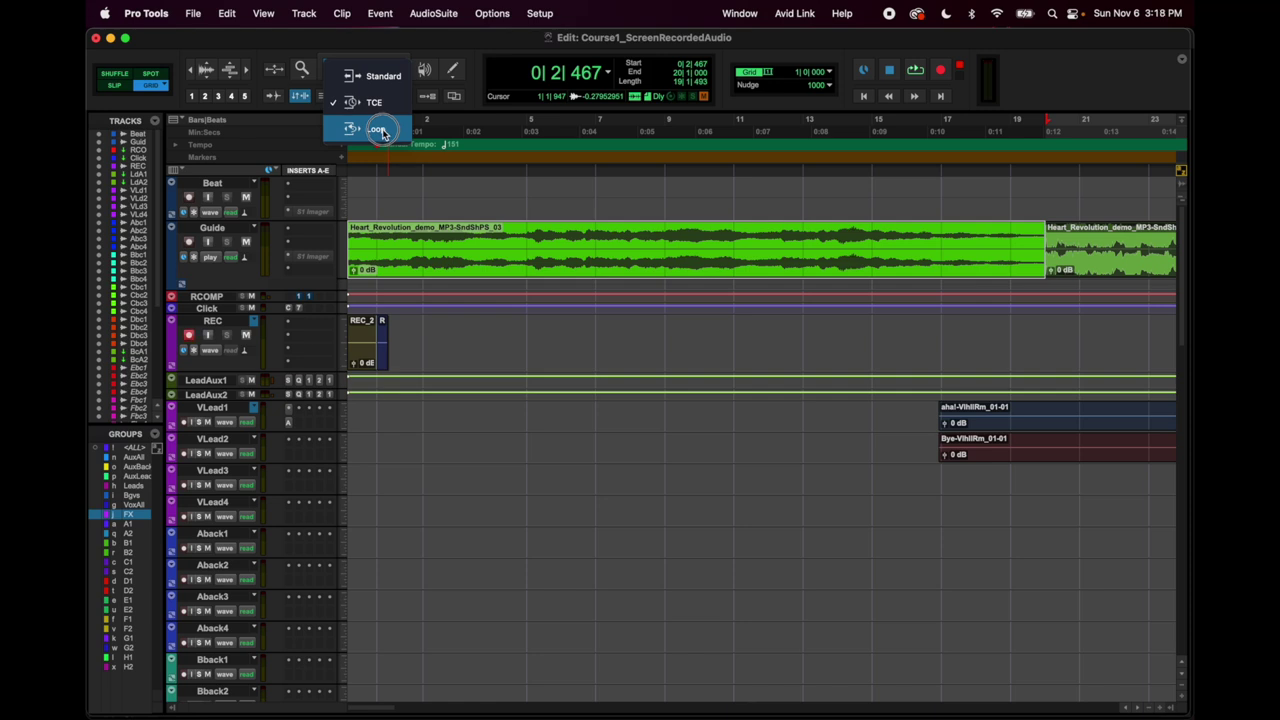
pyautogui.moveTo(380, 130); pyautogui.dragTo(380, 131)
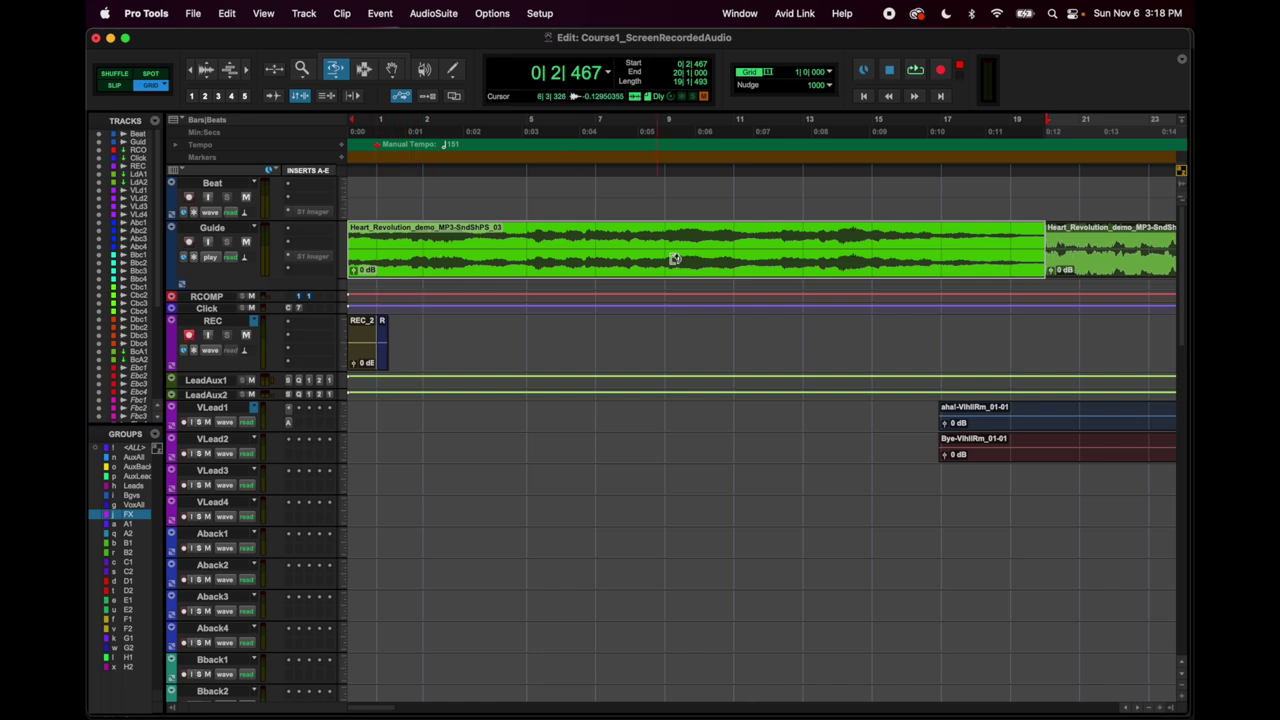
pyautogui.press('r')
pyautogui.press('r')
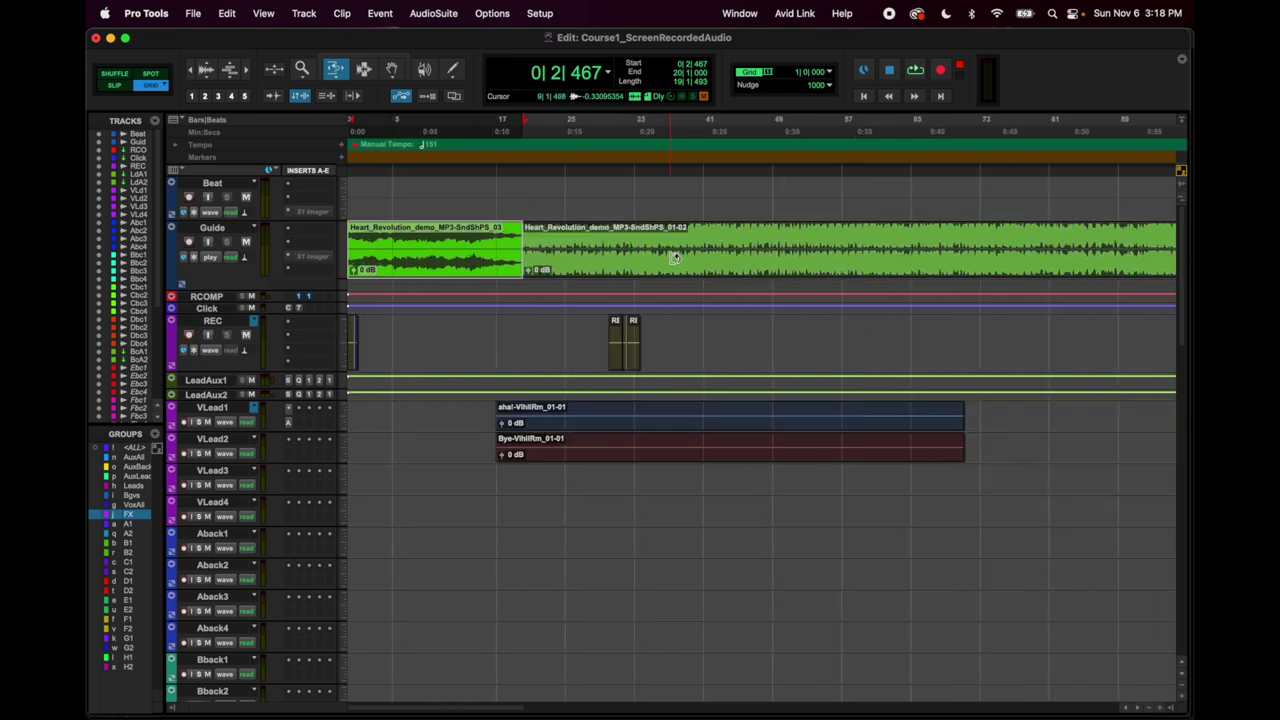
pyautogui.click(515, 247)
pyautogui.moveTo(515, 247); pyautogui.dragTo(1077, 238)
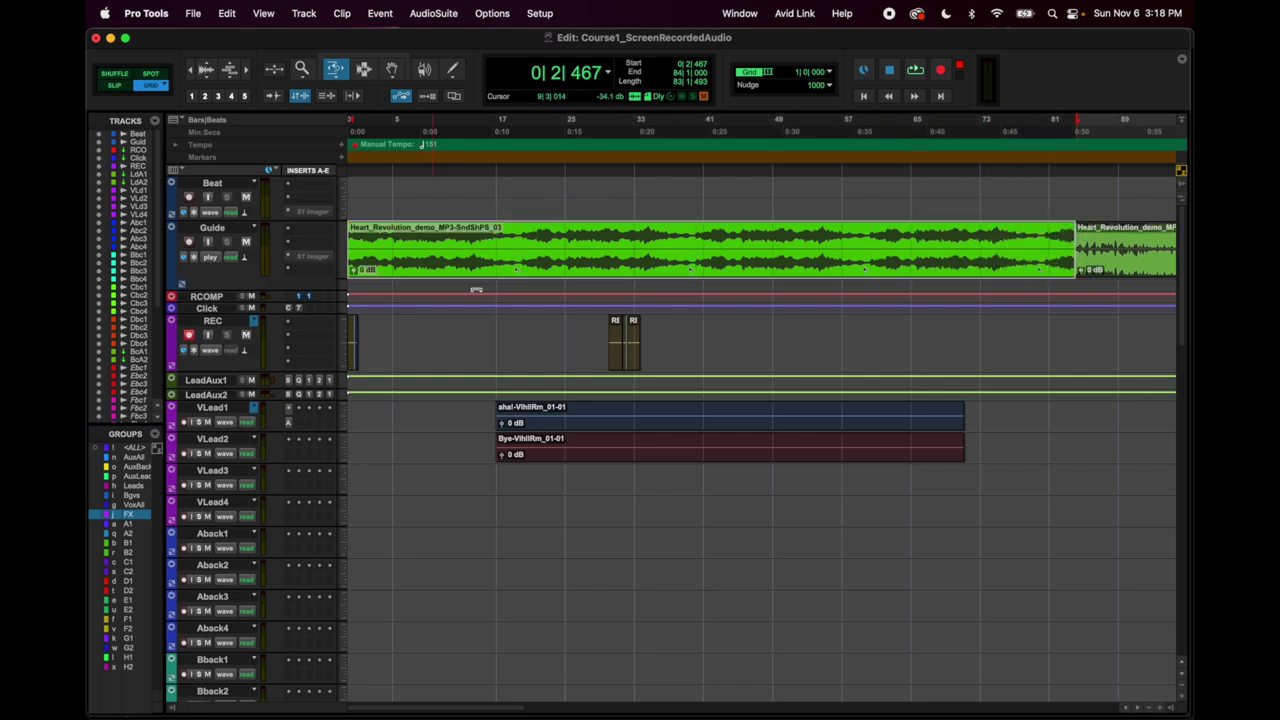
# Return the Trim tool to Standard, and use the Selector to highlight 12|1|000 to 26|1|000 in the first Guide clip.
pyautogui.click(334, 68)
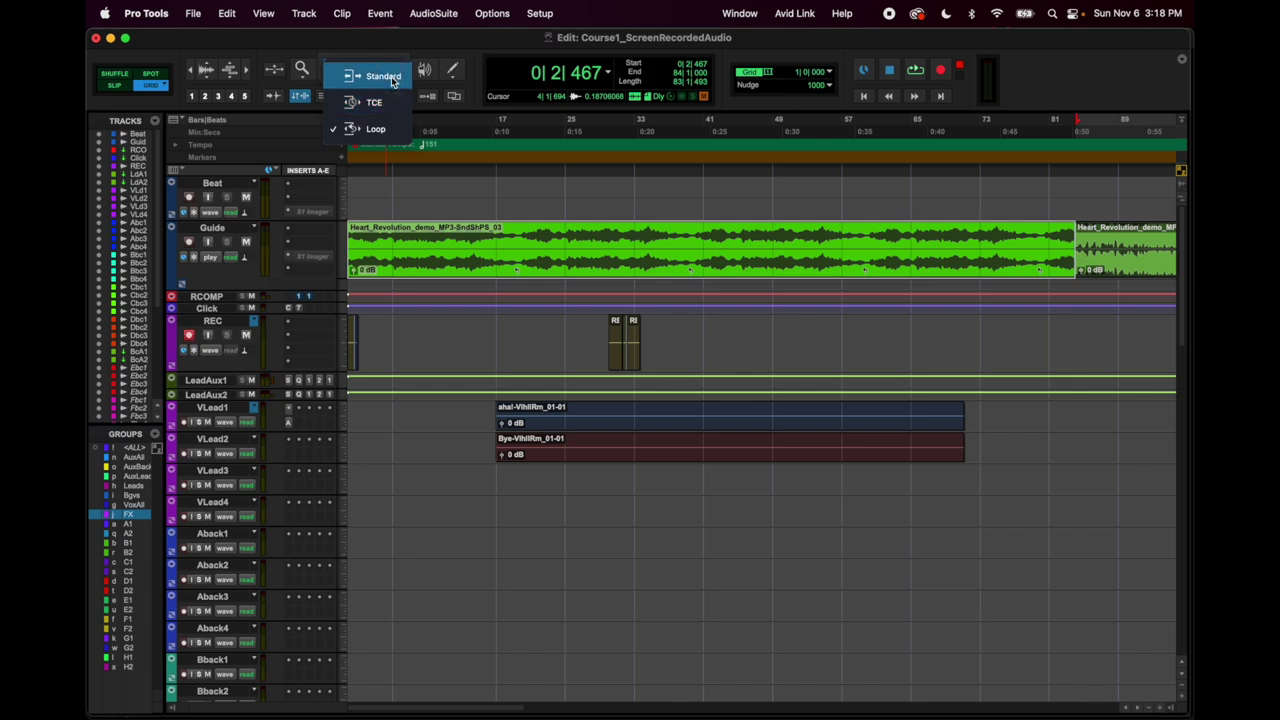
pyautogui.click(390, 77)
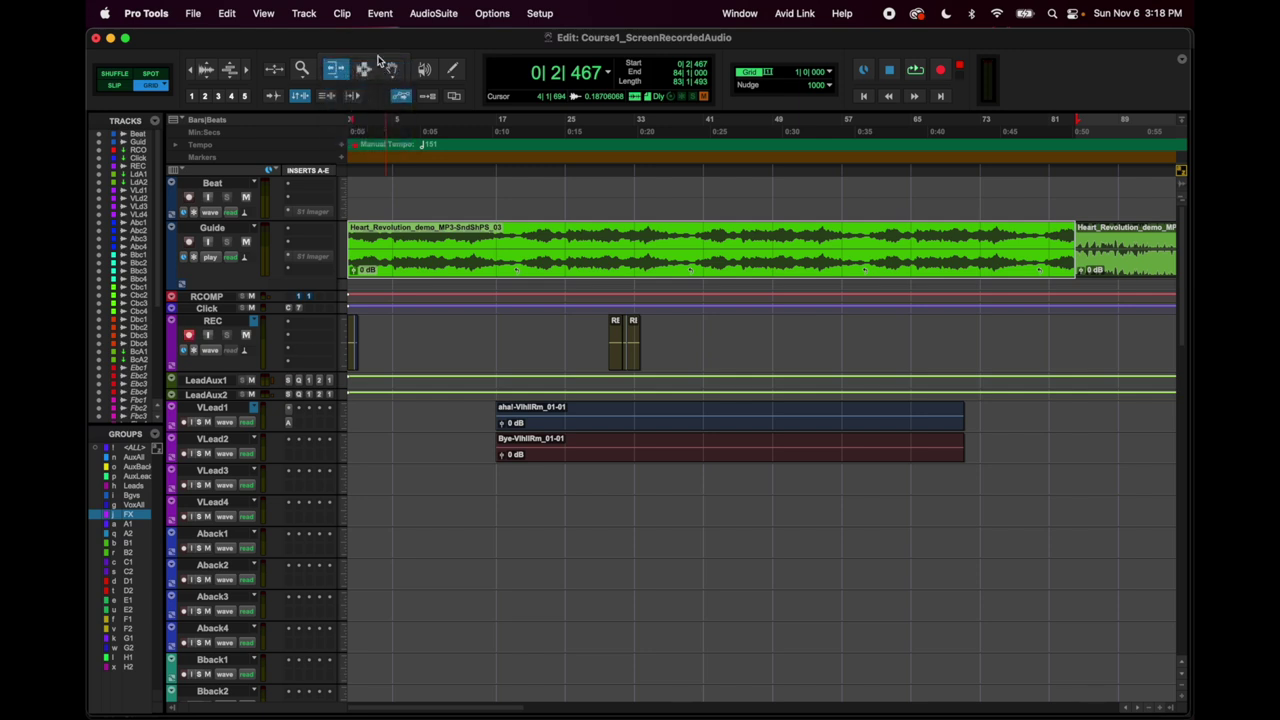
pyautogui.click(363, 68)
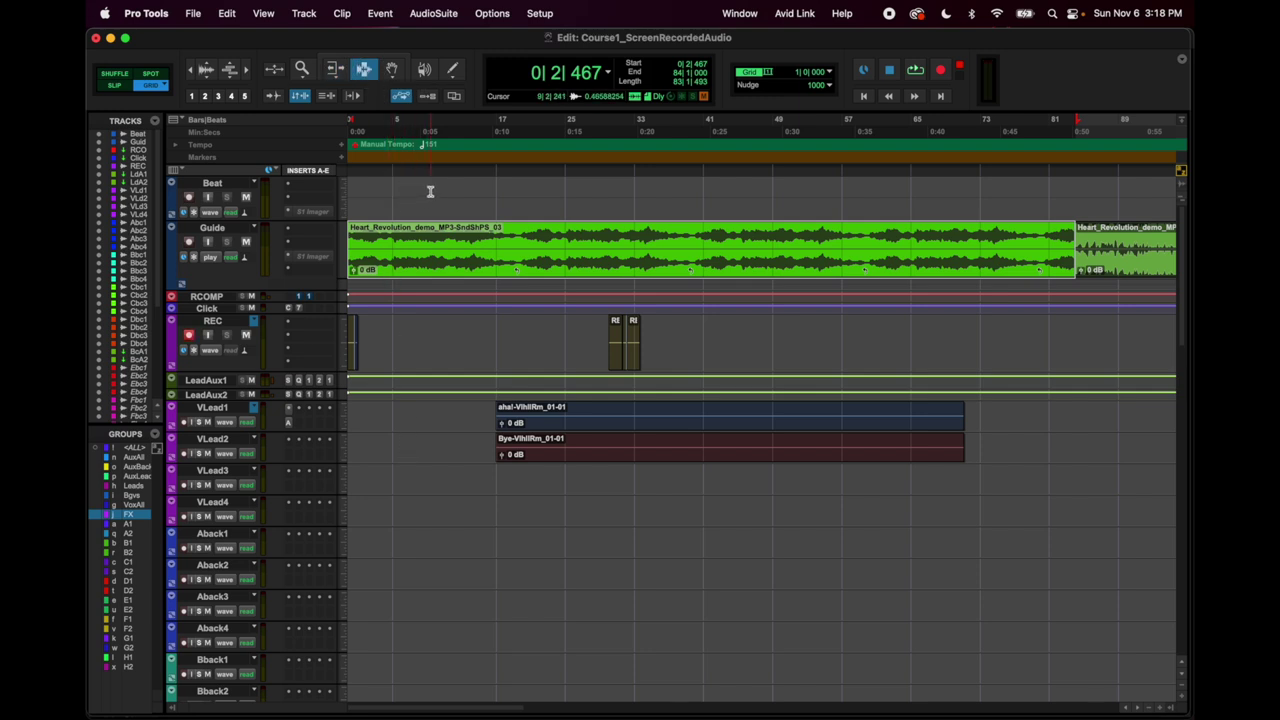
pyautogui.moveTo(428, 242); pyautogui.dragTo(571, 248)
pyautogui.click(453, 245)
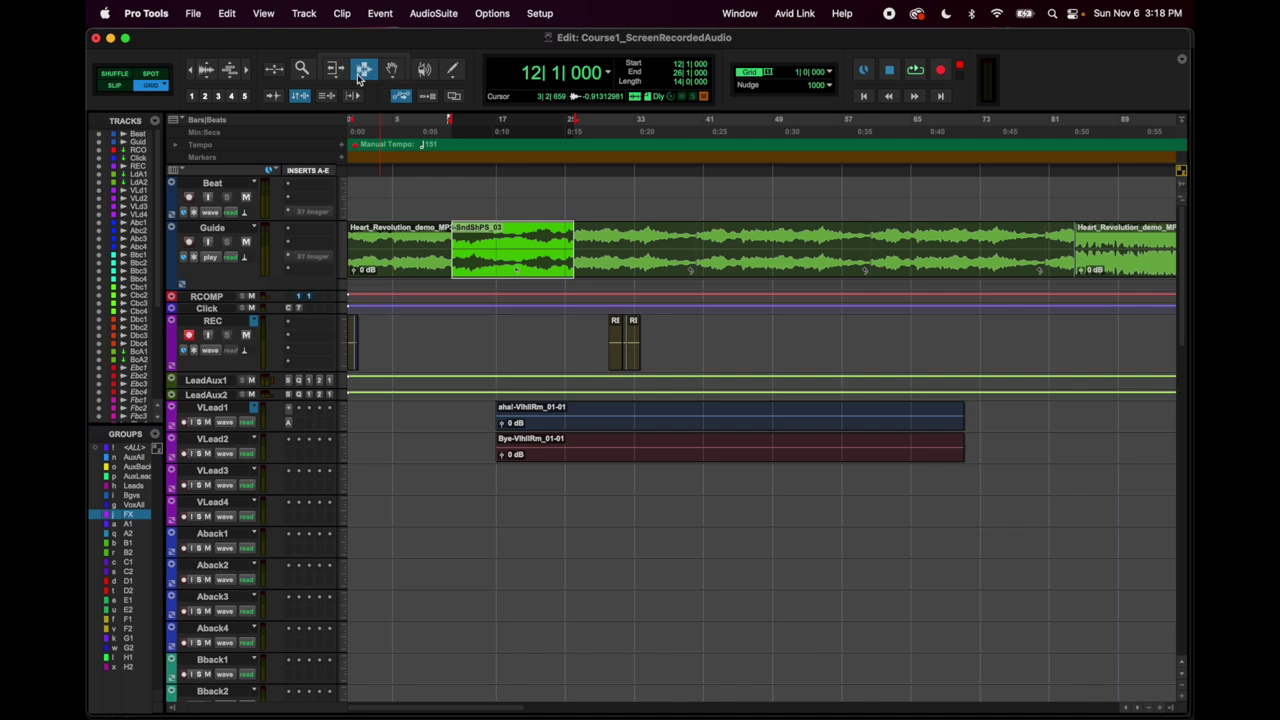
# Select the whole first Guide clip with the Grabber, and activate the Smart tool.
pyautogui.click(391, 71)
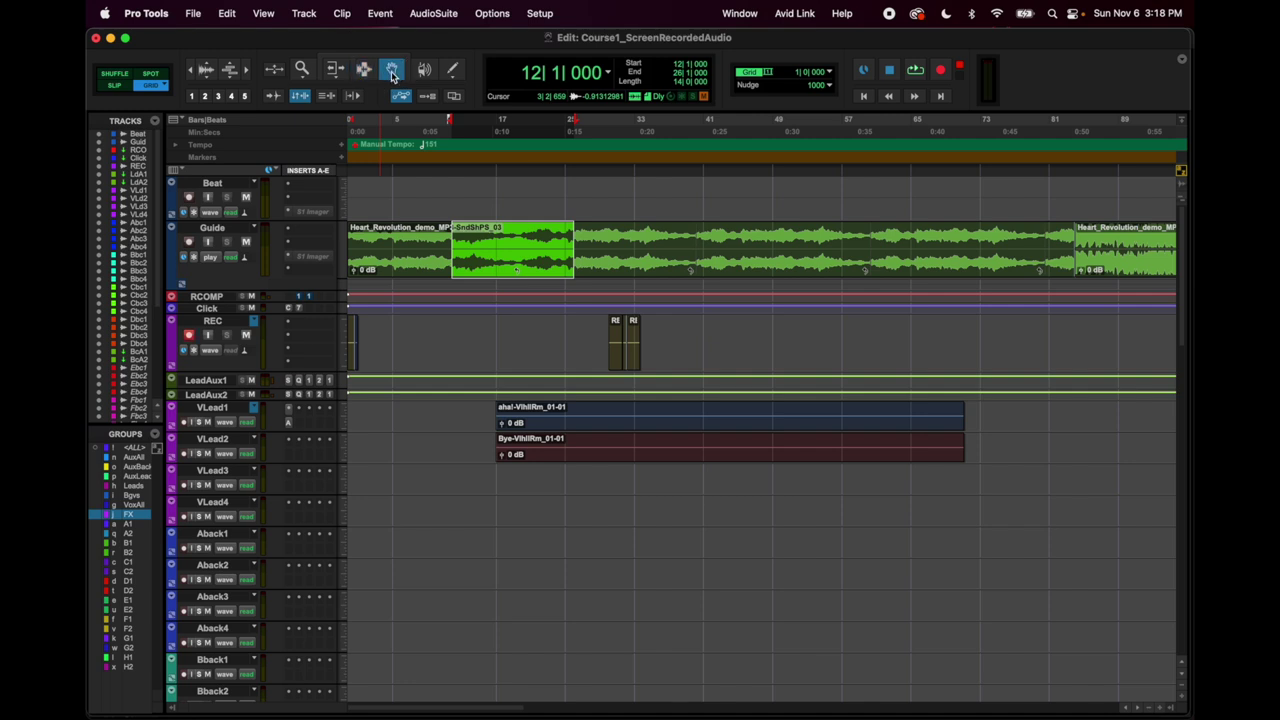
pyautogui.moveTo(424, 272); pyautogui.dragTo(373, 245)
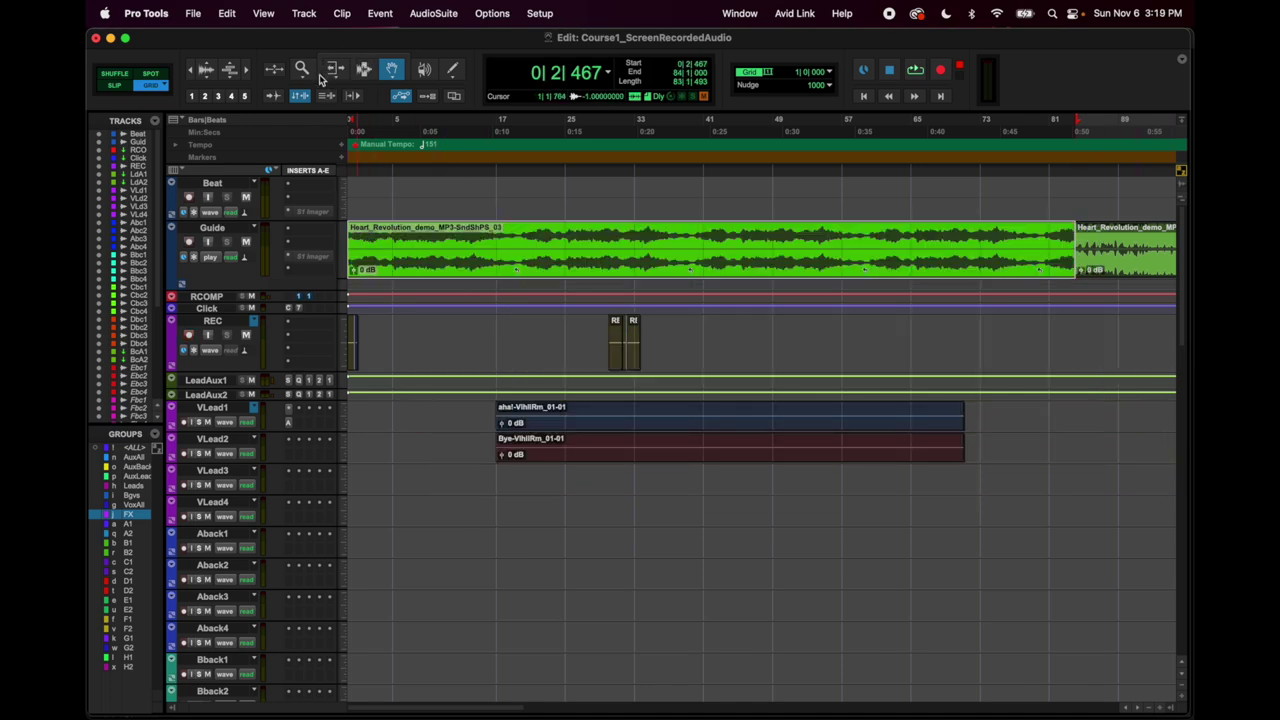
pyautogui.click(407, 63)
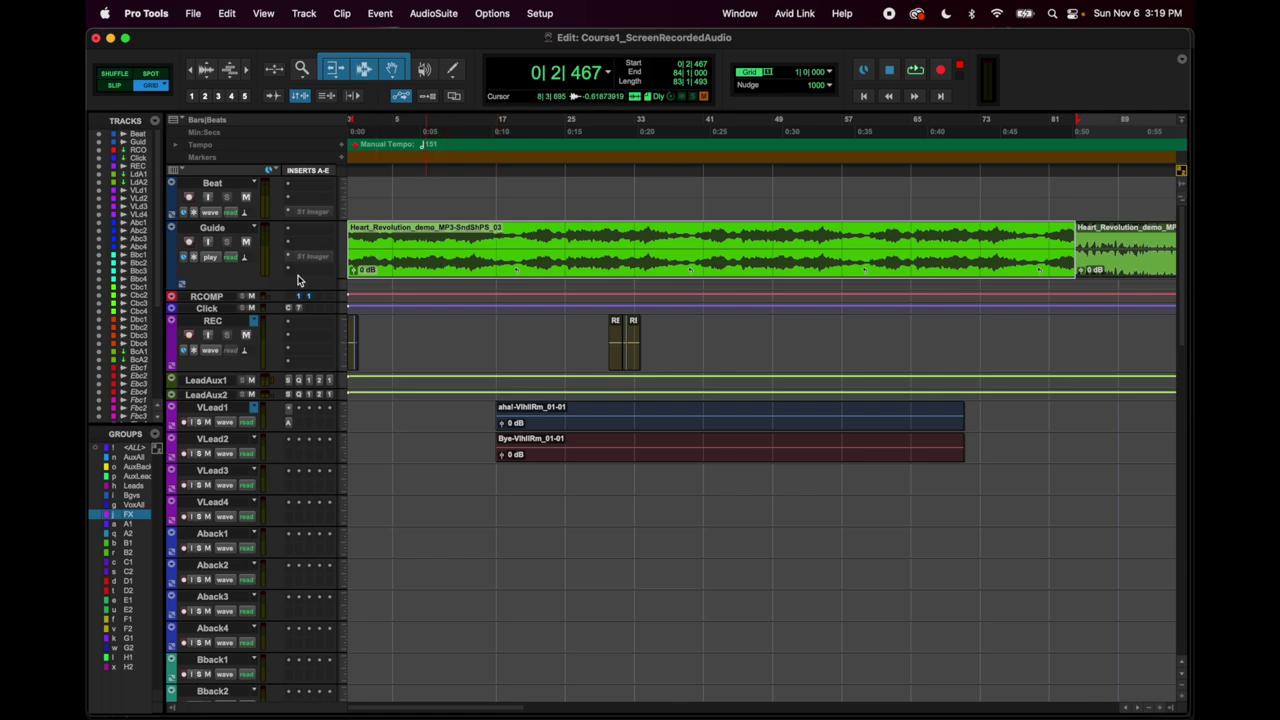
# Make the Guide track taller and separate its first clip at 17|1|000.
pyautogui.moveTo(246, 284); pyautogui.dragTo(246, 382)
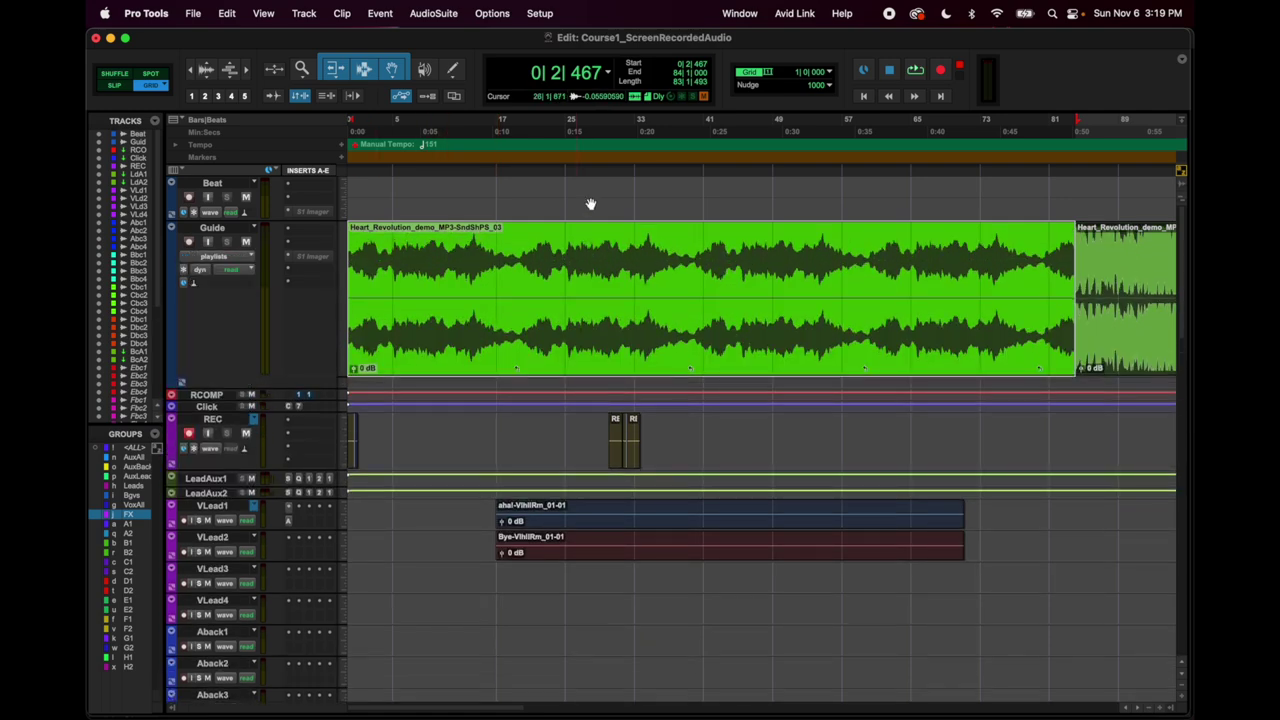
pyautogui.click(497, 274)
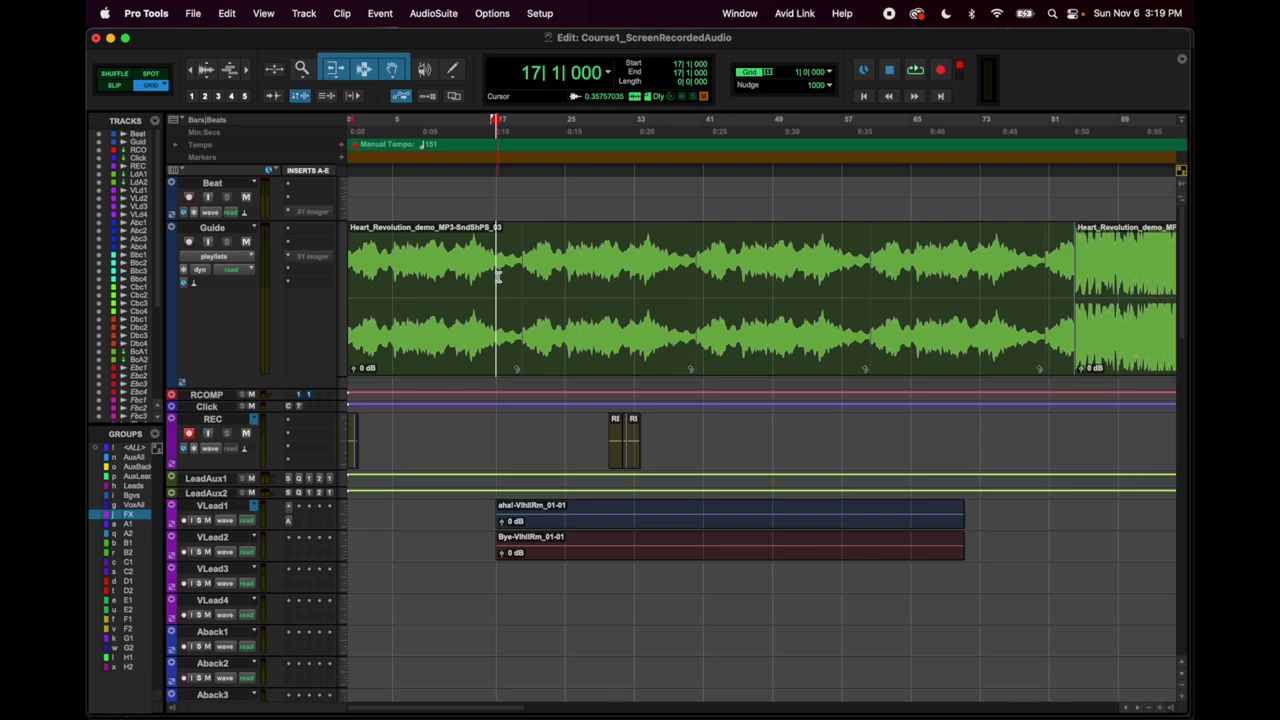
pyautogui.press('super+e')
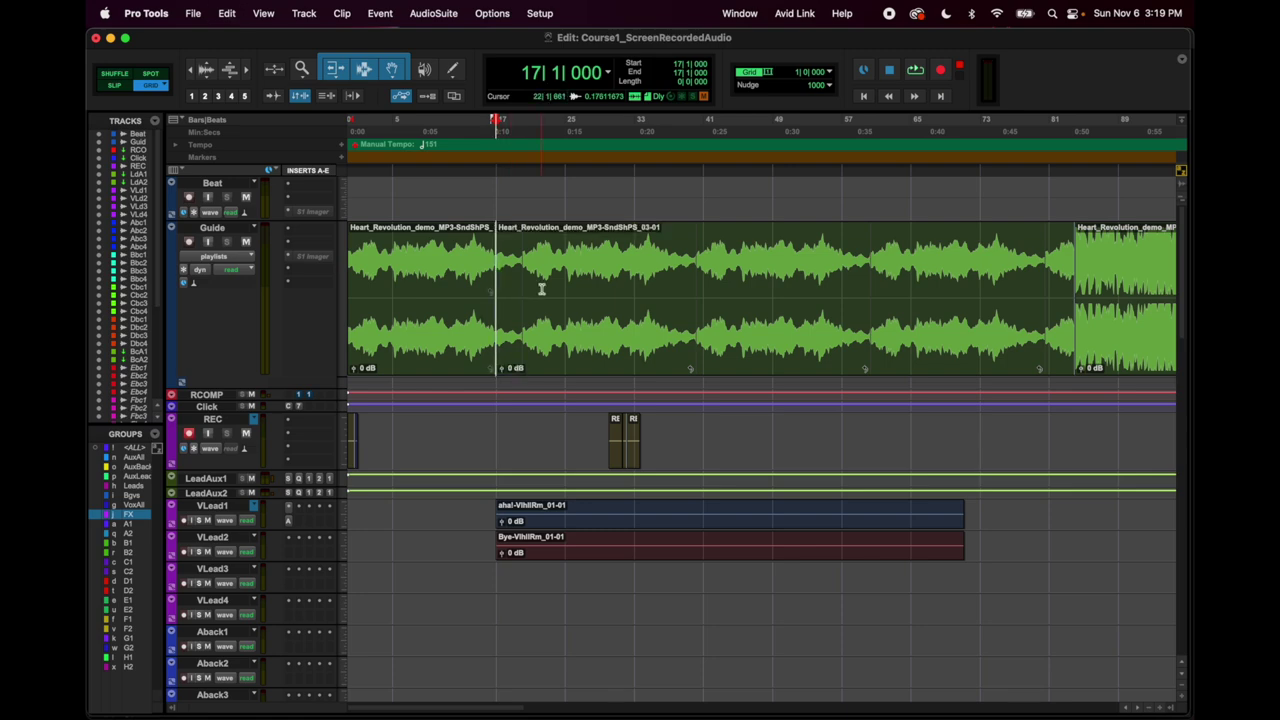
# With the Smart tool, highlight about 5|2|275 to 8|3|572 in the first Guide clip, and select the entire clip.
pyautogui.press('super+bracketright')
pyautogui.press('super+bracketright')
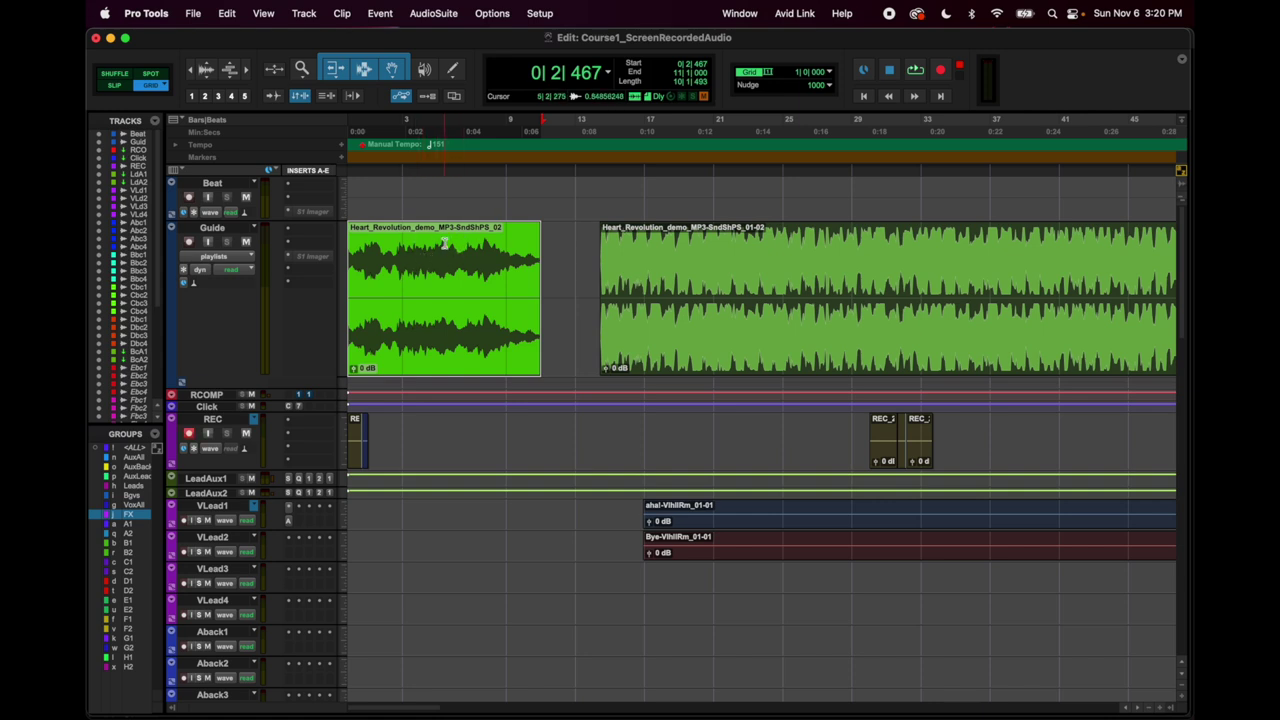
pyautogui.moveTo(445, 243); pyautogui.dragTo(504, 255)
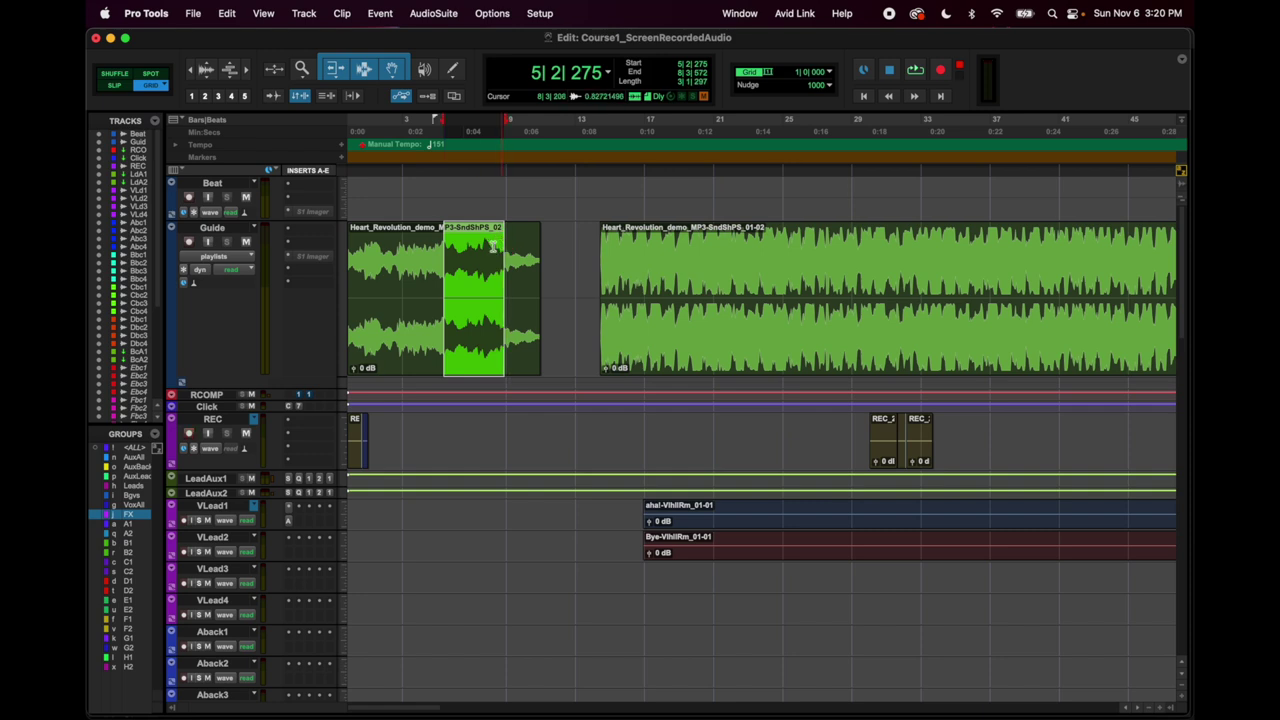
pyautogui.click(444, 323)
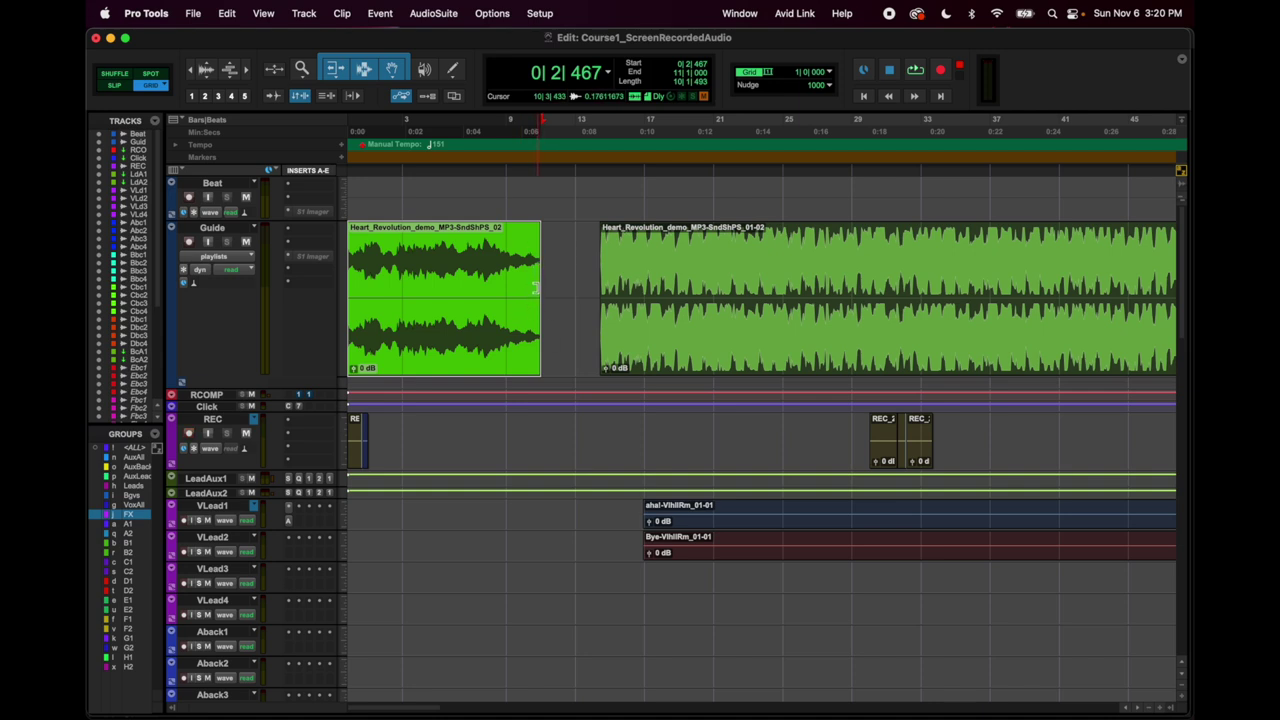
# Trim the end of the first Guide clip to 10|1|000 and move the following clip to start at that point.
pyautogui.moveTo(535, 287)
pyautogui.mouseDown()
pyautogui.moveTo(511, 287)
pyautogui.moveTo(527, 289)
pyautogui.mouseUp()
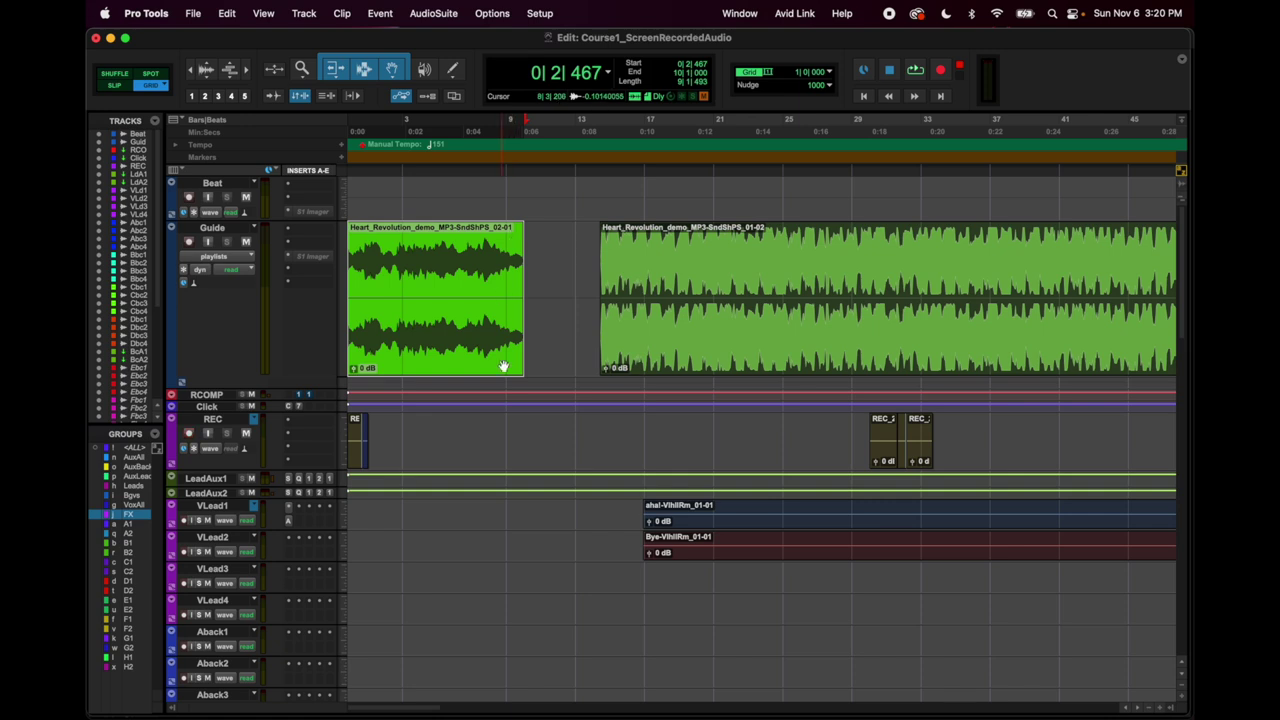
pyautogui.moveTo(519, 230)
pyautogui.mouseDown()
pyautogui.moveTo(442, 217)
pyautogui.moveTo(522, 222)
pyautogui.mouseUp()
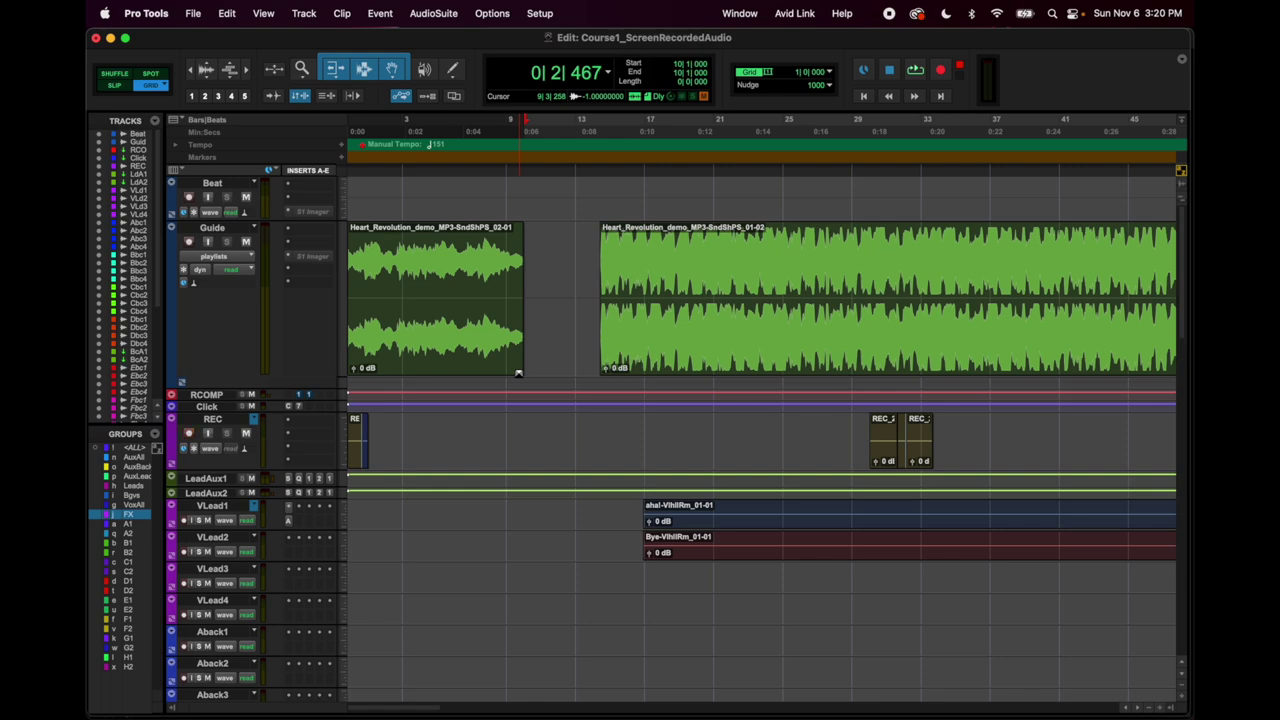
pyautogui.moveTo(651, 351); pyautogui.dragTo(579, 345)
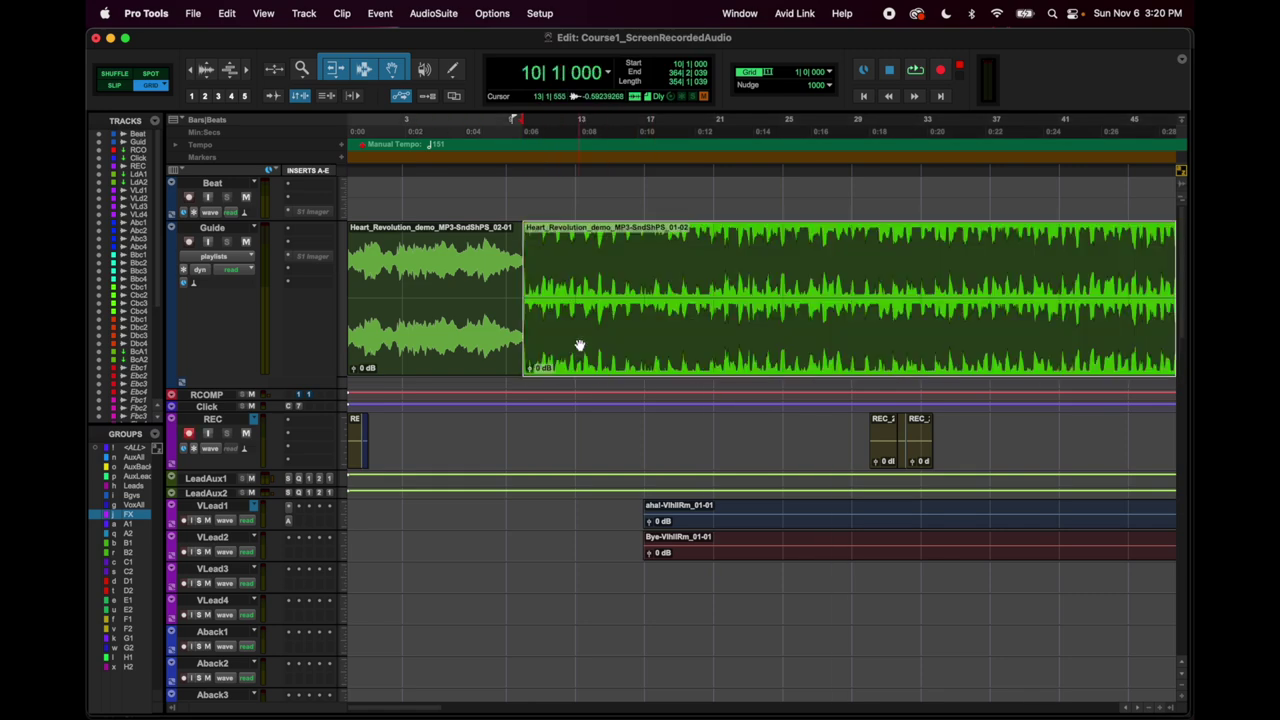
# Create a crossfade between the two adjoining Guide clips, spanning 6|1|000 to 11|1|000.
pyautogui.moveTo(522, 374); pyautogui.dragTo(450, 370)
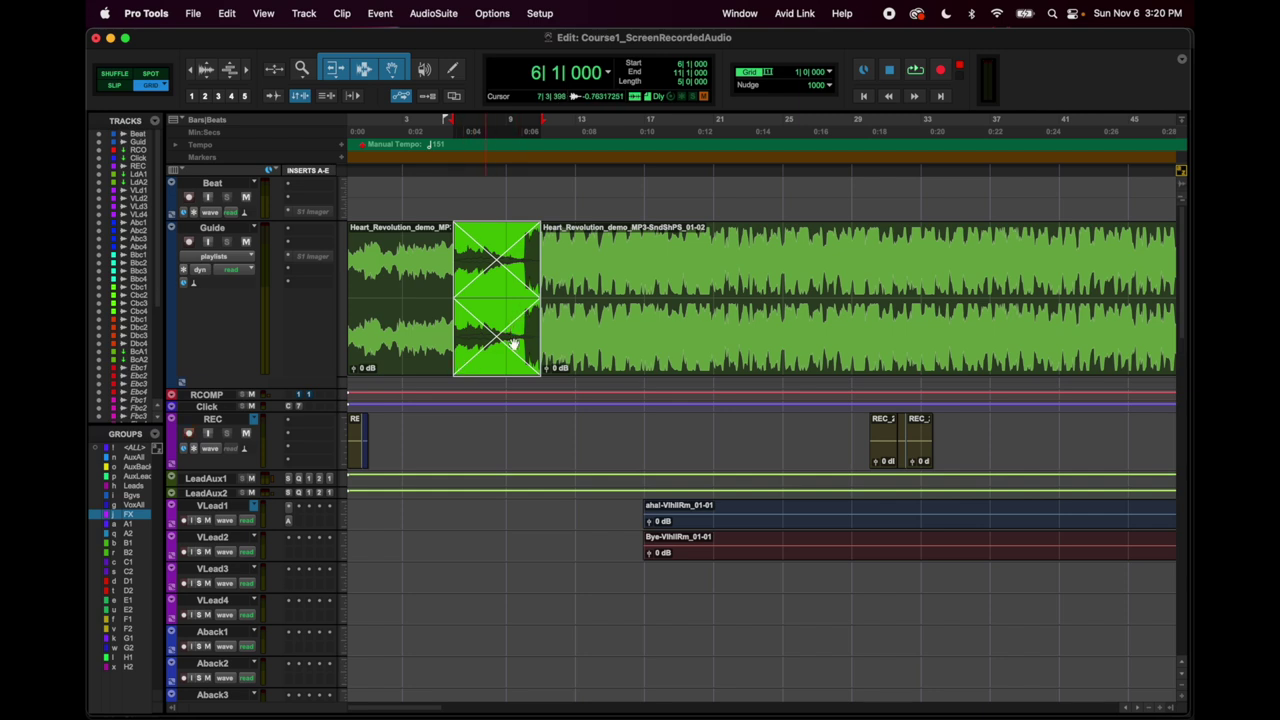
pyautogui.moveTo(593, 311); pyautogui.dragTo(463, 357)
pyautogui.click(428, 346)
pyautogui.click(519, 365)
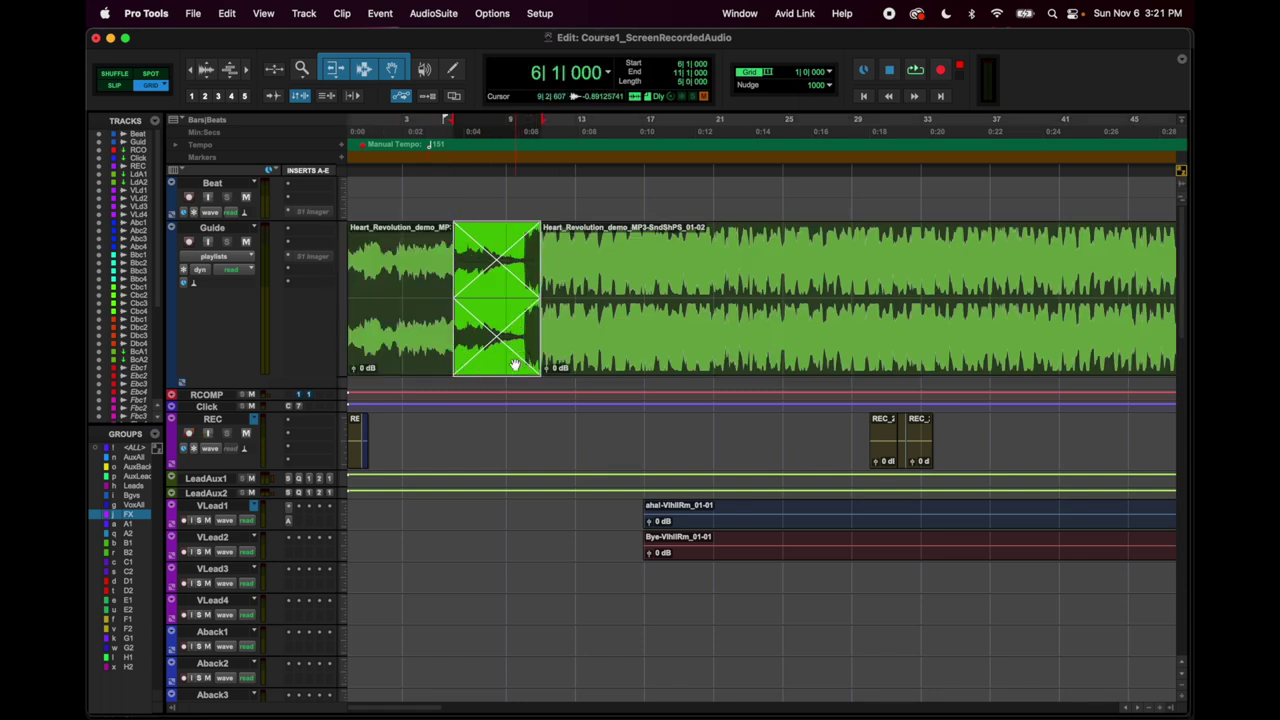
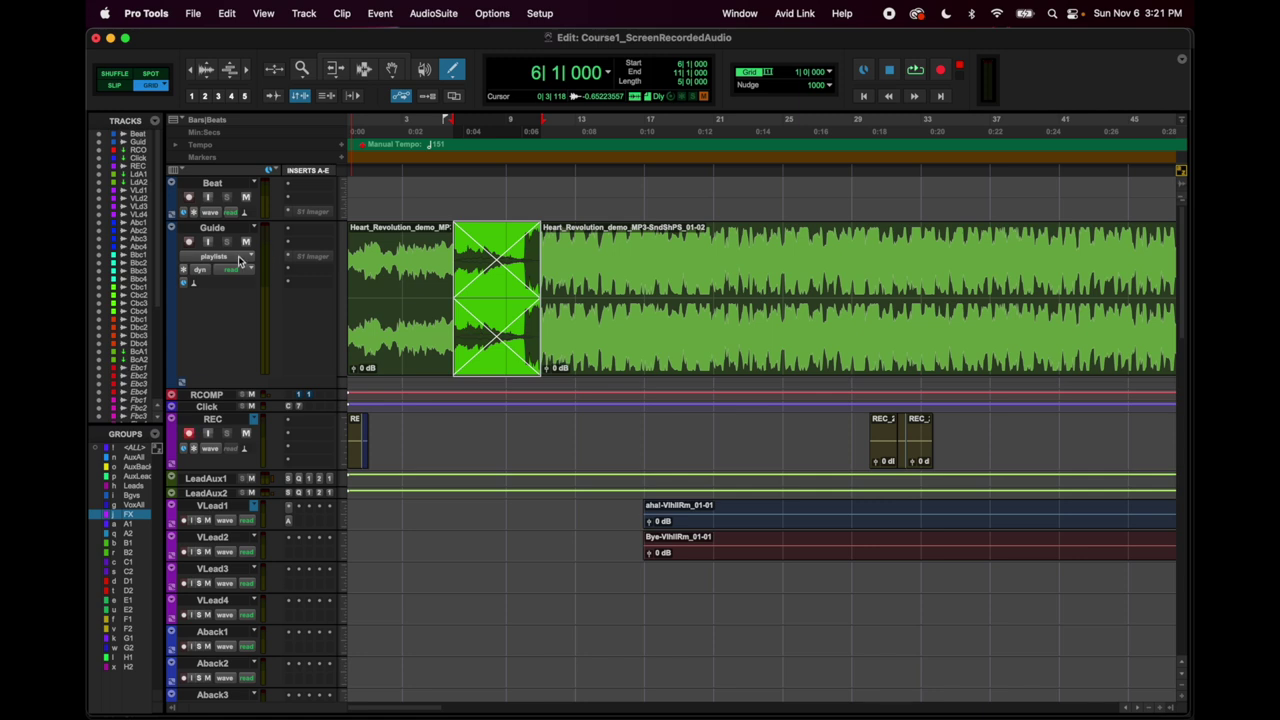
# Switch the Guide track view to volume, back to waveform, and to volume again.
pyautogui.click(239, 260)
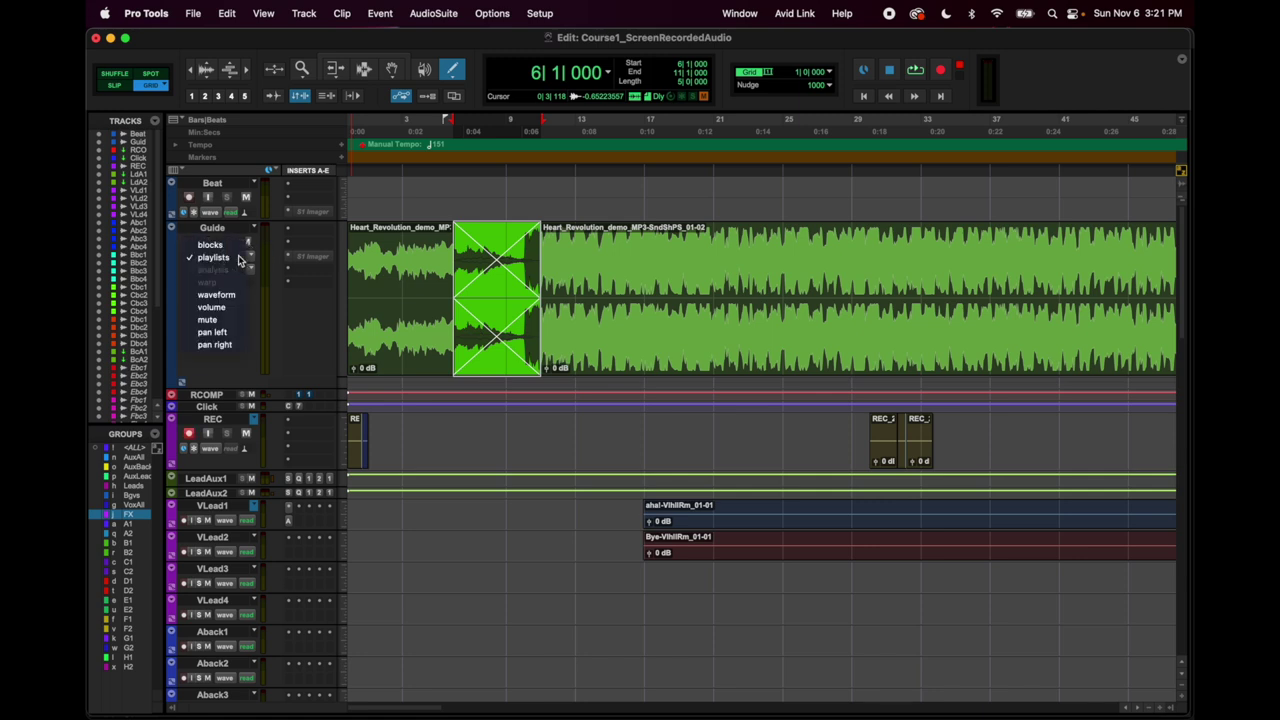
pyautogui.click(239, 312)
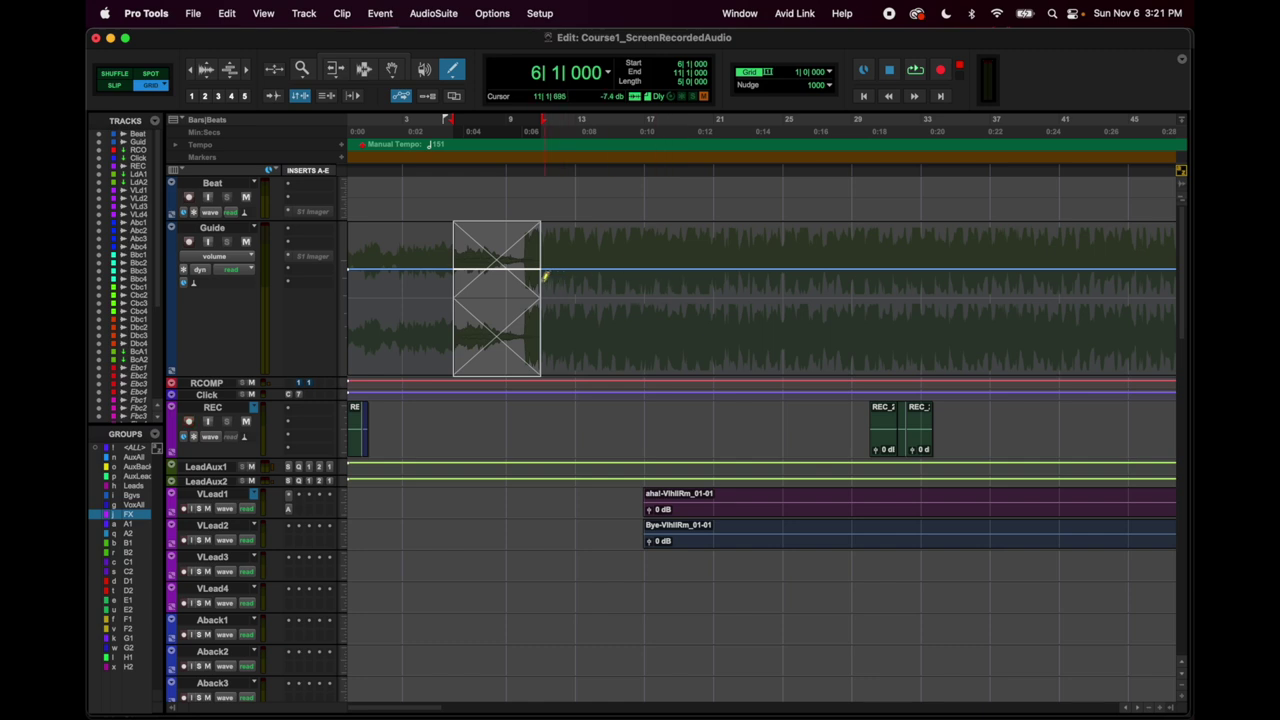
pyautogui.click(250, 260)
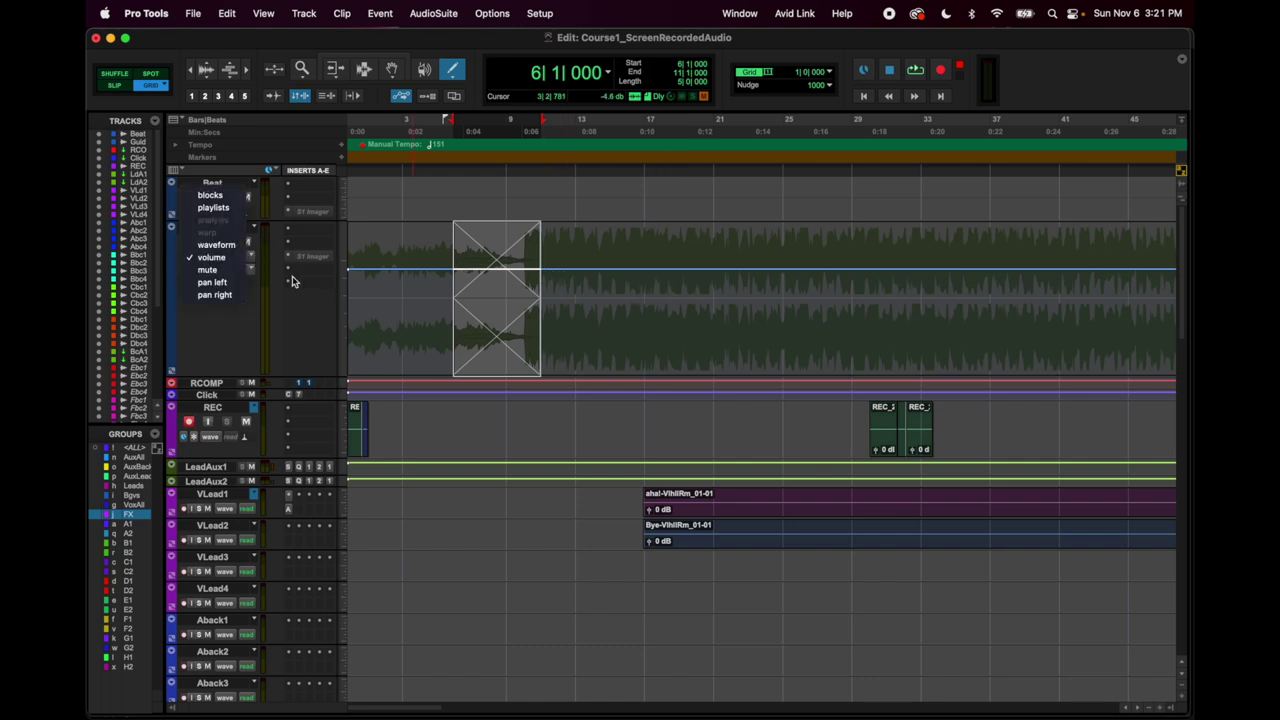
pyautogui.click(228, 258)
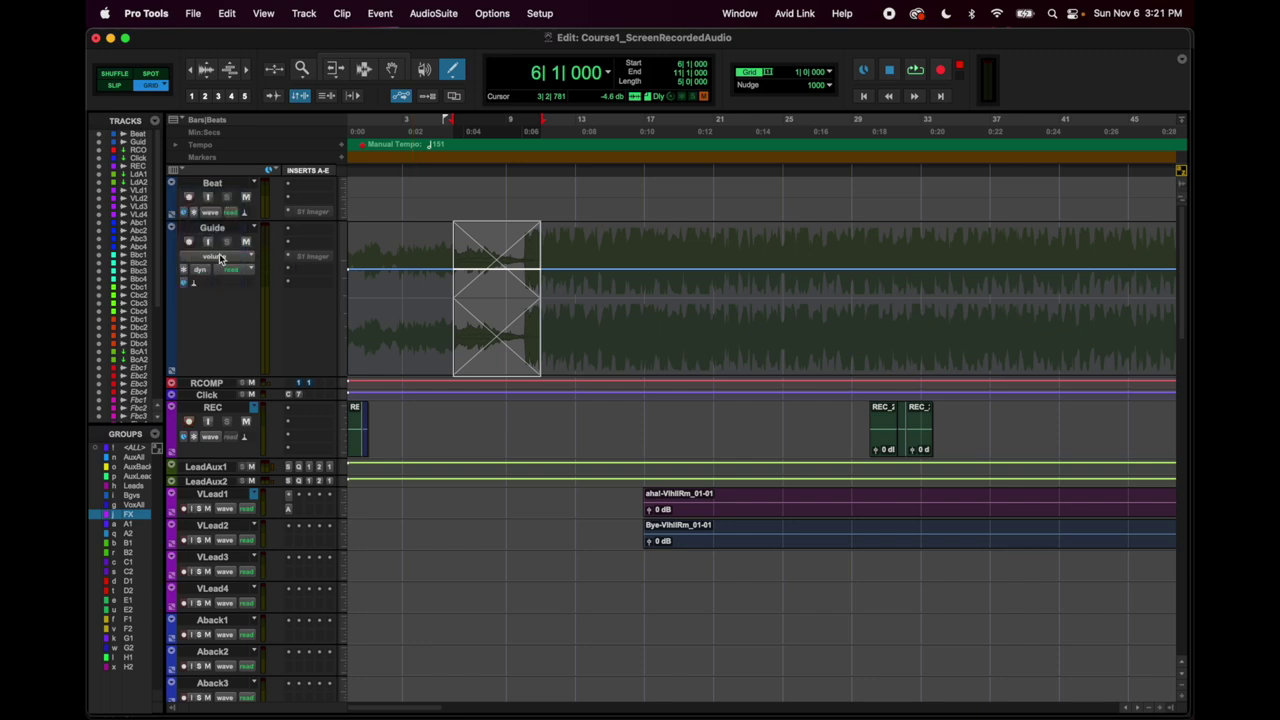
pyautogui.click(228, 258)
pyautogui.click(356, 491)
pyautogui.click(249, 260)
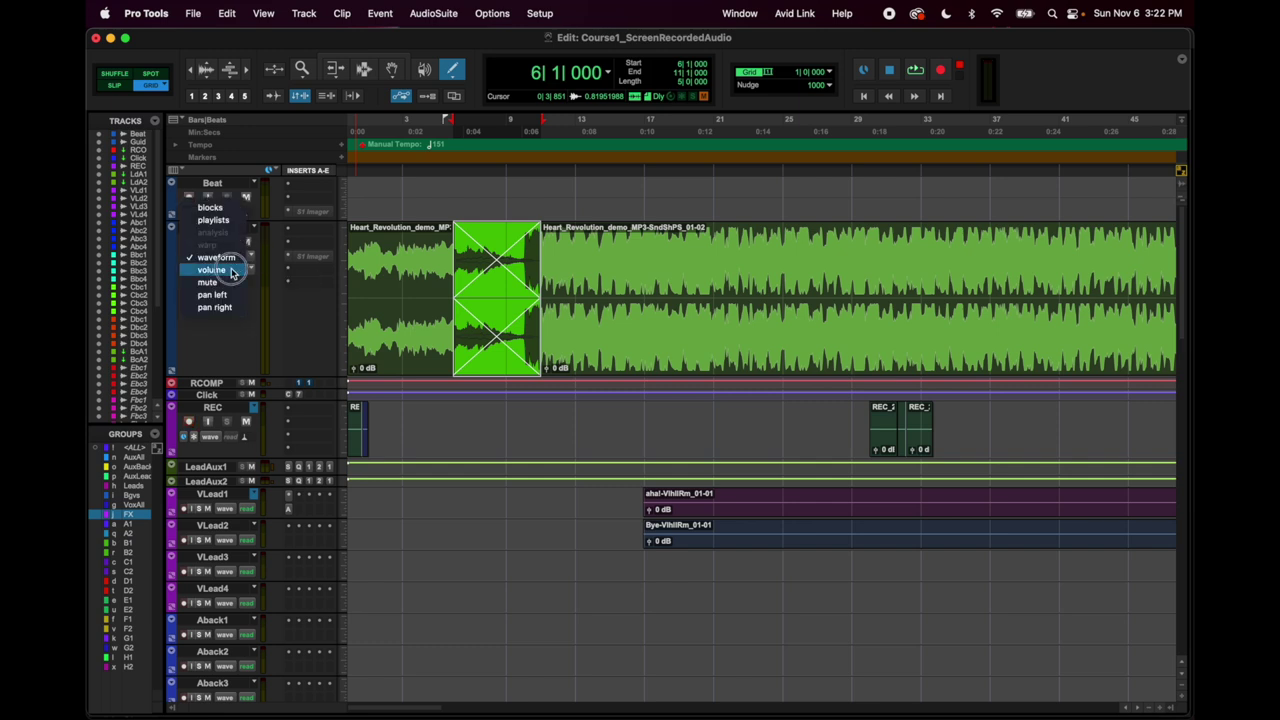
pyautogui.click(234, 270)
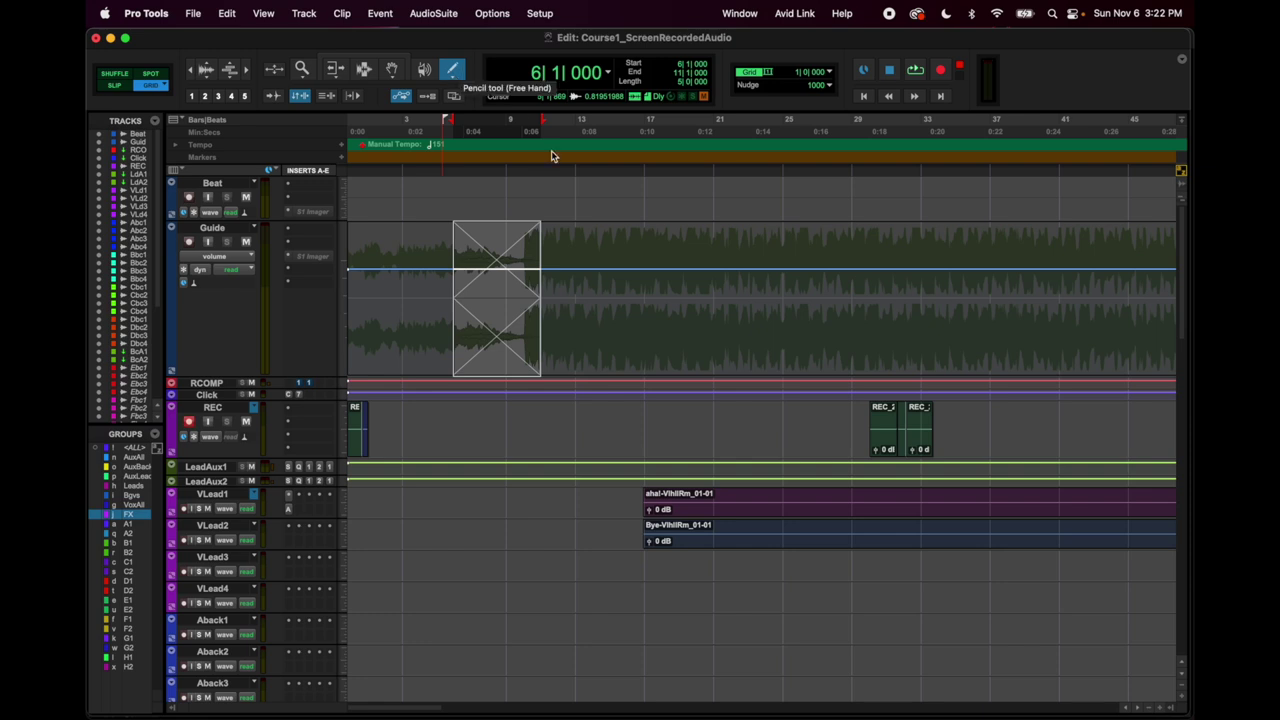
# Draw a Free Hand volume curve on the Guide track from about bar 13 to 31, and redraw it as a descending line with the Line Pencil.
pyautogui.click(454, 78)
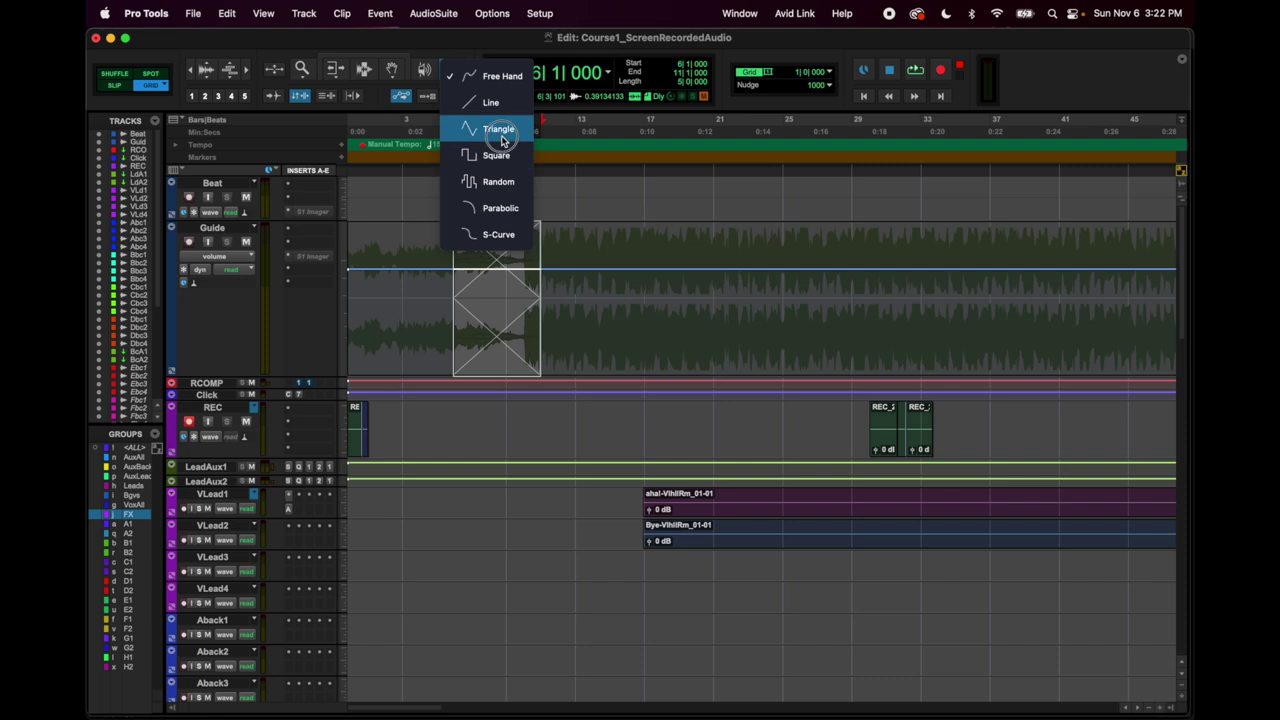
pyautogui.click(500, 77)
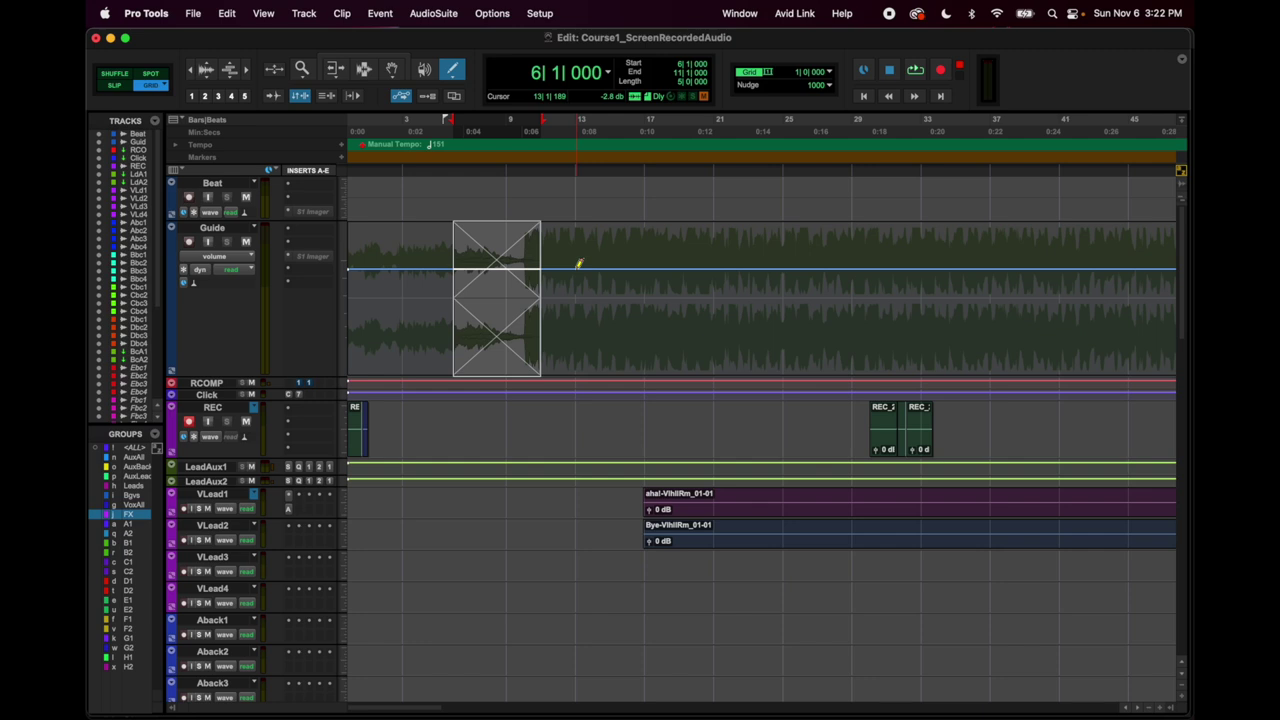
pyautogui.moveTo(578, 263)
pyautogui.moveTo(578, 263)
pyautogui.mouseDown()
pyautogui.moveTo(670, 358)
pyautogui.moveTo(749, 366)
pyautogui.moveTo(772, 356)
pyautogui.moveTo(788, 288)
pyautogui.moveTo(886, 241)
pyautogui.moveTo(891, 272)
pyautogui.mouseUp()
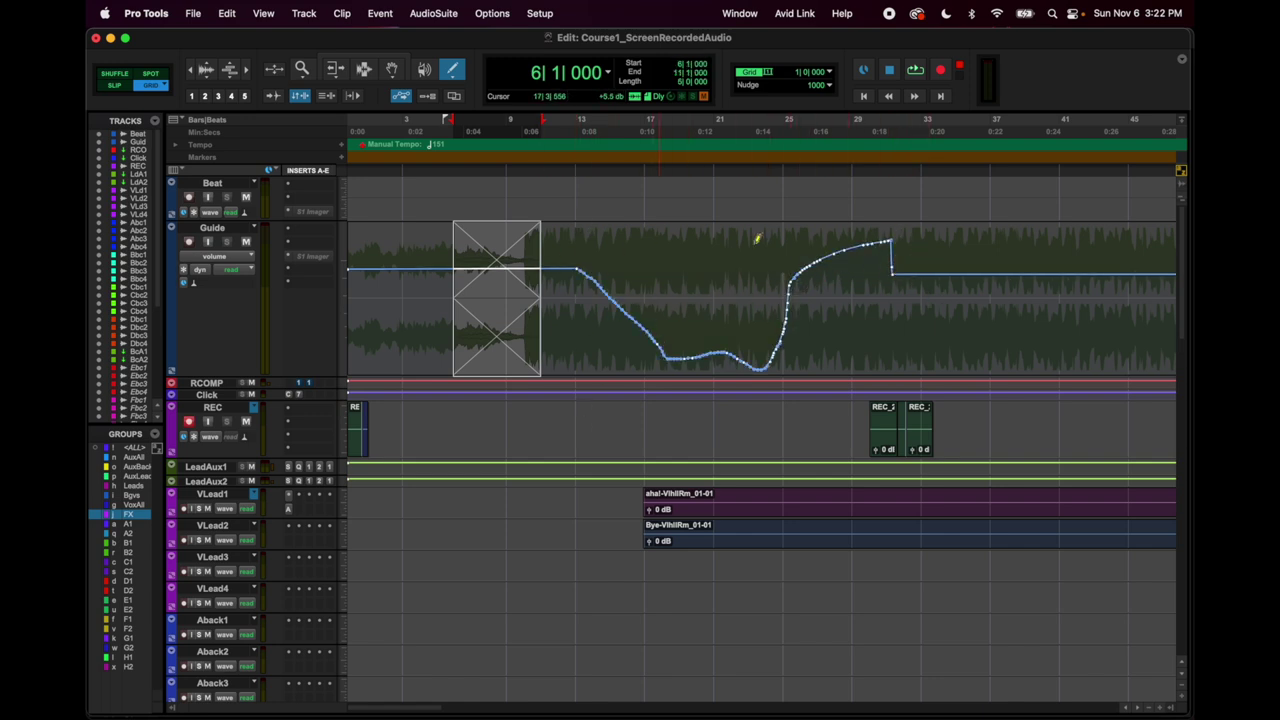
pyautogui.moveTo(458, 84); pyautogui.dragTo(482, 100)
pyautogui.moveTo(576, 265)
pyautogui.mouseDown()
pyautogui.moveTo(737, 357)
pyautogui.moveTo(901, 369)
pyautogui.mouseUp()
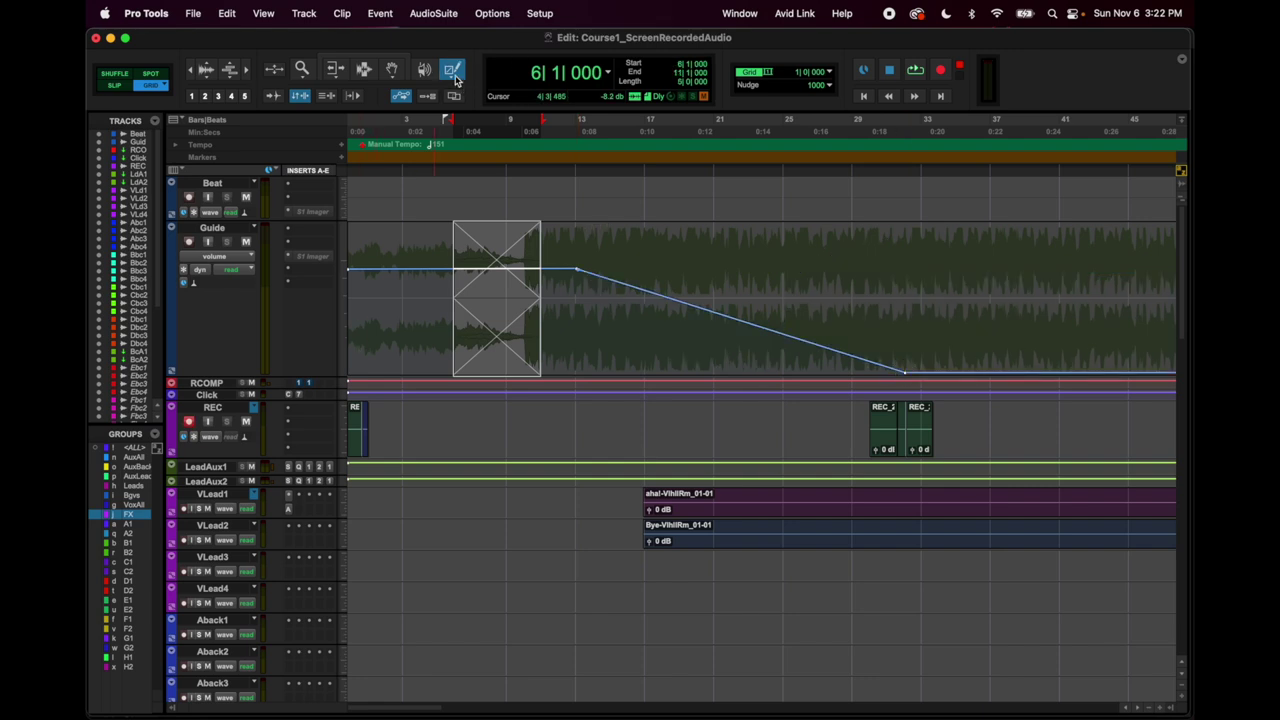
# Draw full-height Triangle volume automation on the Guide track from about bar 13 to bar 37.
pyautogui.moveTo(455, 80)
pyautogui.mouseDown()
pyautogui.moveTo(471, 129)
pyautogui.moveTo(511, 137)
pyautogui.mouseUp()
pyautogui.moveTo(572, 265)
pyautogui.mouseDown()
pyautogui.moveTo(723, 277)
pyautogui.moveTo(574, 277)
pyautogui.moveTo(766, 354)
pyautogui.moveTo(862, 352)
pyautogui.moveTo(563, 291)
pyautogui.moveTo(608, 268)
pyautogui.moveTo(768, 272)
pyautogui.moveTo(789, 346)
pyautogui.moveTo(897, 374)
pyautogui.moveTo(1003, 337)
pyautogui.moveTo(991, 381)
pyautogui.mouseUp()
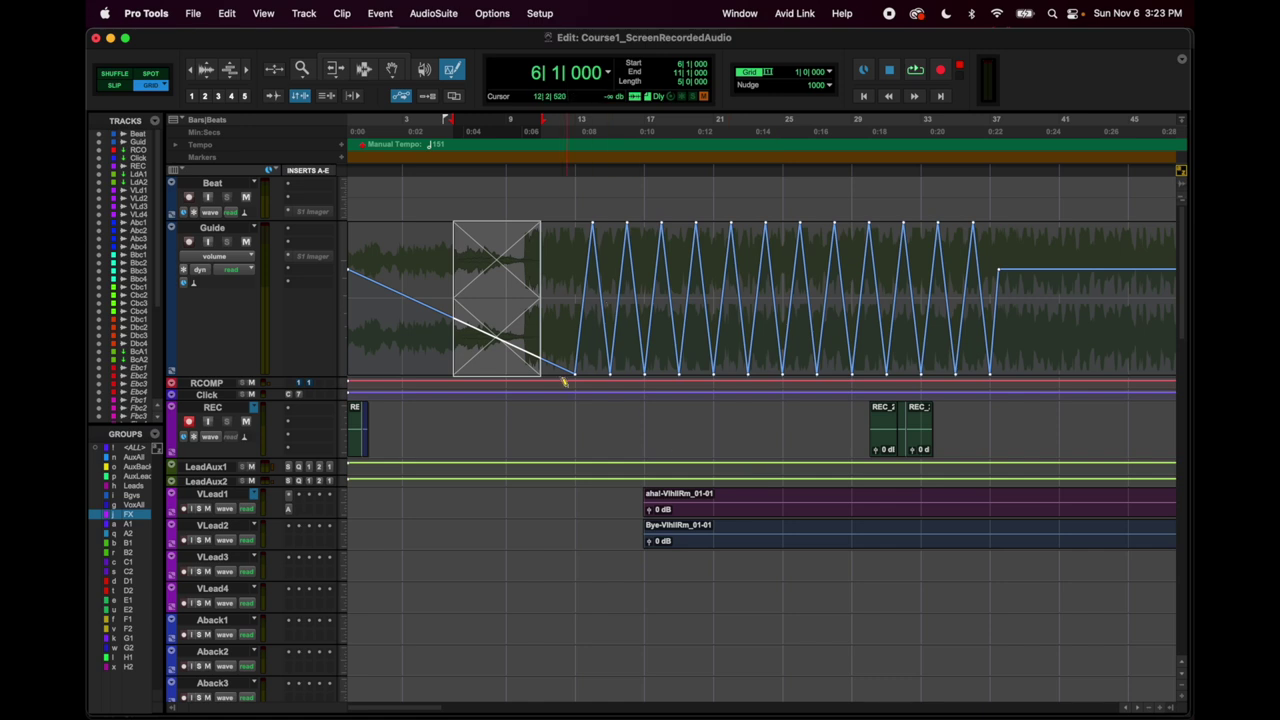
# Try the Pencil's Square shape, and draw Random volume automation on the Guide track from about bar 11 to bar 35.
pyautogui.click(452, 69)
pyautogui.click(466, 156)
pyautogui.click(452, 69)
pyautogui.click(466, 181)
pyautogui.moveTo(546, 299)
pyautogui.mouseDown()
pyautogui.moveTo(829, 329)
pyautogui.moveTo(926, 366)
pyautogui.moveTo(955, 350)
pyautogui.mouseUp()
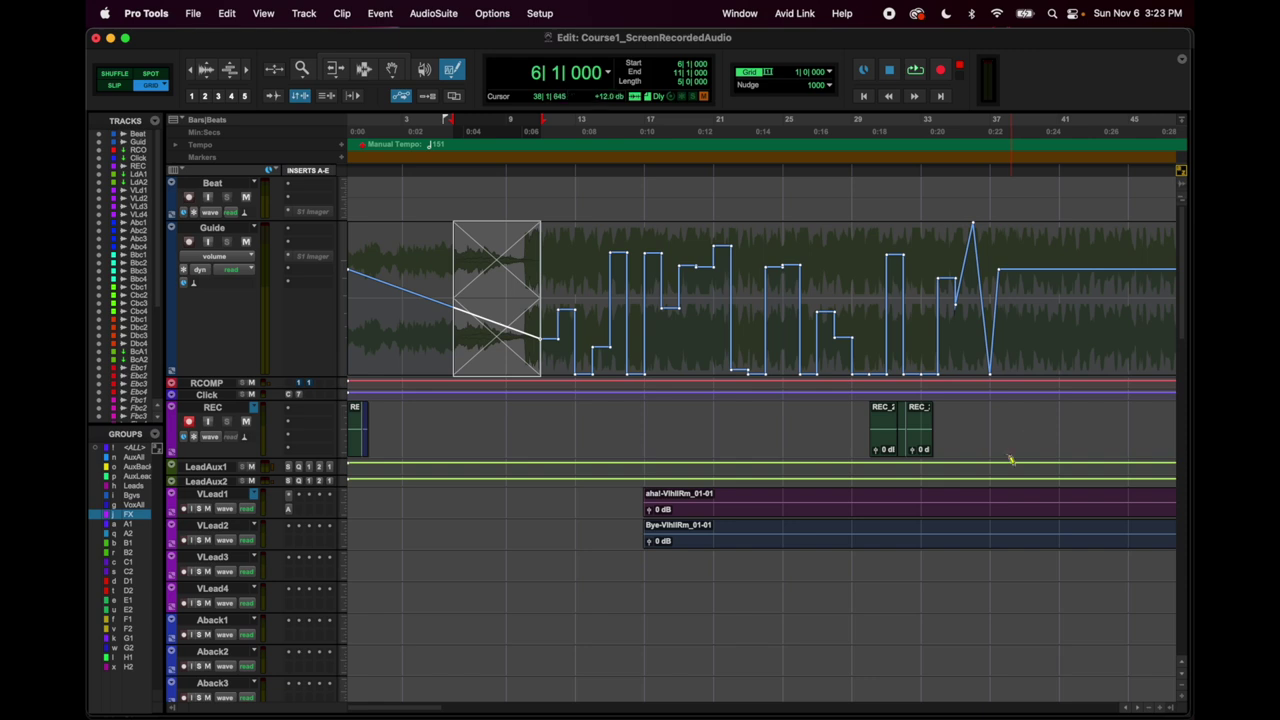
# Set the Pencil tool to the Line shape, and step through the Scrubber, Grabber, Selector and Trim tools.
pyautogui.click(449, 82)
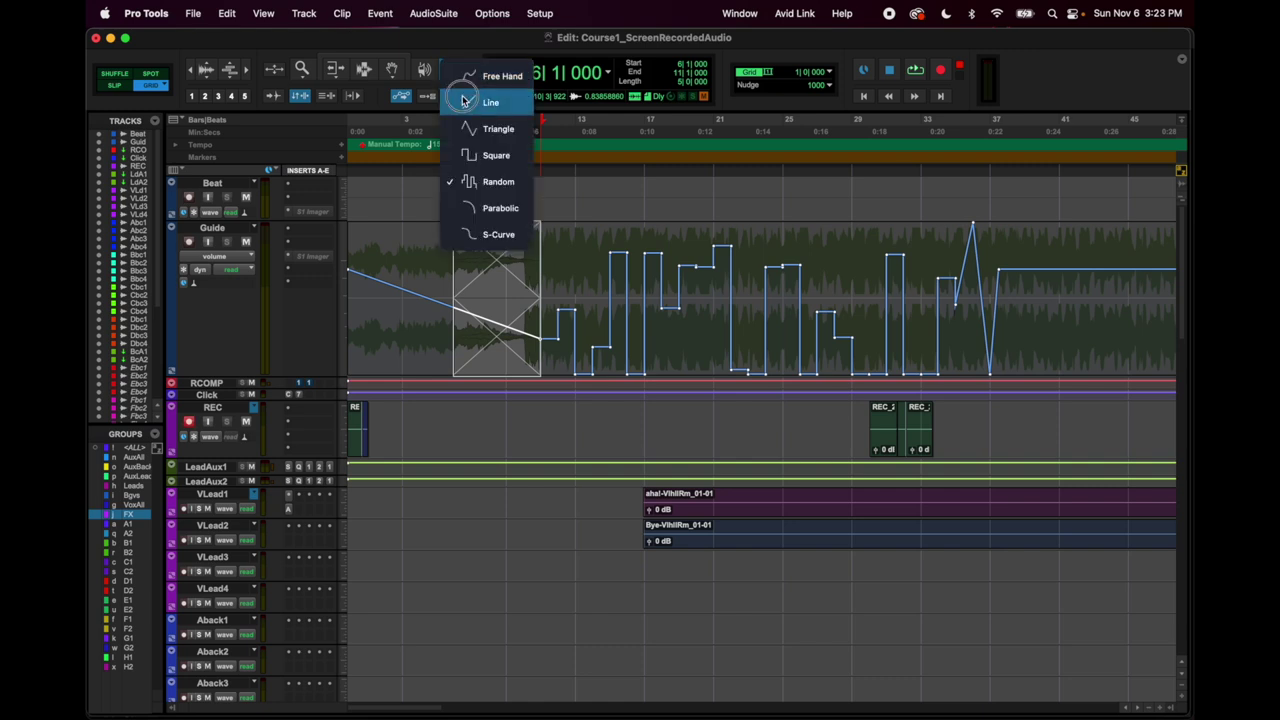
pyautogui.click(464, 100)
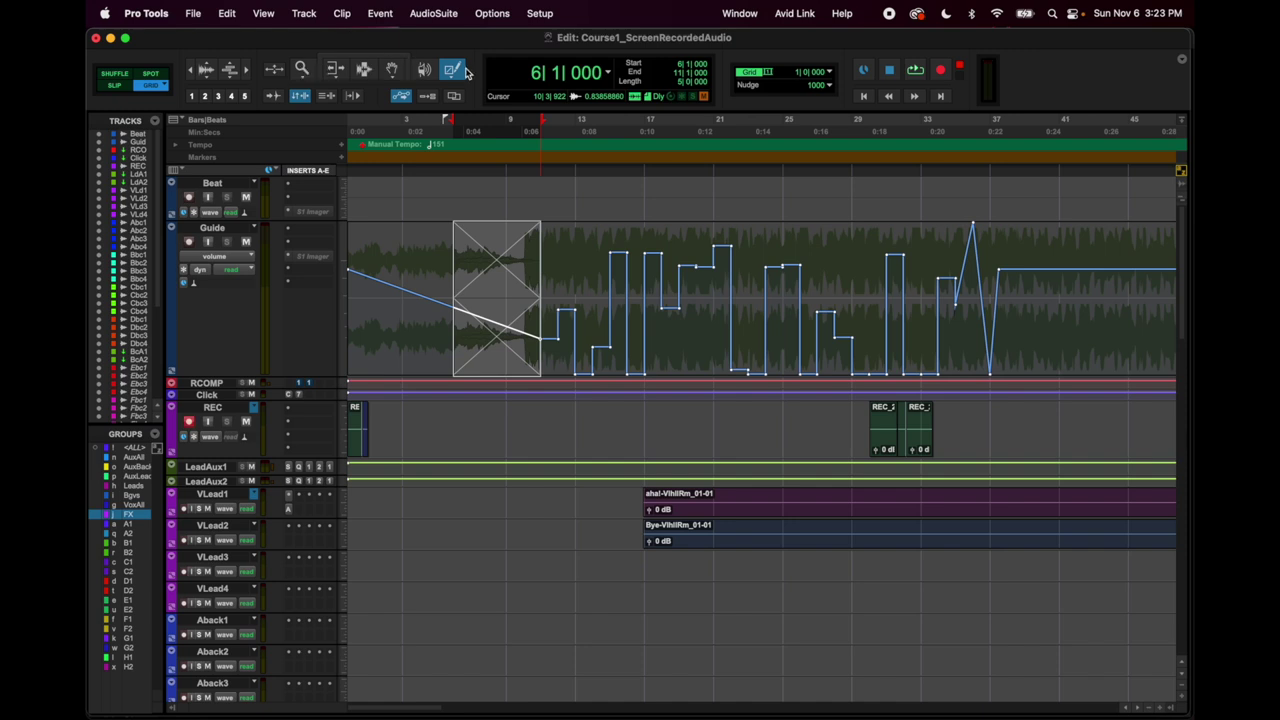
pyautogui.click(455, 72)
pyautogui.click(422, 74)
pyautogui.click(423, 70)
pyautogui.click(388, 70)
pyautogui.click(363, 70)
pyautogui.click(335, 70)
pyautogui.click(451, 70)
# Reactivate the Smart tool and recall zoom preset 1.
pyautogui.click(403, 57)
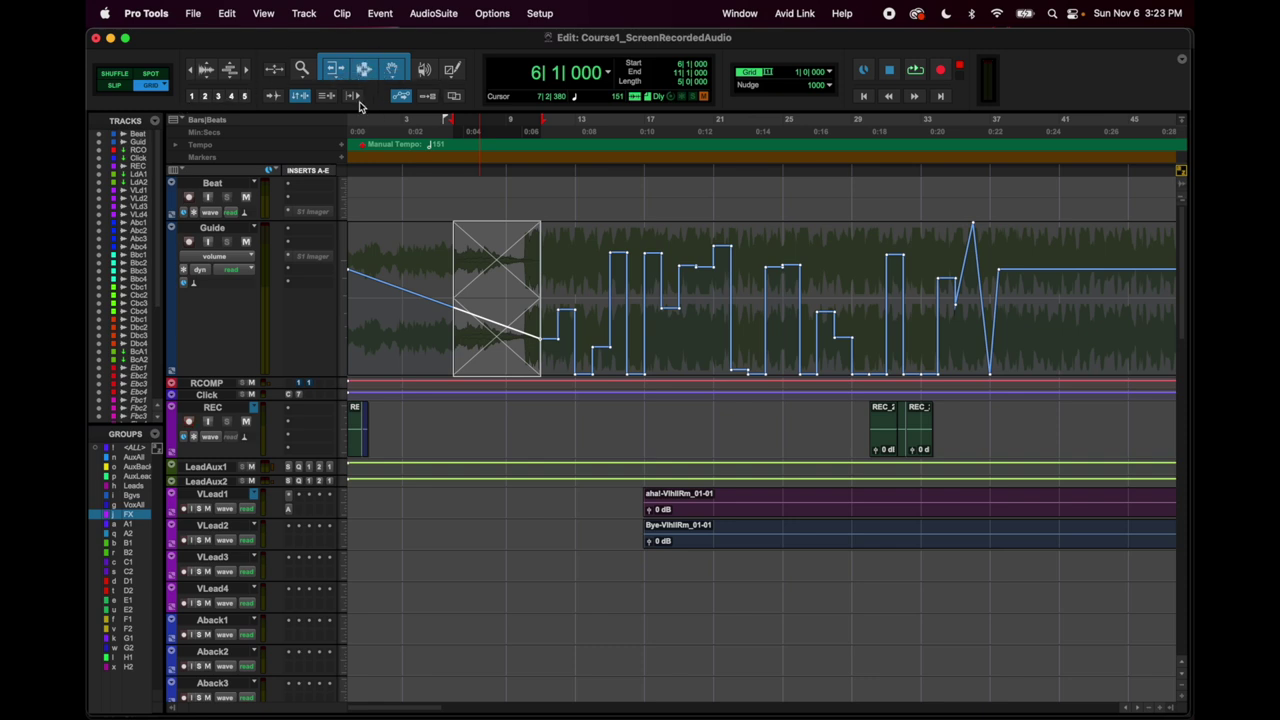
pyautogui.click(191, 95)
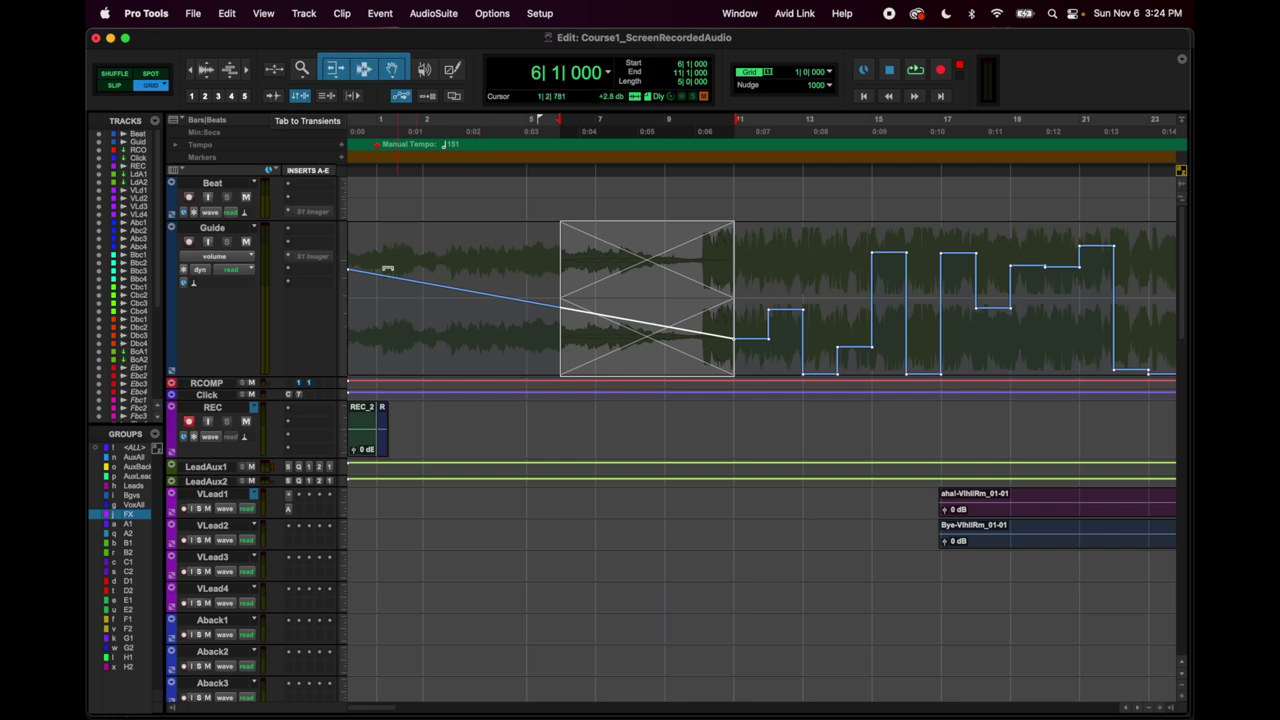
# Switch the Guide track's view from volume automation to waveform.
pyautogui.press('super+bracketright')
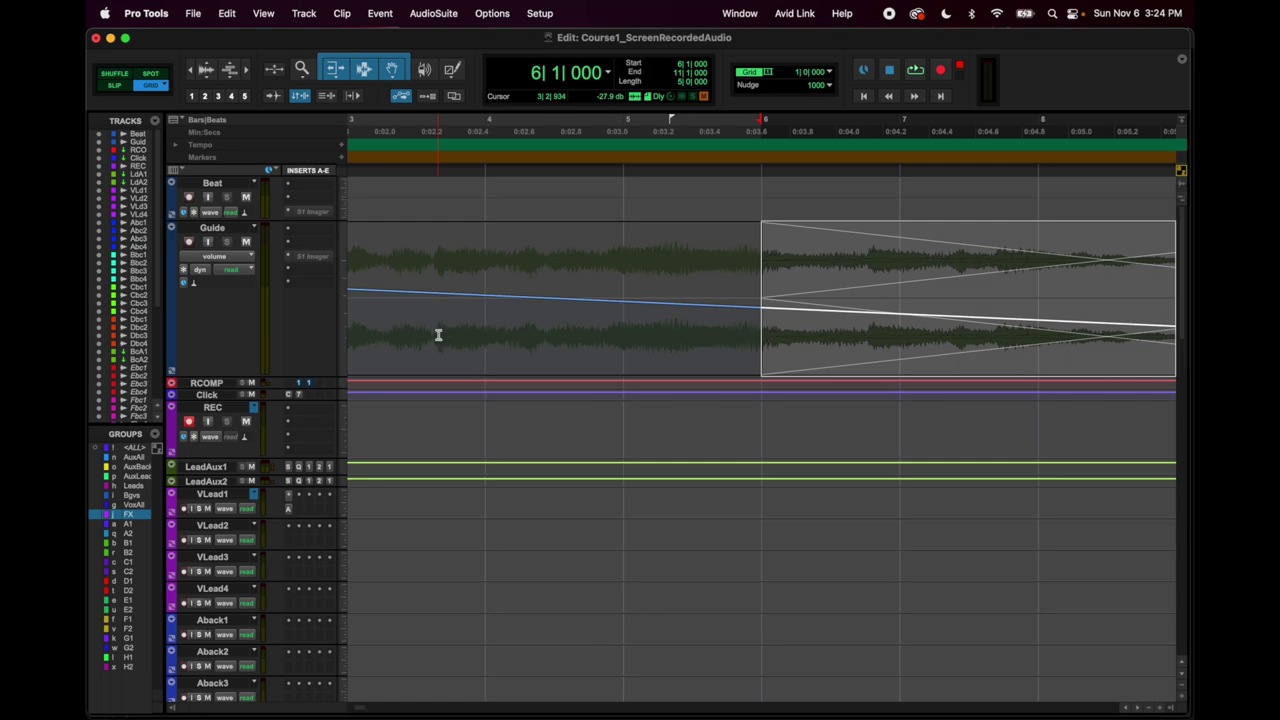
pyautogui.press('super+bracketright')
pyautogui.hscroll(10, 441, 335)
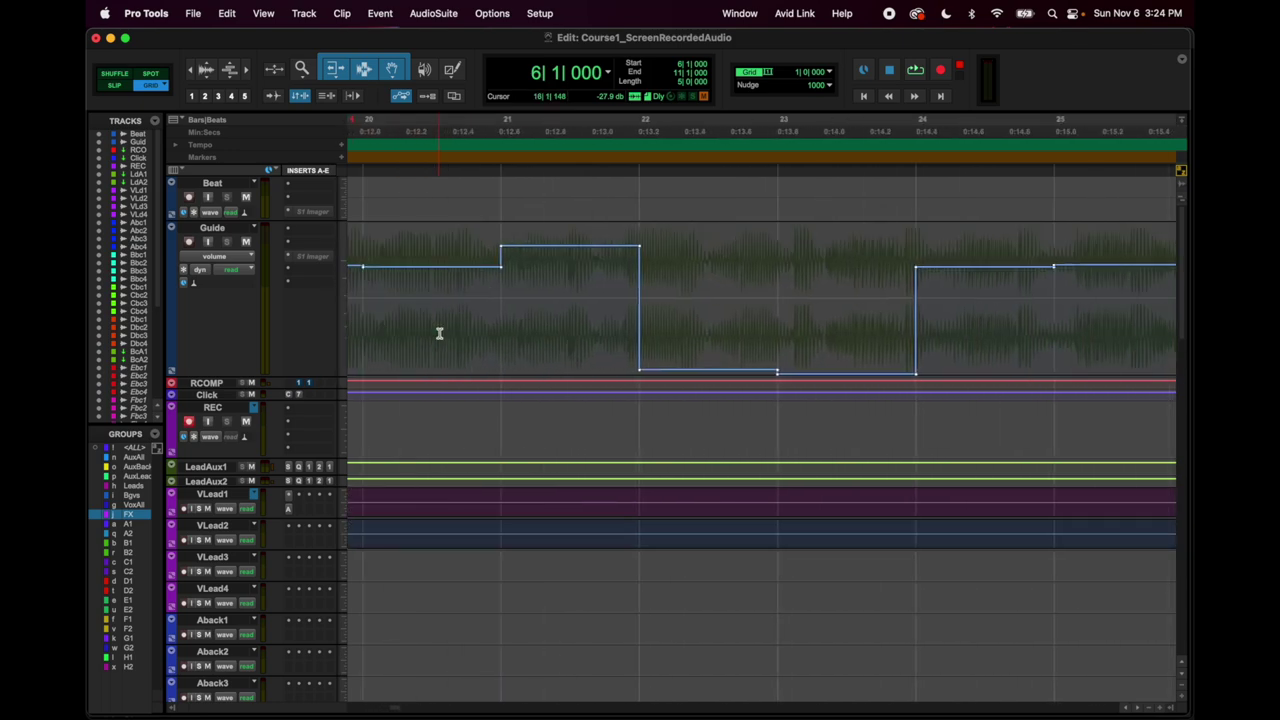
pyautogui.click(213, 257)
pyautogui.click(216, 245)
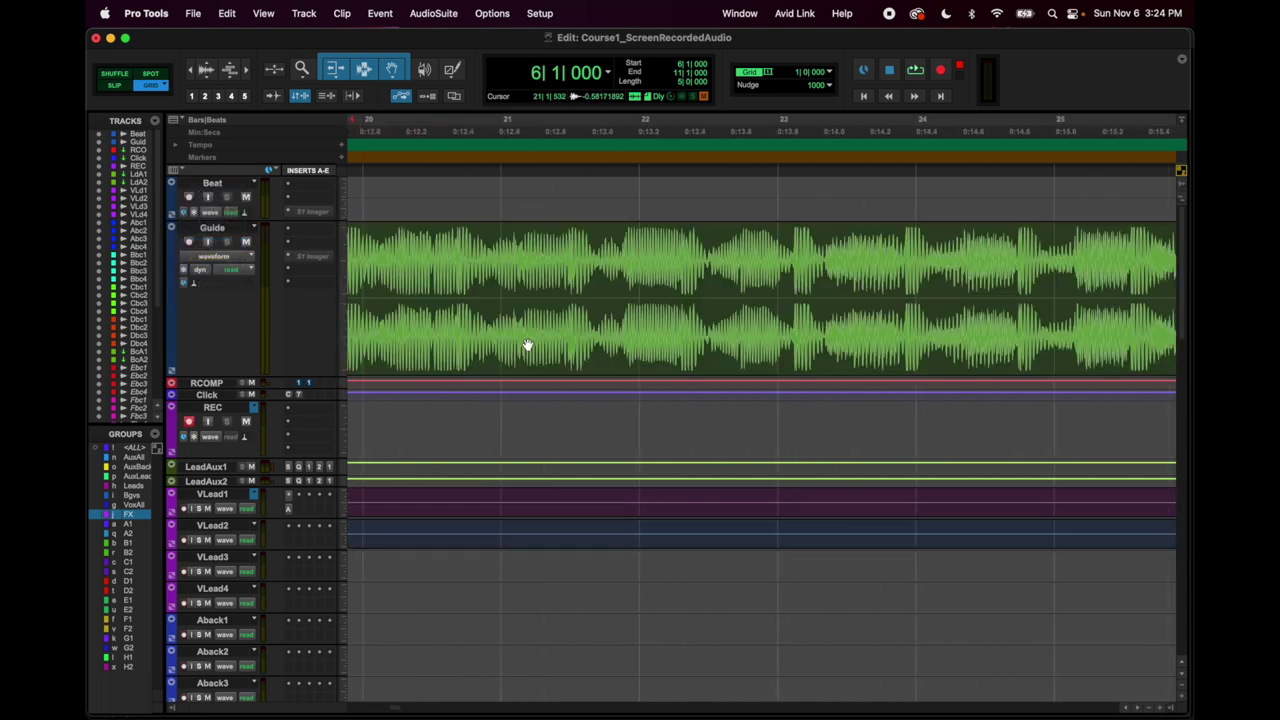
# Enable Tab to Transients and advance the edit cursor through three successive transients on the Guide track, starting just after bar 23.
pyautogui.press('super+bracketright')
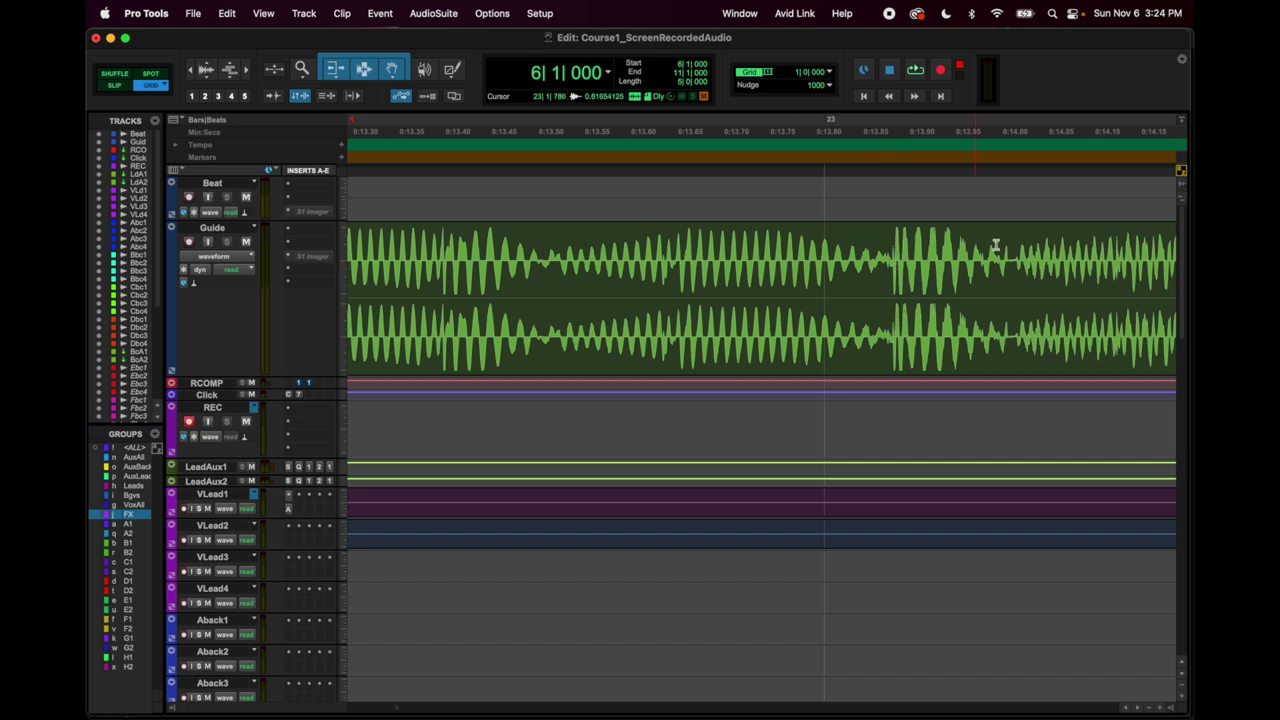
pyautogui.click(273, 96)
pyautogui.click(845, 255)
pyautogui.press('Tab')
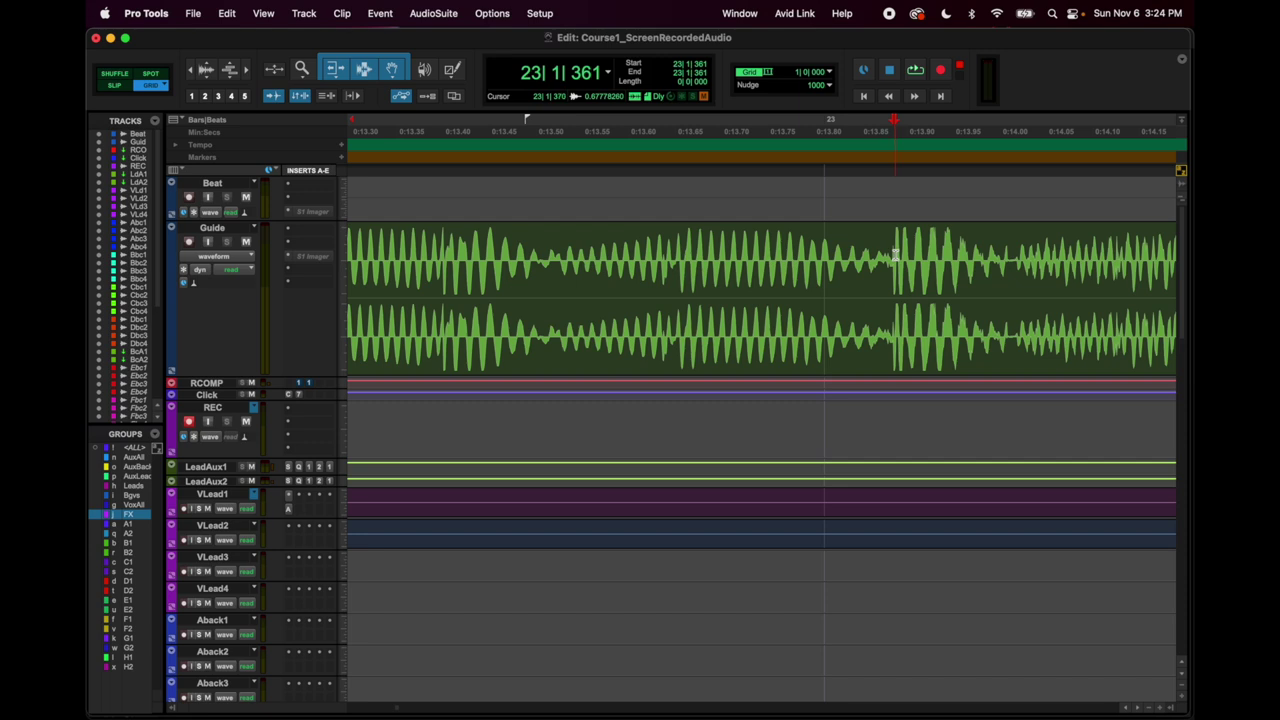
pyautogui.press('Tab')
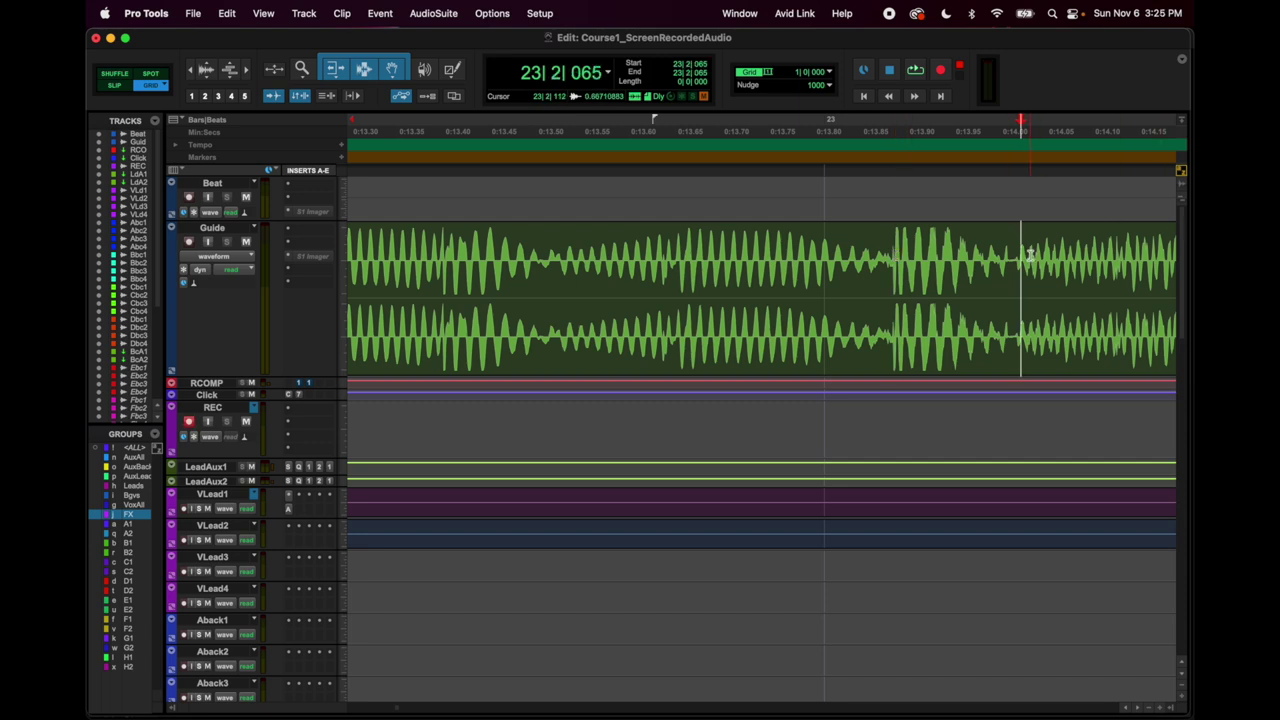
pyautogui.press('Tab')
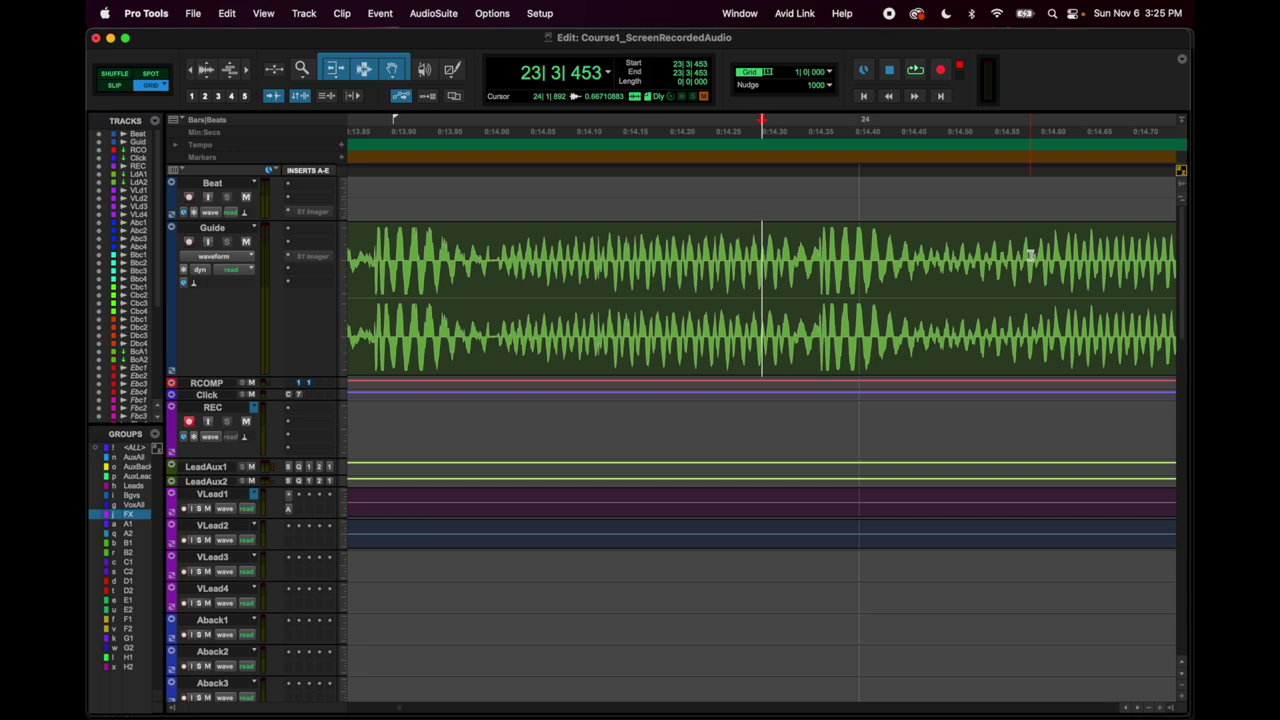
# Select about one bar of the Guide track, between bars 21 and 22.
pyautogui.press('super+bracketleft')
pyautogui.press('super+bracketleft')
pyautogui.press('super+bracketleft')
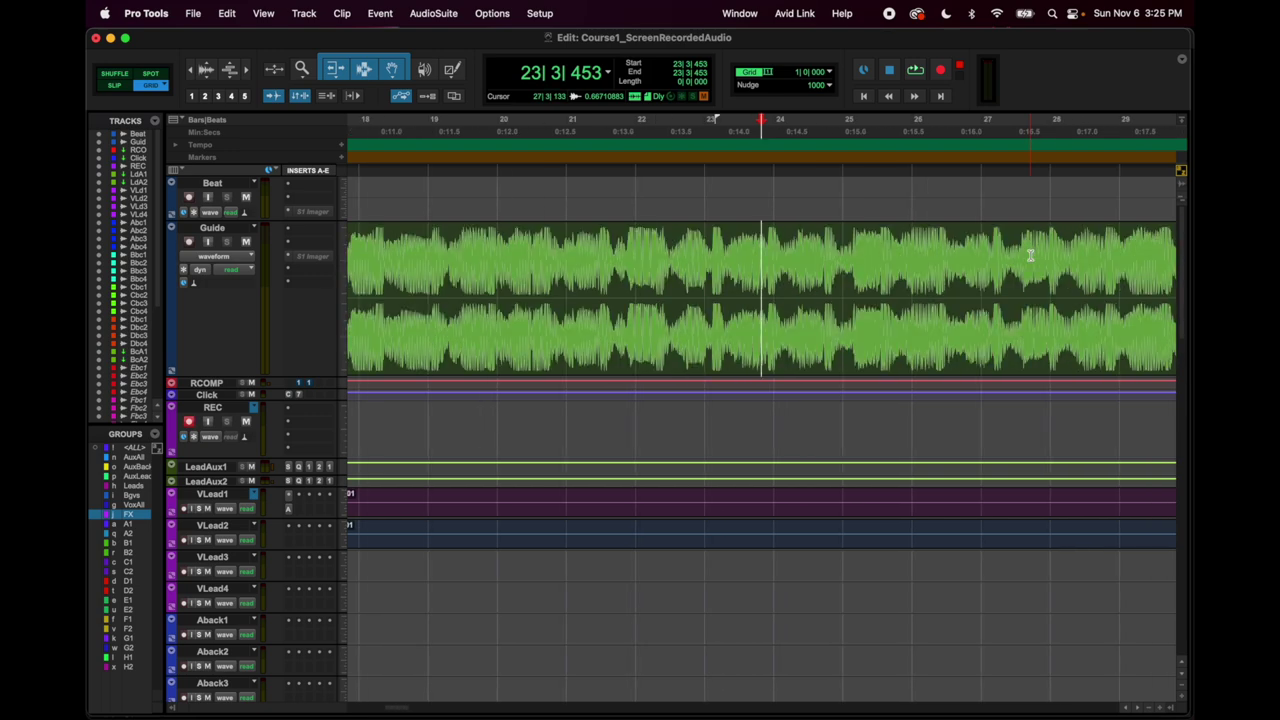
pyautogui.moveTo(634, 250); pyautogui.dragTo(566, 250)
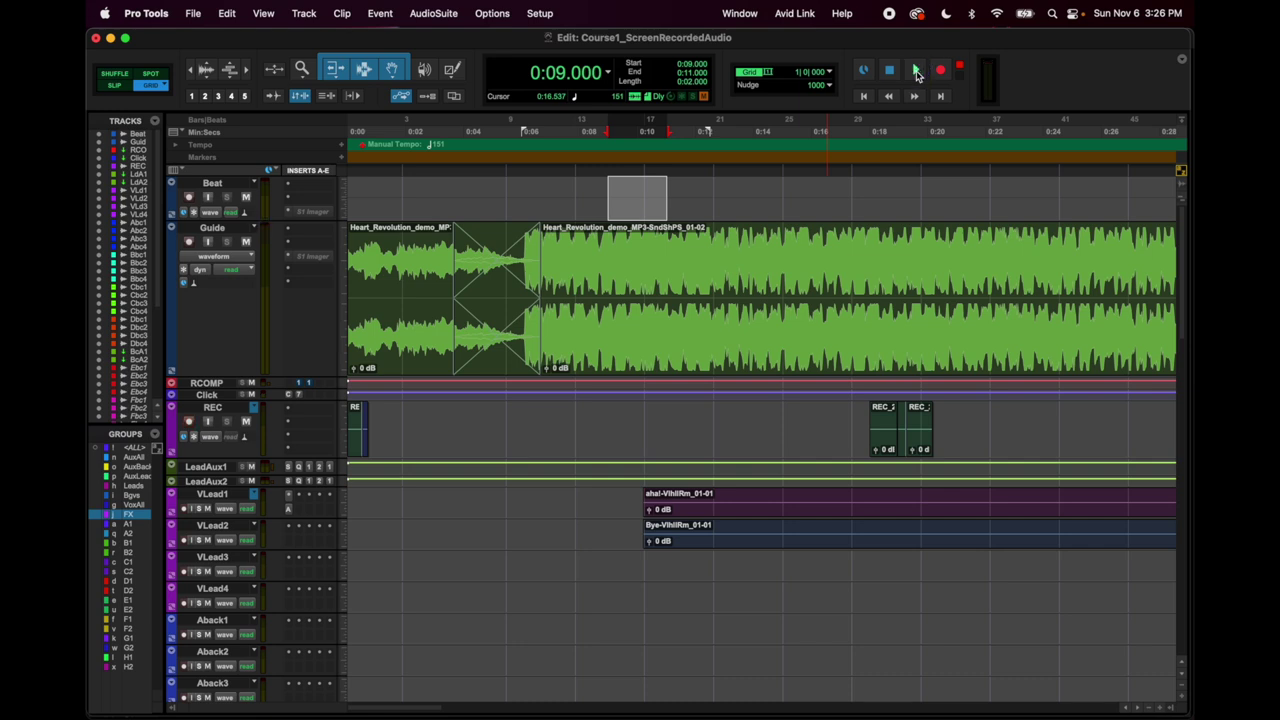
# Toggle loop playback on and off, select about 0:15.0 to 0:17.4 on the Beat track, and play the selection without looping.
pyautogui.keyDown('ctrl'); pyautogui.click(916, 72); pyautogui.keyUp('ctrl')
pyautogui.keyDown('ctrl'); pyautogui.click(916, 72); pyautogui.keyUp('ctrl')
pyautogui.moveTo(780, 191); pyautogui.dragTo(852, 191)
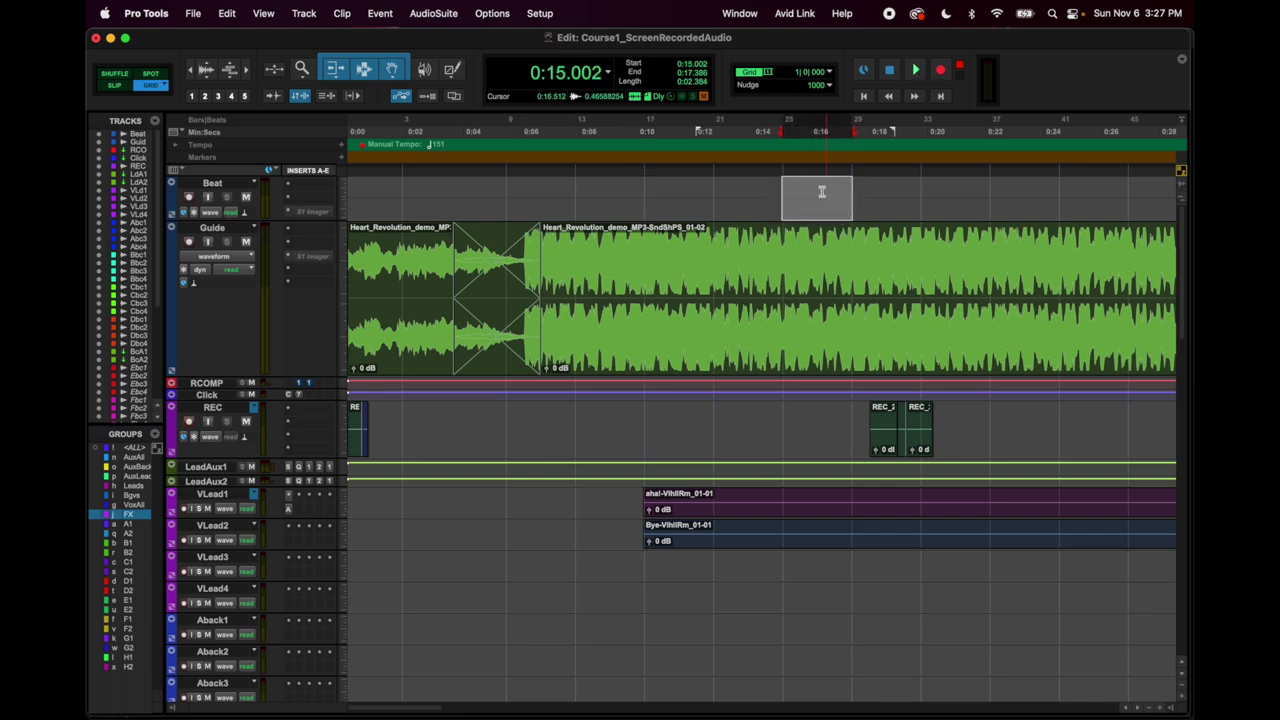
pyautogui.press('space')
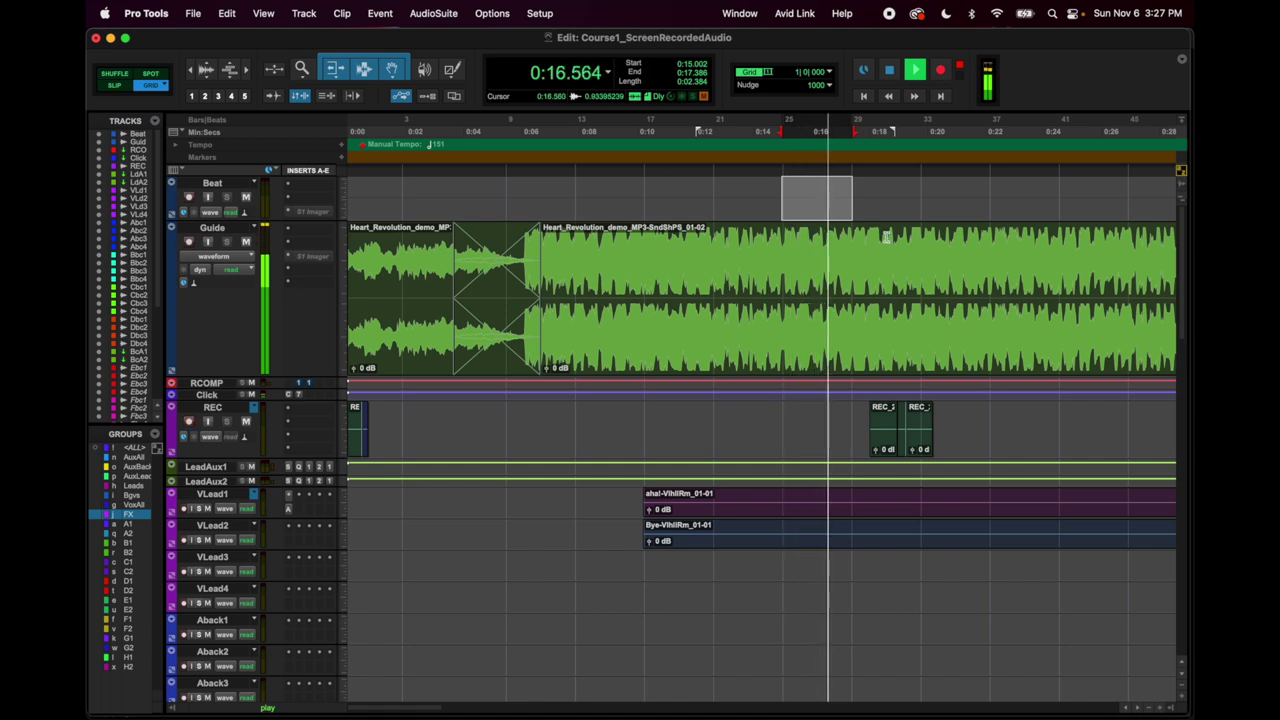
pyautogui.click(889, 70)
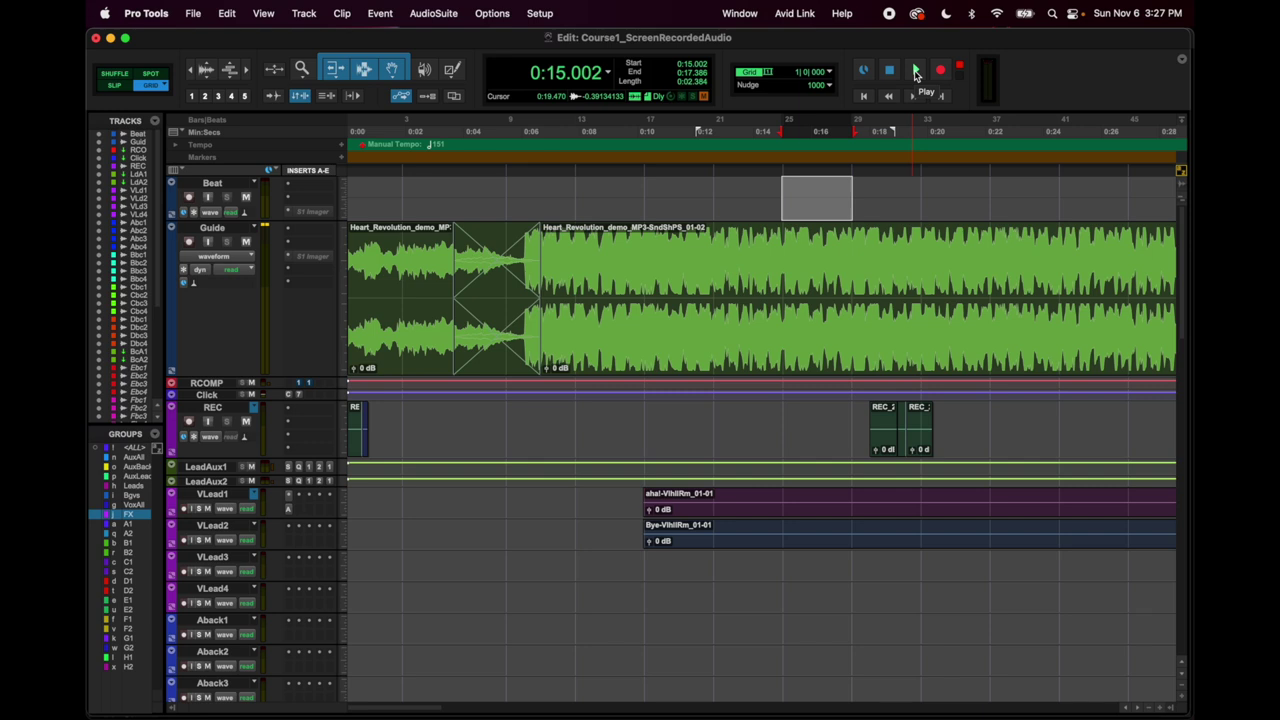
# Enable loop playback and play the selected Beat track range in a loop before stopping.
pyautogui.keyDown('ctrl'); pyautogui.click(916, 72); pyautogui.keyUp('ctrl')
pyautogui.click(916, 72)
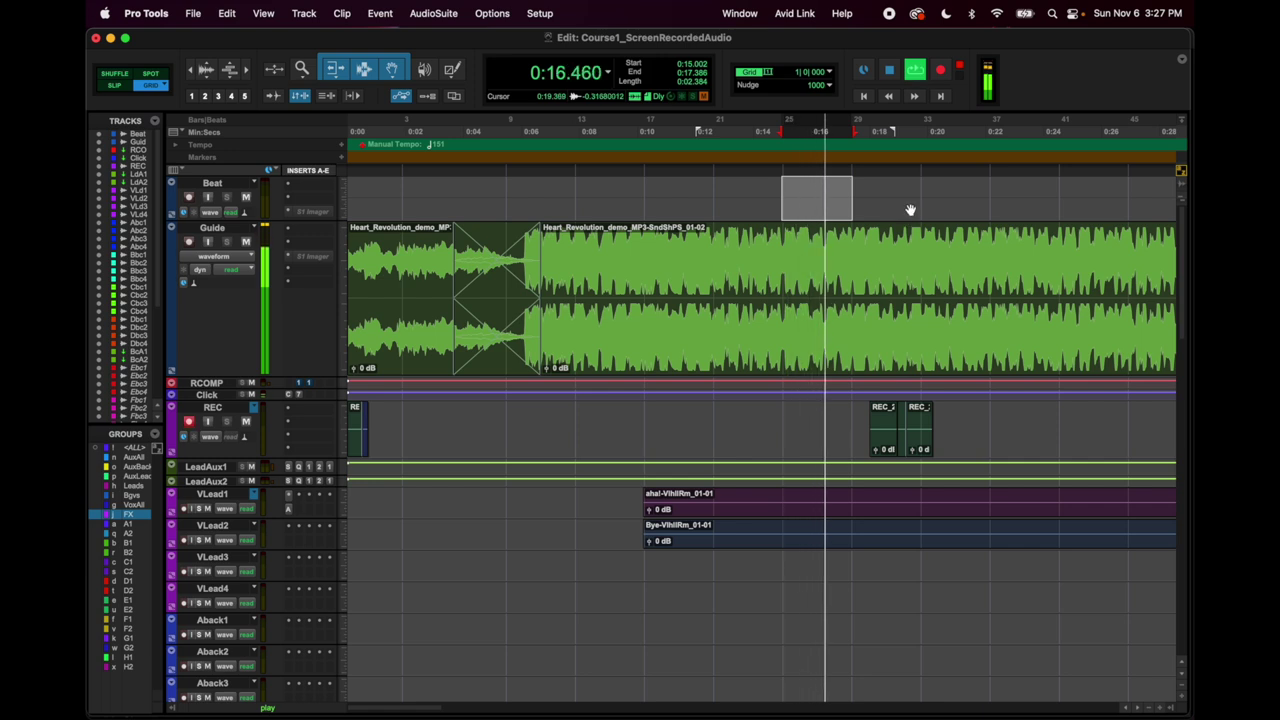
pyautogui.press('space')
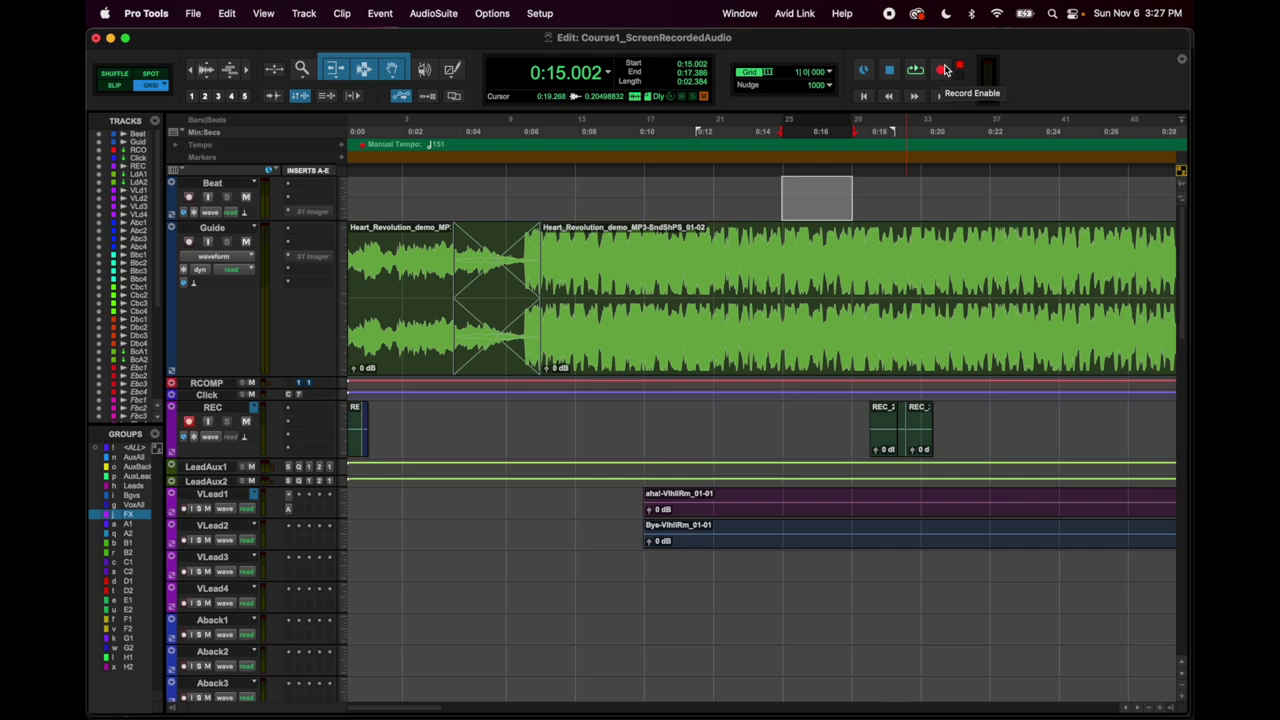
# Place the edit cursor at about 0:19.8 on the Beat track and zoom the timeline out to fit the whole Guide clip.
pyautogui.press('r')
pyautogui.press('r')
pyautogui.press('t')
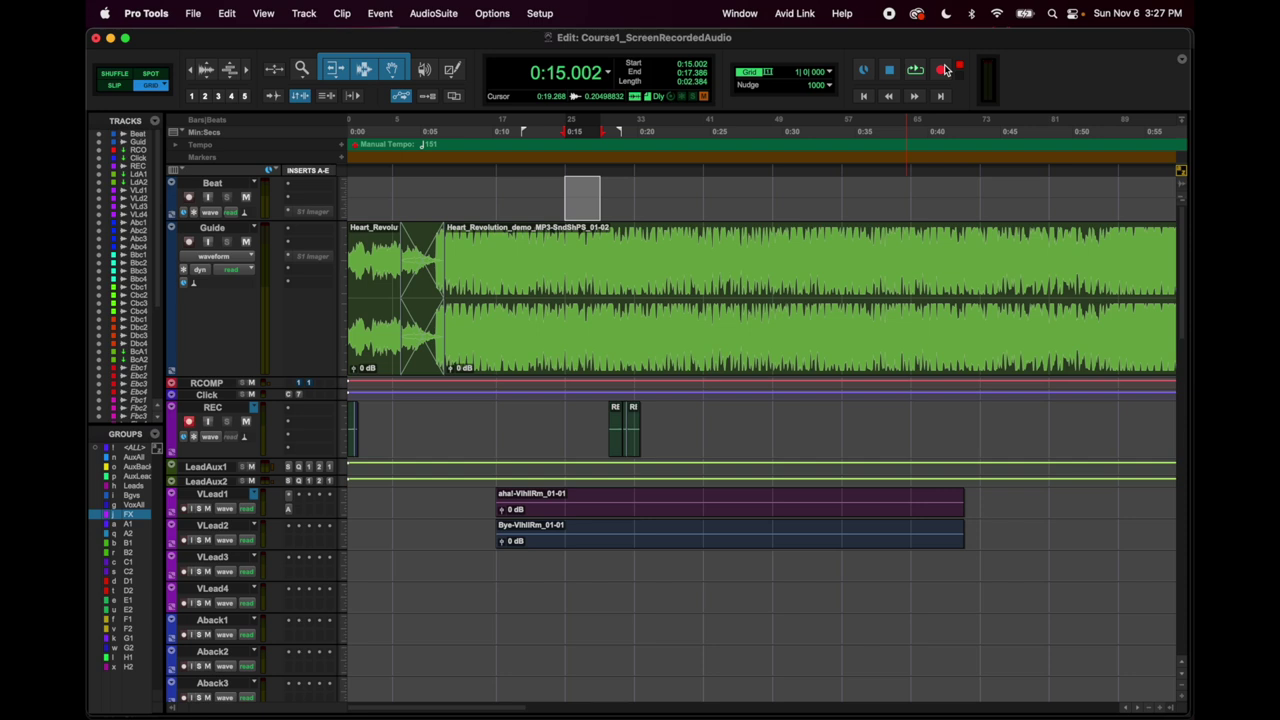
pyautogui.click(631, 191)
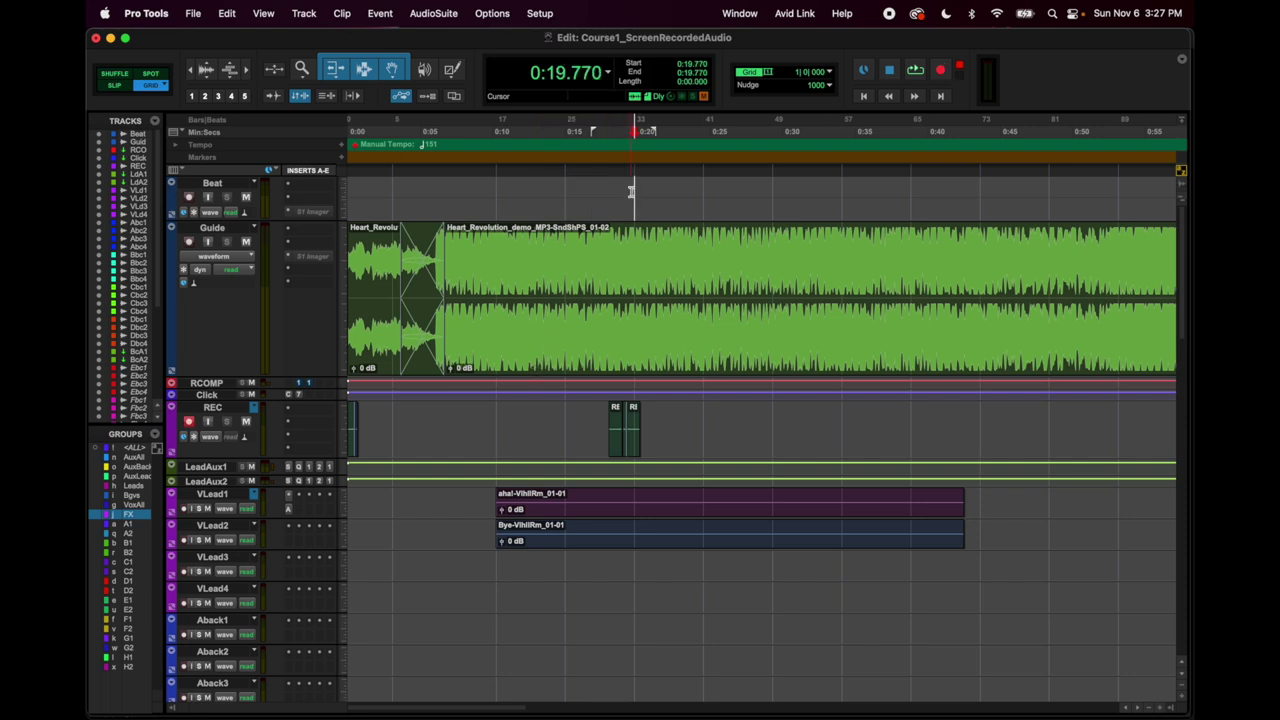
pyautogui.press('r')
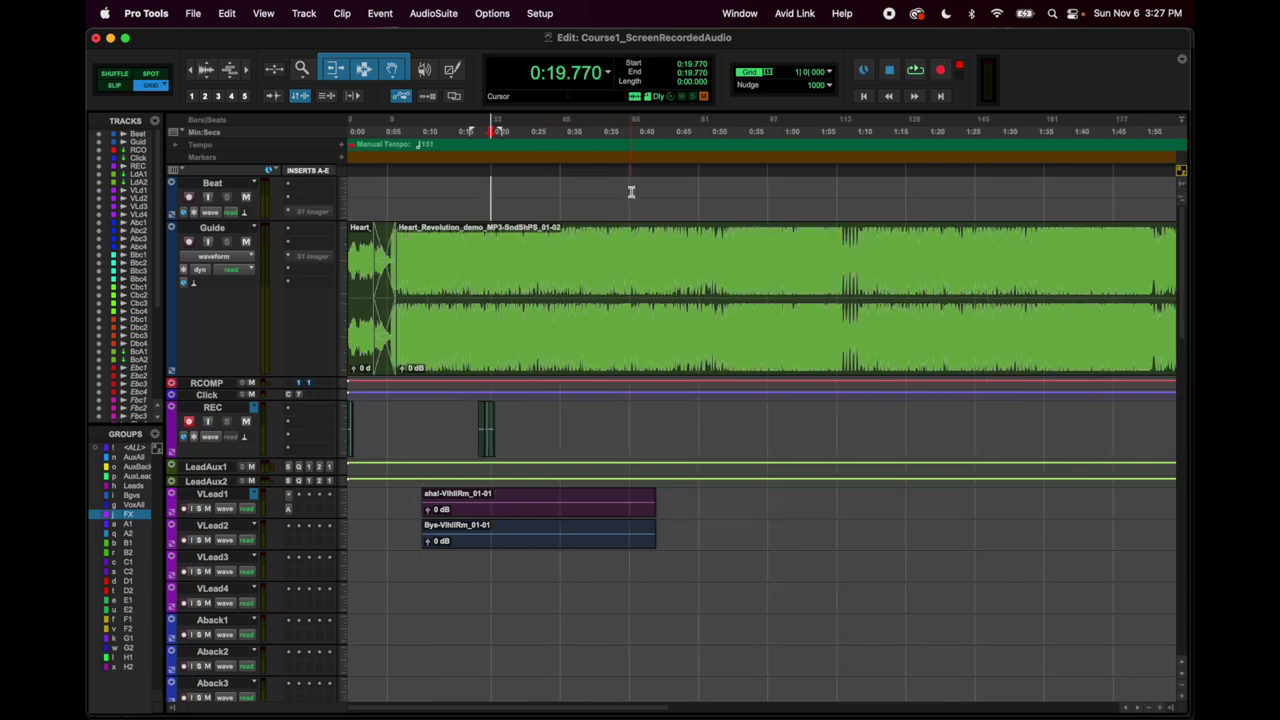
pyautogui.press('r')
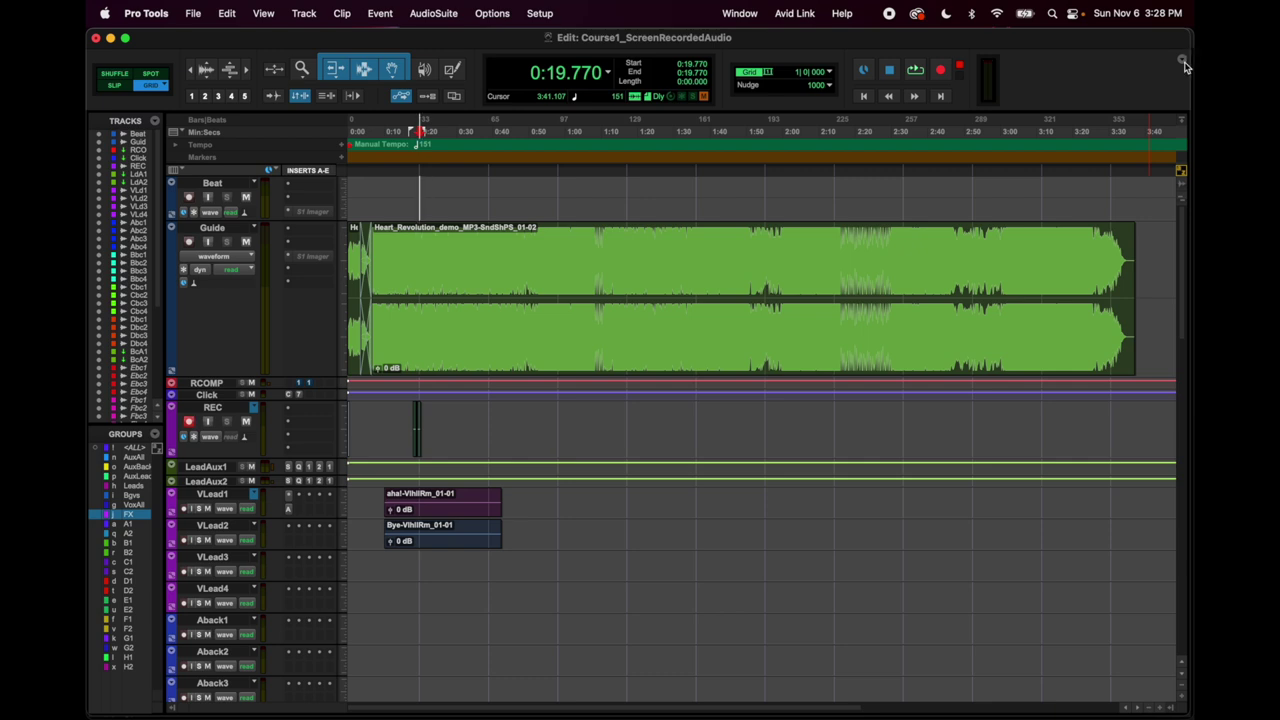
# Show the MIDI Controls in the Edit window toolbar, hide and reshow the Transport, and review the remaining display options.
pyautogui.click(1183, 62)
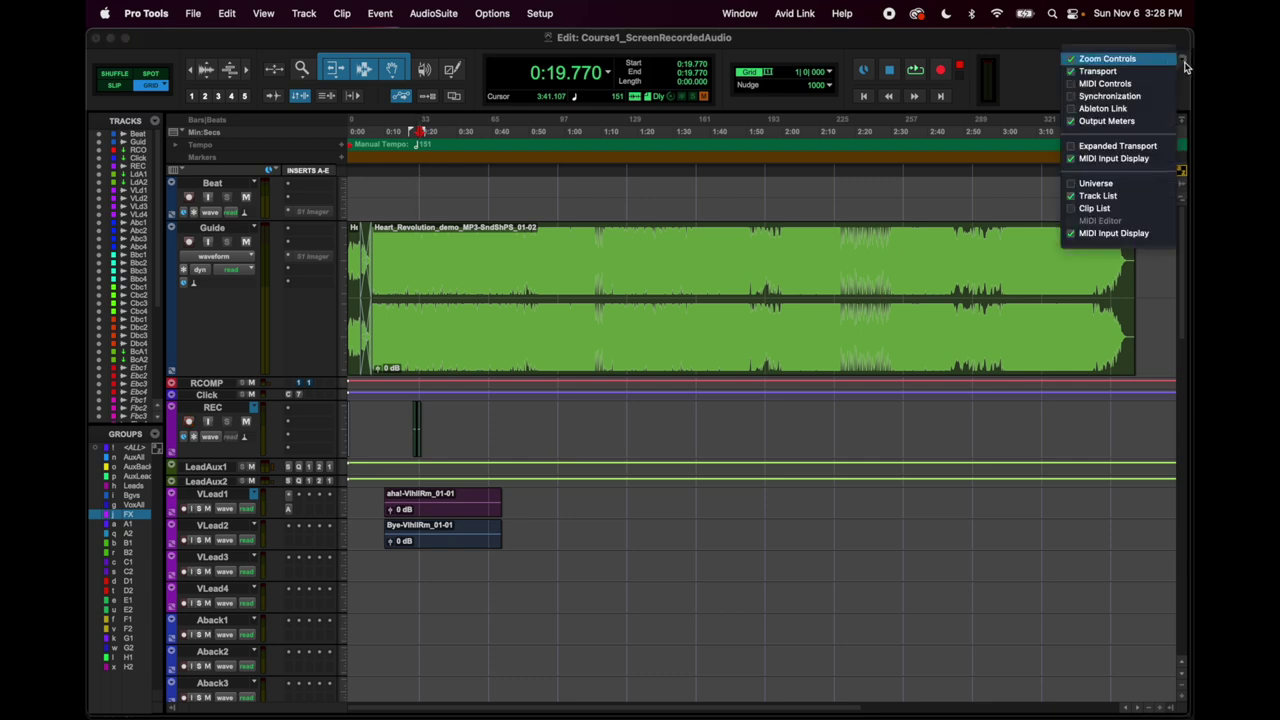
pyautogui.click(1138, 89)
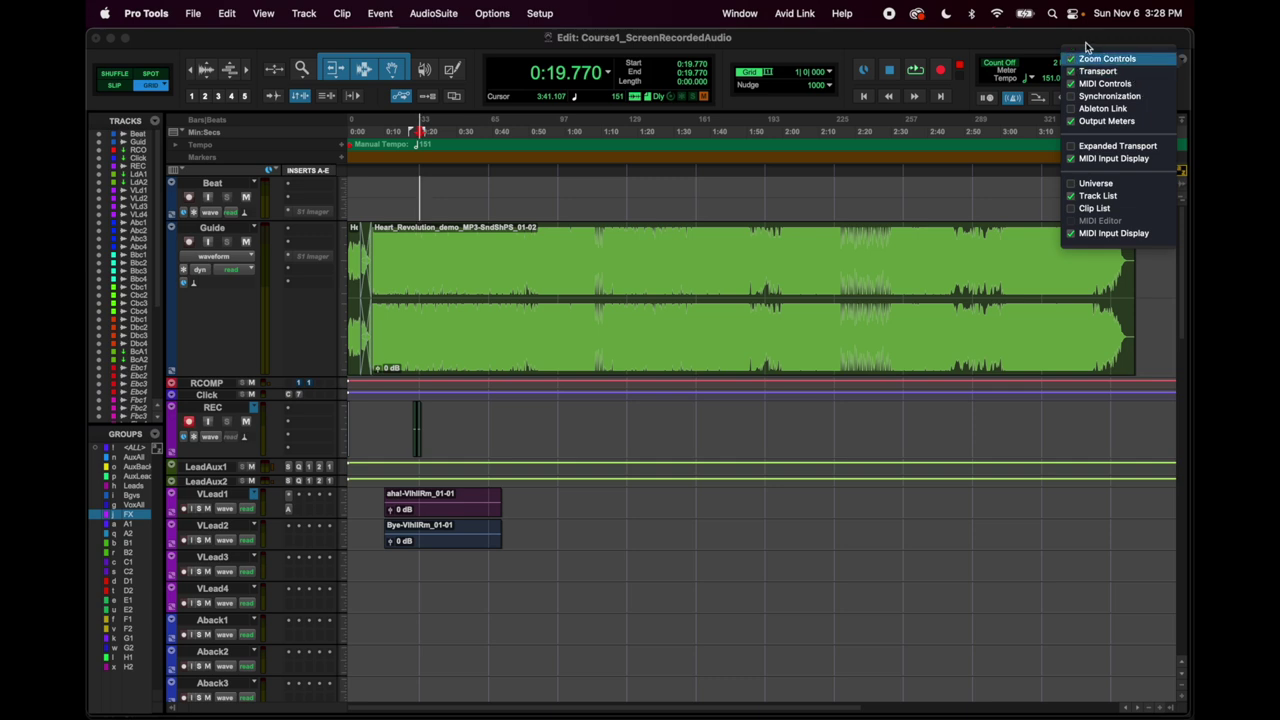
pyautogui.click(1095, 71)
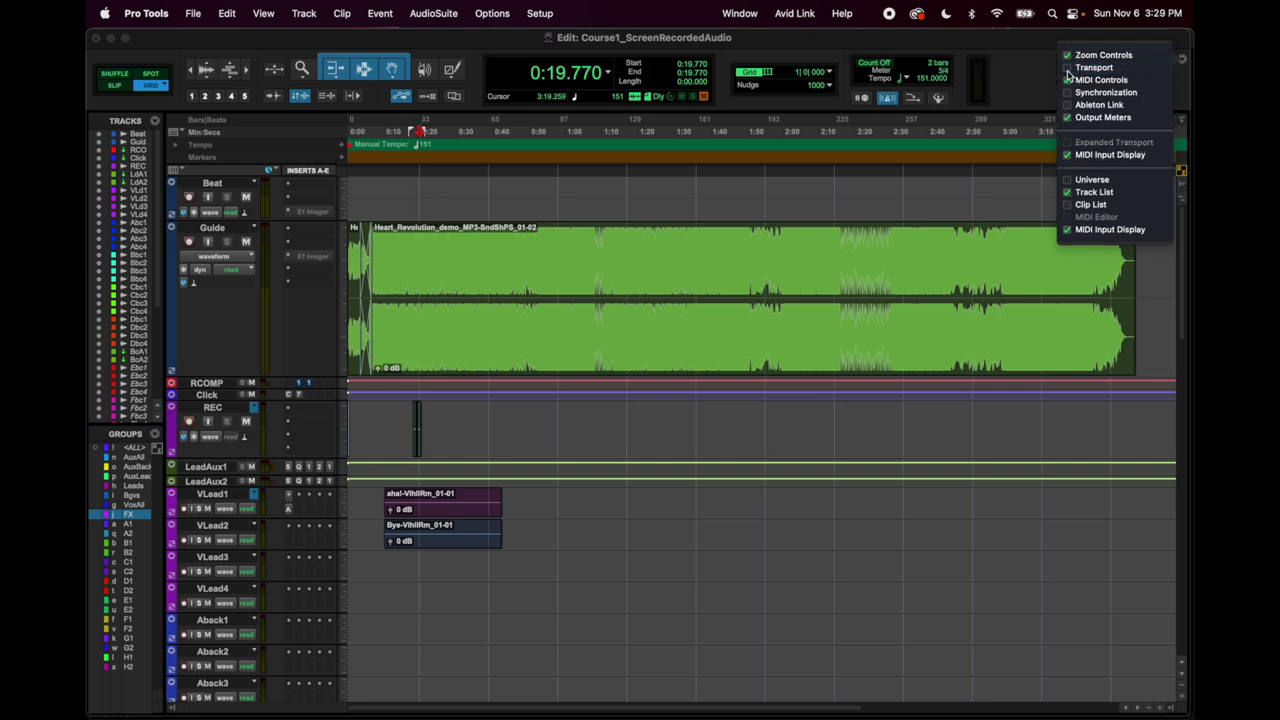
pyautogui.click(1068, 68)
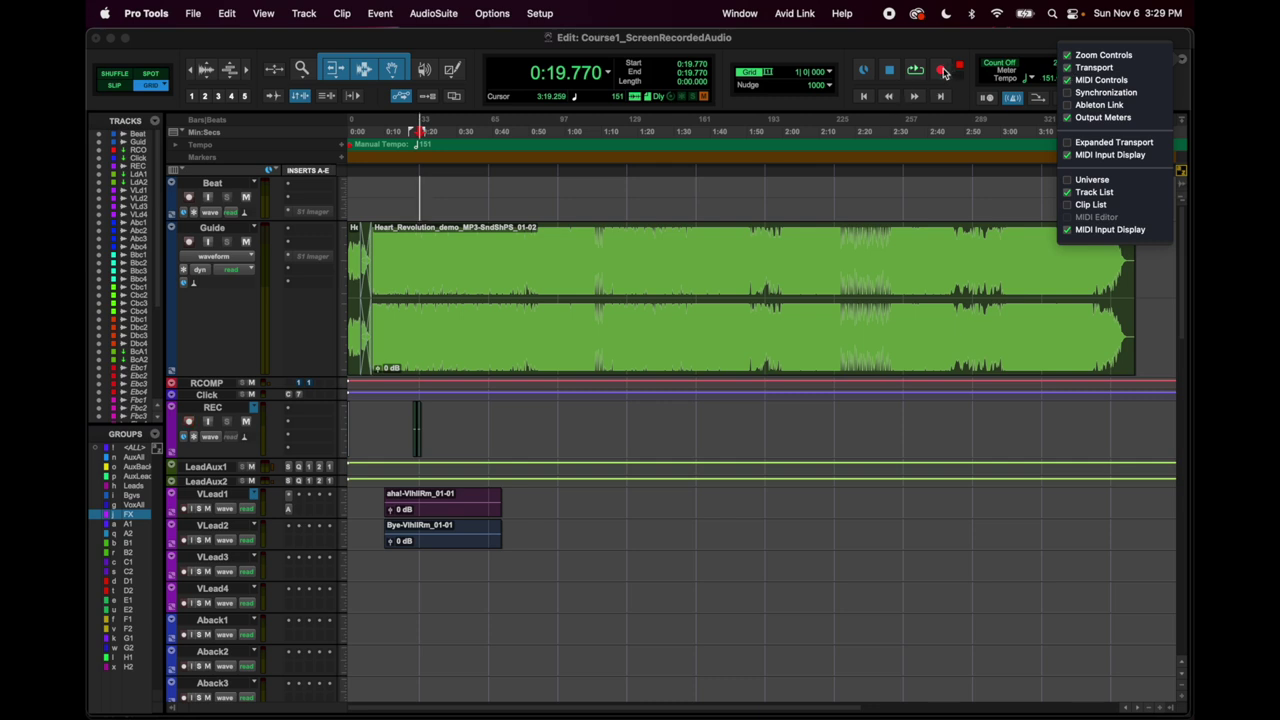
pyautogui.click(968, 46)
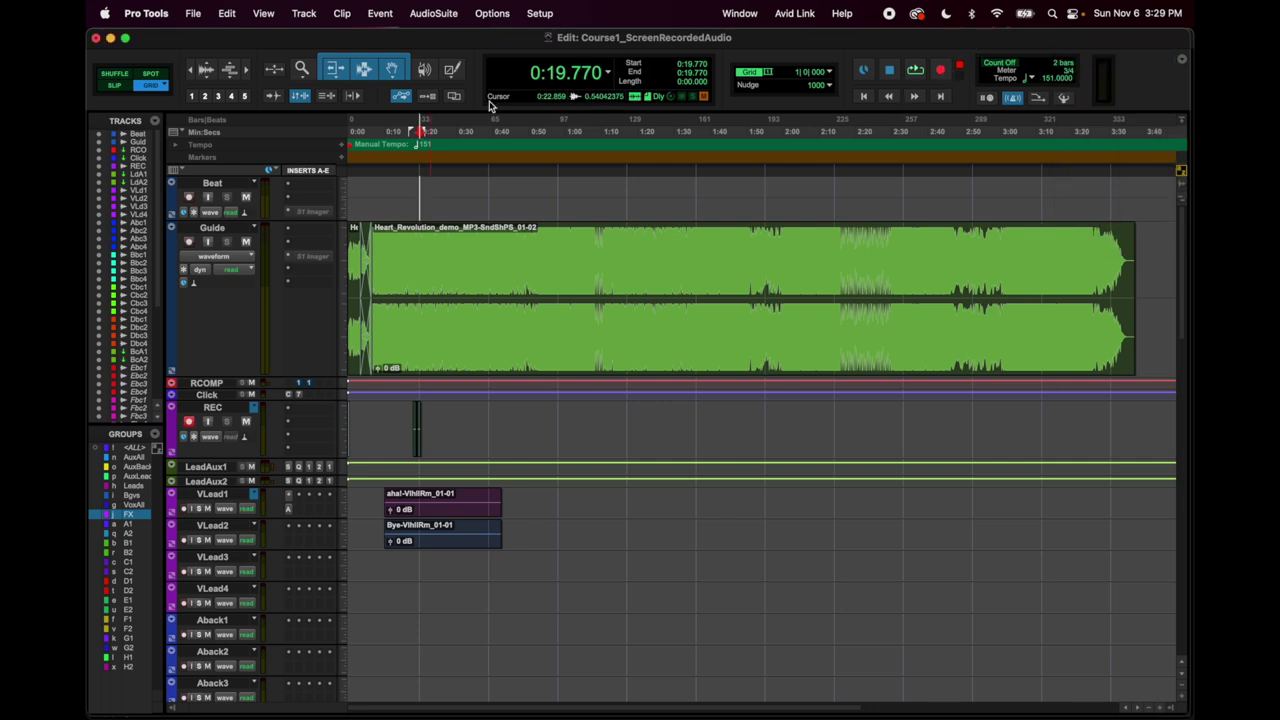
pyautogui.click(1183, 62)
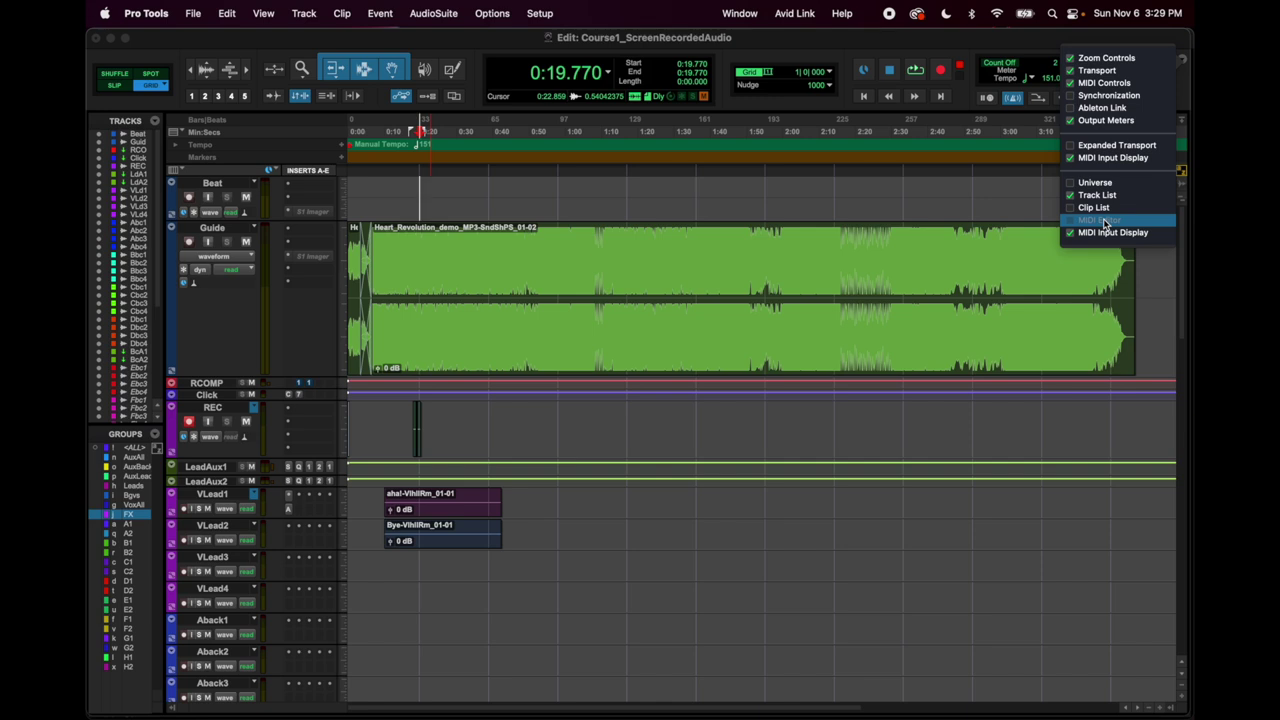
pyautogui.click(1013, 50)
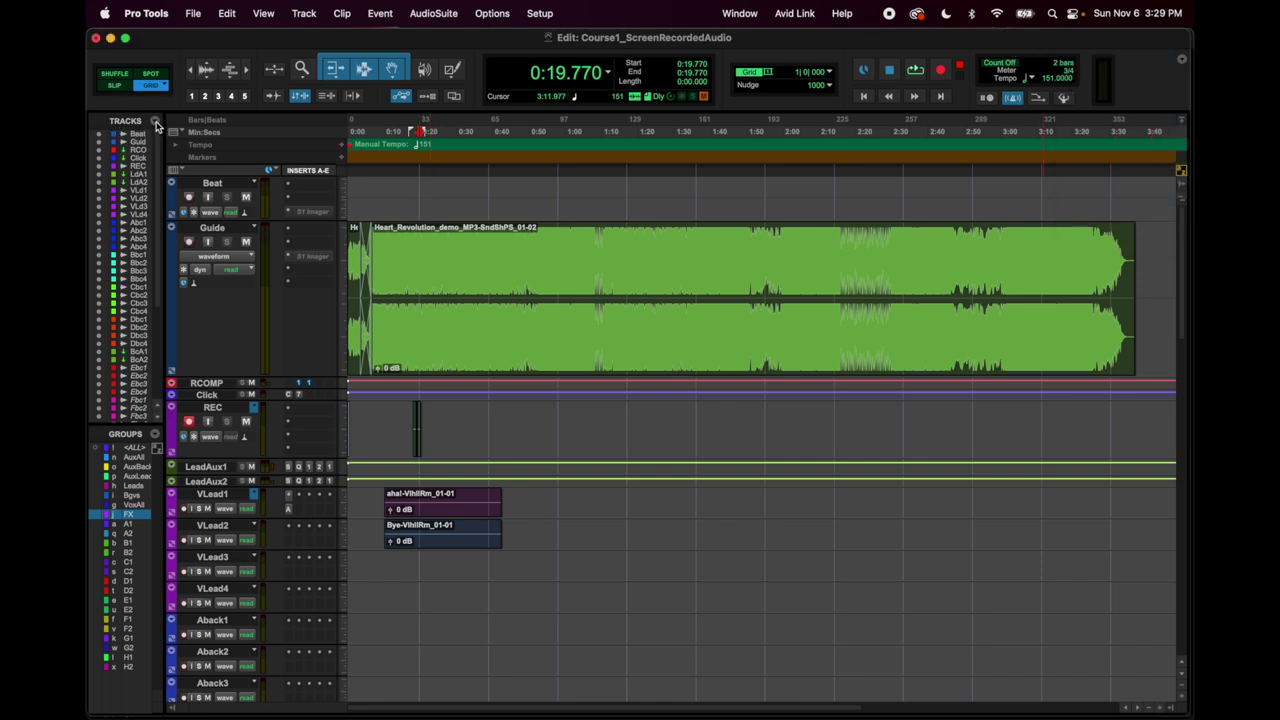
# Hide all tracks in the session, and show all tracks again.
pyautogui.click(155, 122)
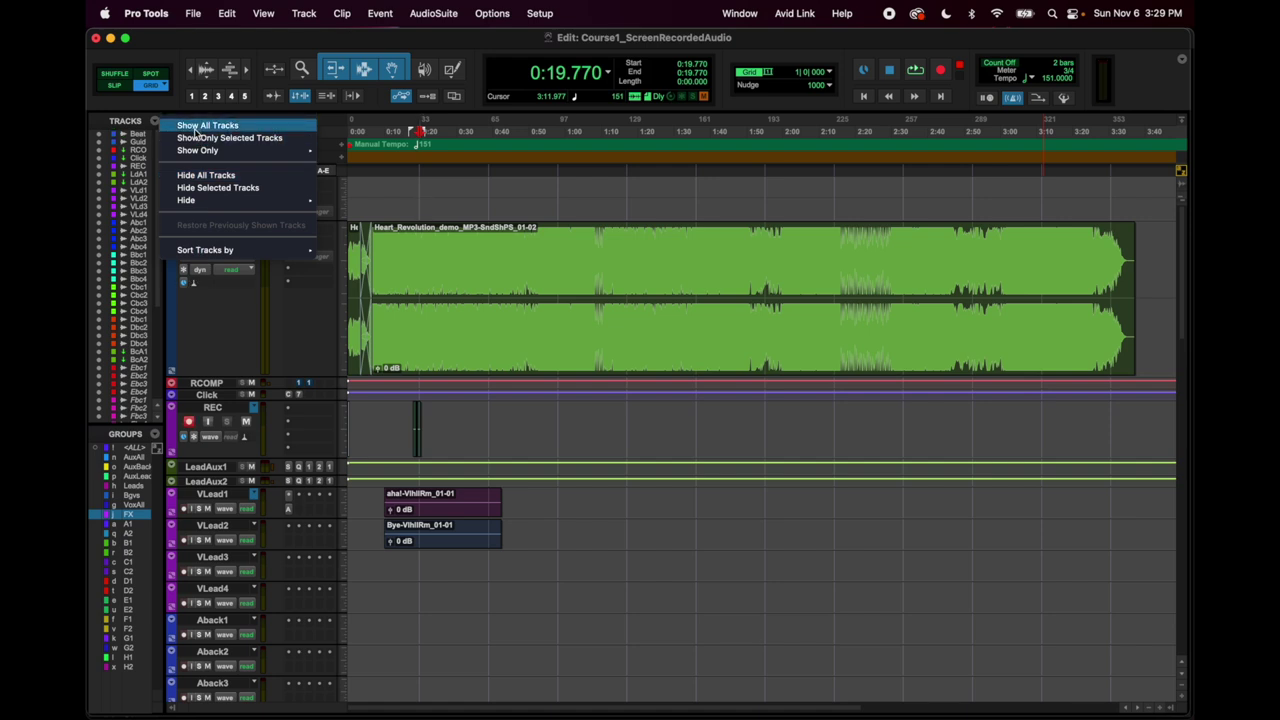
pyautogui.click(206, 175)
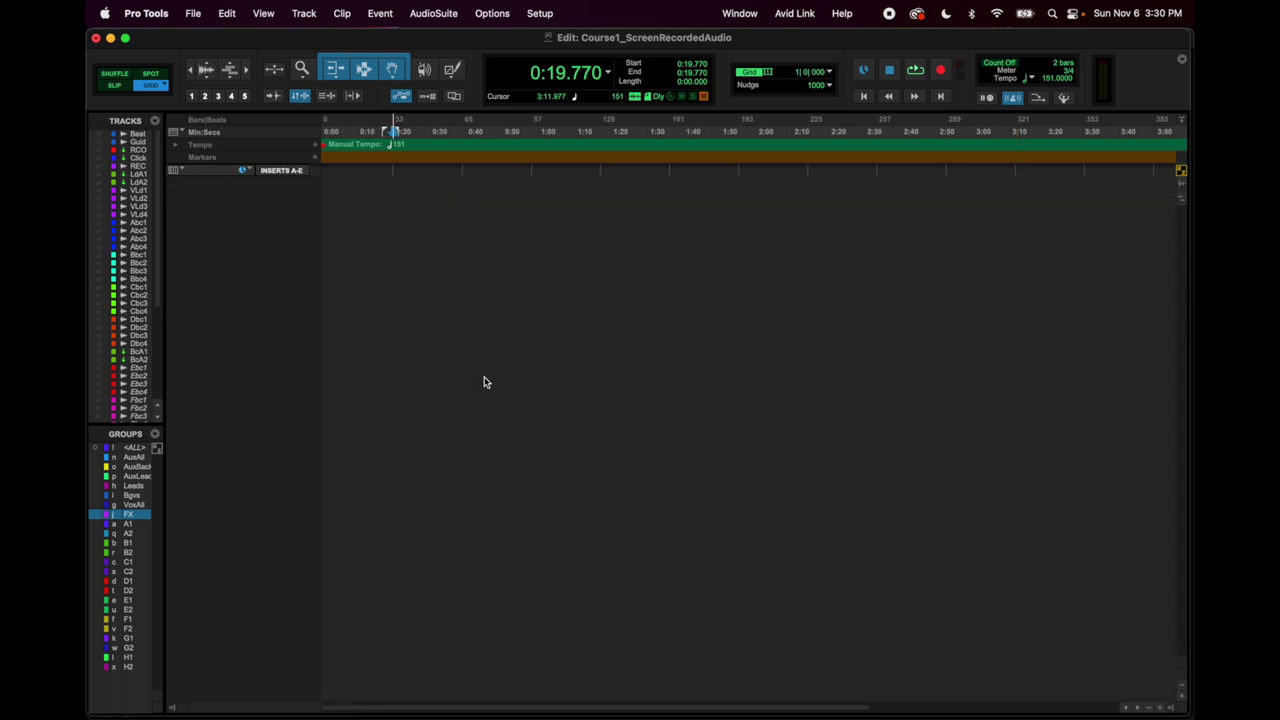
pyautogui.hscroll(5, 484, 382)
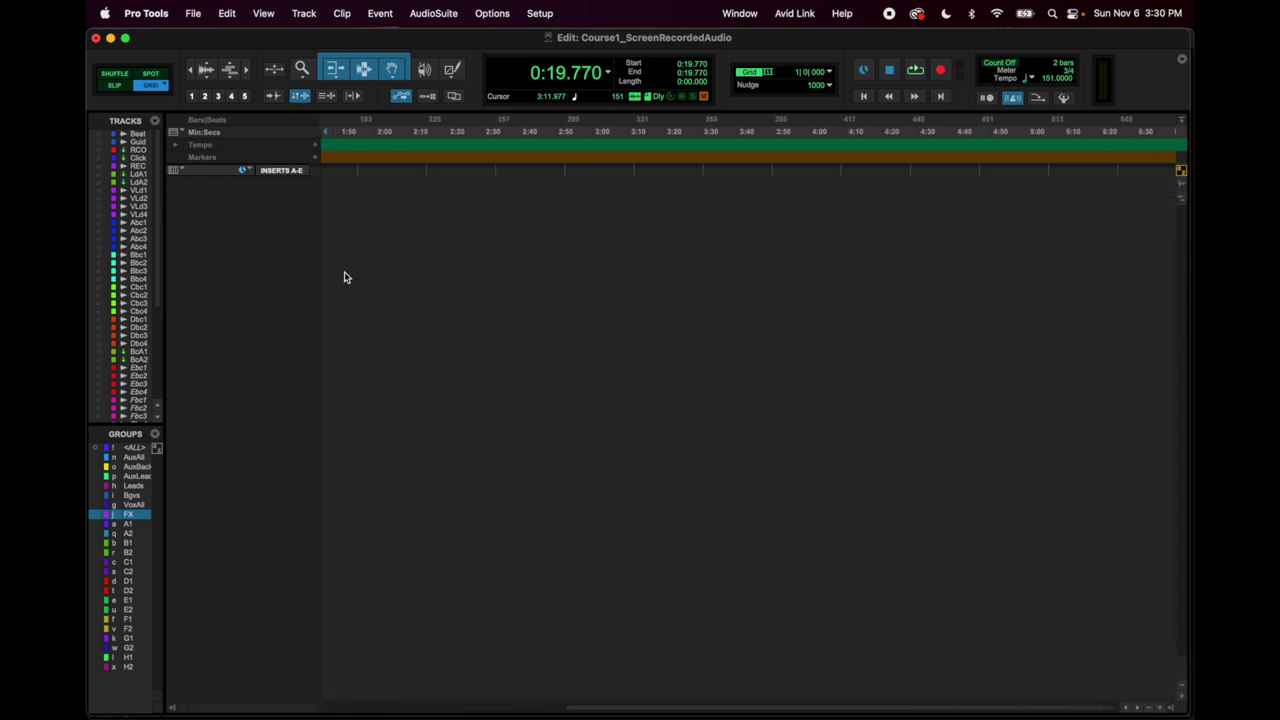
pyautogui.click(154, 121)
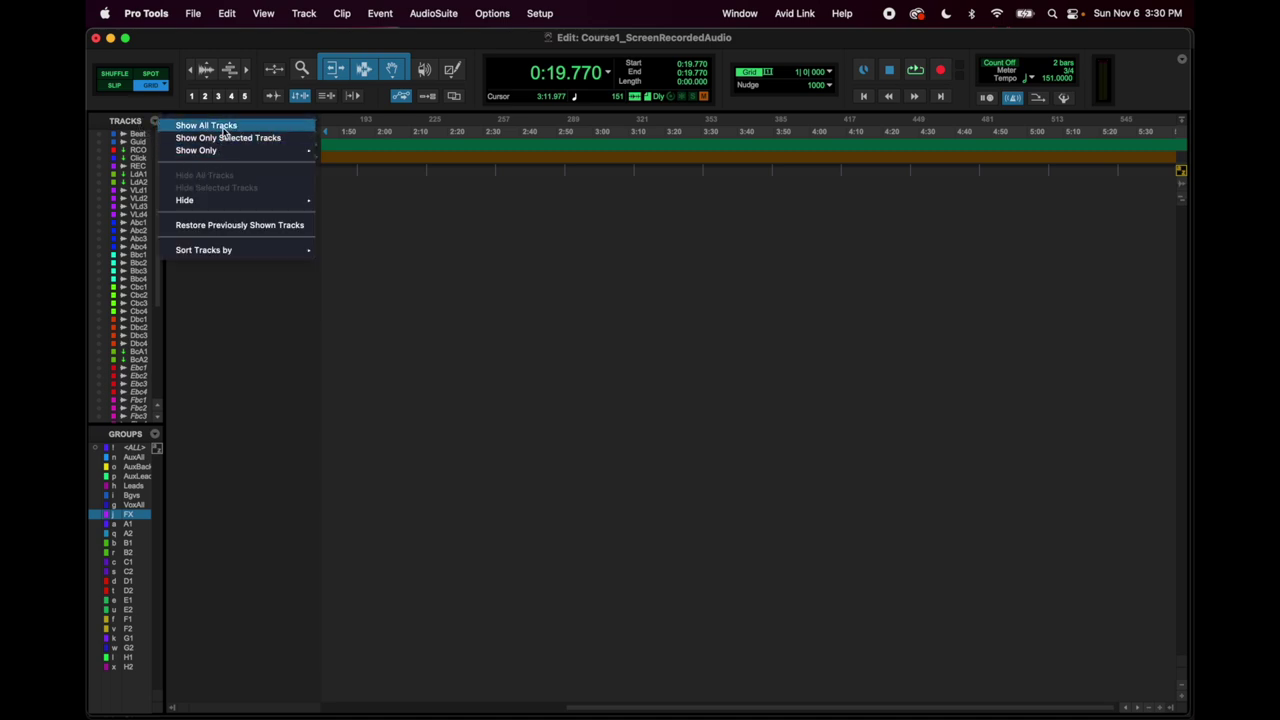
pyautogui.click(223, 129)
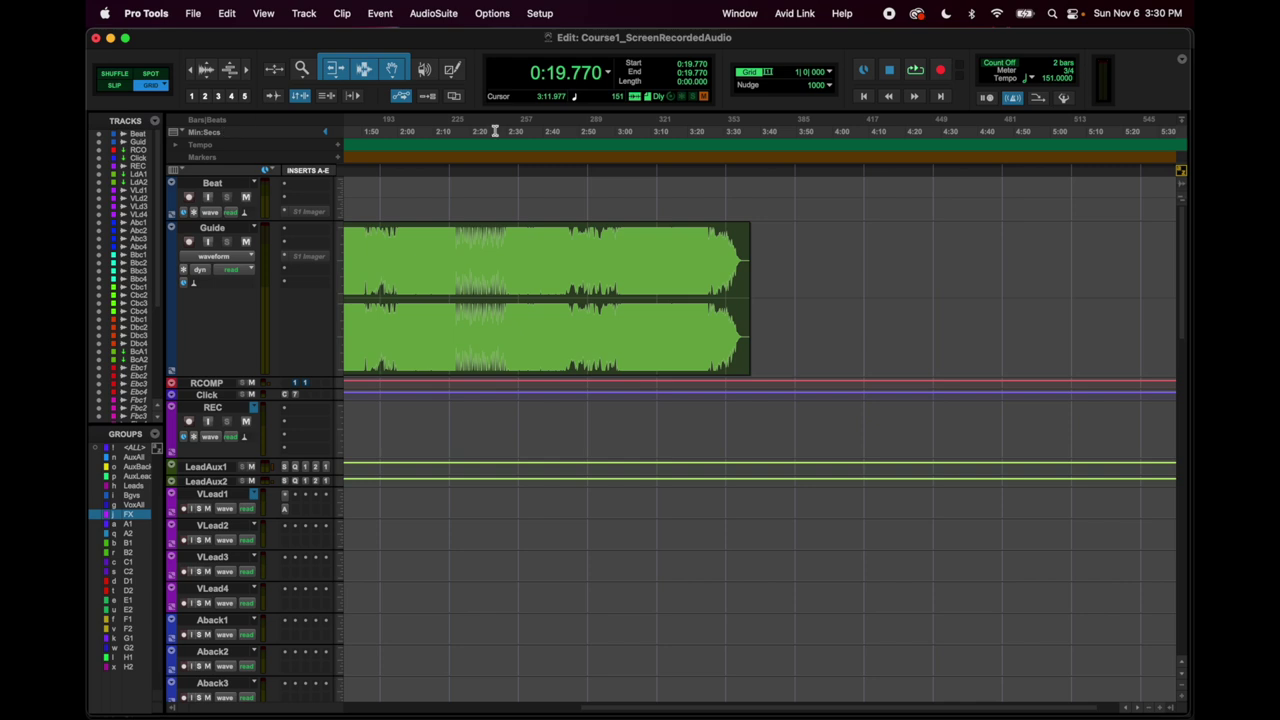
pyautogui.click(154, 121)
pyautogui.click(205, 125)
# Select the Guide track, and hide it and make it inactive.
pyautogui.click(225, 229)
pyautogui.hscroll(-10, 623, 300)
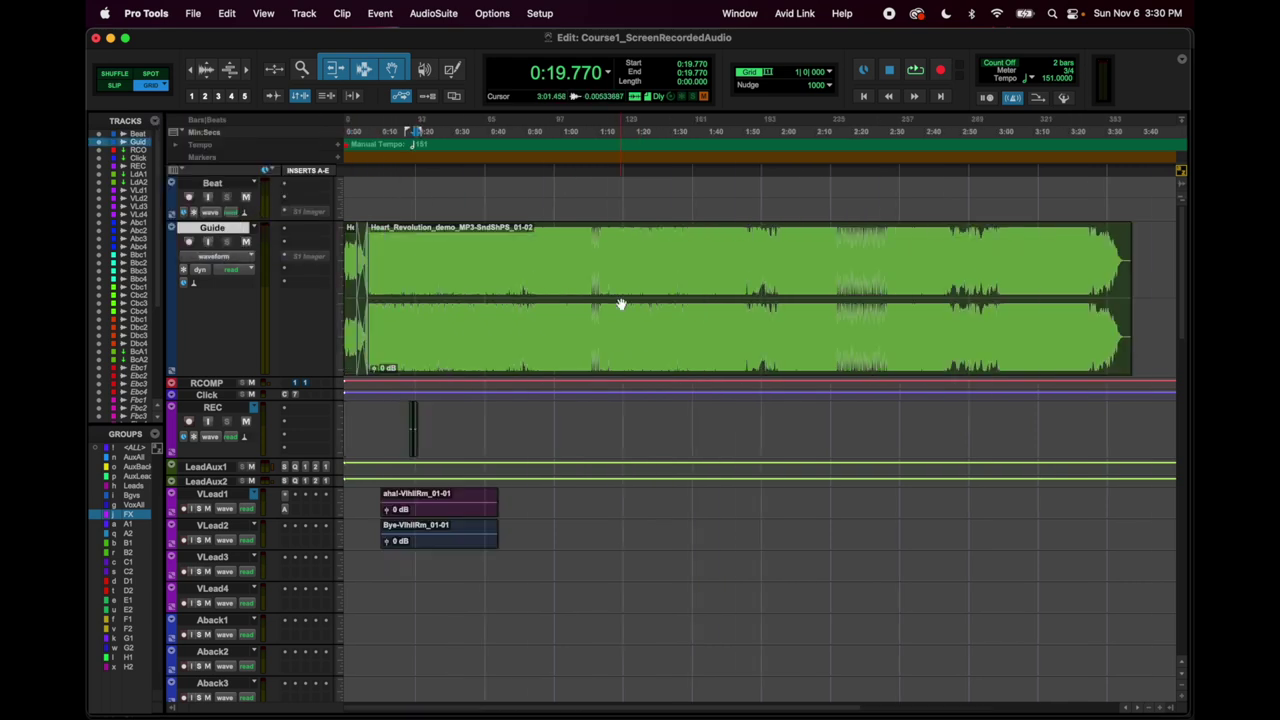
pyautogui.rightClick(203, 231)
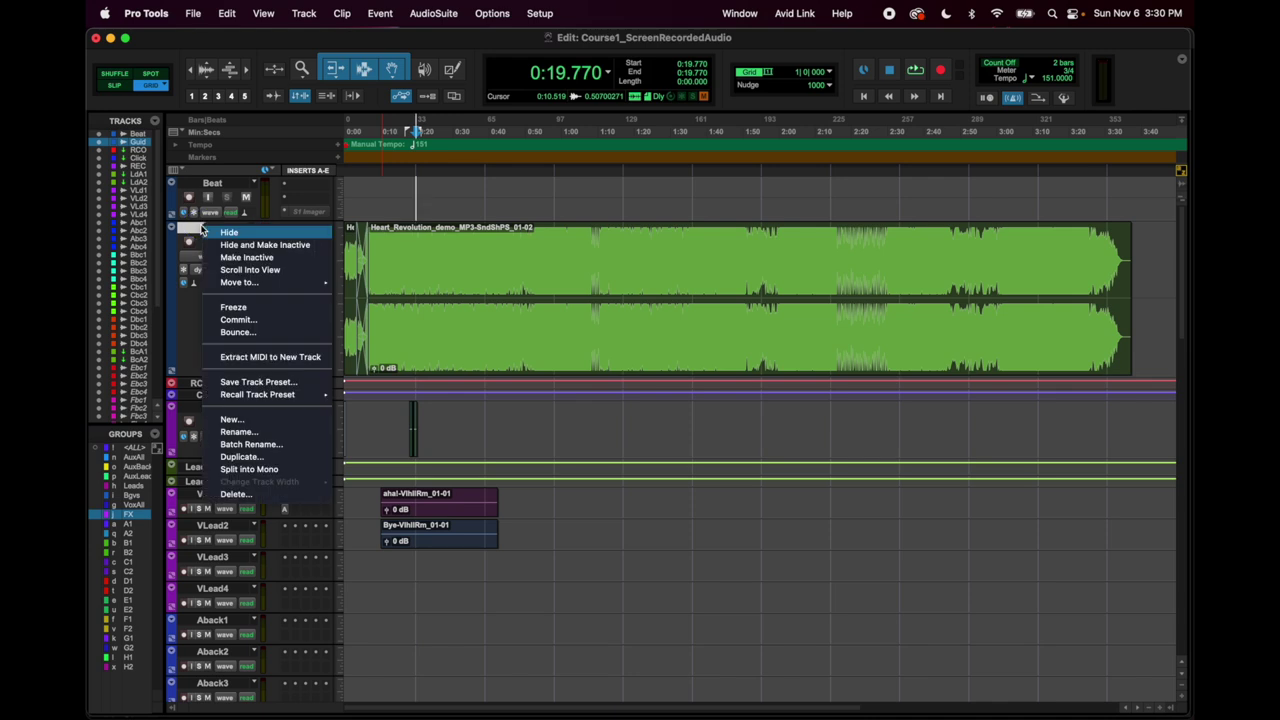
pyautogui.click(306, 246)
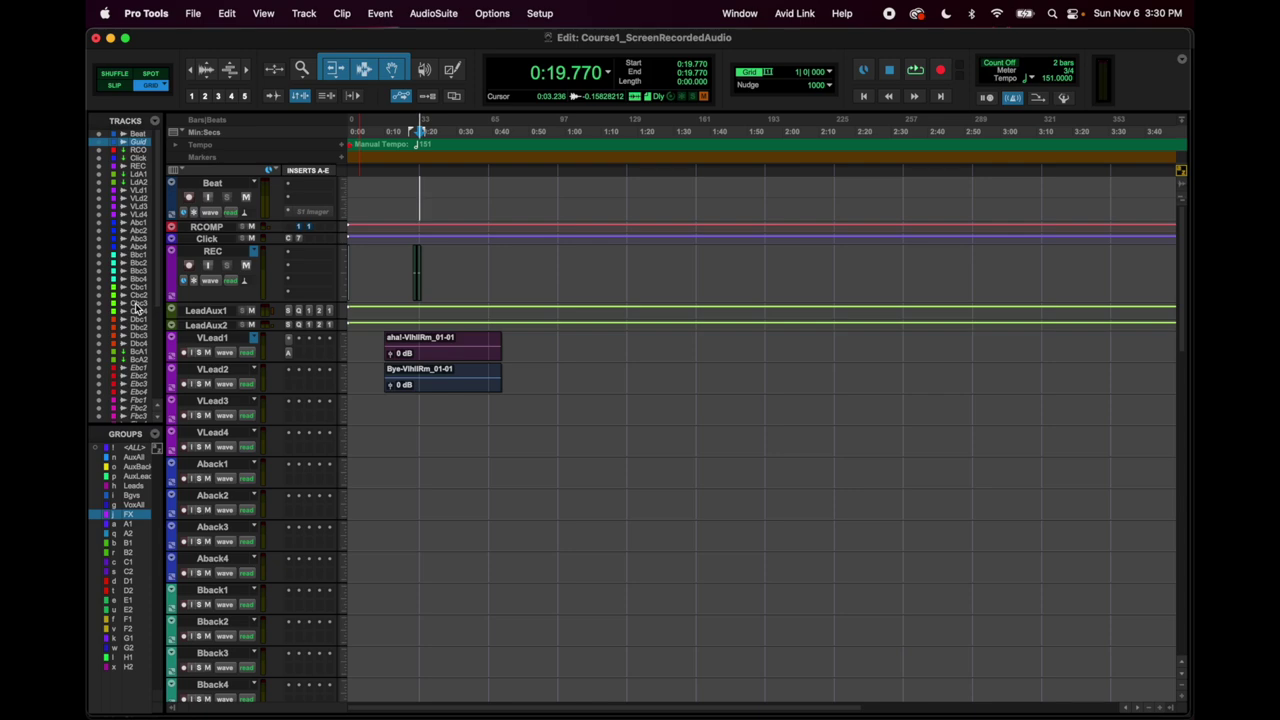
# Show only the selected tracks, and restore the display of all tracks, including the hidden Guide track.
pyautogui.click(154, 120)
pyautogui.click(229, 137)
pyautogui.click(154, 120)
pyautogui.click(274, 129)
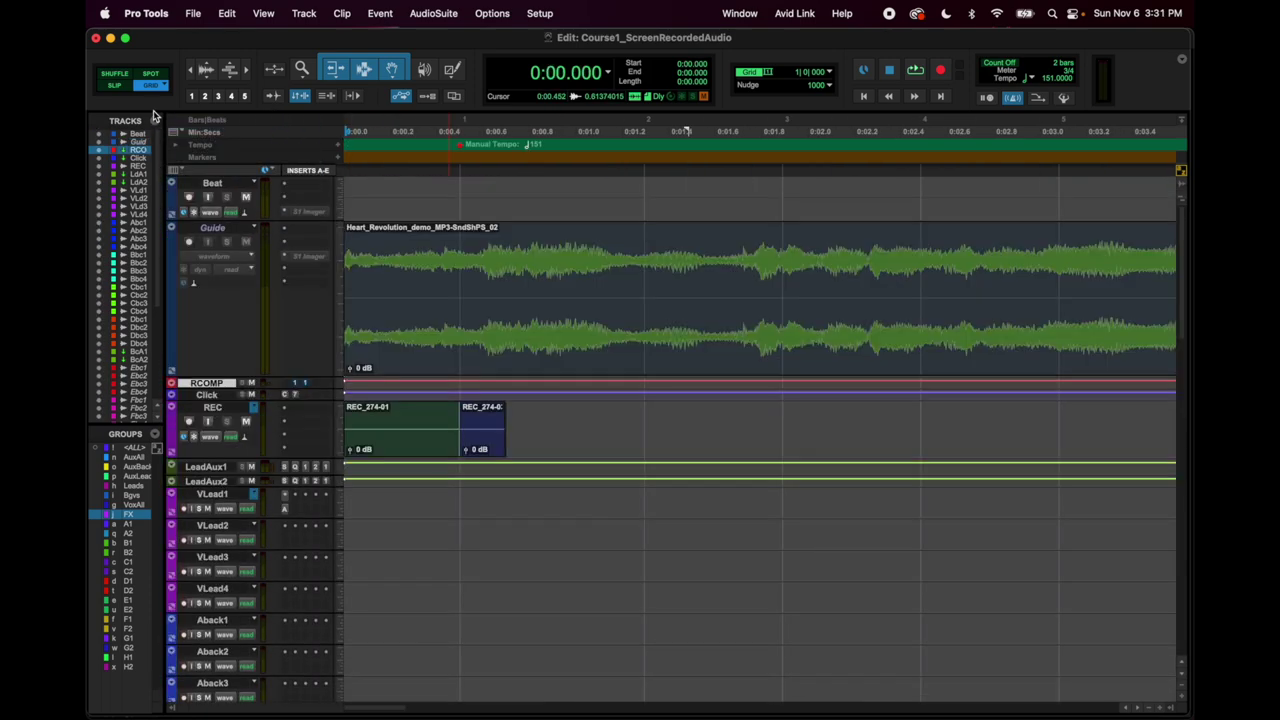
pyautogui.click(154, 121)
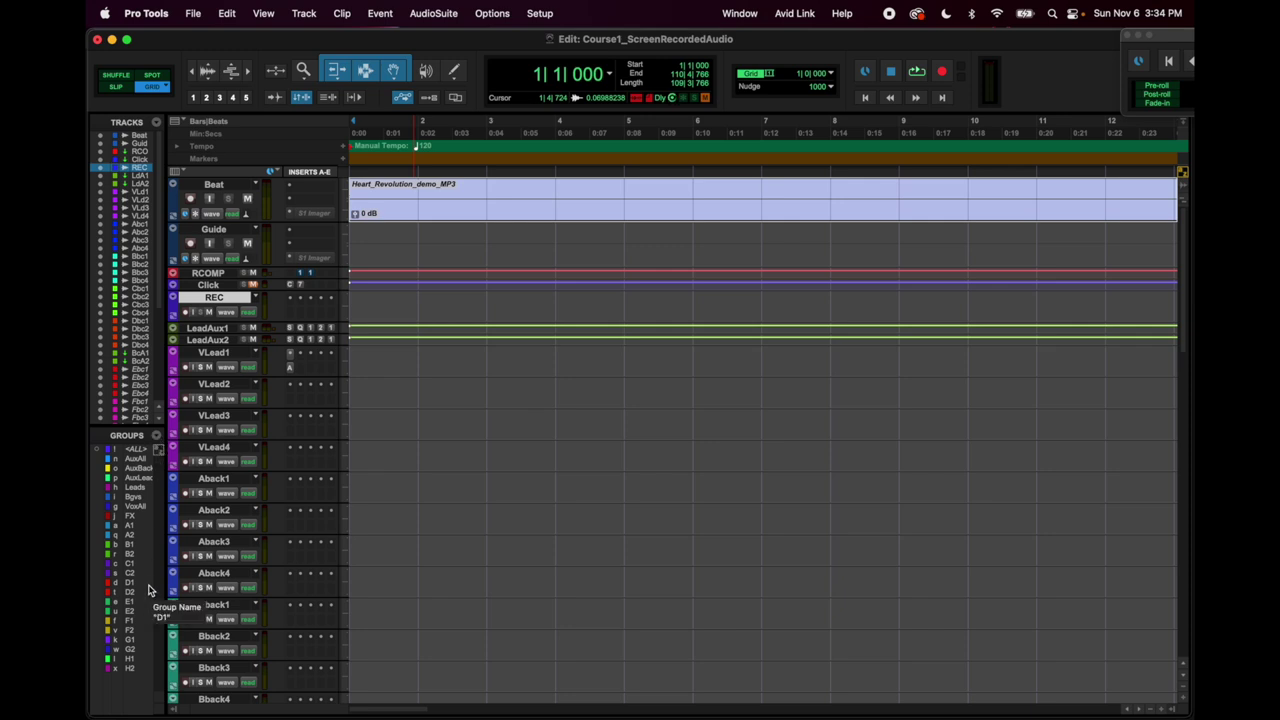
# Check the Groups list options, and select the tracks VLead1 through VLead4.
pyautogui.click(156, 438)
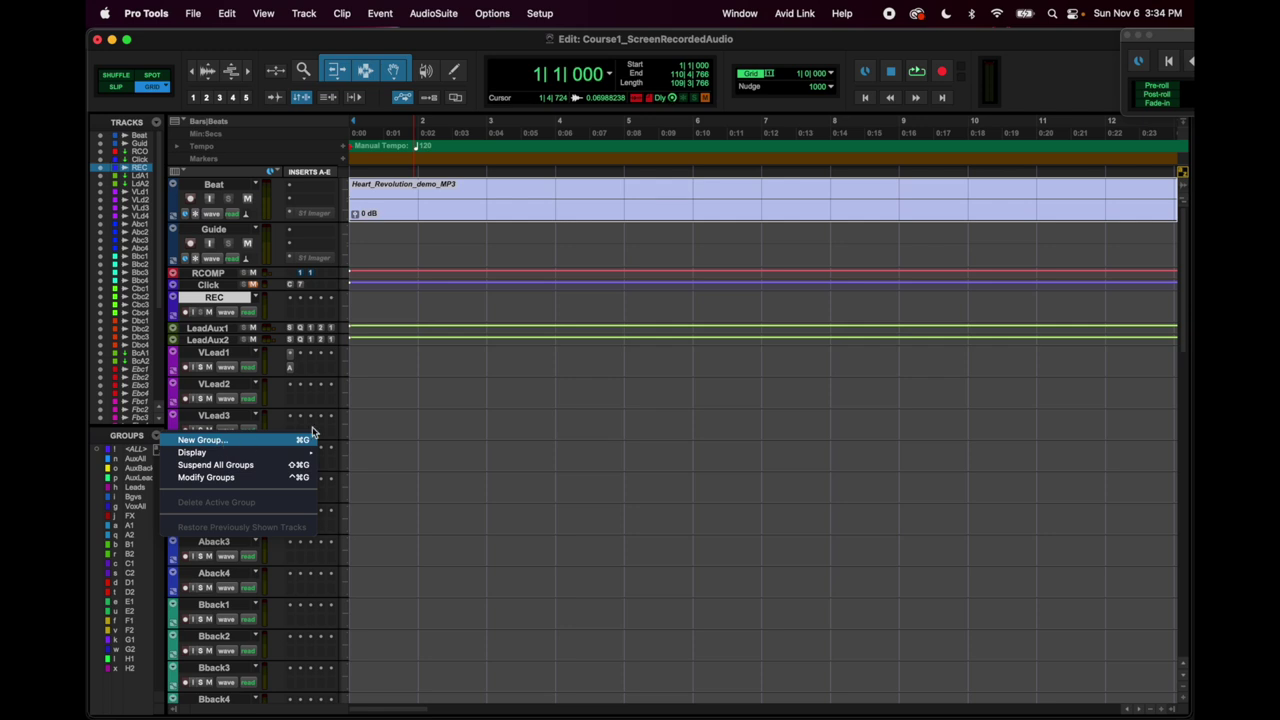
pyautogui.click(426, 418)
pyautogui.click(214, 353)
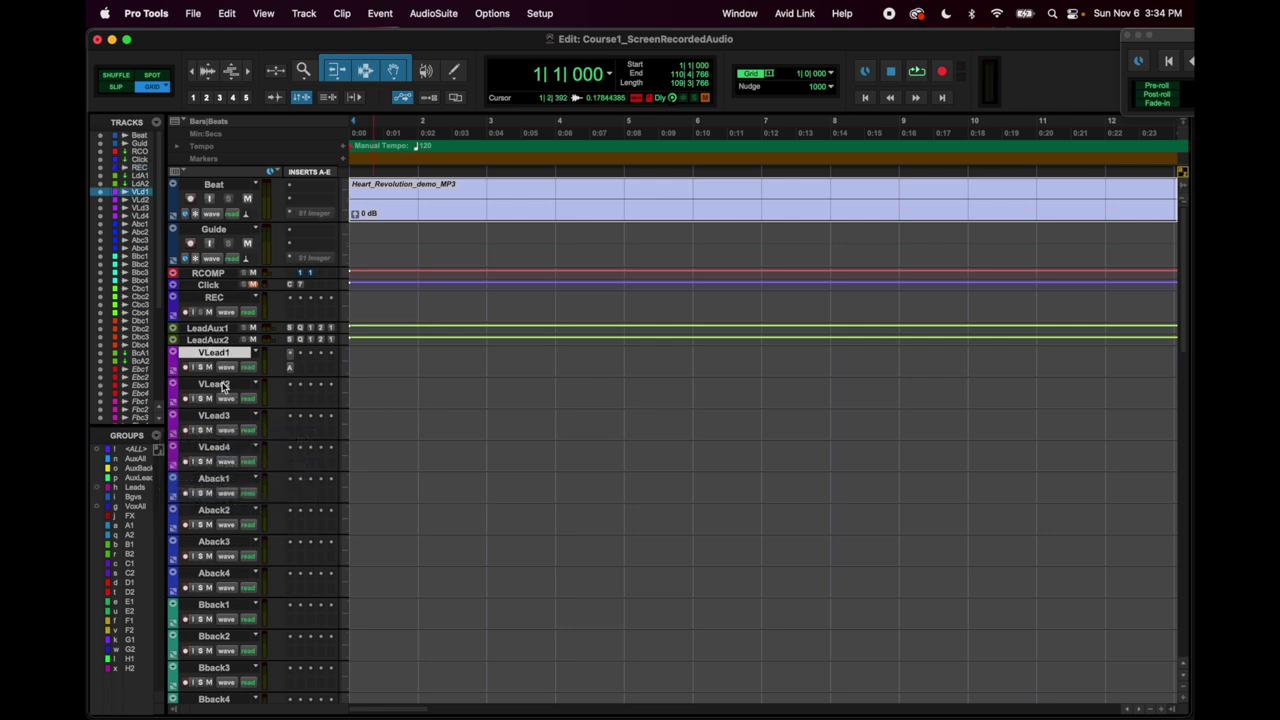
pyautogui.keyDown('shift'); pyautogui.click(221, 451); pyautogui.keyUp('shift')
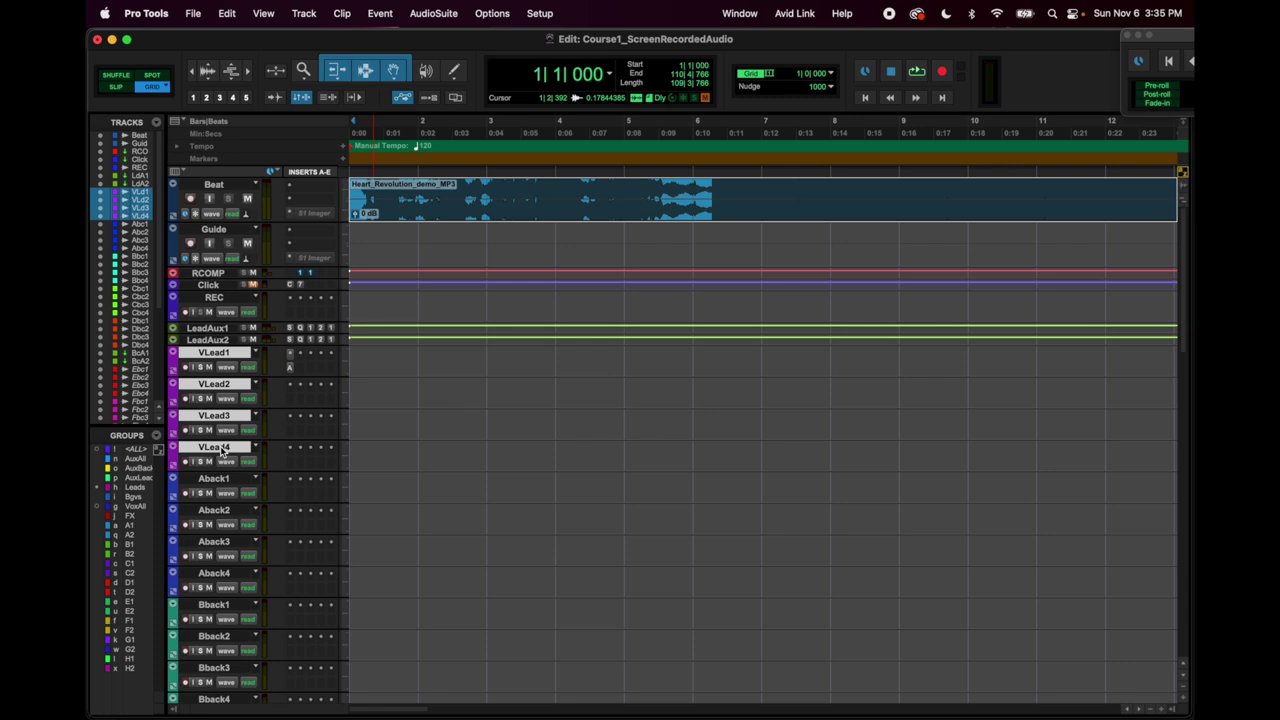
# Start a new Mix/Edit group from the four selected VLead tracks and name it VLEAD.
pyautogui.press('super+g')
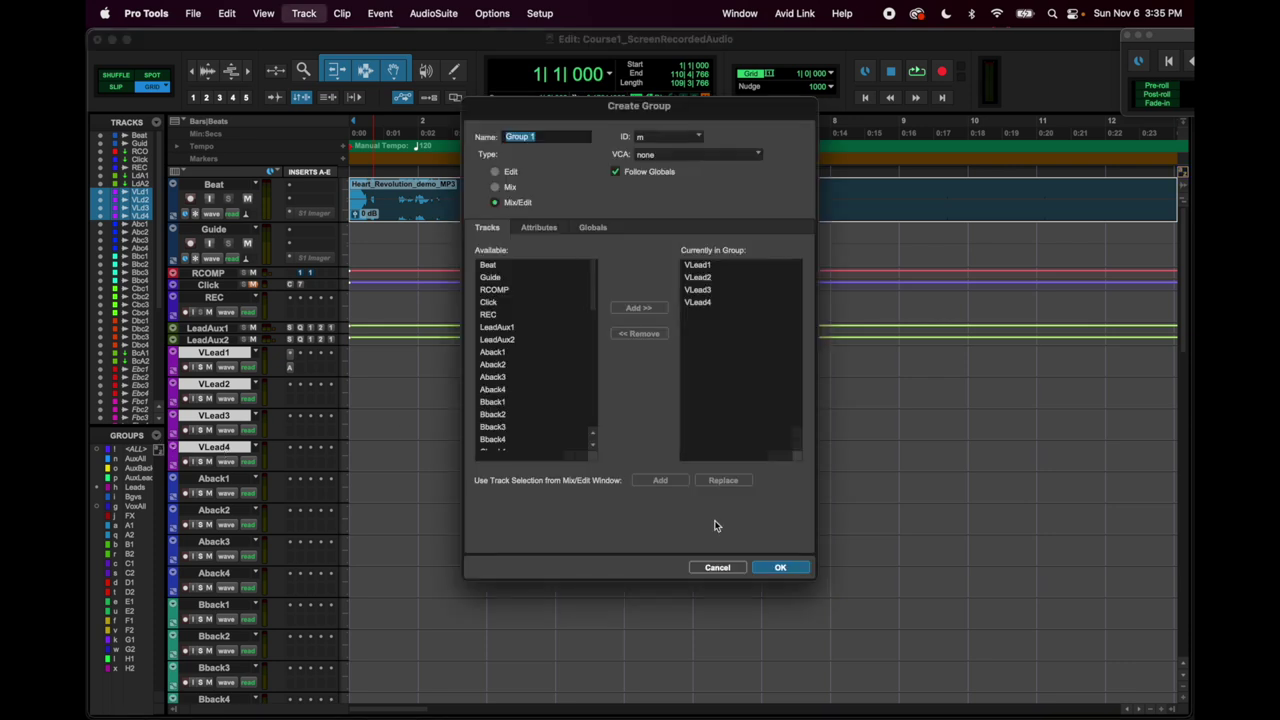
pyautogui.click(715, 567)
pyautogui.click(157, 436)
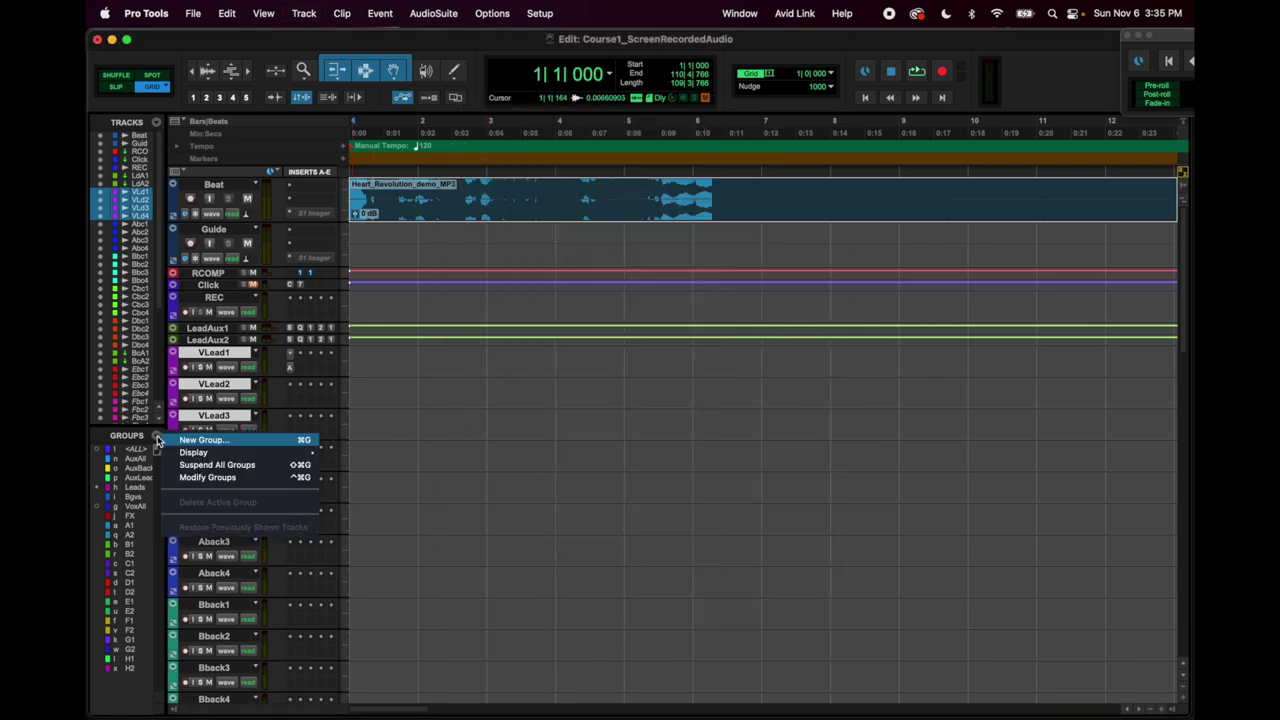
pyautogui.click(203, 440)
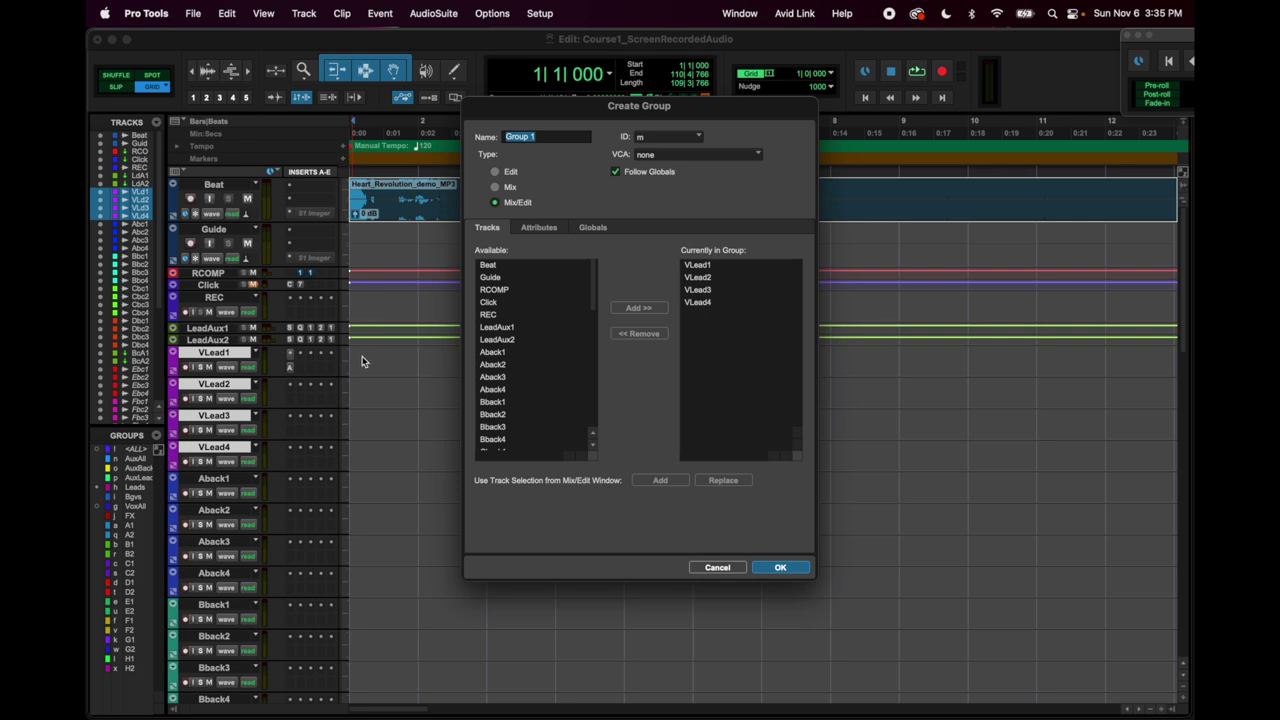
pyautogui.write('VLEAD')
# Turn off Follow Globals, enable the main Volume, Mute and Pan attributes, and create the group.
pyautogui.click(540, 228)
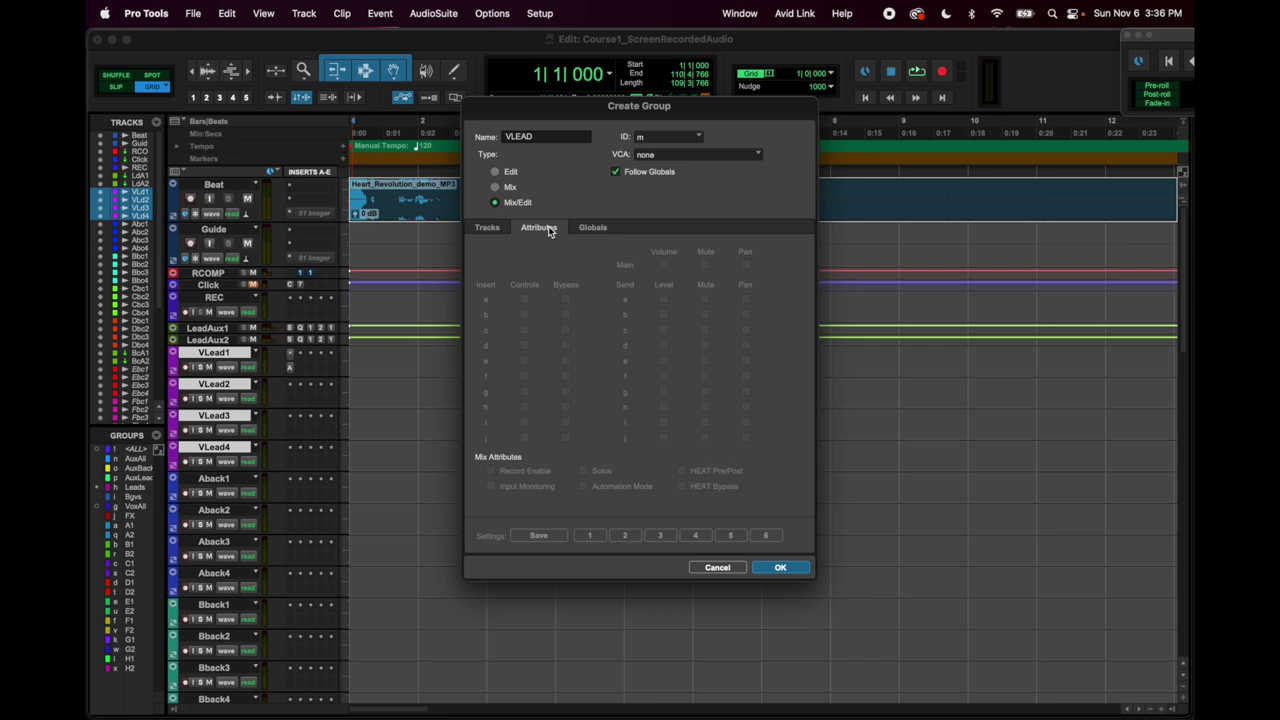
pyautogui.click(640, 175)
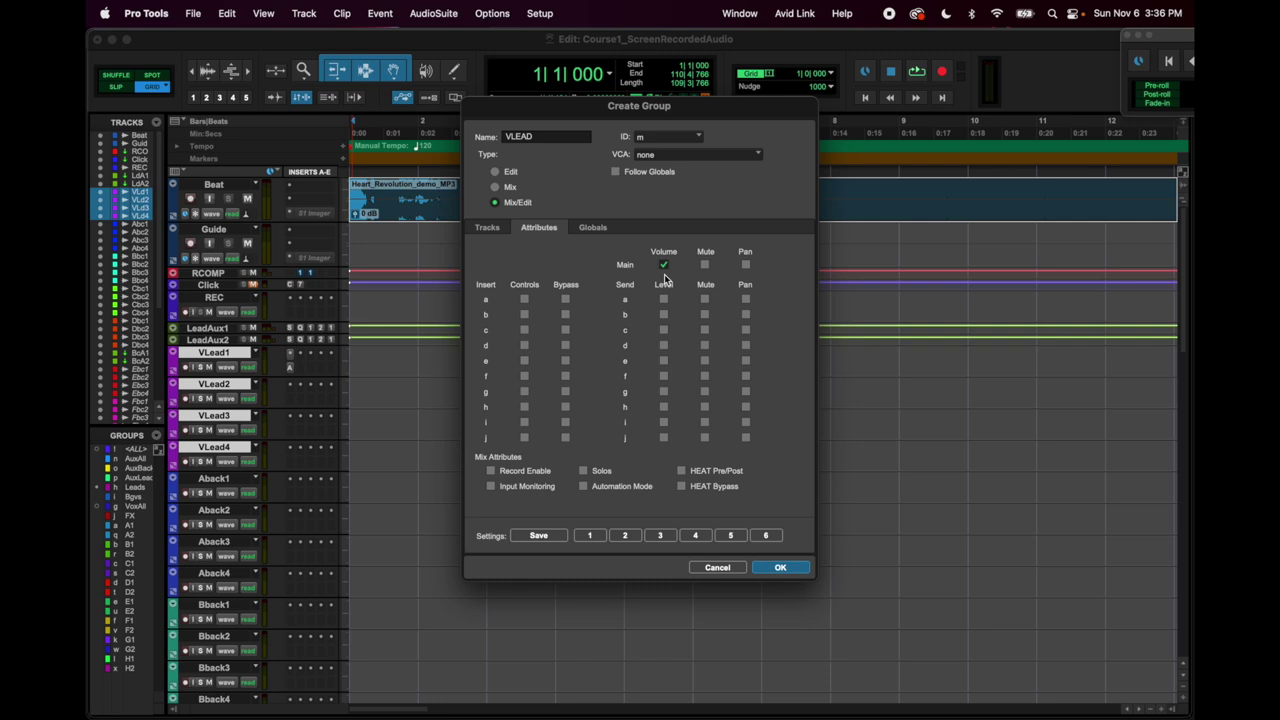
pyautogui.click(704, 265)
pyautogui.click(746, 266)
pyautogui.click(484, 287)
pyautogui.click(615, 172)
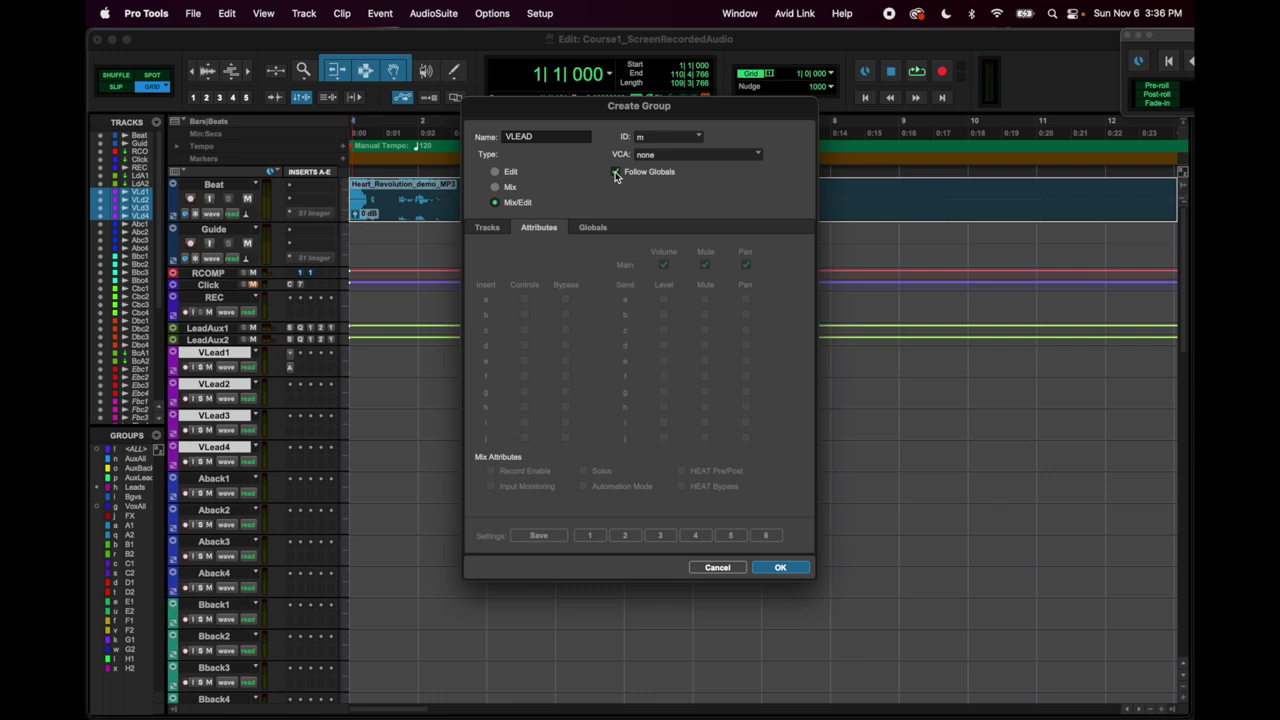
pyautogui.click(615, 172)
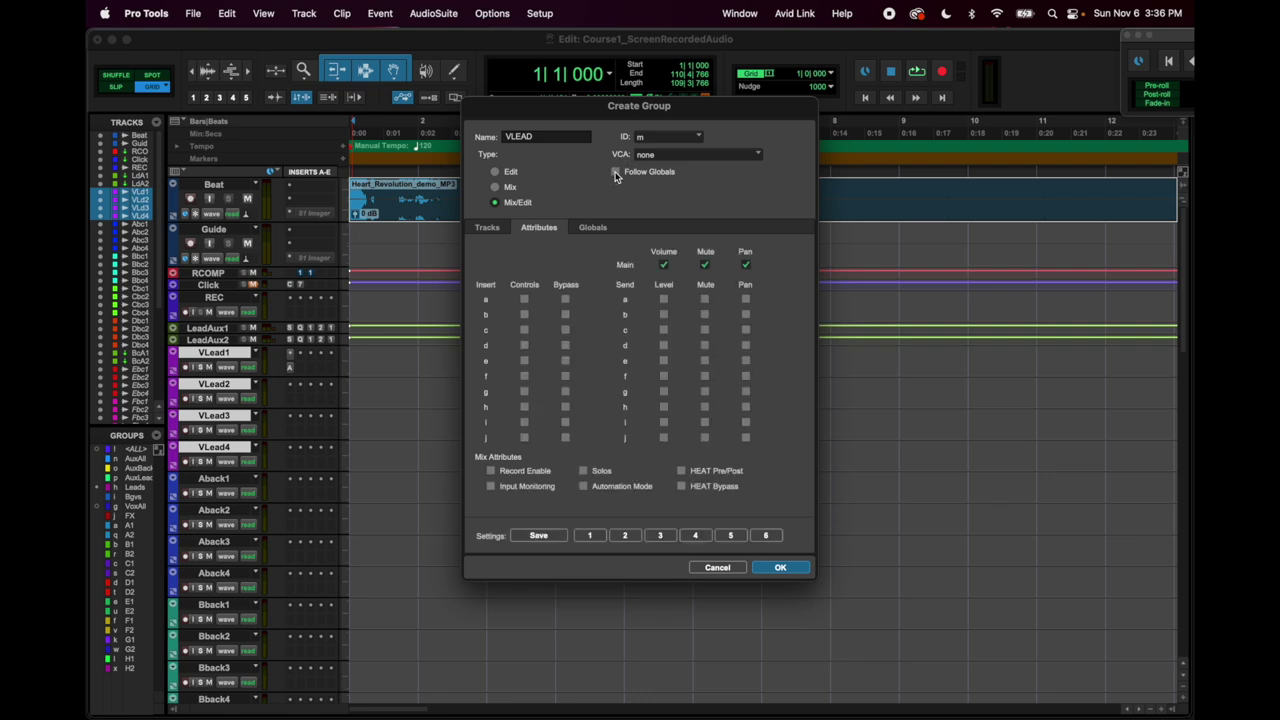
pyautogui.click(791, 569)
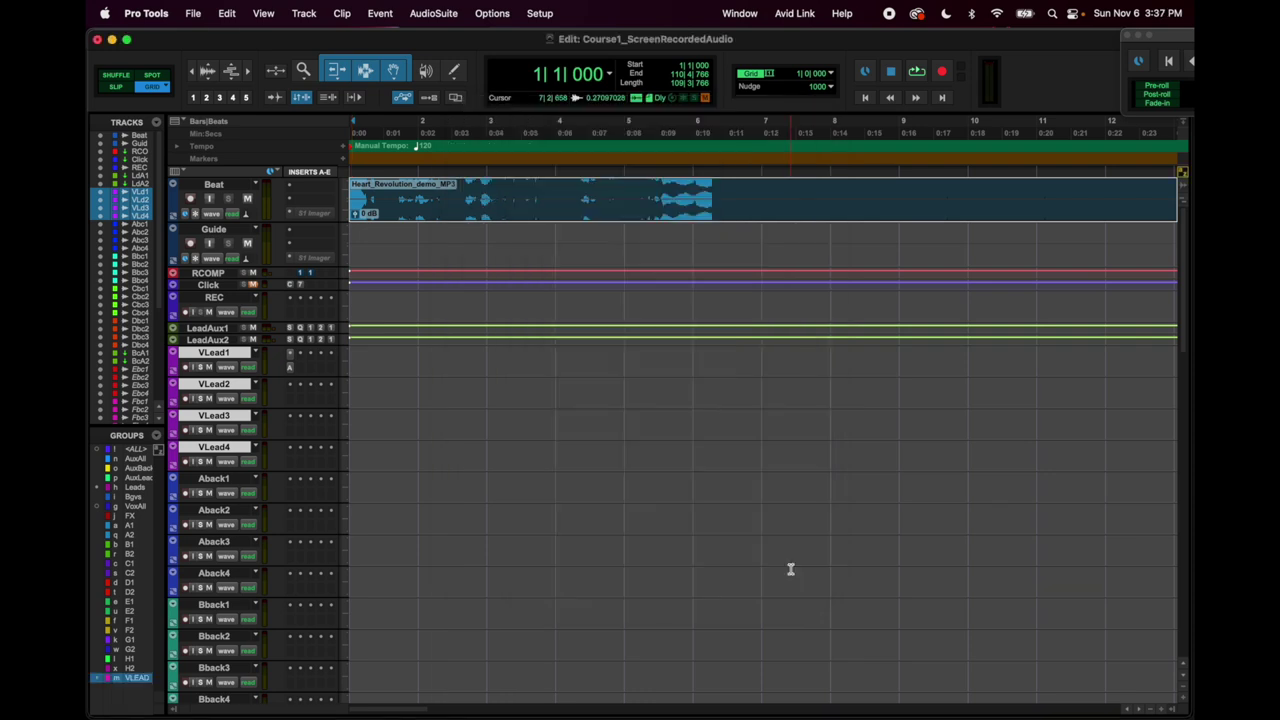
# Test the VLEAD group by toggling it and muting and unmuting VLead1 and VLead2.
pyautogui.click(137, 679)
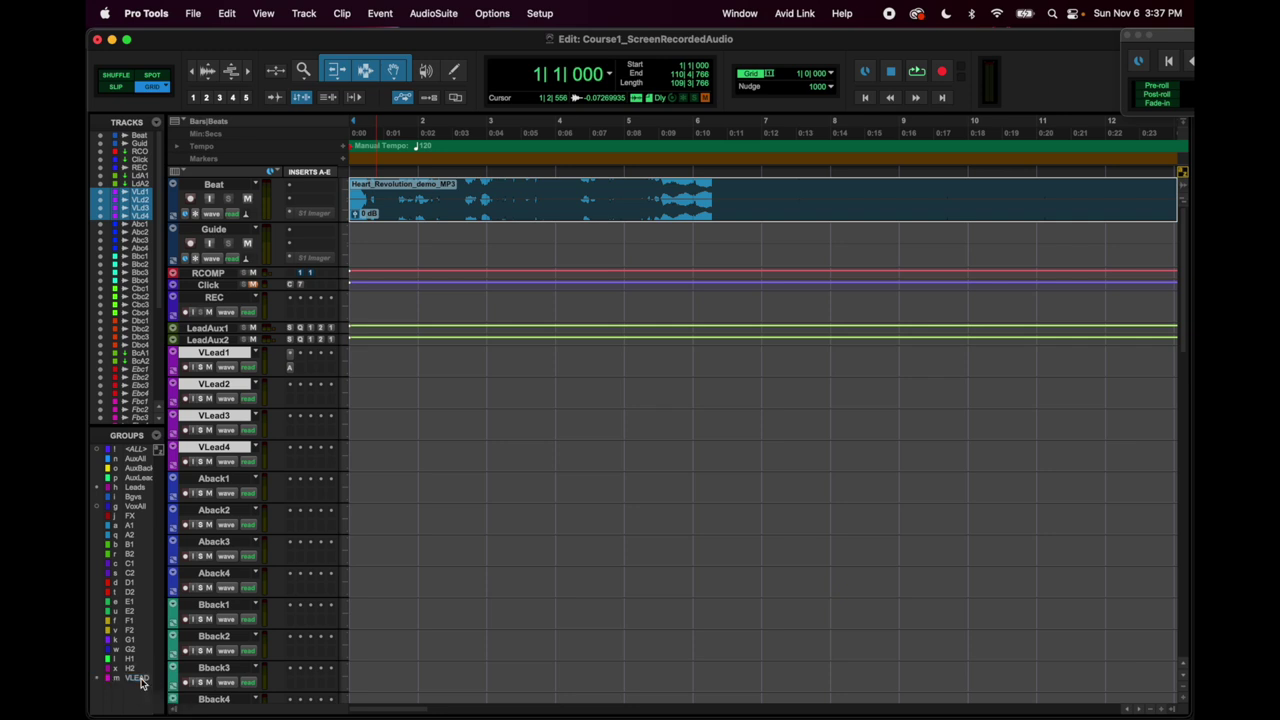
pyautogui.click(209, 367)
pyautogui.click(140, 678)
pyautogui.click(209, 398)
pyautogui.click(209, 398)
# In the Mix window, lower the linked VLead faders to -14.5 dB and Abck1 and Abck2 to -16.1 dB, and return to the Edit window.
pyautogui.press('super+equal')
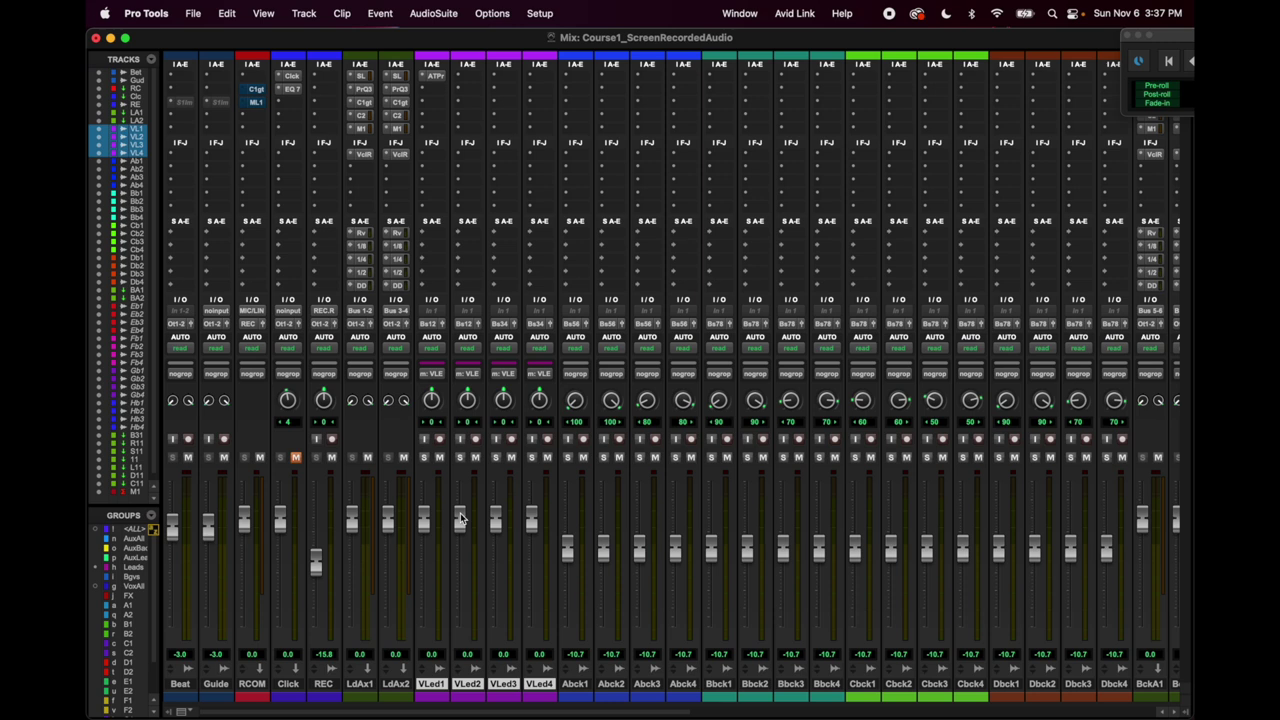
pyautogui.moveTo(460, 518); pyautogui.dragTo(460, 535)
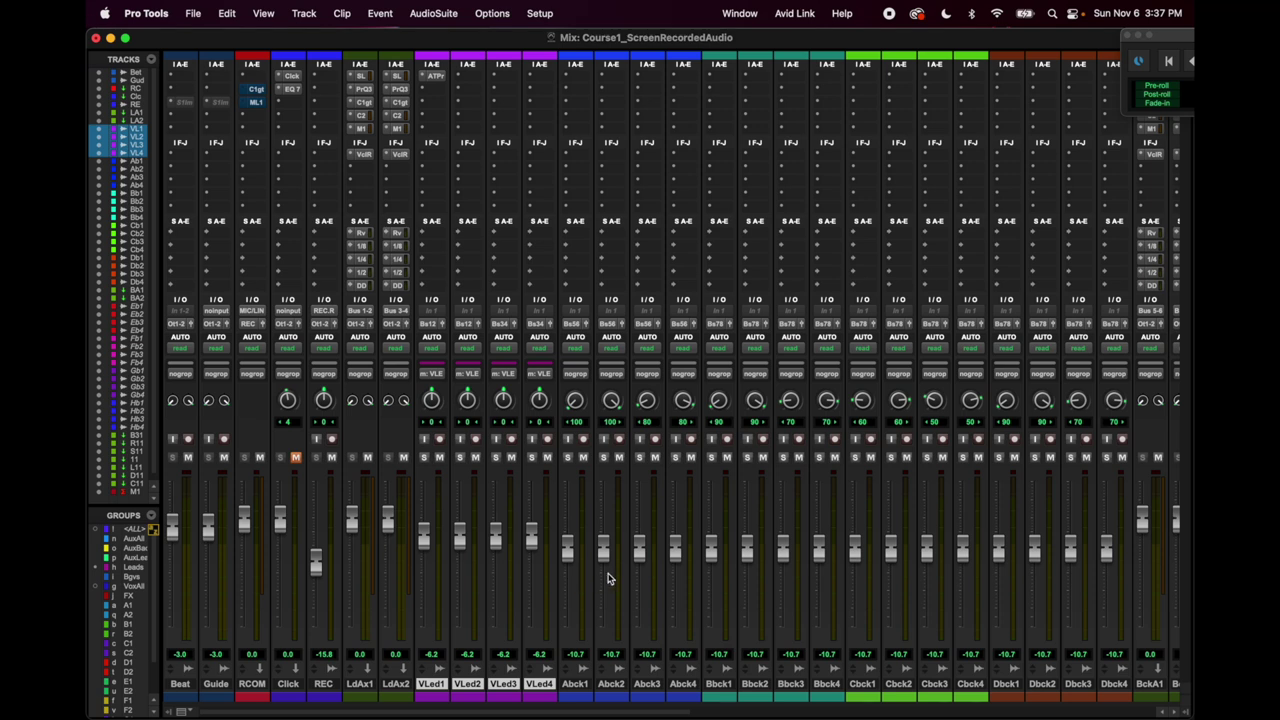
pyautogui.moveTo(531, 538); pyautogui.dragTo(605, 567)
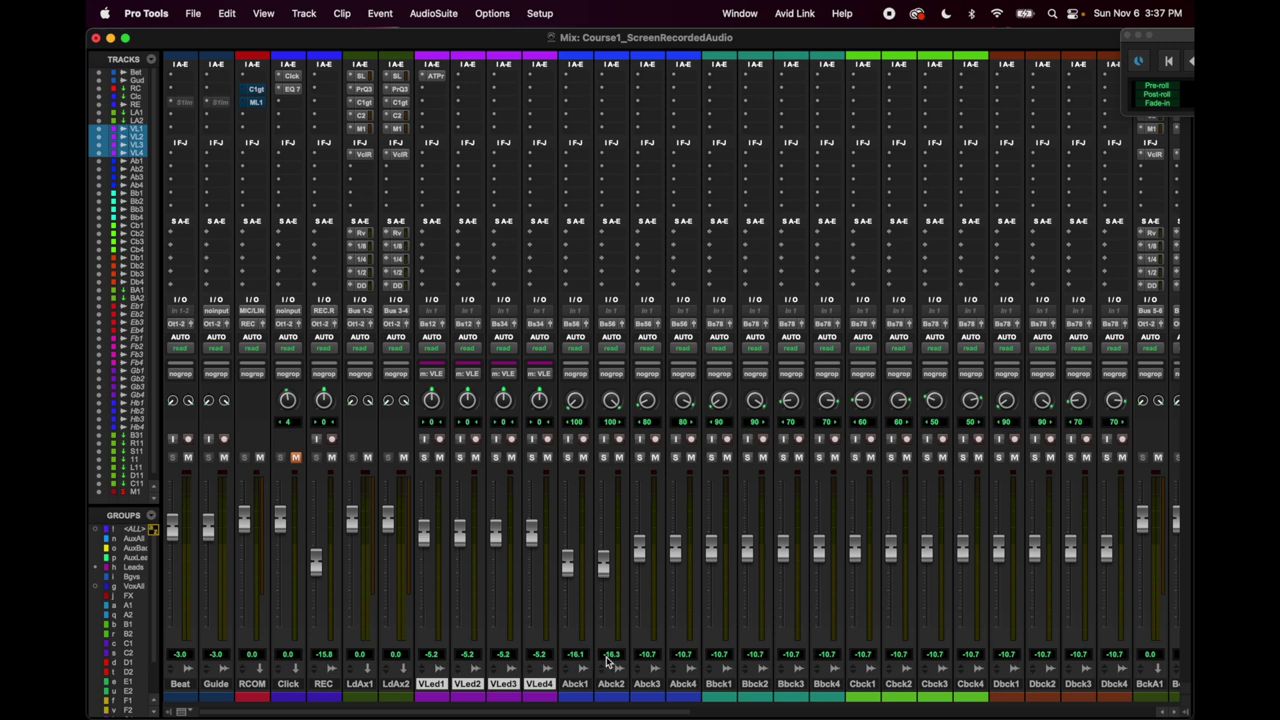
pyautogui.click(606, 567)
pyautogui.moveTo(495, 533); pyautogui.dragTo(480, 558)
pyautogui.scroll(-3, 130, 650)
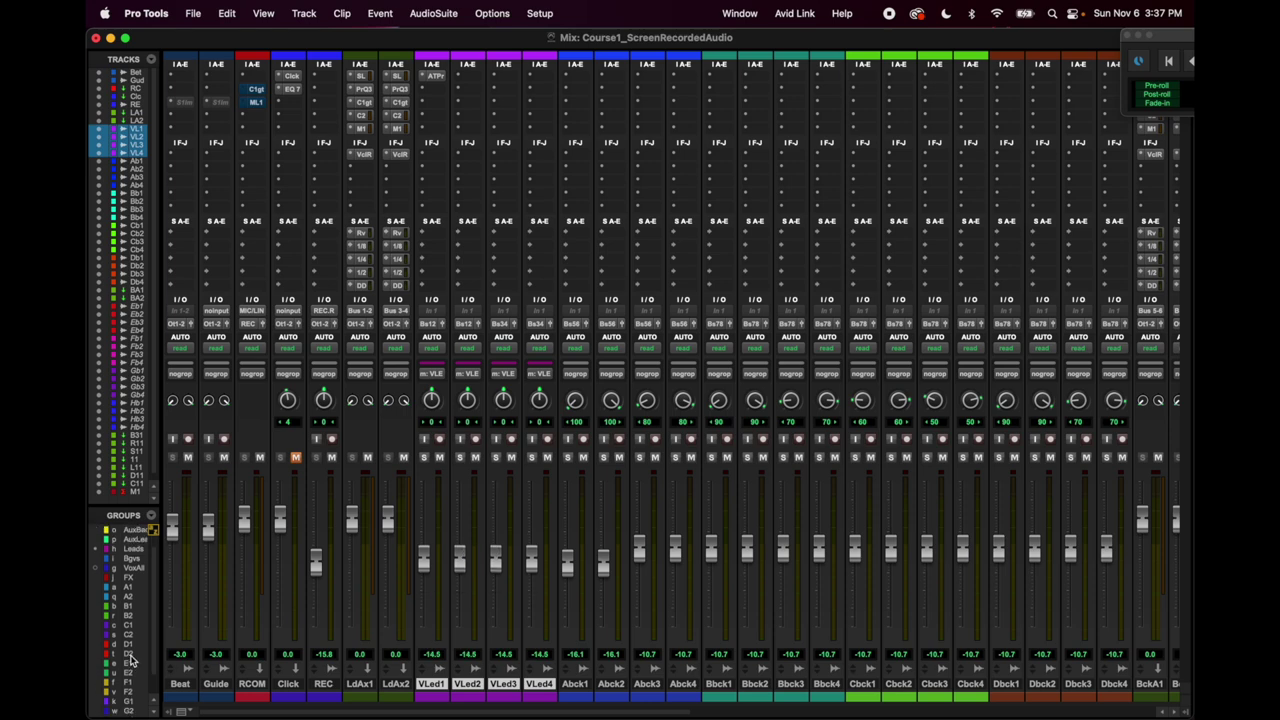
pyautogui.click(137, 712)
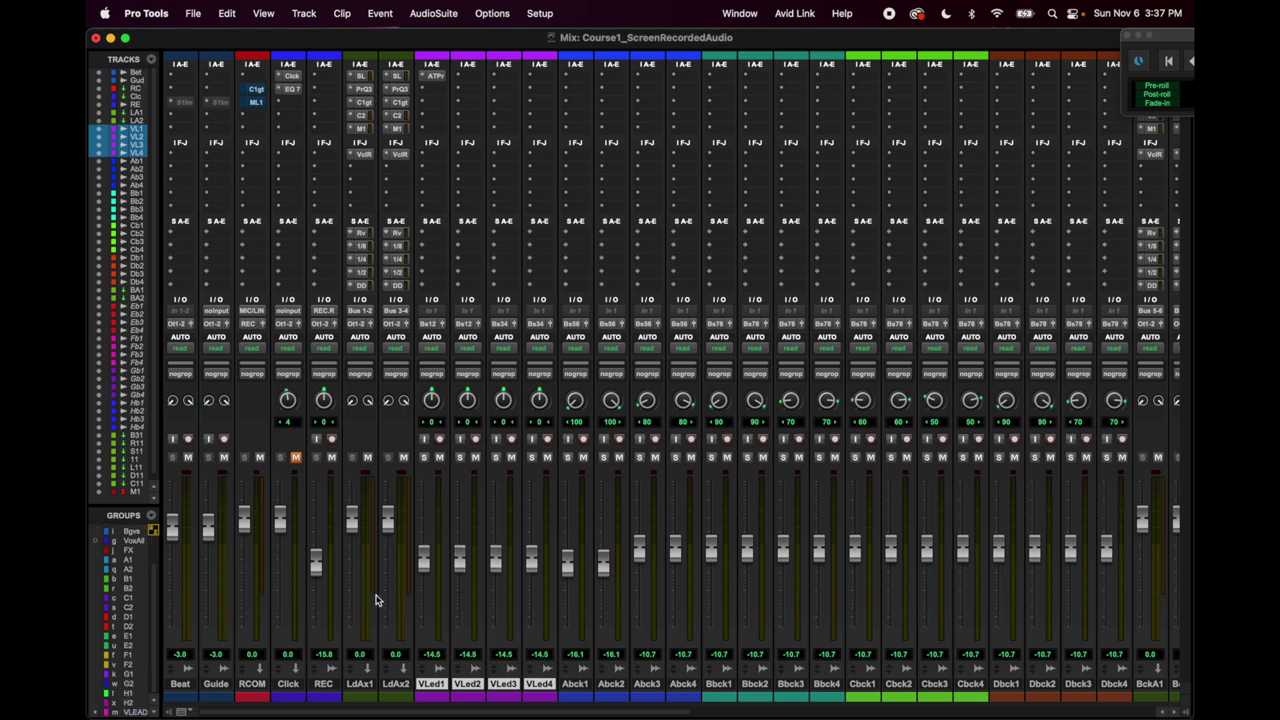
pyautogui.press('super+equal')
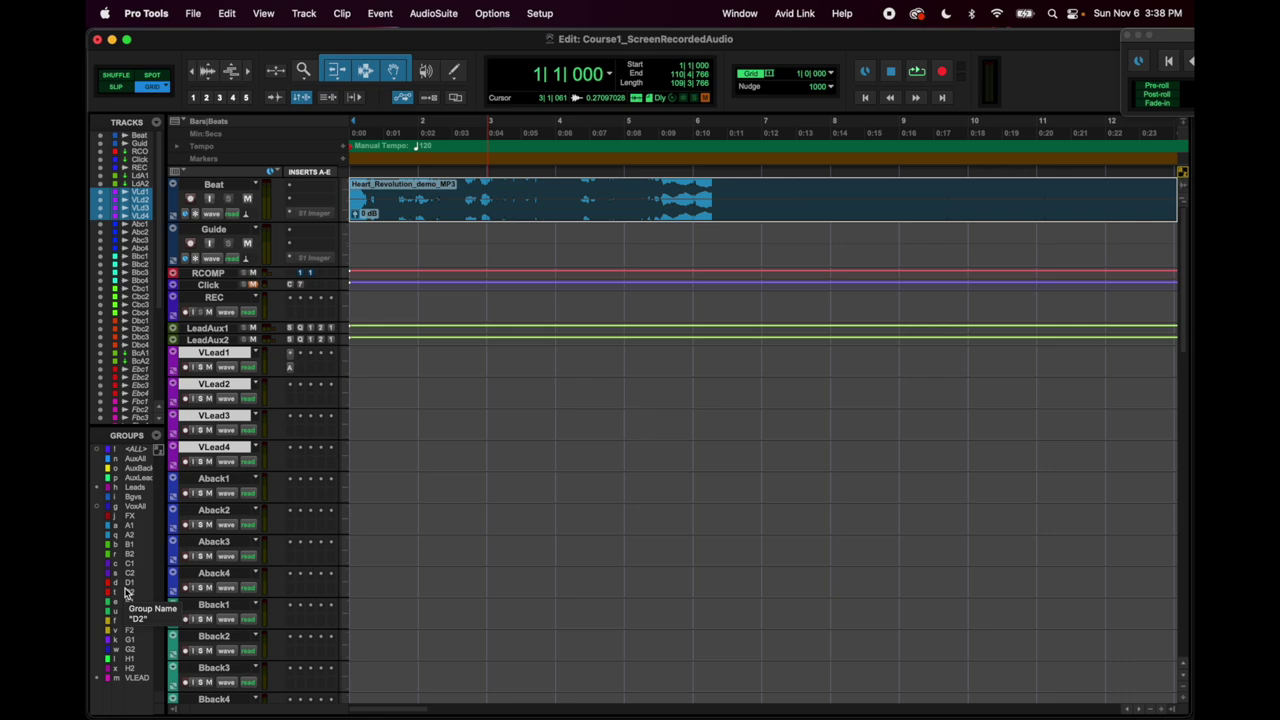
# Hide the floating Transport window, and review the ruler display options of the Edit window.
pyautogui.press('super+1')
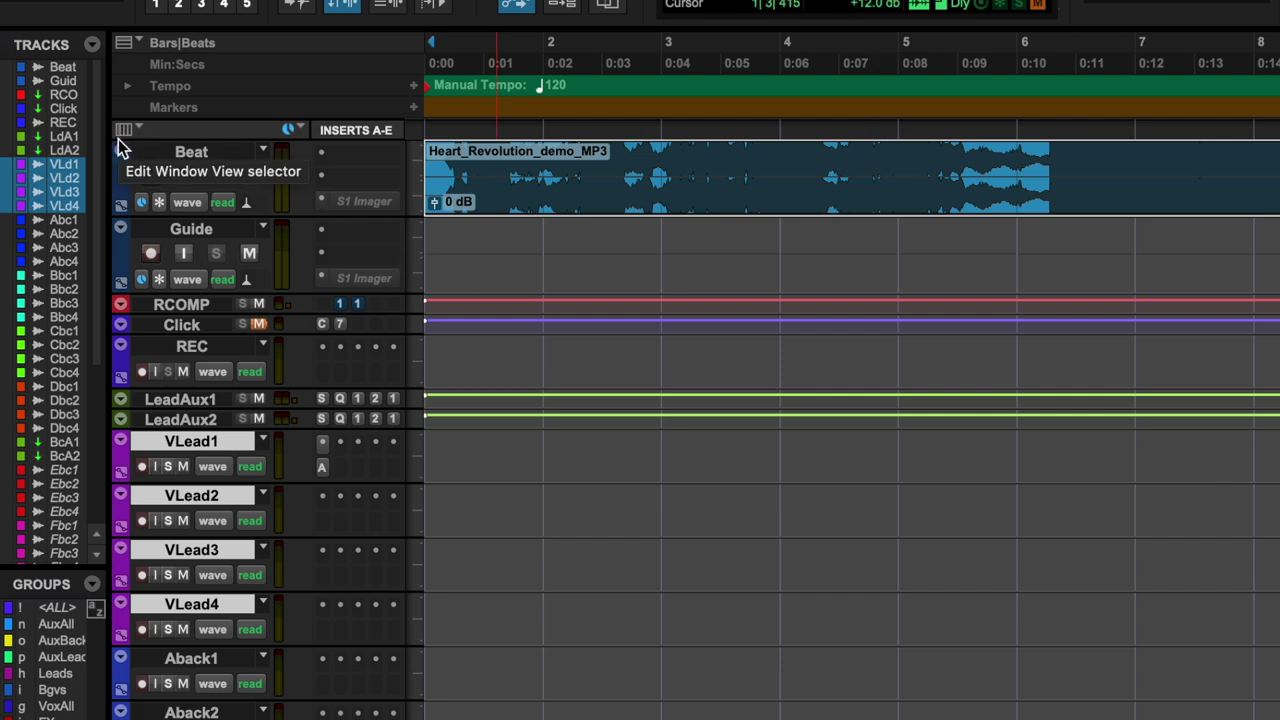
pyautogui.click(126, 42)
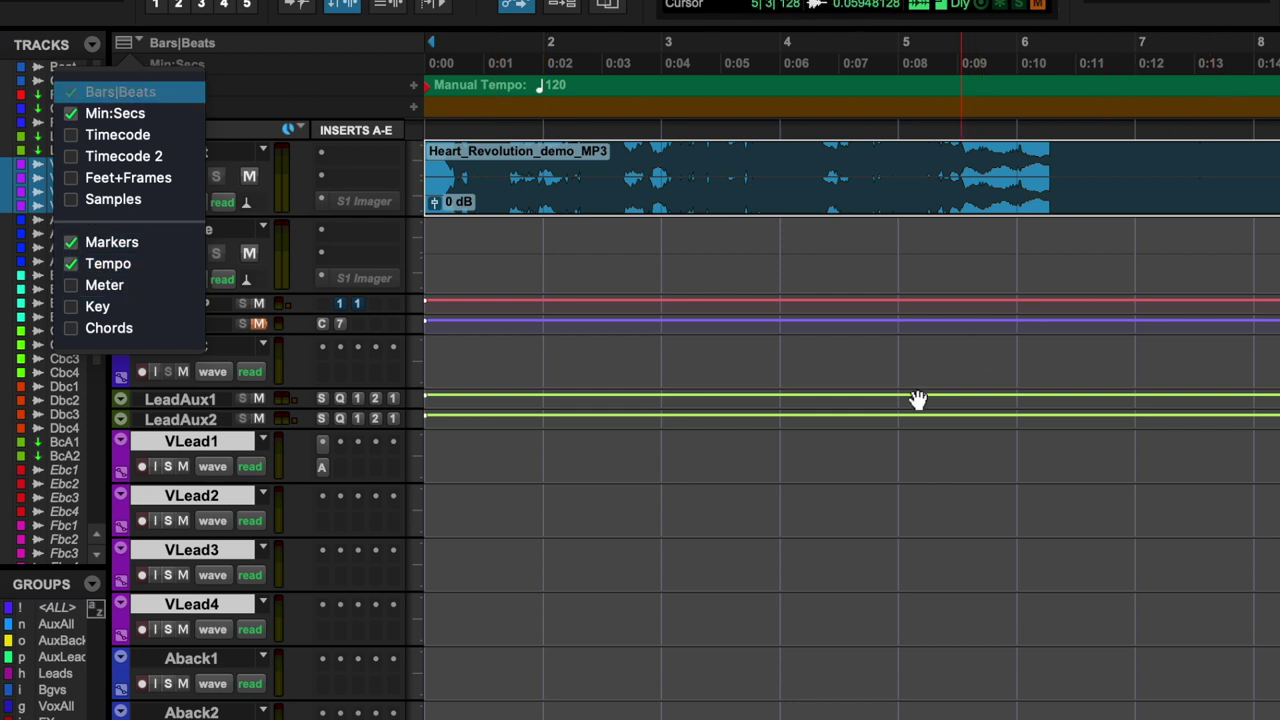
pyautogui.click(857, 522)
pyautogui.click(130, 128)
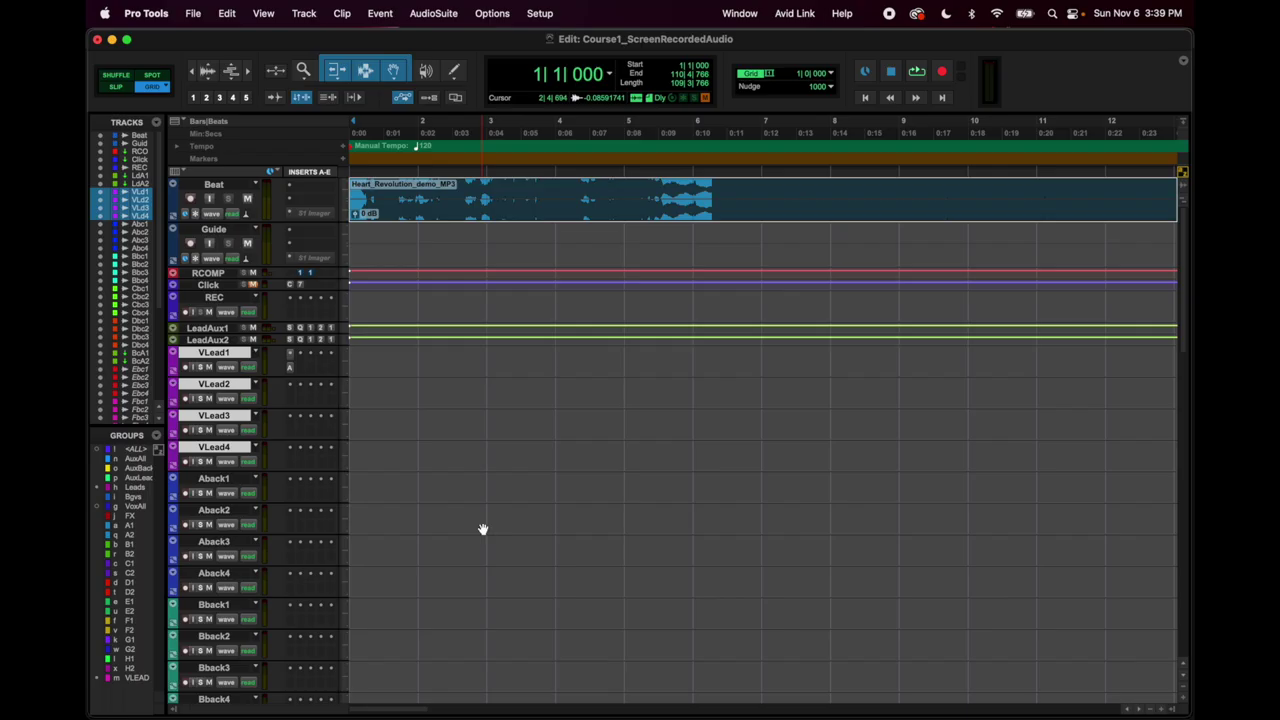
pyautogui.click(138, 43)
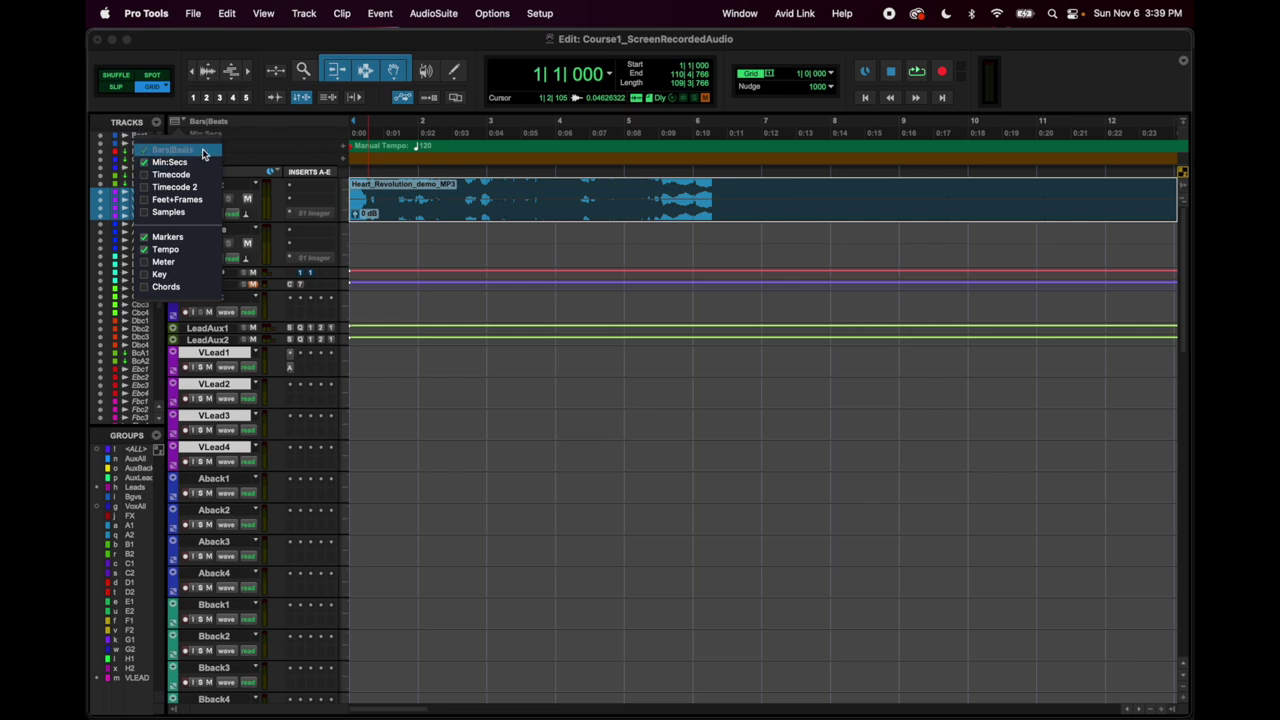
pyautogui.click(408, 240)
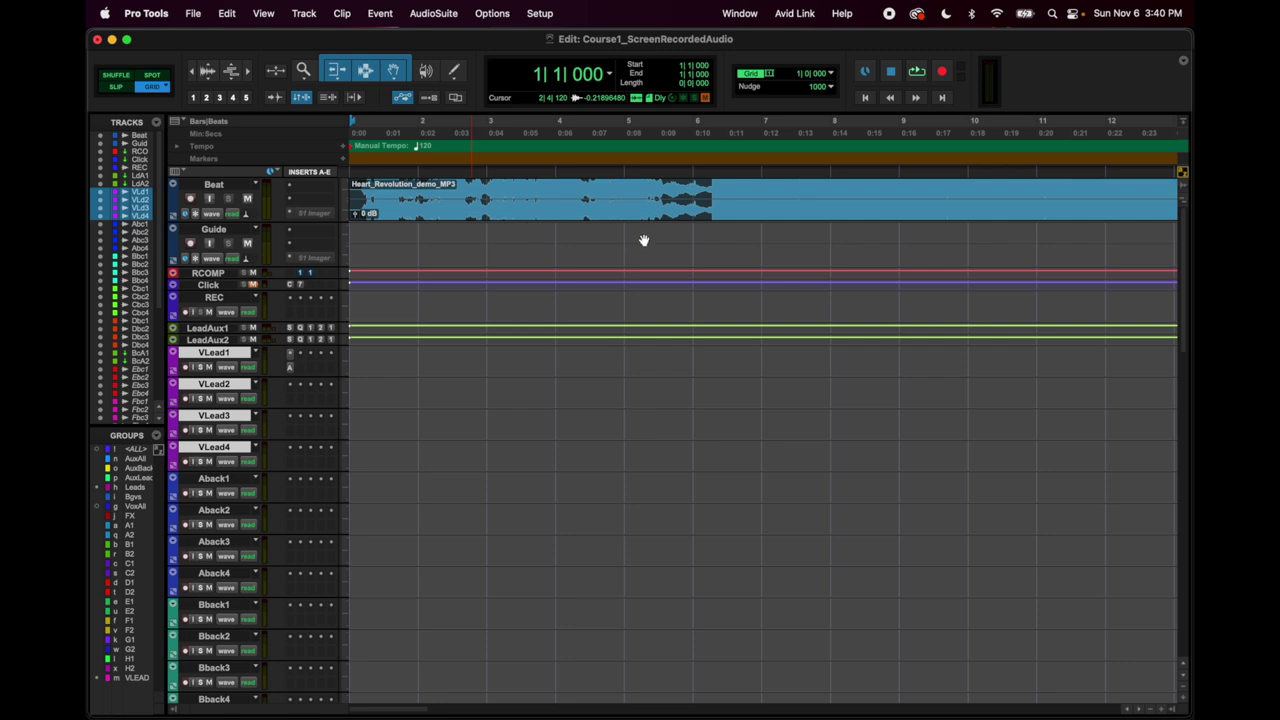
# Place the cursor at bar 6 and add a marker named Verse there.
pyautogui.click(694, 124)
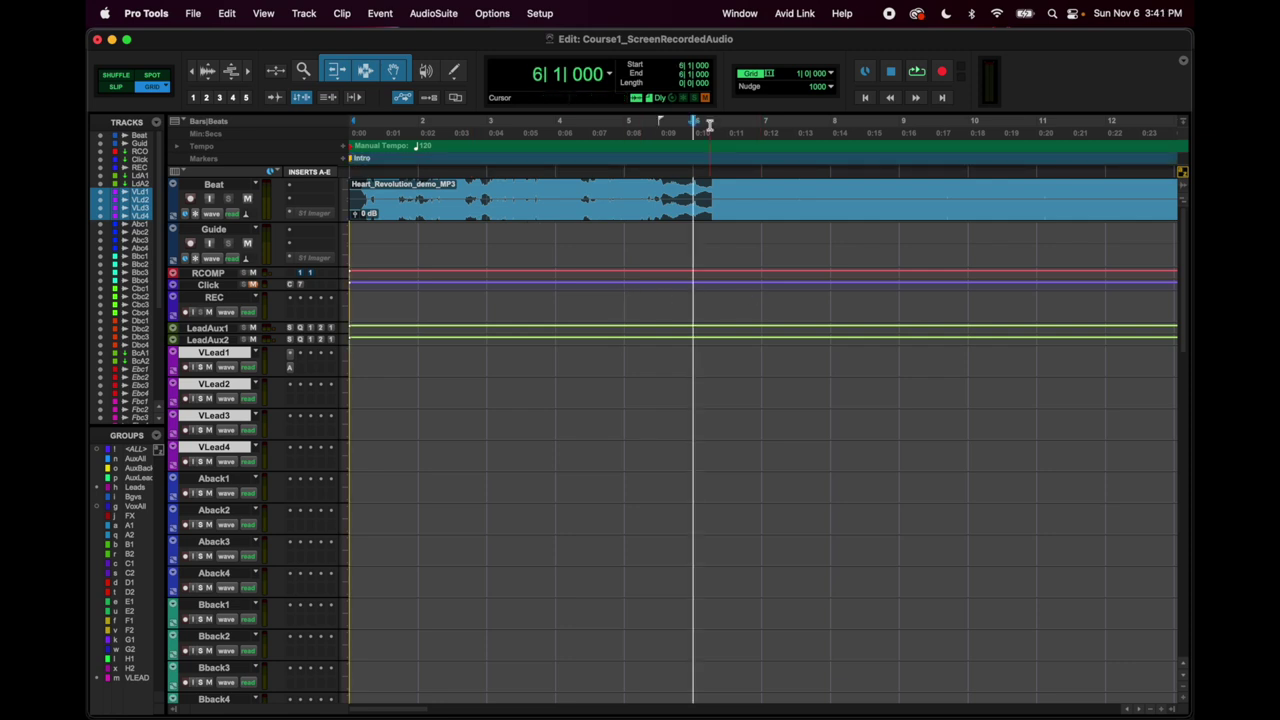
pyautogui.press('KP_Enter')
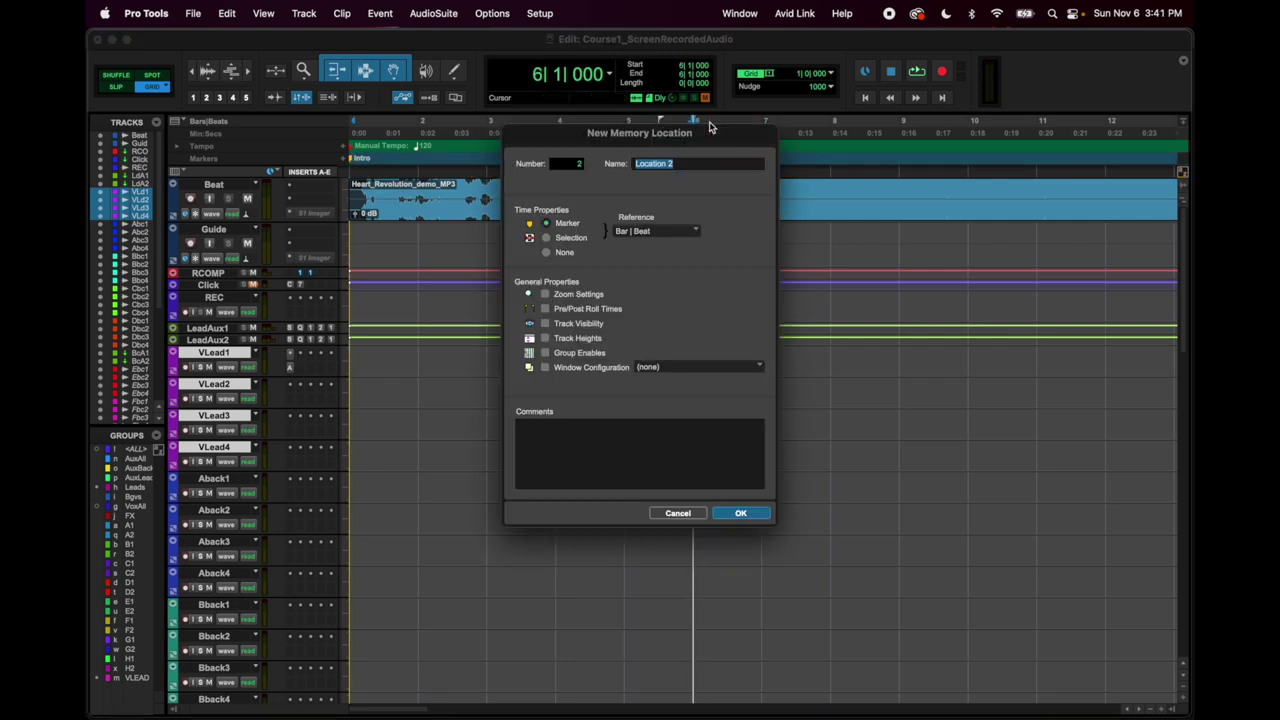
pyautogui.write('Verse')
pyautogui.press('Return')
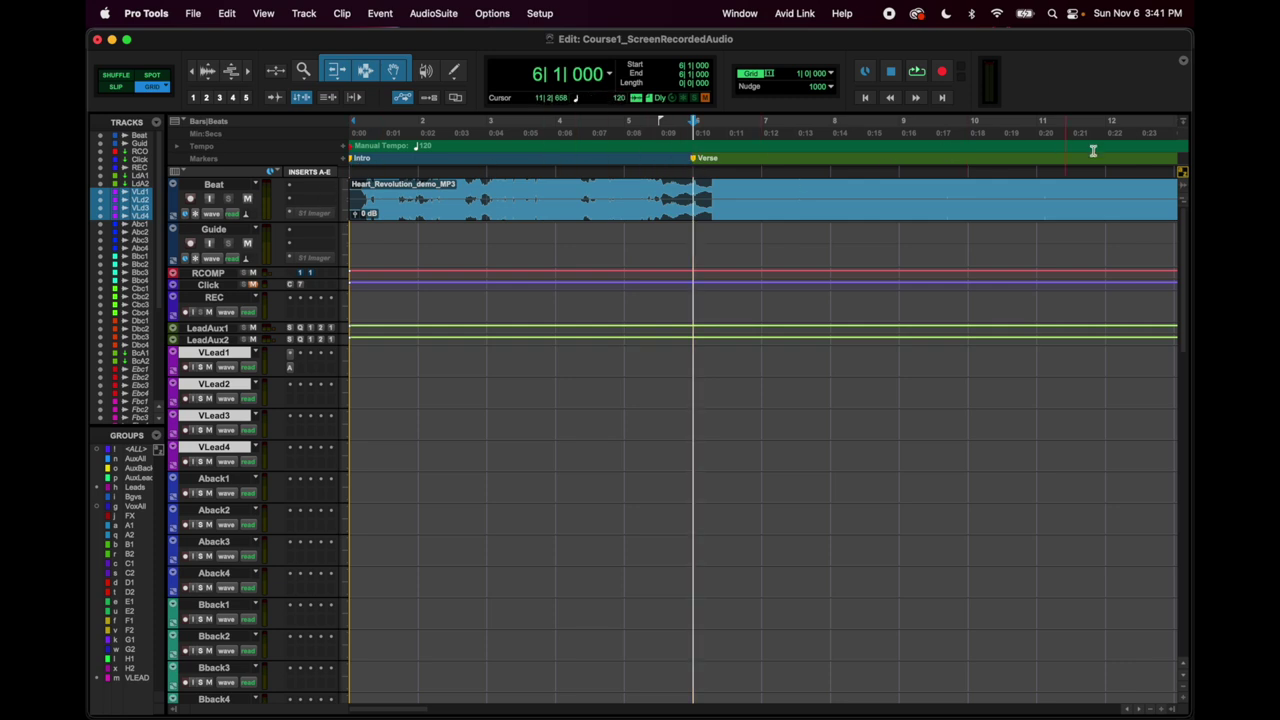
# Try moving the Verse marker along the Markers ruler, and remove it from the ruler.
pyautogui.moveTo(693, 158)
pyautogui.mouseDown()
pyautogui.moveTo(628, 160)
pyautogui.moveTo(734, 158)
pyautogui.moveTo(694, 158)
pyautogui.mouseUp()
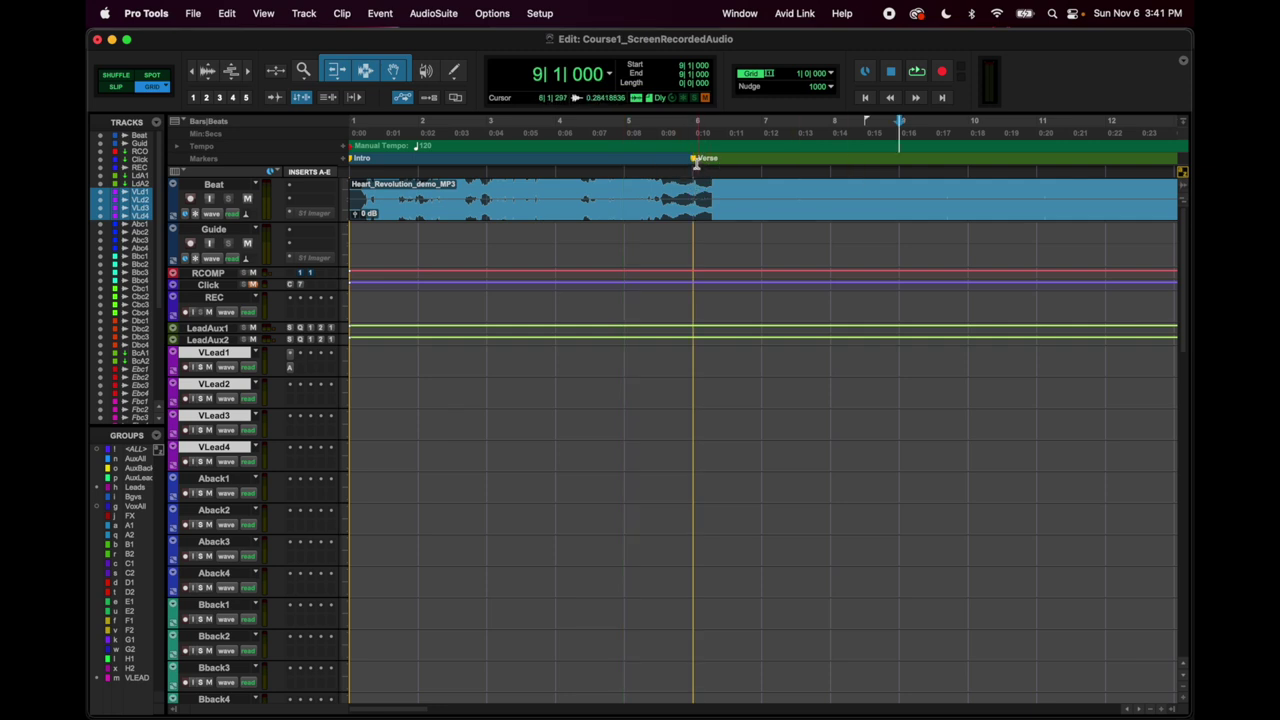
pyautogui.moveTo(695, 162); pyautogui.dragTo(700, 202)
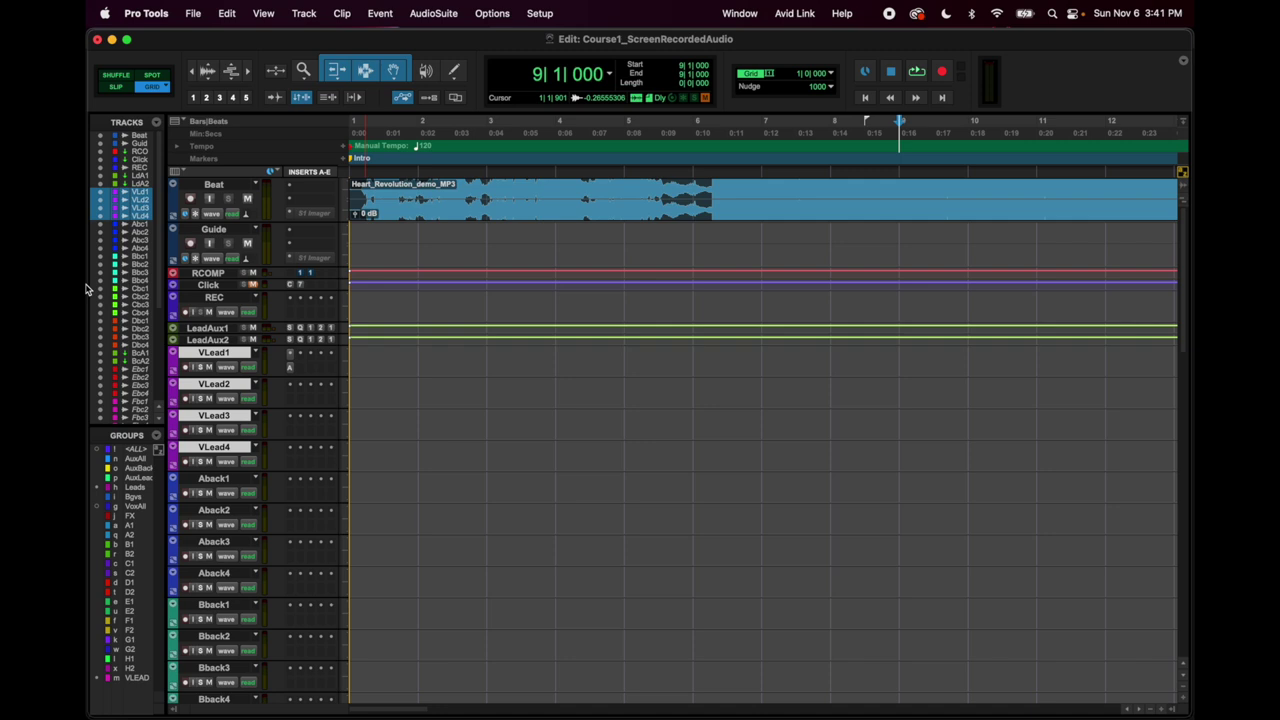
# Review the ruler display options, and expand and collapse the tempo editor.
pyautogui.click(176, 121)
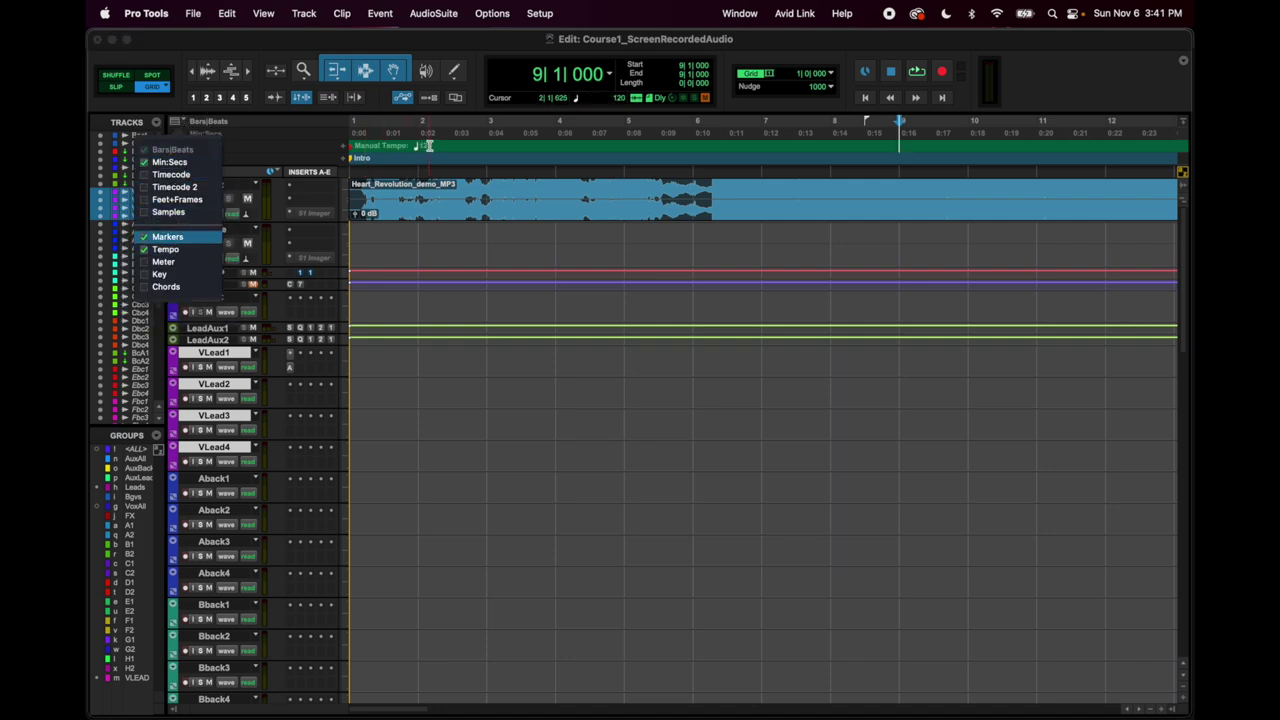
pyautogui.click(281, 151)
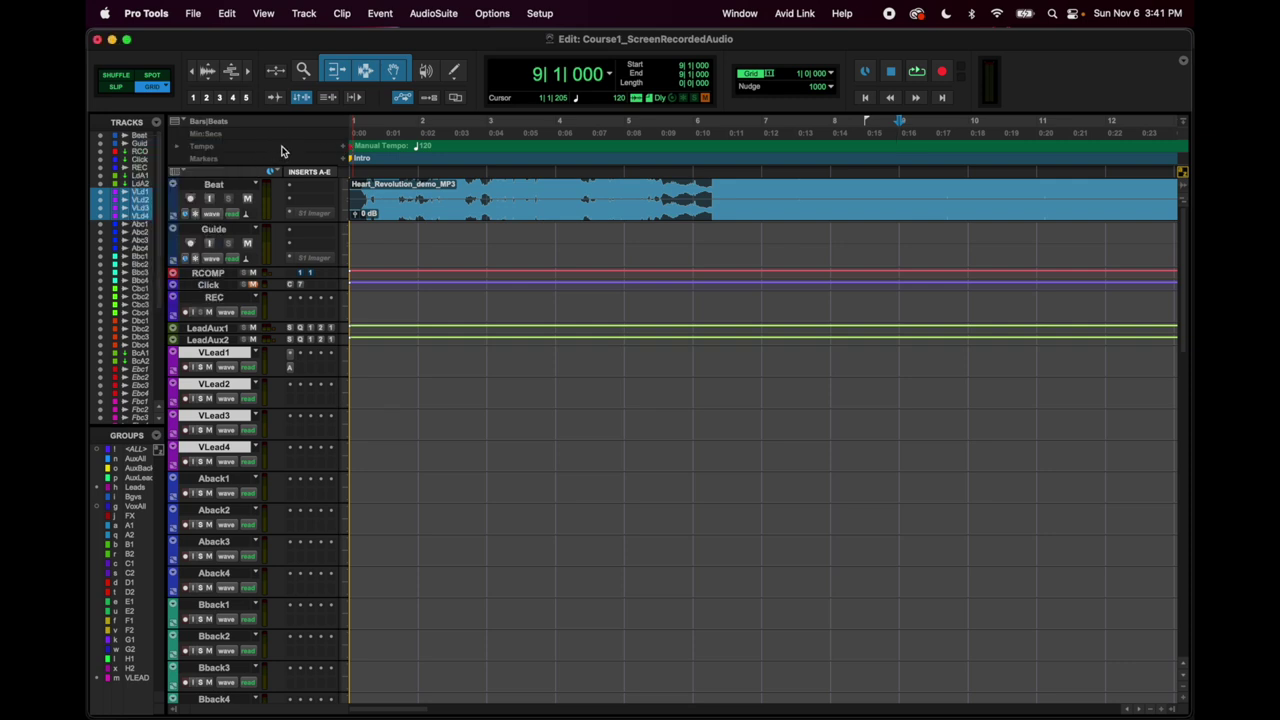
pyautogui.click(177, 146)
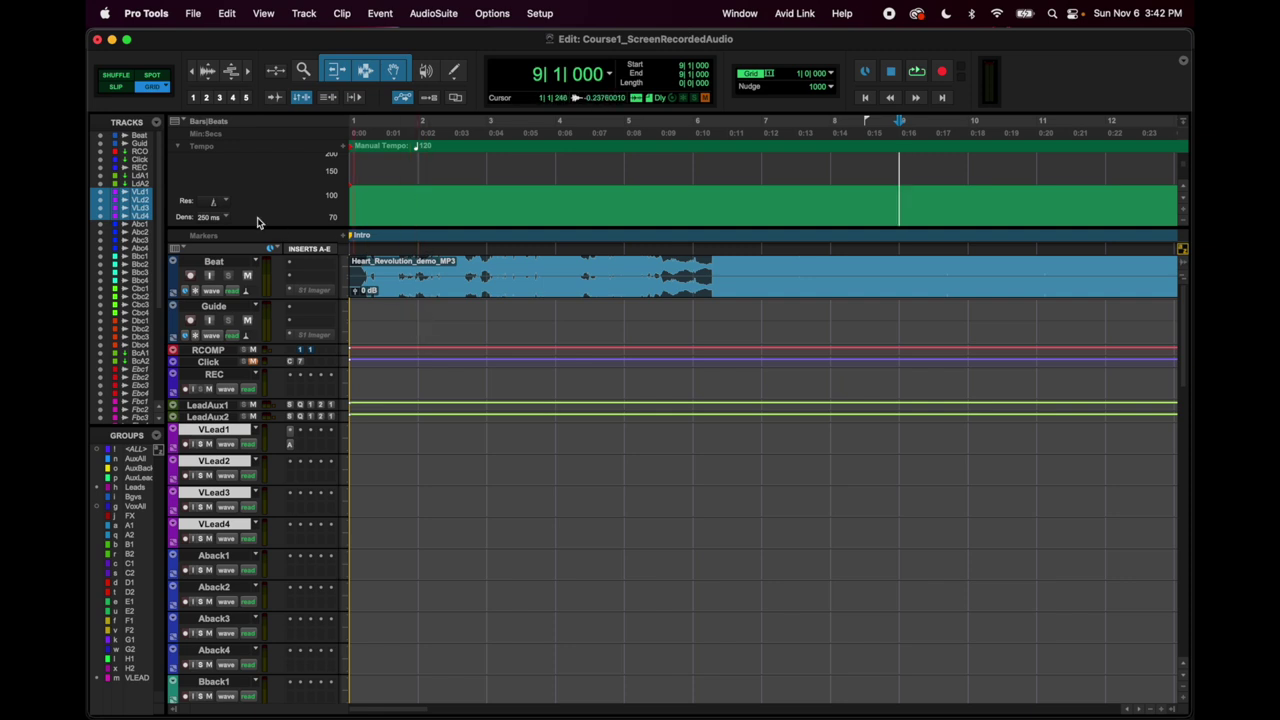
pyautogui.click(177, 146)
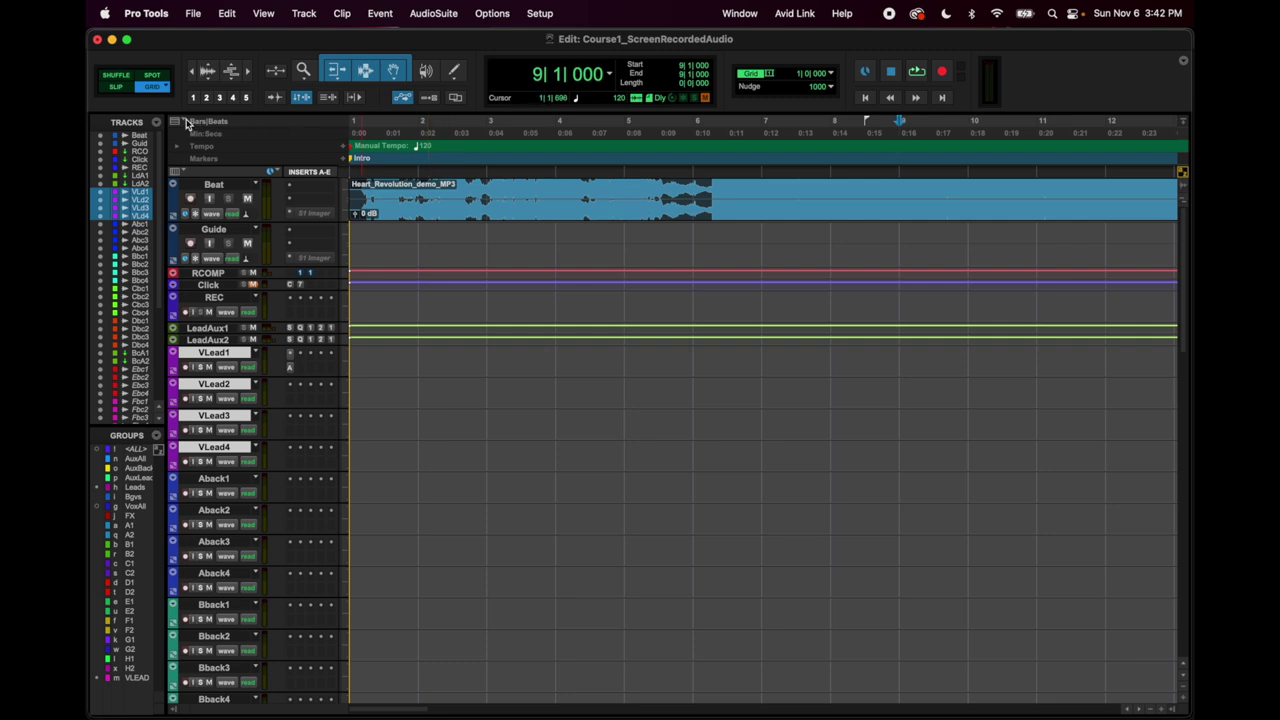
# Show the Comments column in the Edit window, and try out the Mic Preamps and Instrument columns.
pyautogui.click(186, 177)
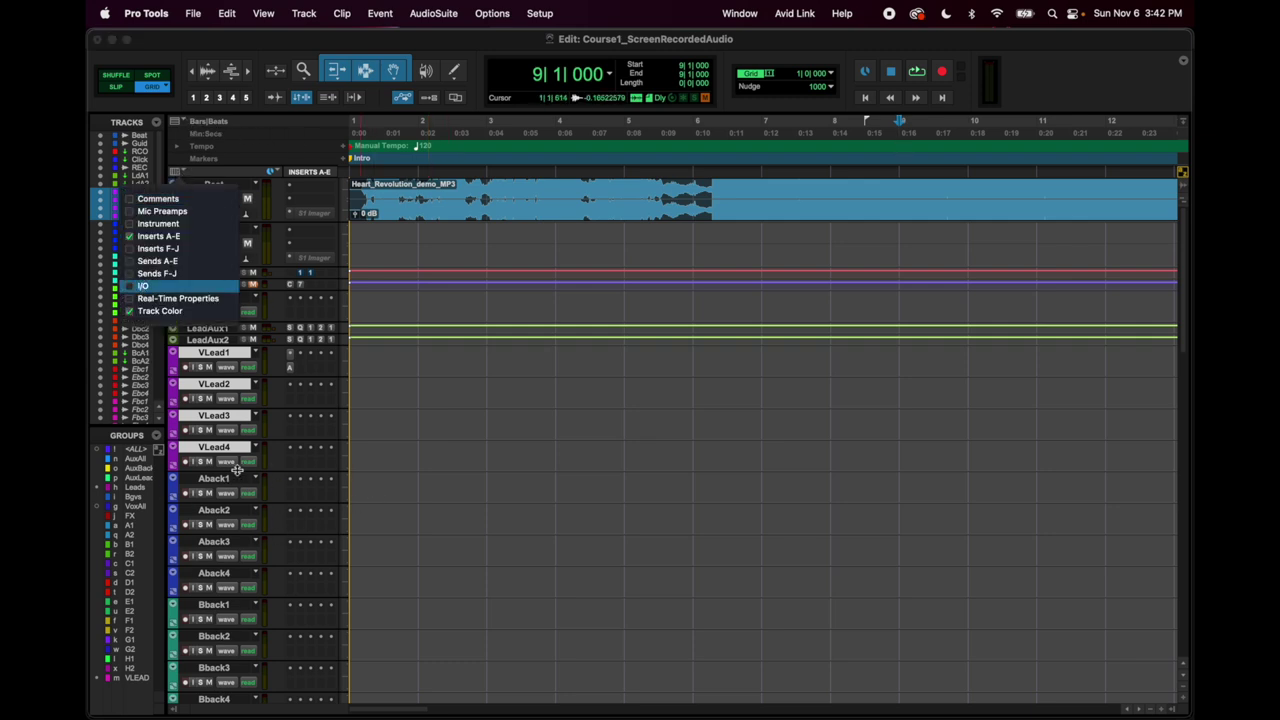
pyautogui.click(172, 199)
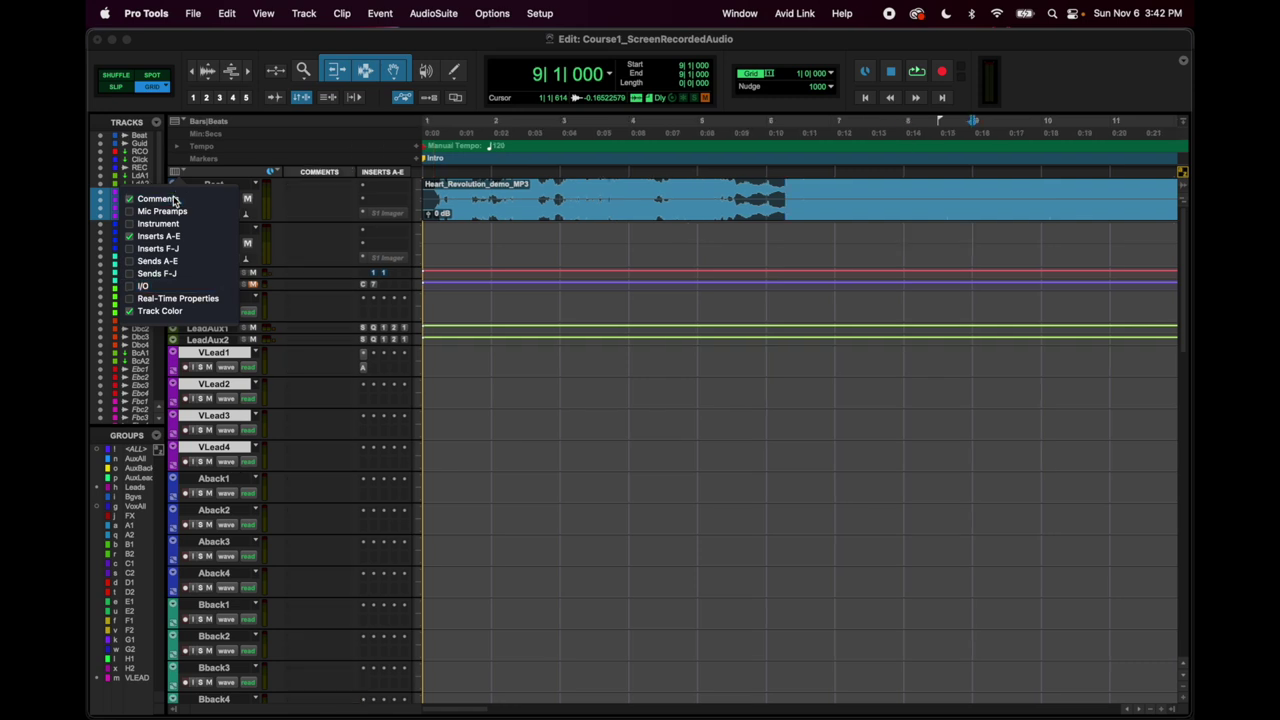
pyautogui.click(143, 213)
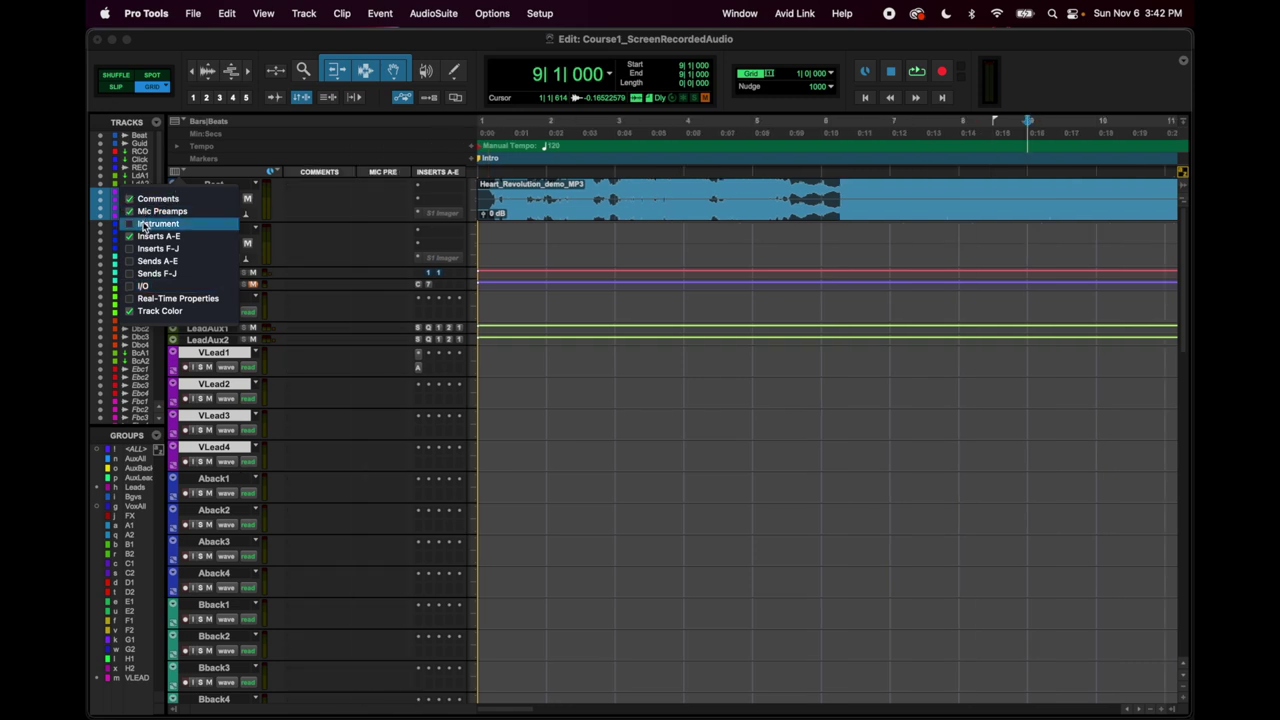
pyautogui.click(130, 224)
pyautogui.click(128, 224)
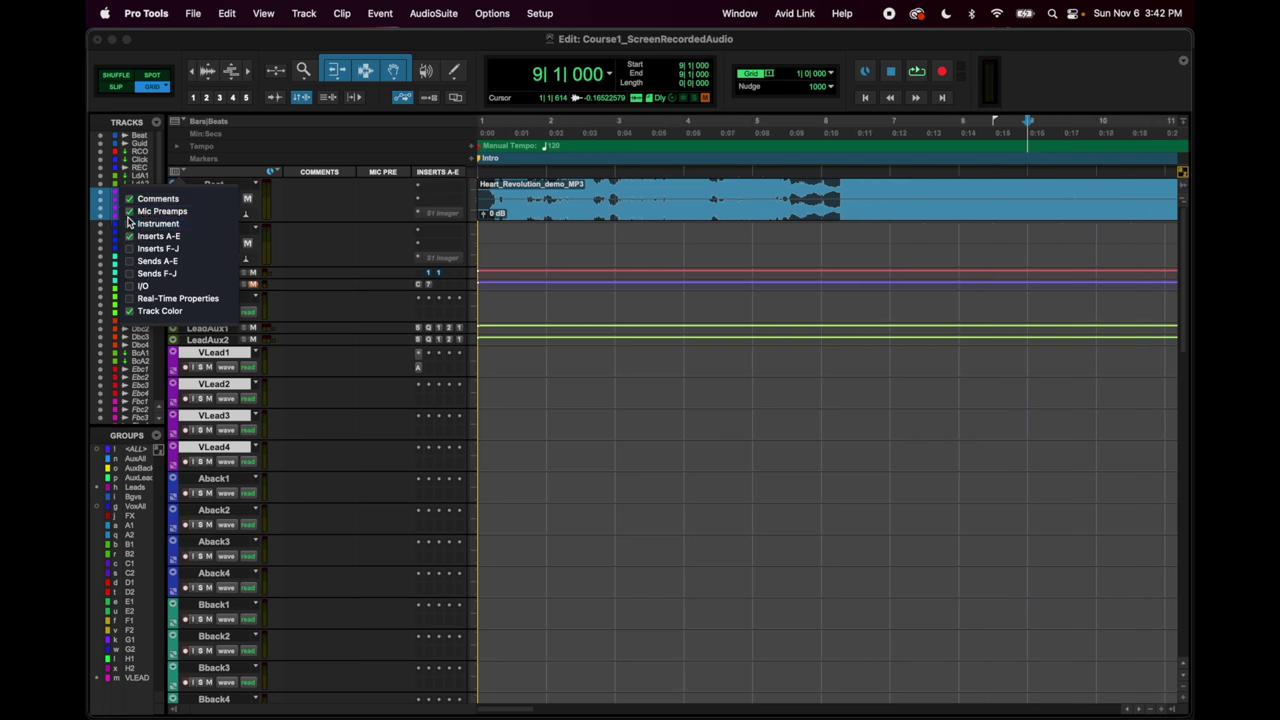
pyautogui.click(130, 211)
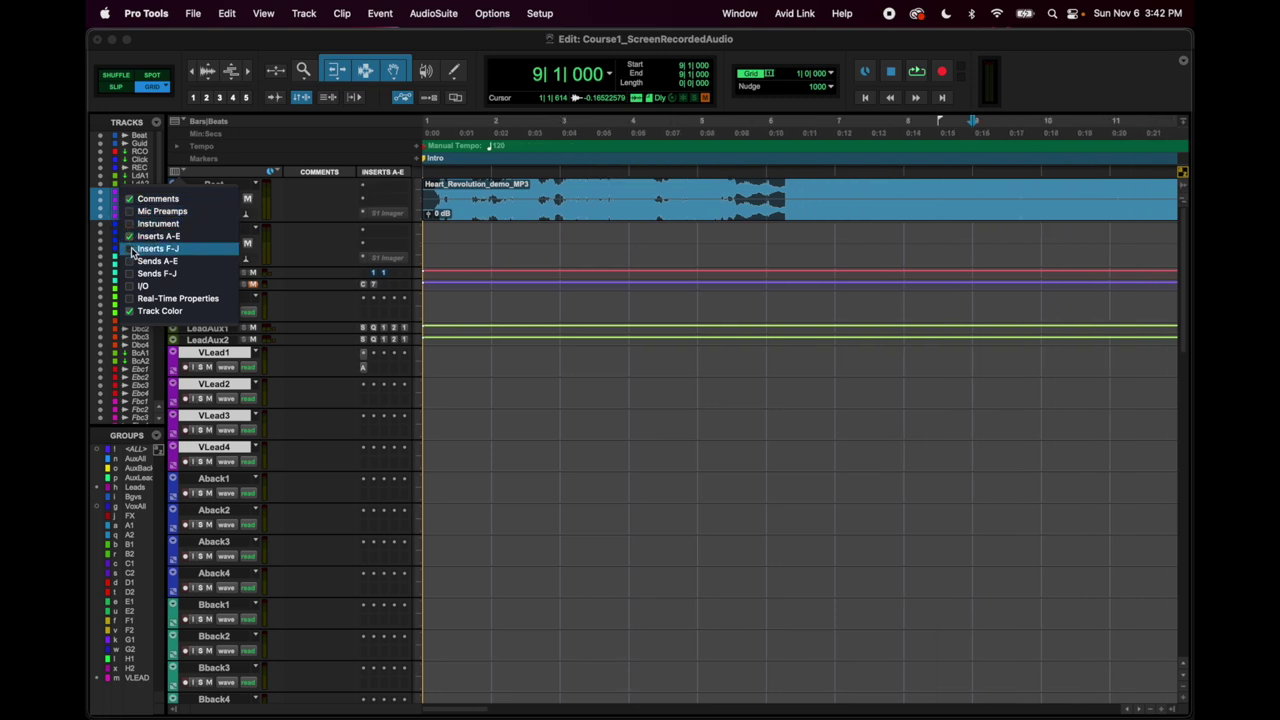
# Show the Sends A-E and I/O columns for the tracks.
pyautogui.click(130, 262)
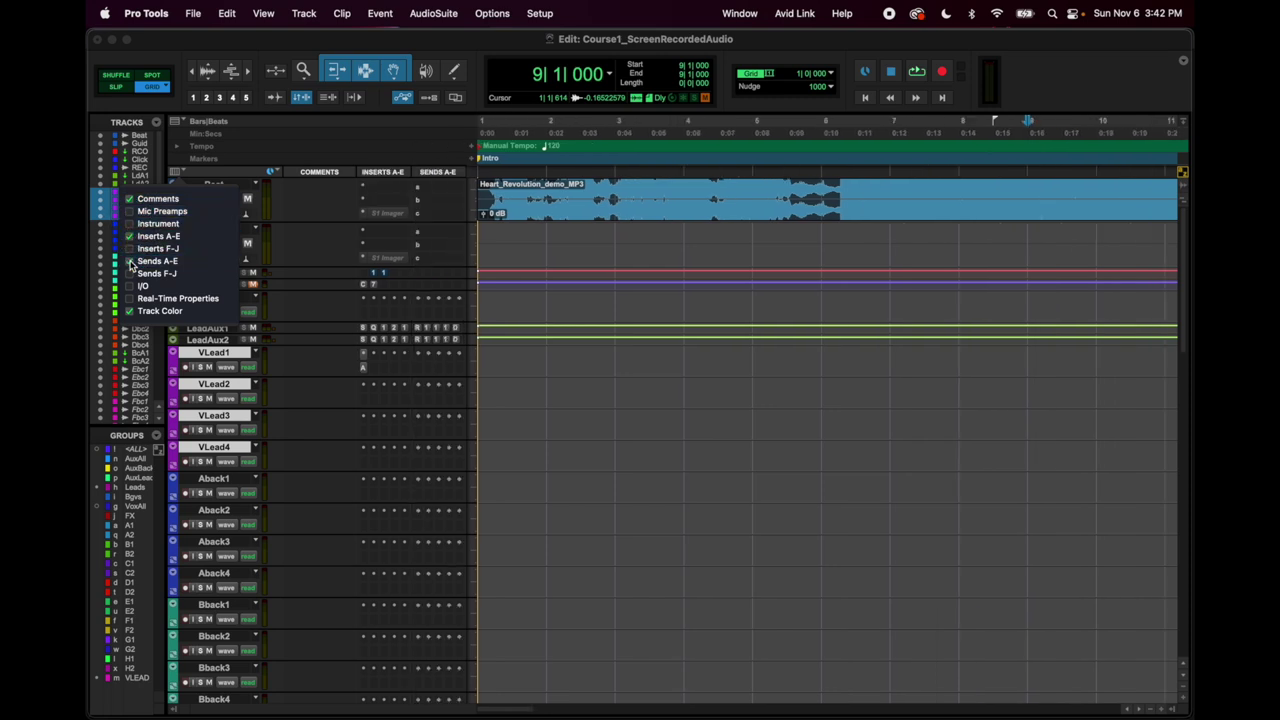
pyautogui.click(130, 288)
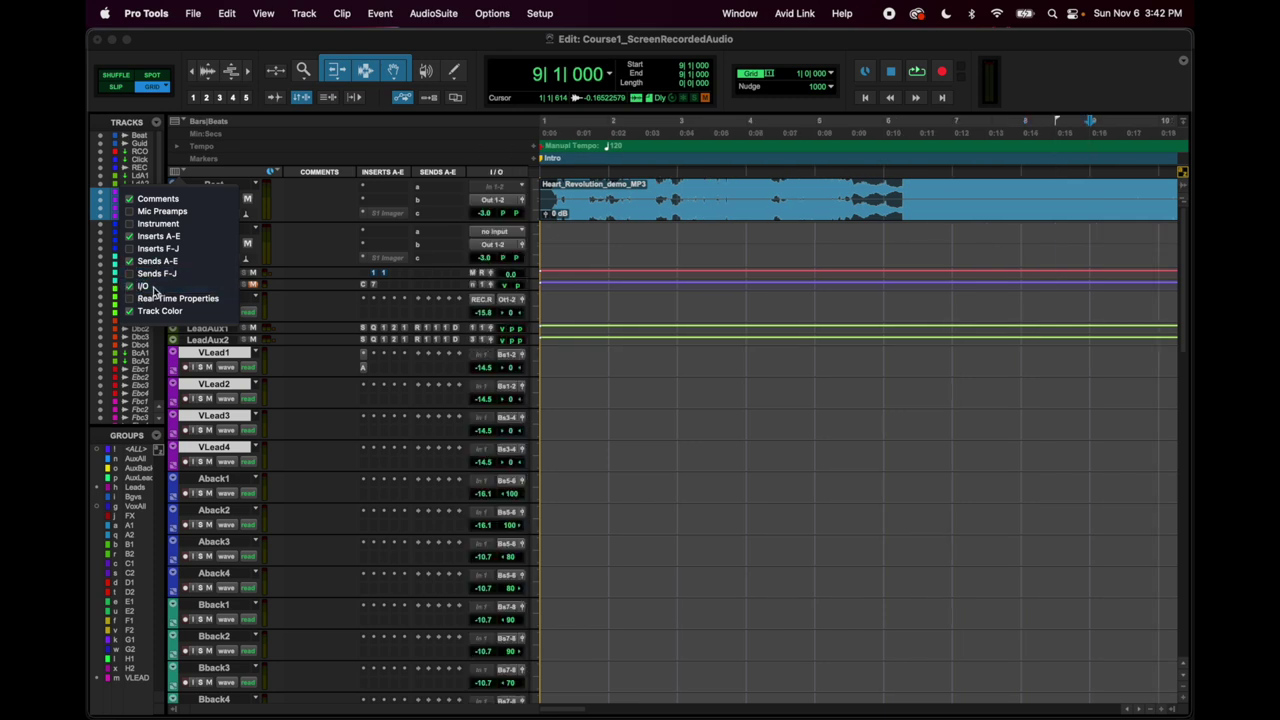
pyautogui.click(522, 302)
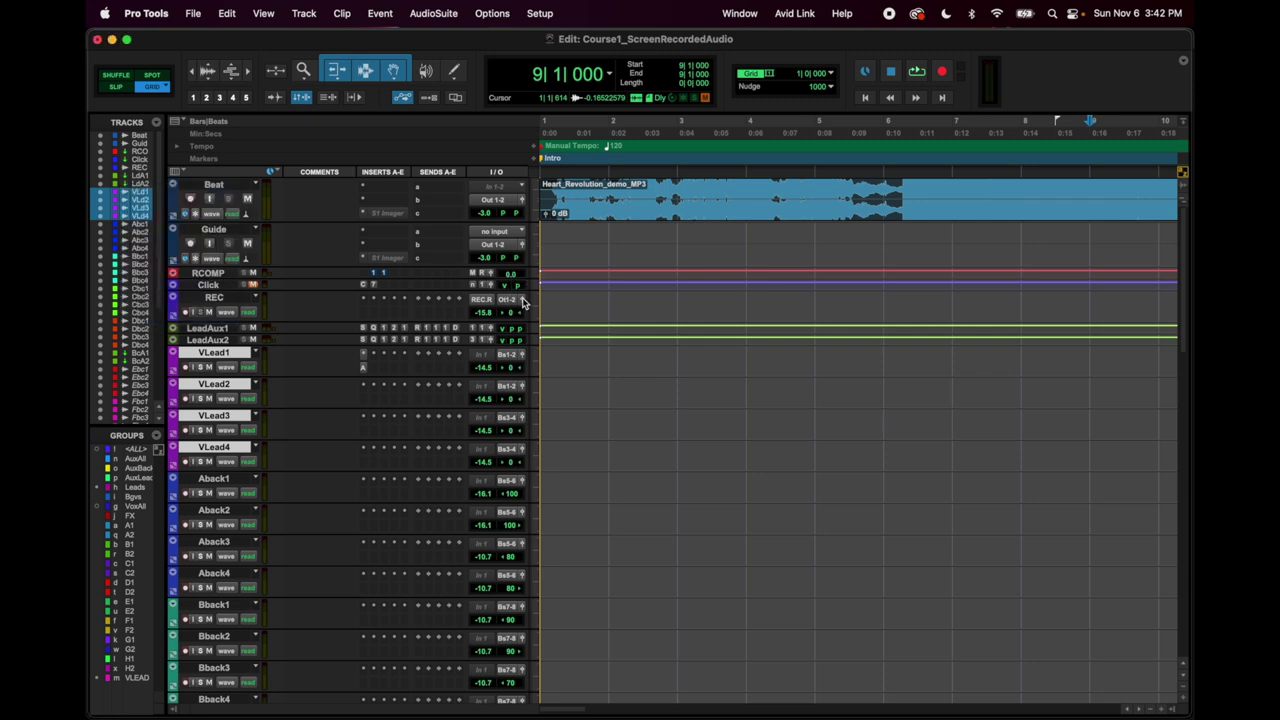
# Lower the Guide track's volume to -9.9 dB in its output window, and view the Mix window briefly.
pyautogui.click(522, 246)
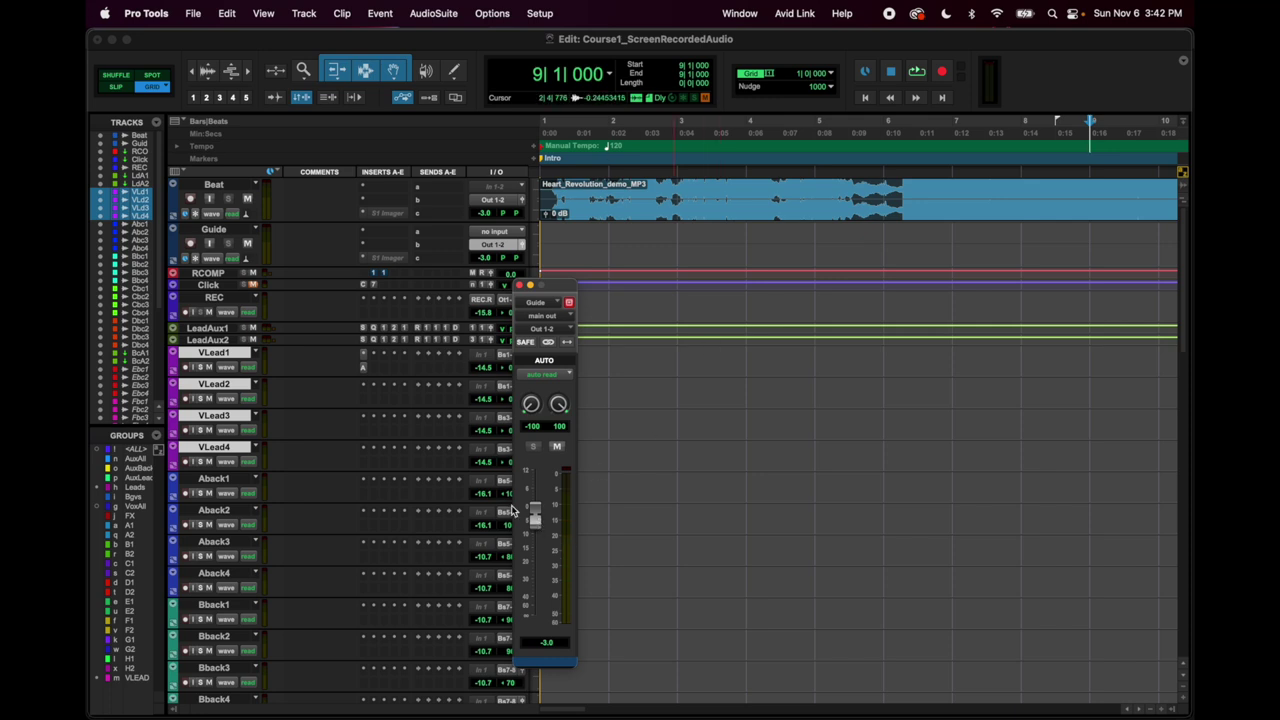
pyautogui.moveTo(532, 515); pyautogui.dragTo(535, 542)
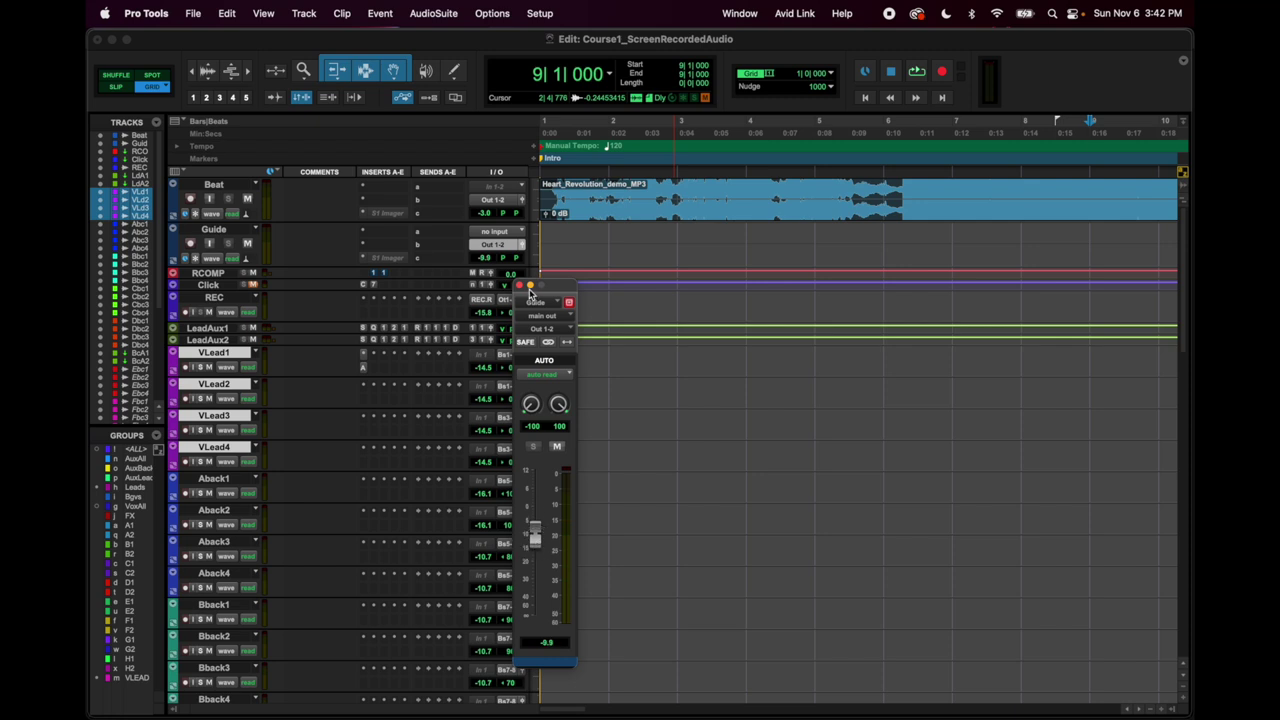
pyautogui.click(519, 287)
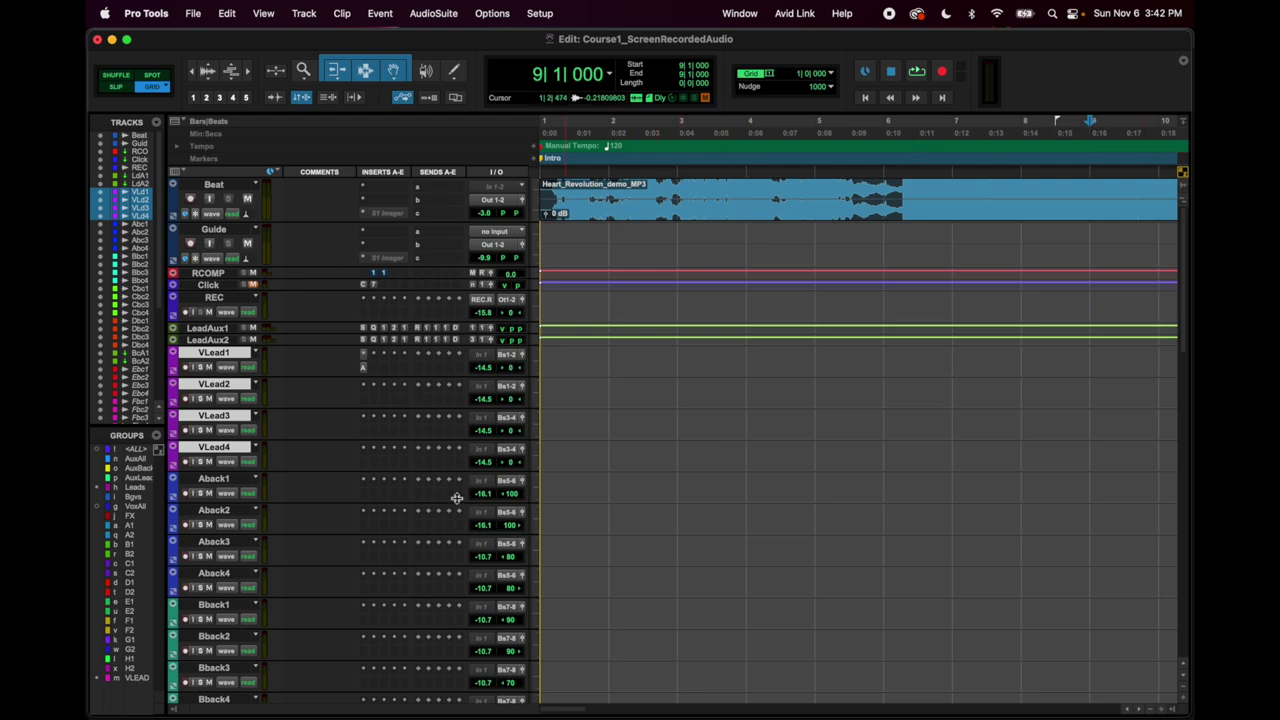
pyautogui.press('super+equal')
pyautogui.press('super+equal')
# Hide the Sends A-E, I/O and Comments columns from the Edit window.
pyautogui.click(183, 173)
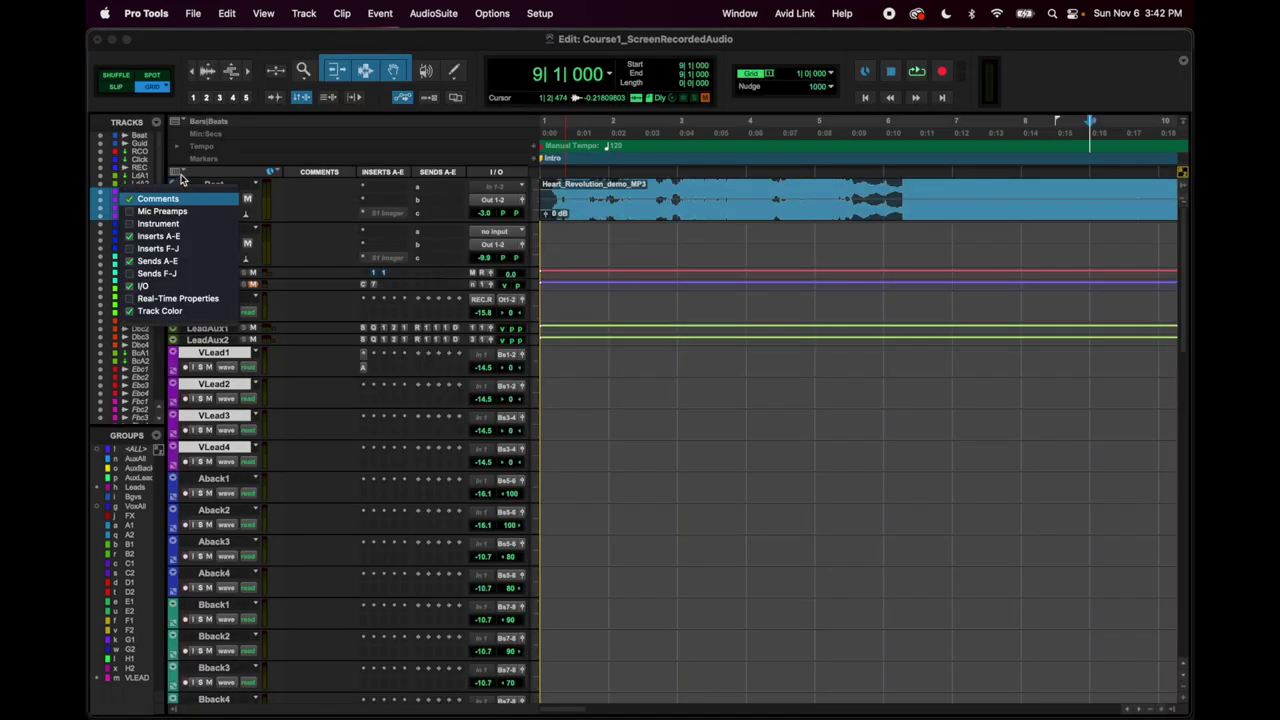
pyautogui.click(130, 260)
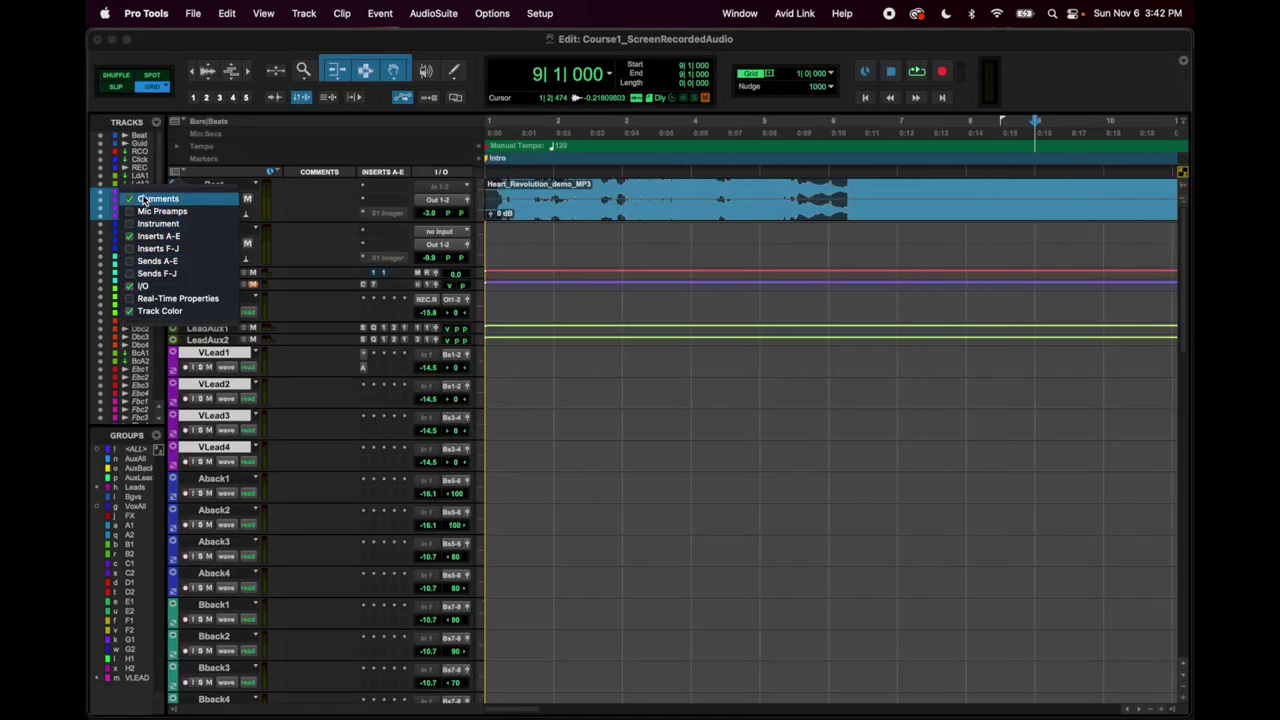
pyautogui.click(135, 287)
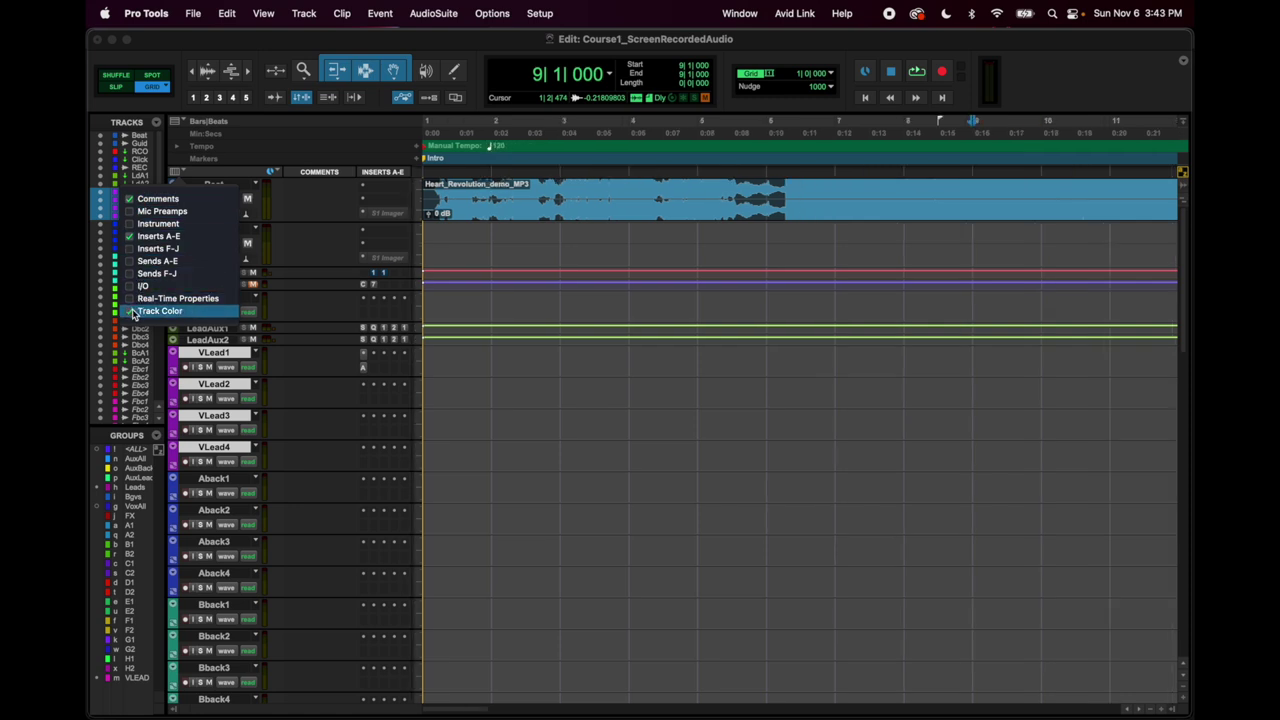
pyautogui.click(530, 351)
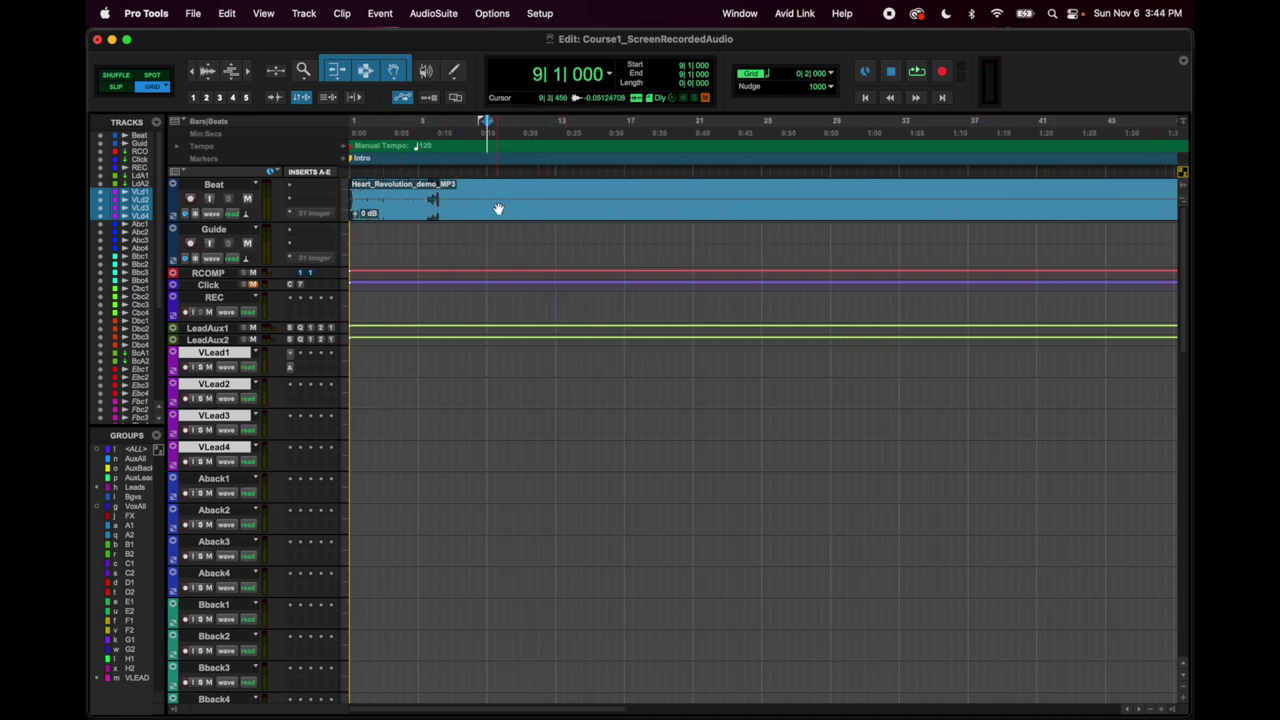
# Try selecting from 9|3|000 to 26|3|000 on the Beat track, and reveal the Clips list.
pyautogui.moveTo(496, 195); pyautogui.dragTo(786, 211)
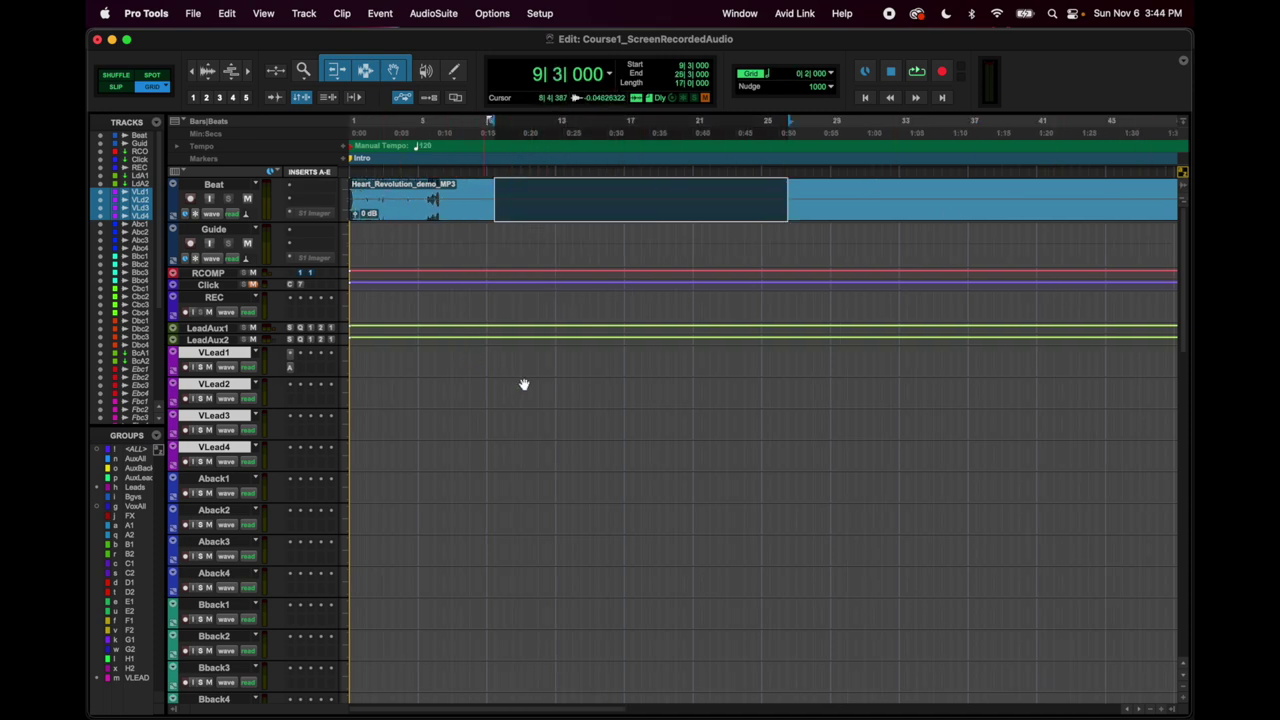
pyautogui.click(634, 379)
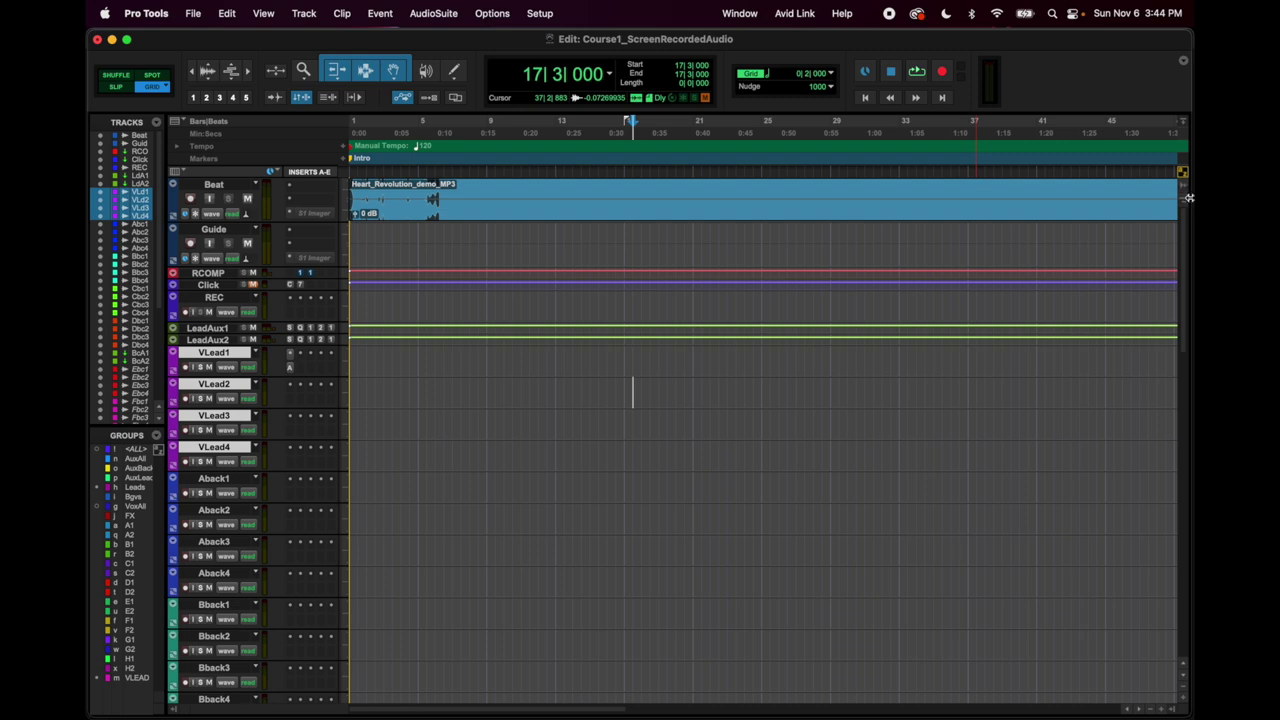
pyautogui.moveTo(1188, 197); pyautogui.dragTo(1083, 252)
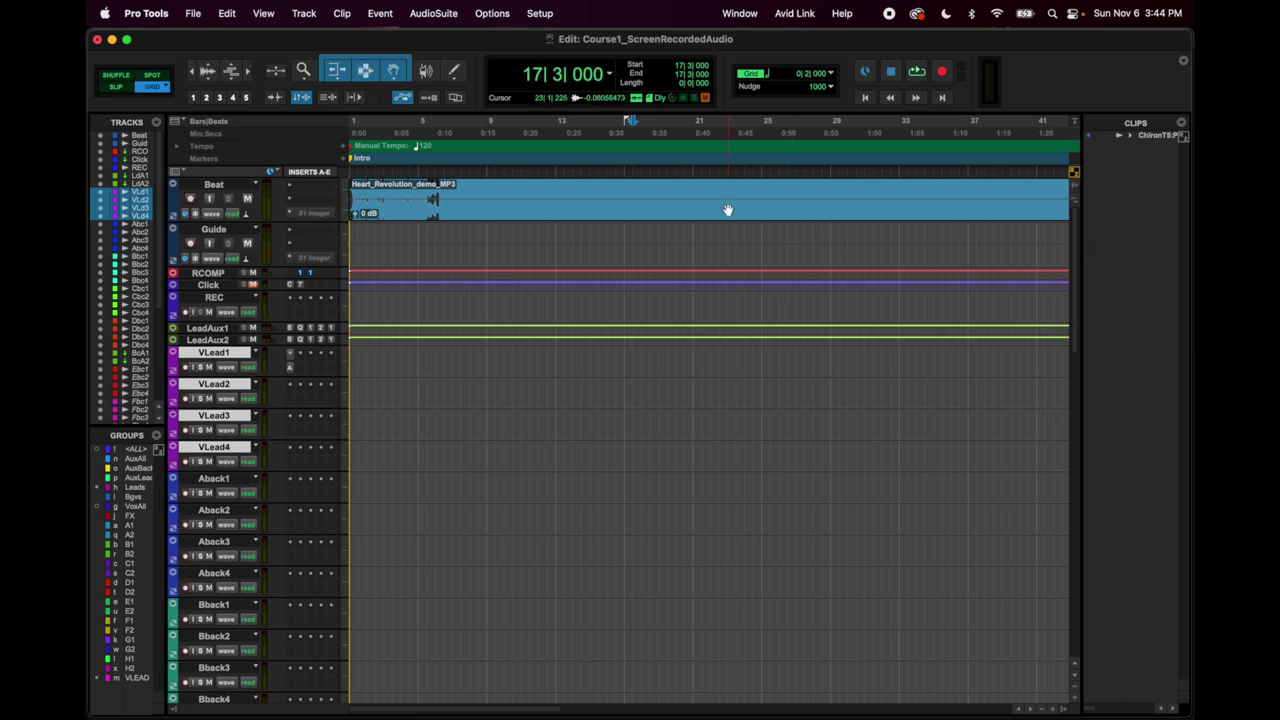
# Separate the Beat clip into pieces at 20|1|000 to 23|3|000 and at 25|1|000 to 32|3|000.
pyautogui.moveTo(677, 194); pyautogui.dragTo(736, 193)
pyautogui.press('super+e')
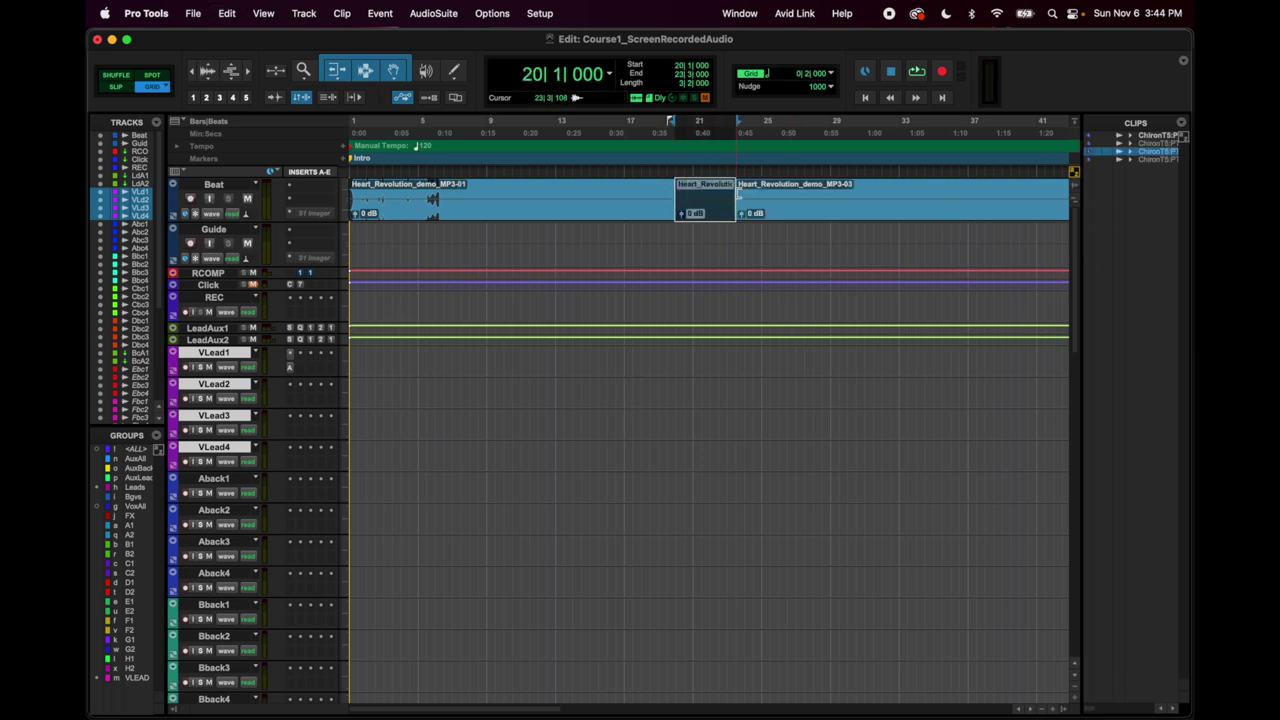
pyautogui.moveTo(757, 192); pyautogui.dragTo(886, 191)
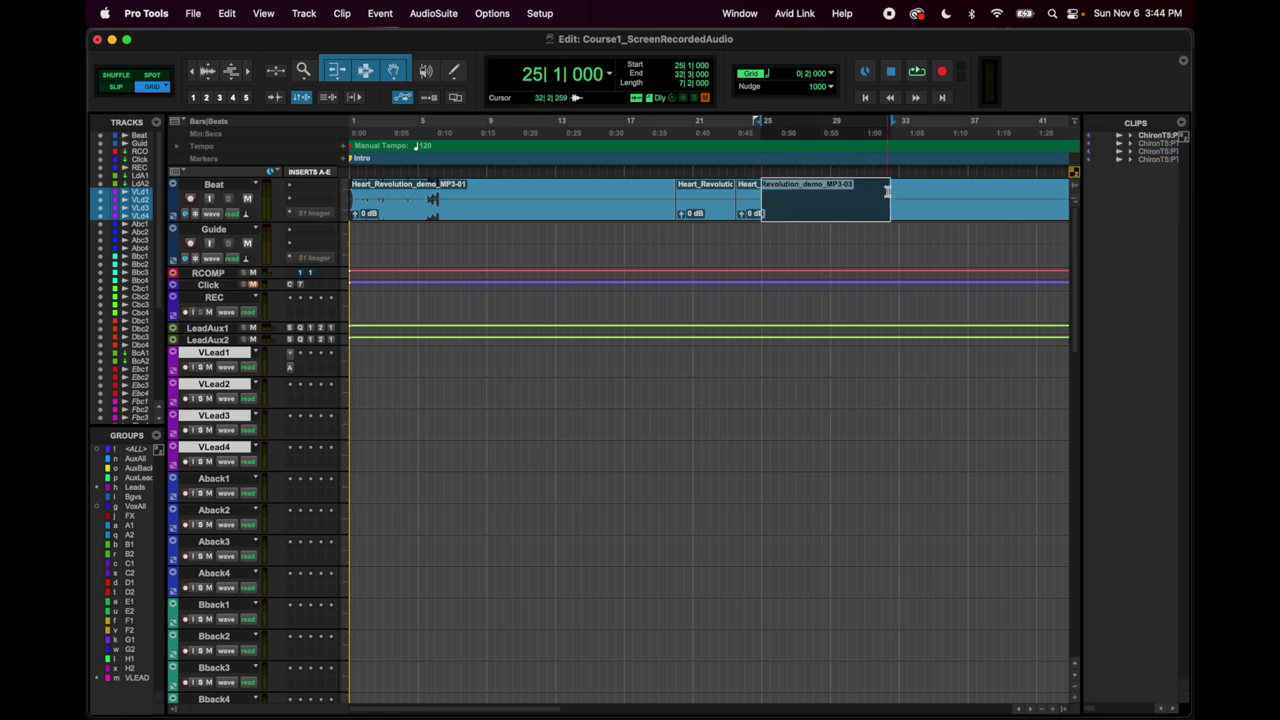
pyautogui.press('super+e')
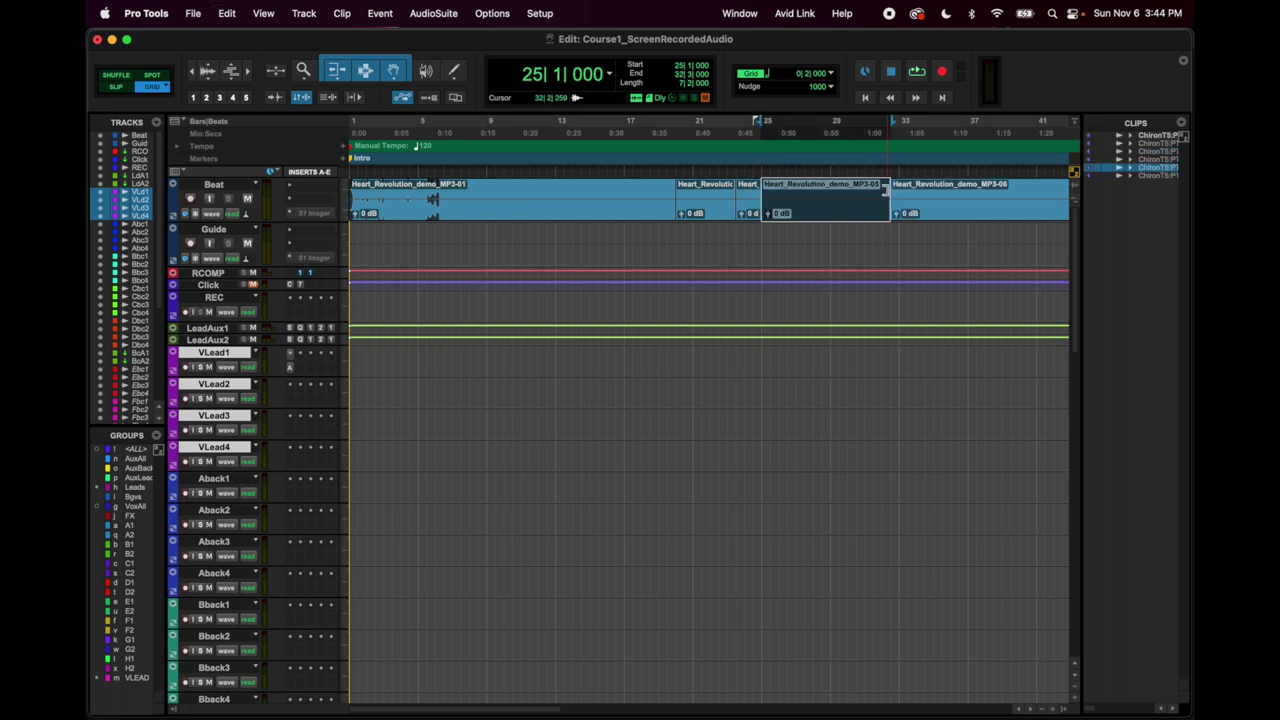
# Select the separated clips one after another in the Clips list to locate them on the Beat track.
pyautogui.click(1155, 151)
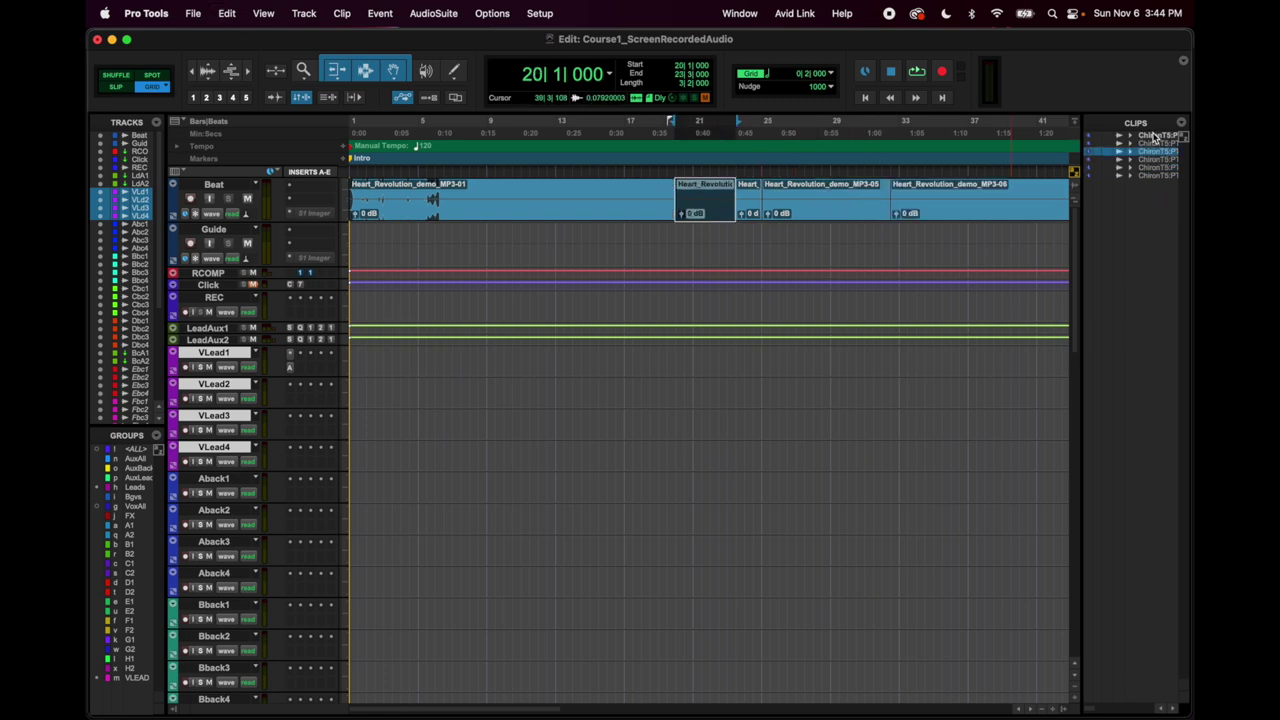
pyautogui.click(1155, 136)
pyautogui.click(1157, 160)
pyautogui.click(1158, 152)
pyautogui.click(1157, 168)
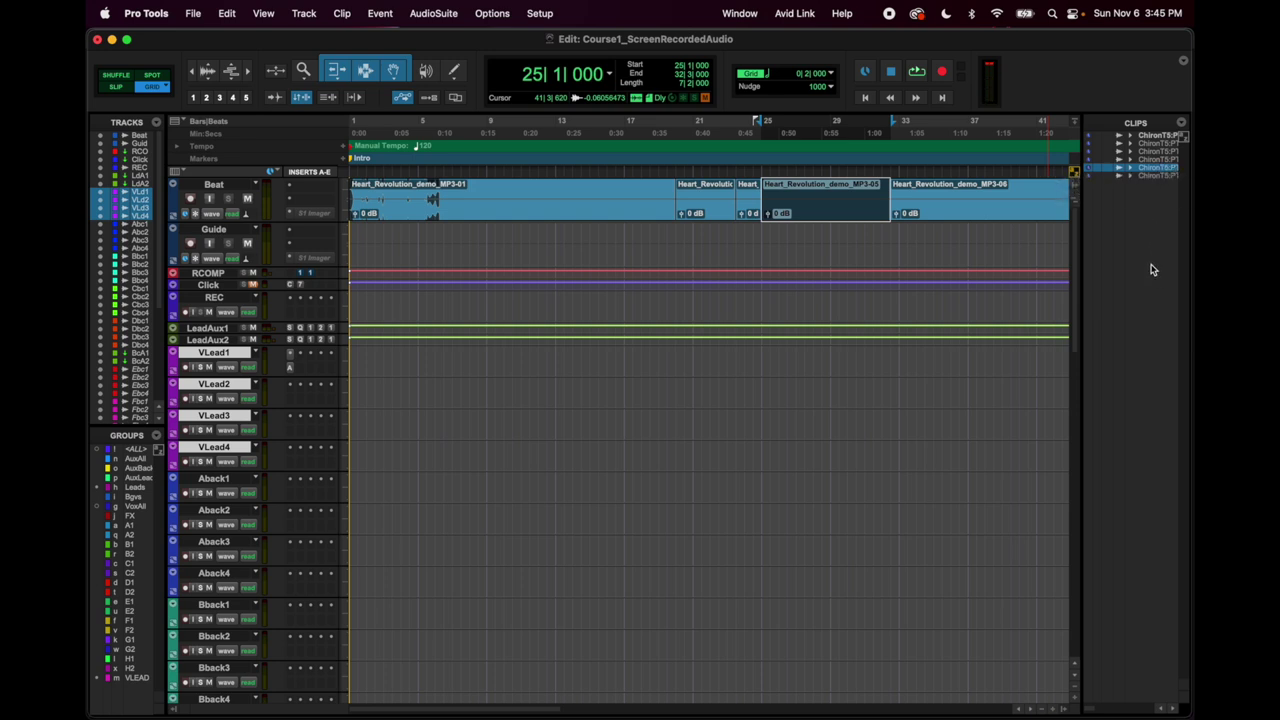
# Clear the clips from the Beat track, and place the clip Heart_Revolution_demo_MP3-01 there starting at 17|3|000.
pyautogui.press('Delete')
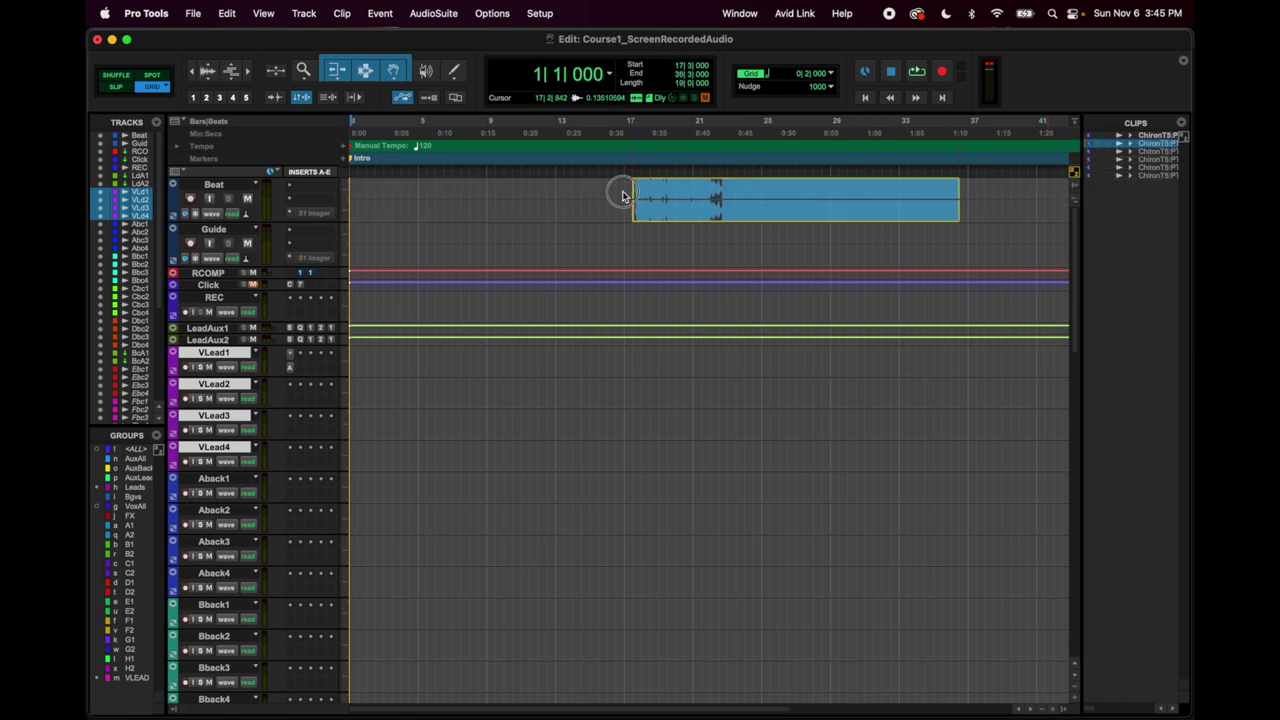
pyautogui.click(617, 195)
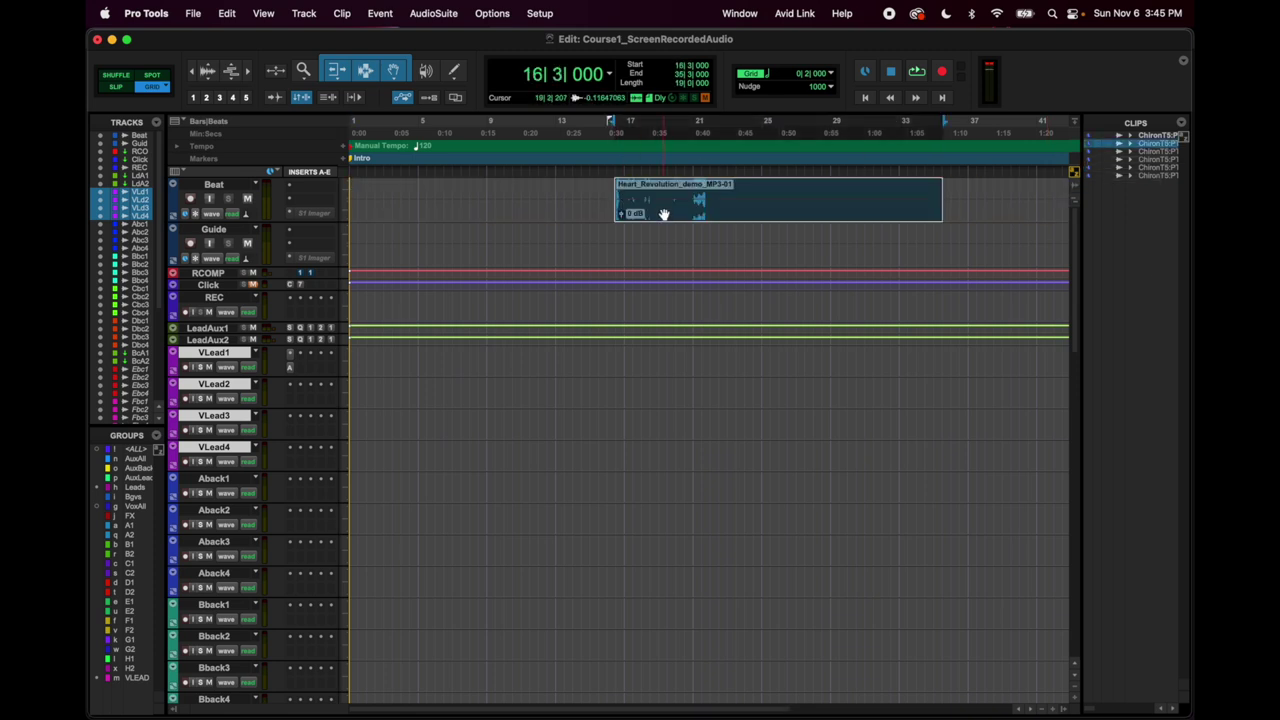
pyautogui.moveTo(663, 211); pyautogui.dragTo(677, 211)
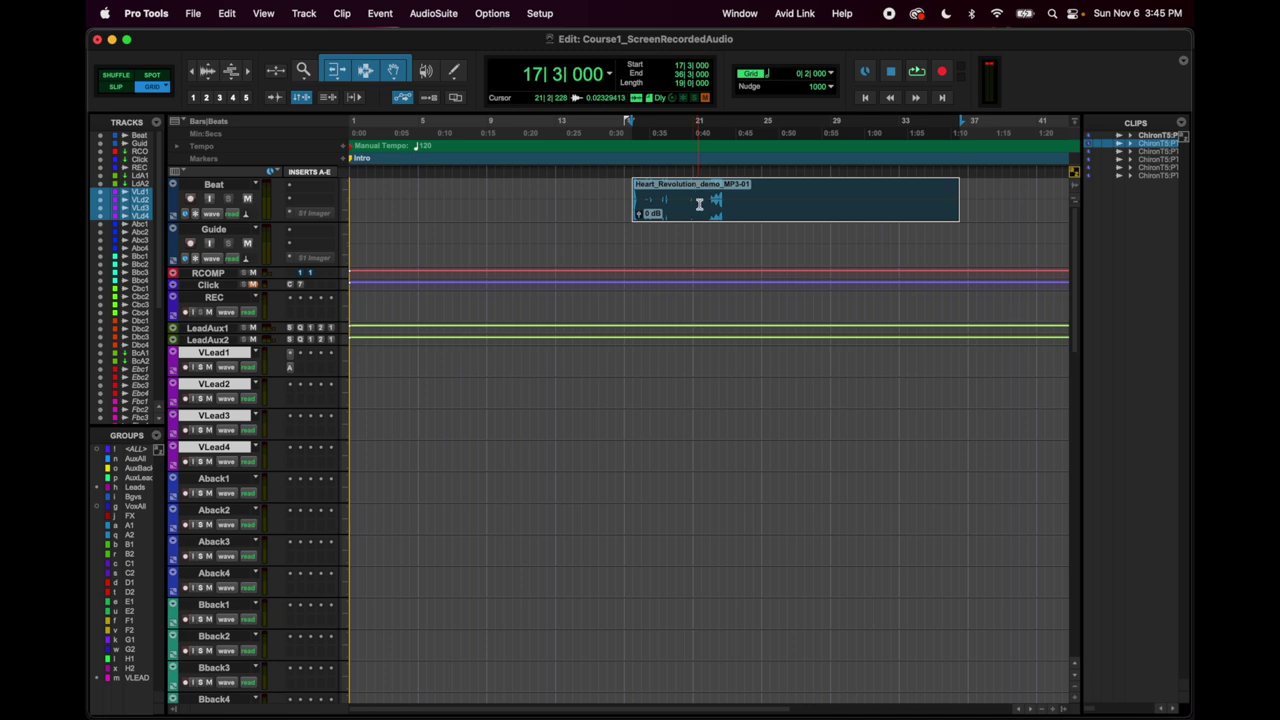
# Use Spot mode to move the Beat clip to its original time stamp, 41442|2|576.
pyautogui.press('F3')
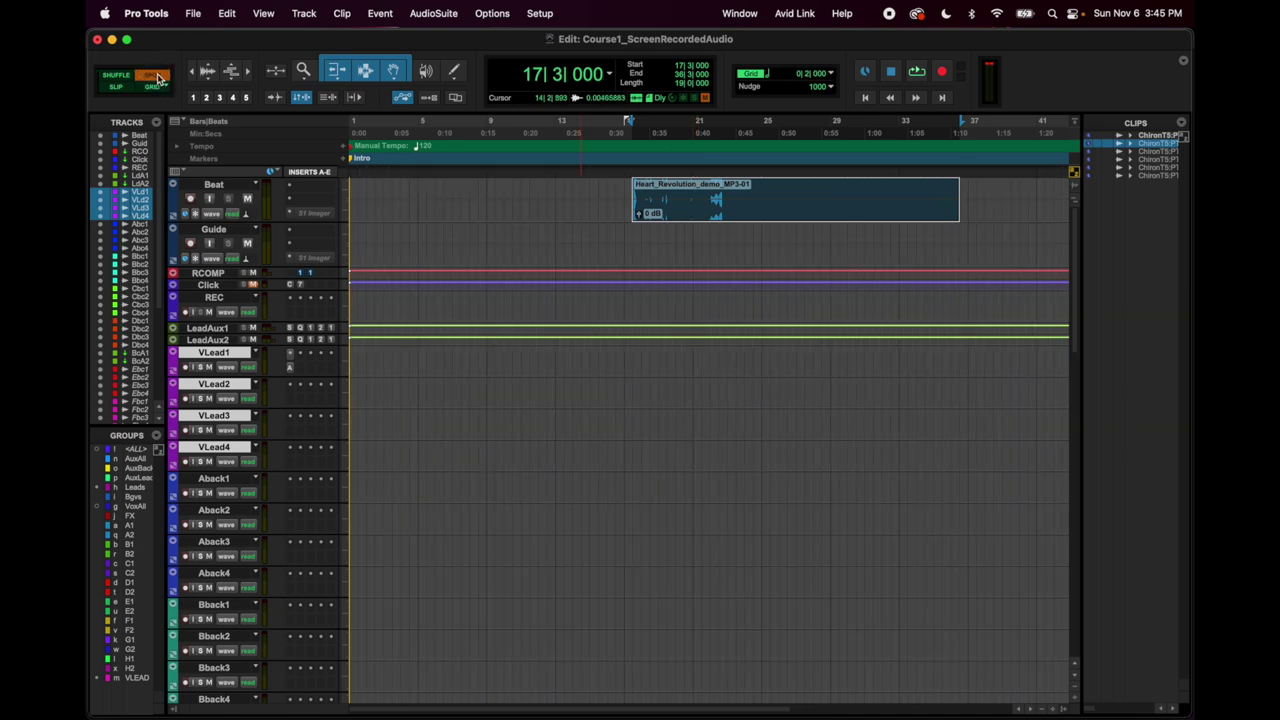
pyautogui.click(766, 211)
pyautogui.click(728, 362)
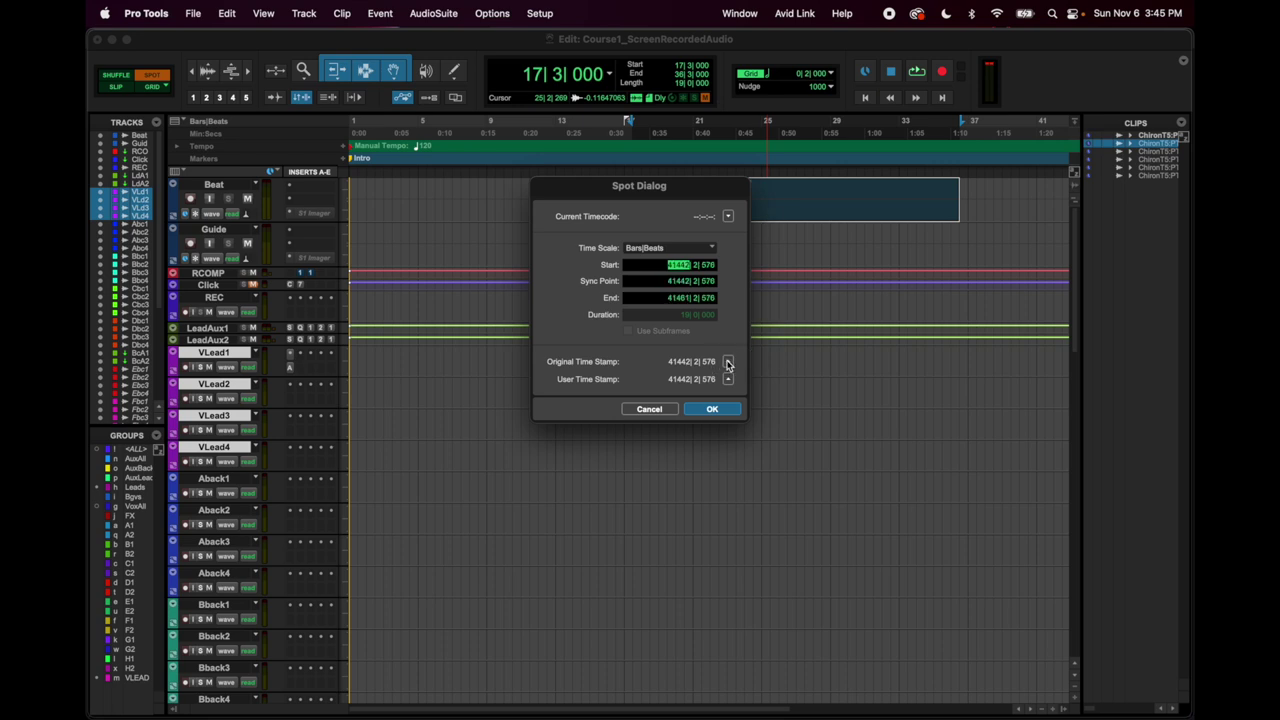
pyautogui.click(711, 409)
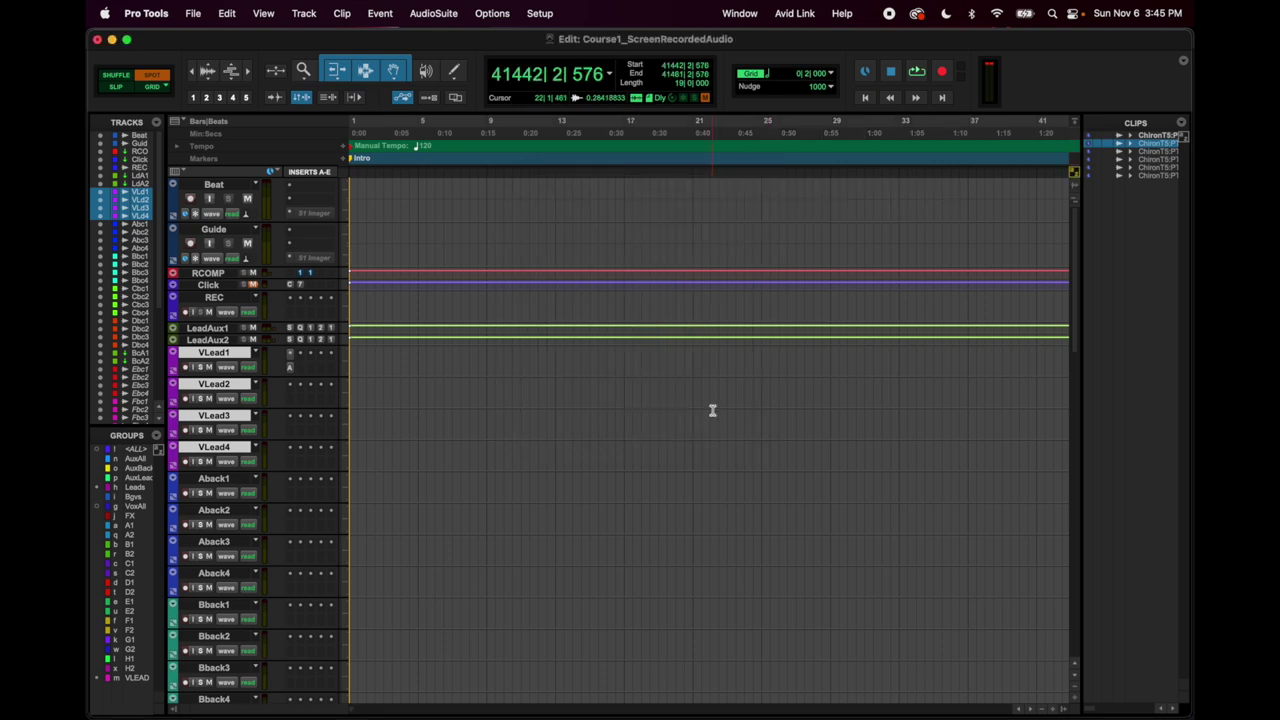
pyautogui.hscroll(15, 731, 291)
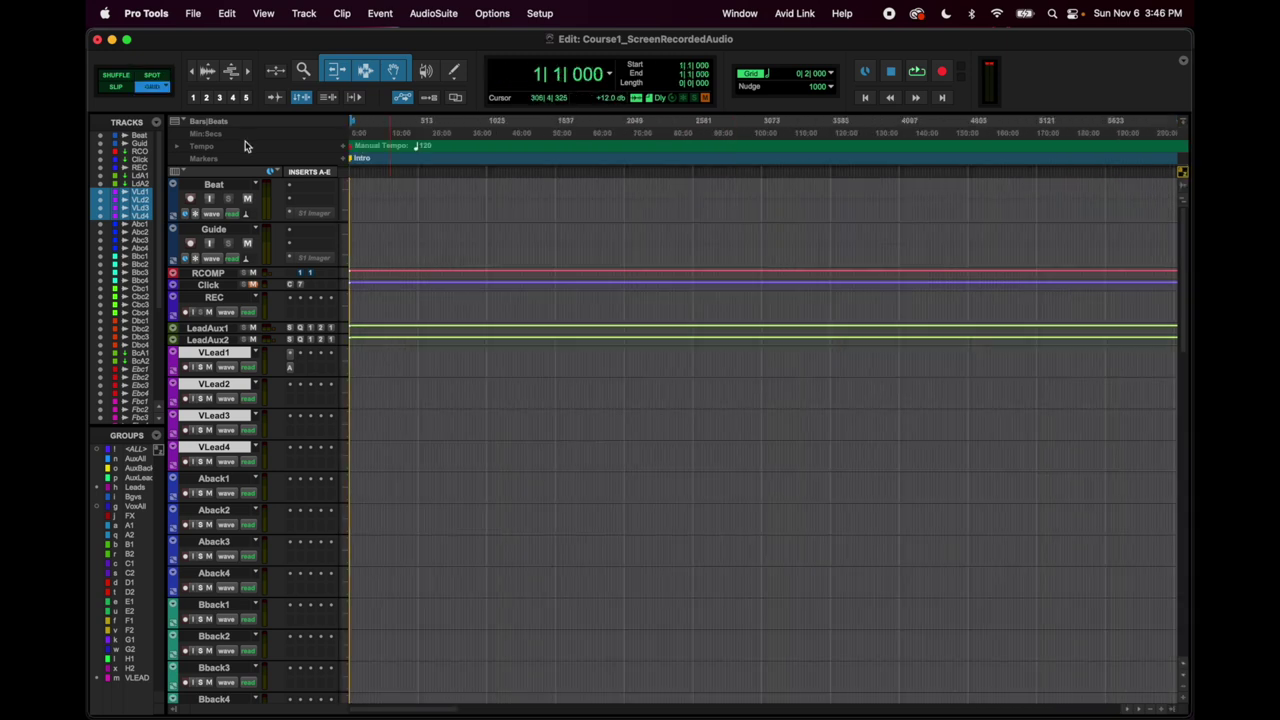
# Enlarge the Beat track's height to roughly six times its size, and review its playlist options.
pyautogui.click(216, 184)
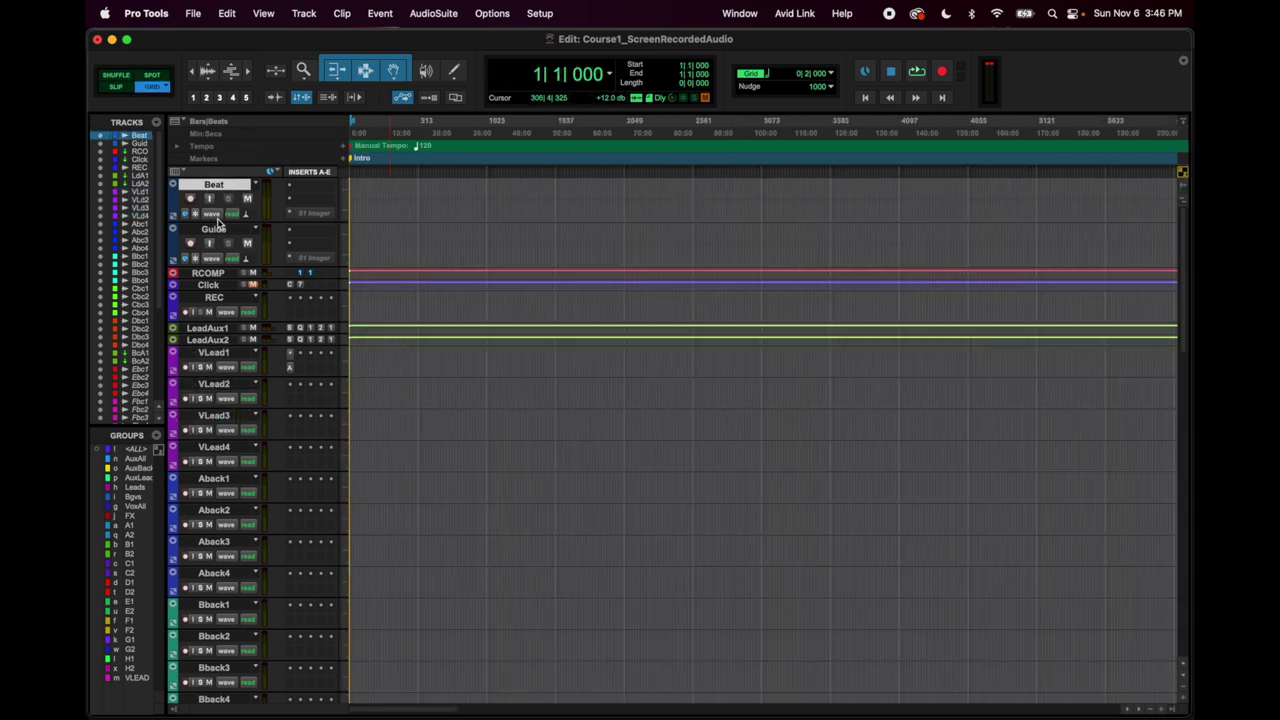
pyautogui.moveTo(213, 221)
pyautogui.mouseDown()
pyautogui.moveTo(217, 245)
pyautogui.moveTo(222, 236)
pyautogui.mouseUp()
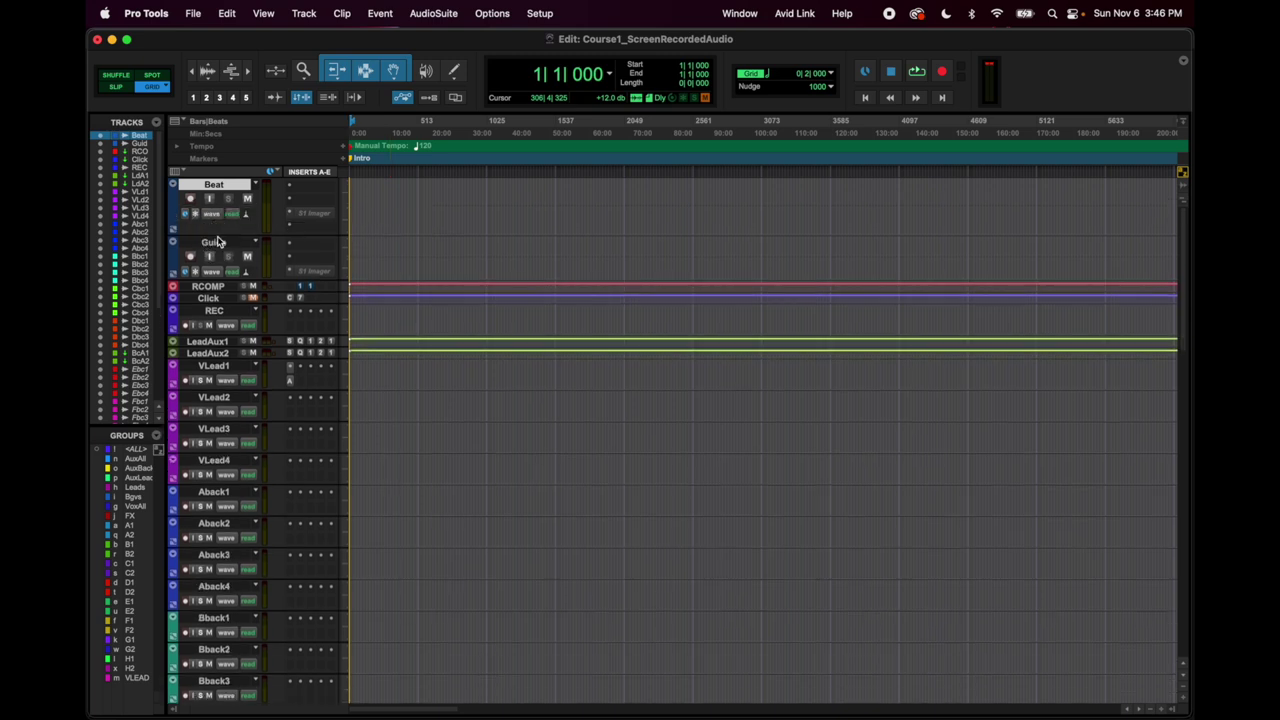
pyautogui.moveTo(223, 235); pyautogui.dragTo(217, 441)
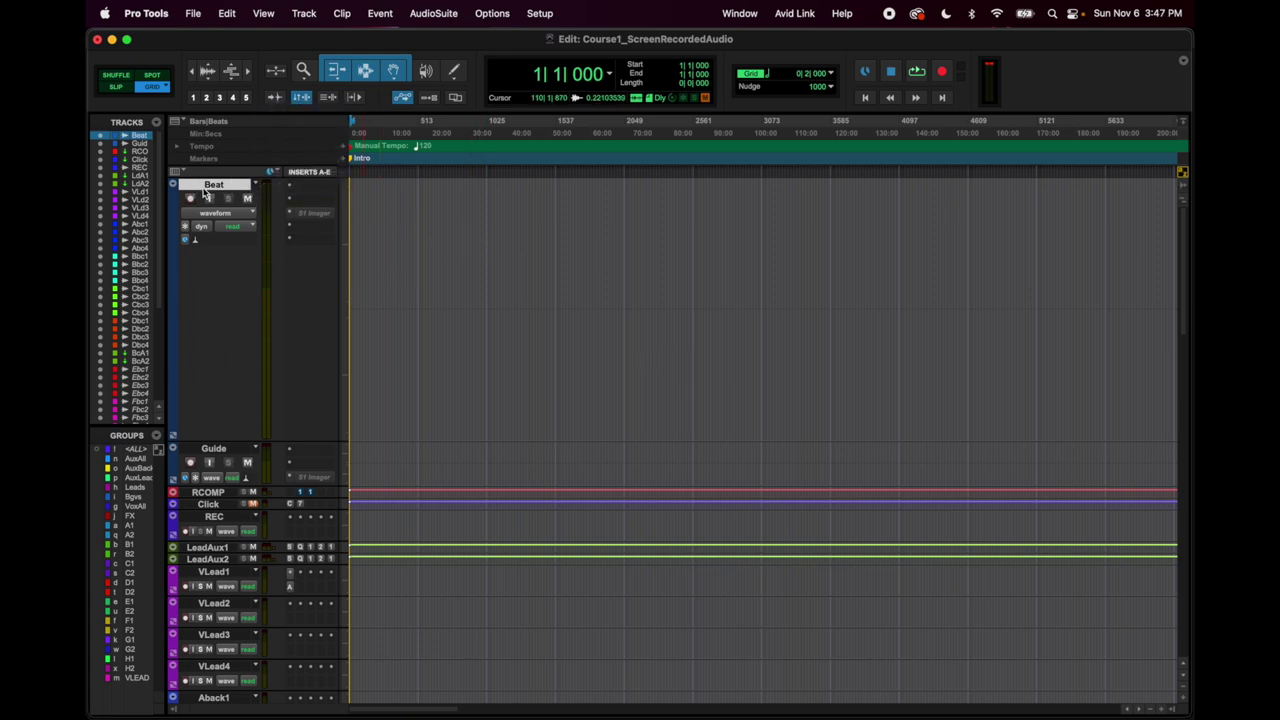
pyautogui.click(255, 185)
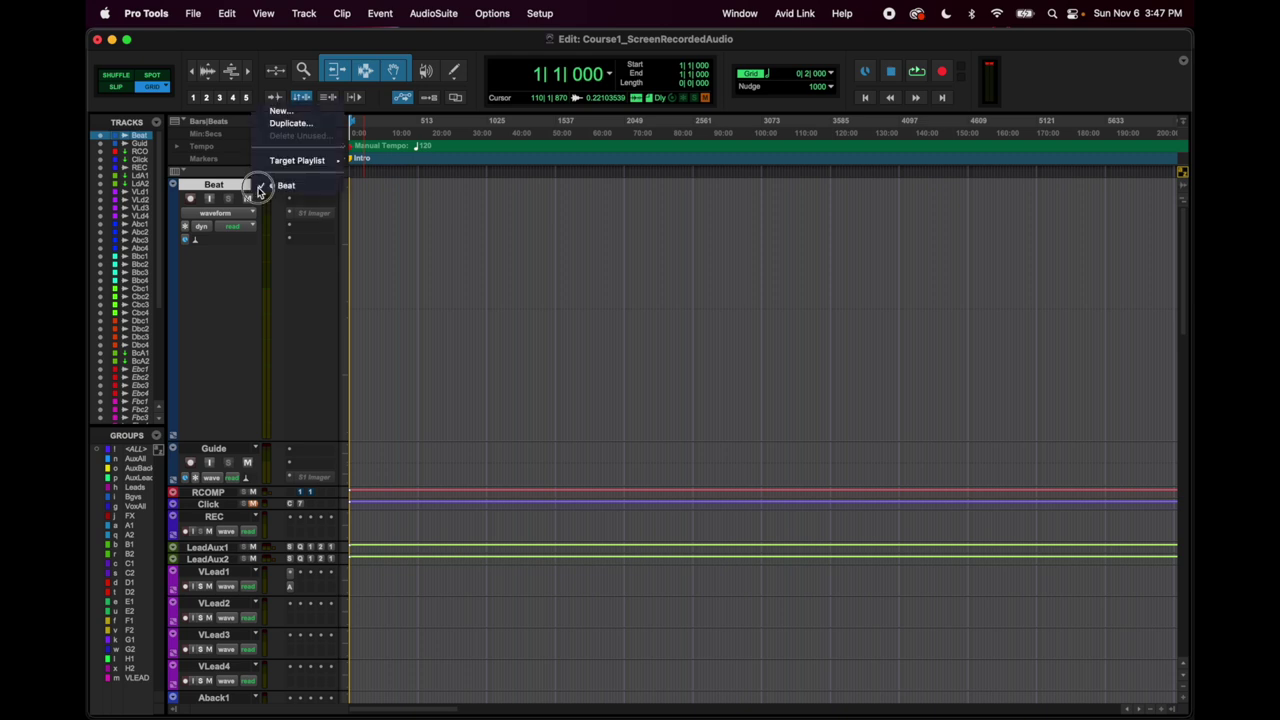
pyautogui.click(212, 182)
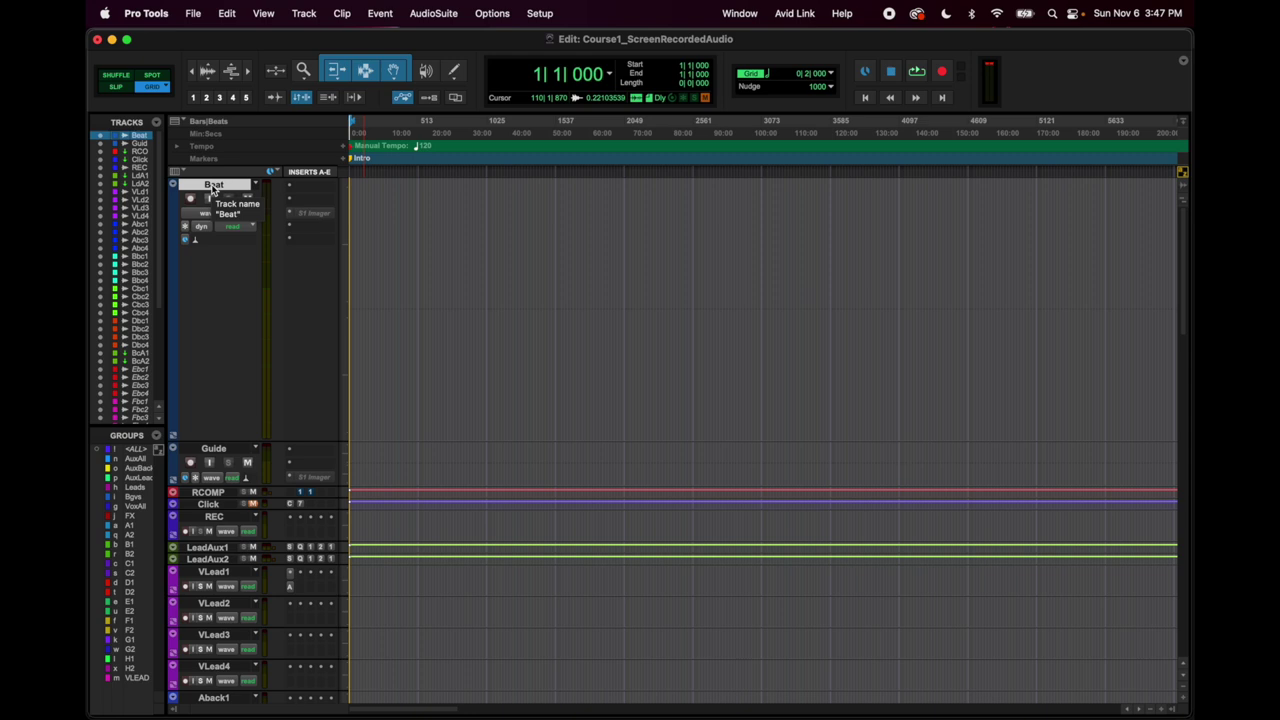
# Make the Beat track inactive, and make it active again.
pyautogui.rightClick(211, 187)
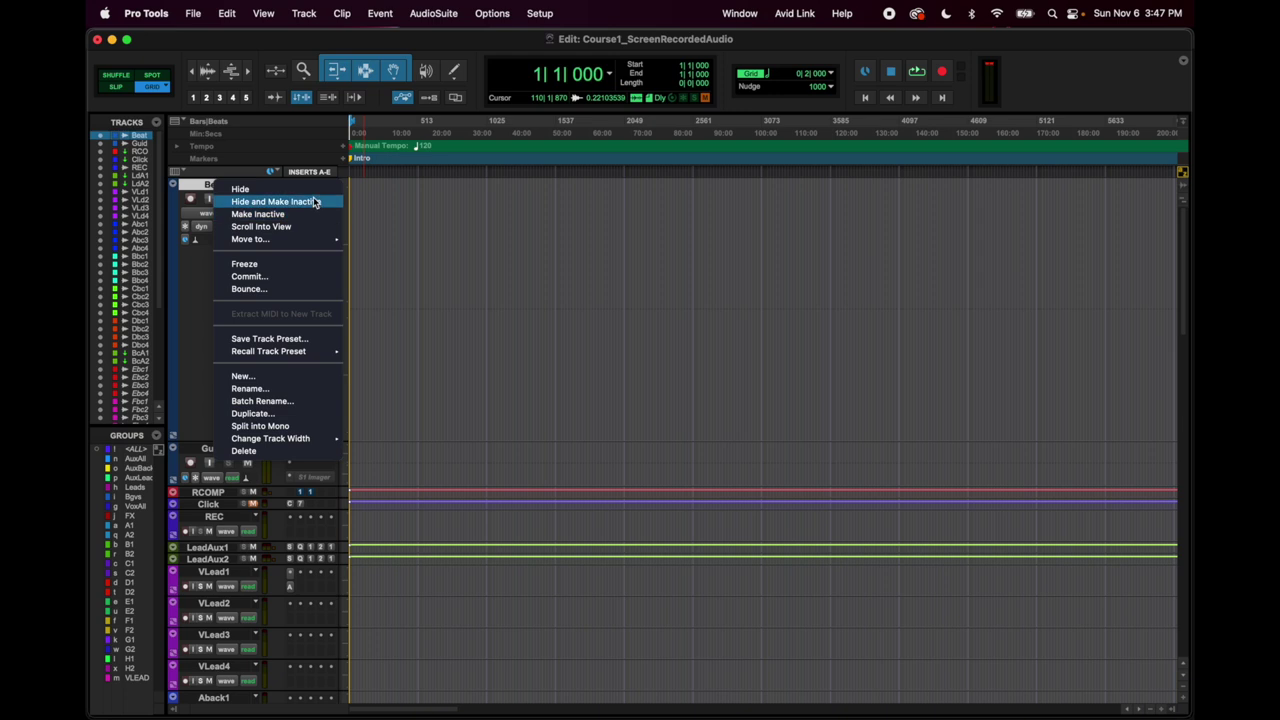
pyautogui.click(278, 215)
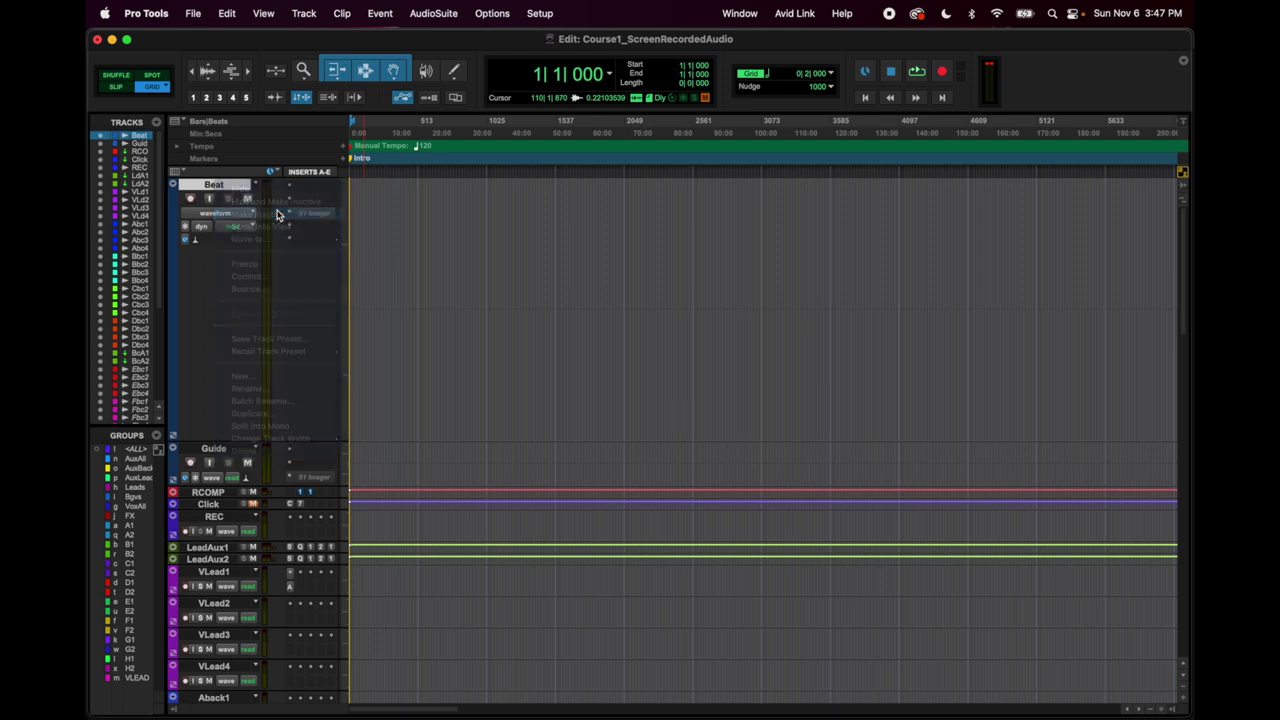
pyautogui.rightClick(232, 190)
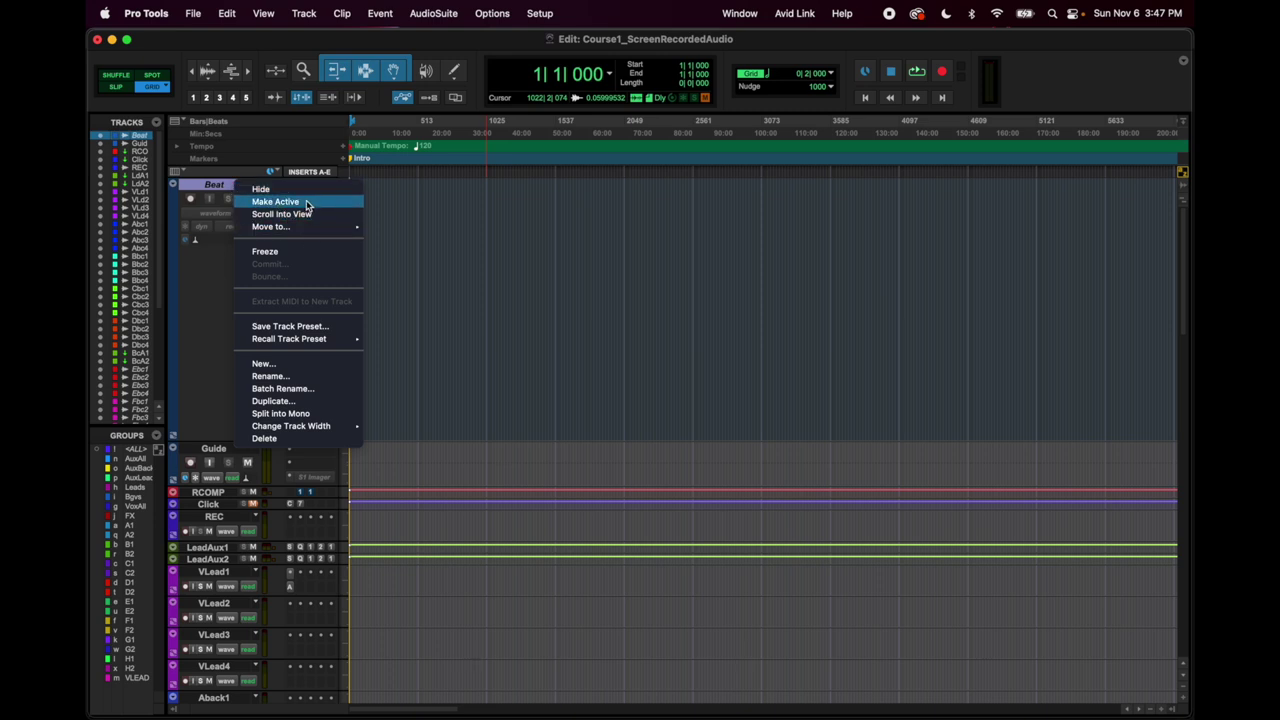
pyautogui.click(308, 204)
# Review the Beat track's management commands, and open the New Tracks settings without creating a track.
pyautogui.rightClick(215, 186)
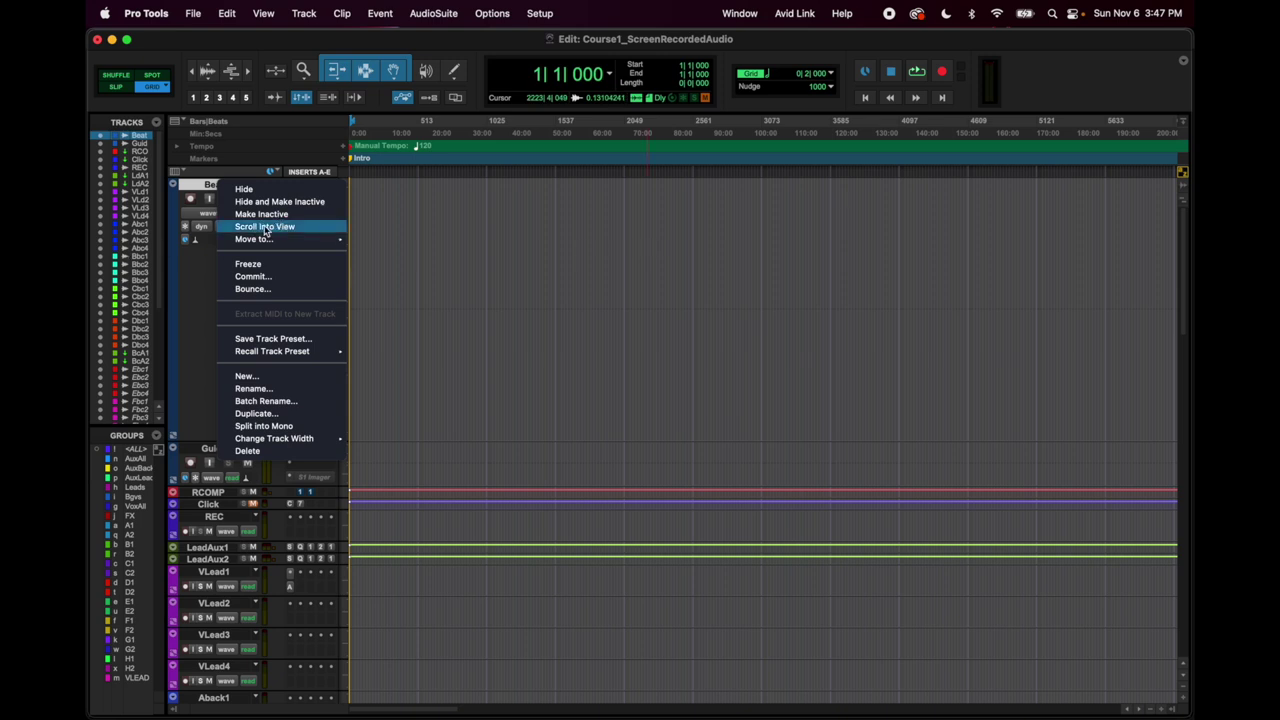
pyautogui.moveTo(267, 241)
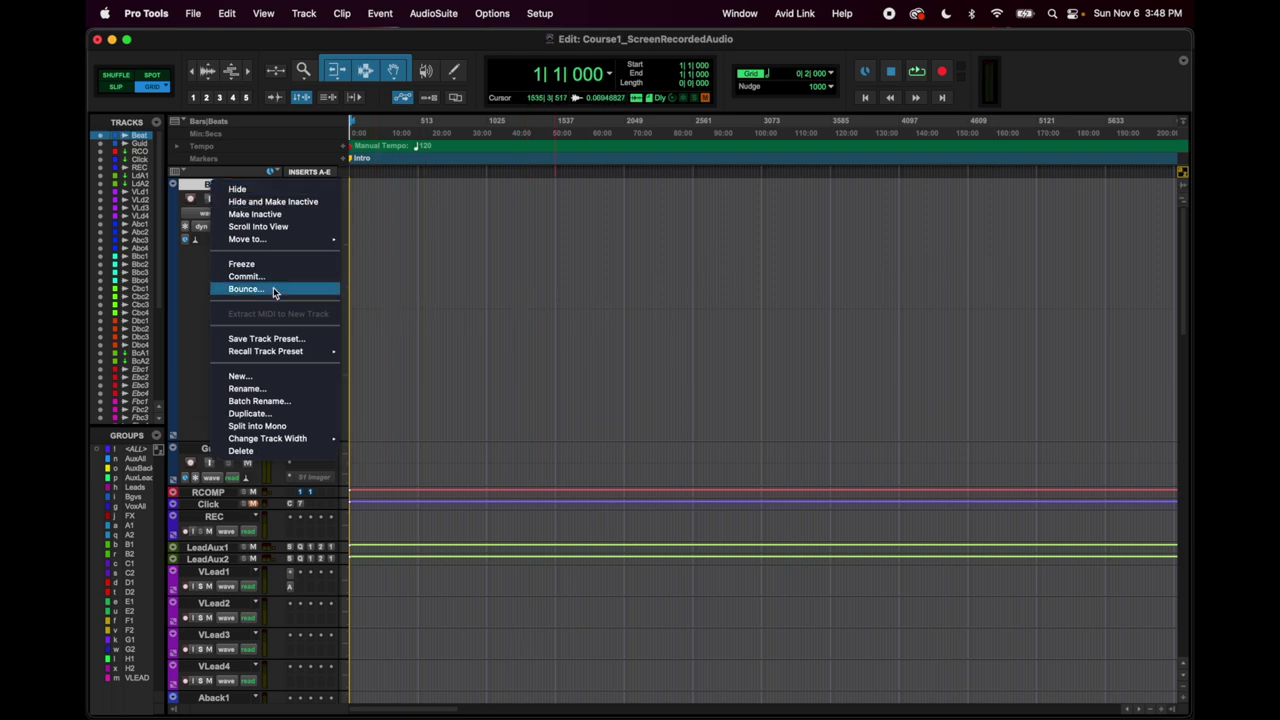
pyautogui.click(289, 378)
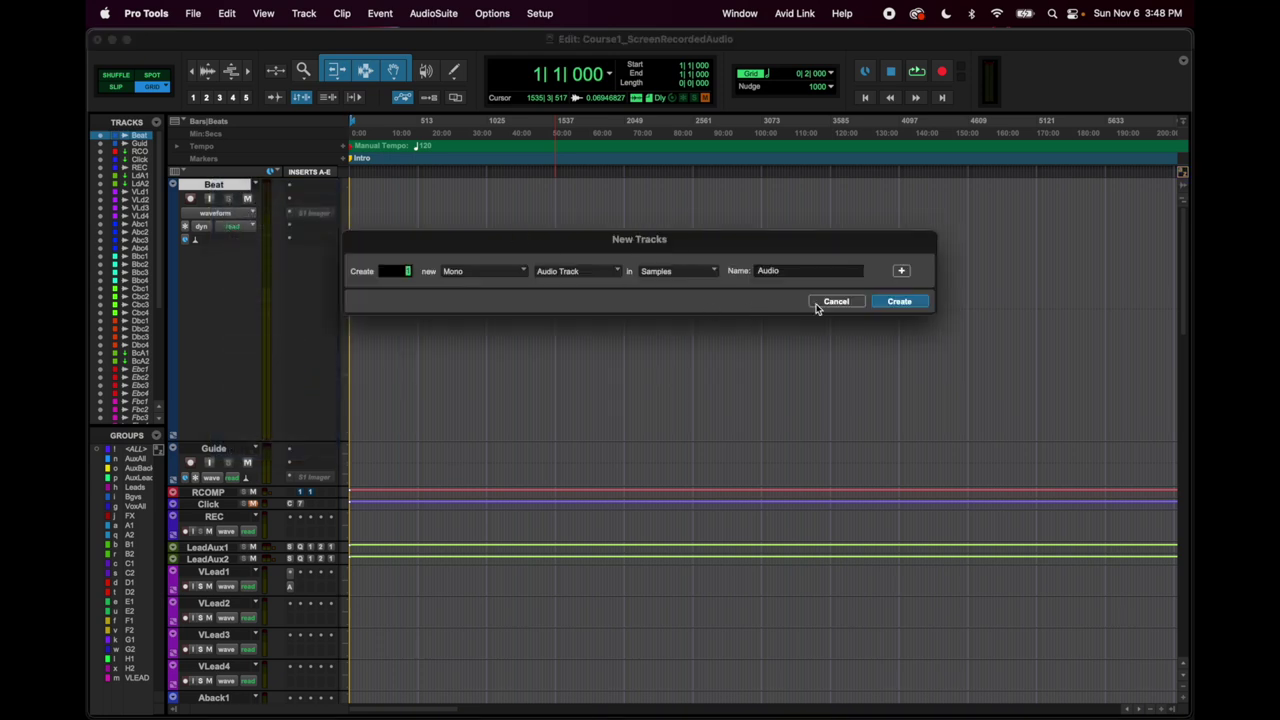
pyautogui.click(815, 304)
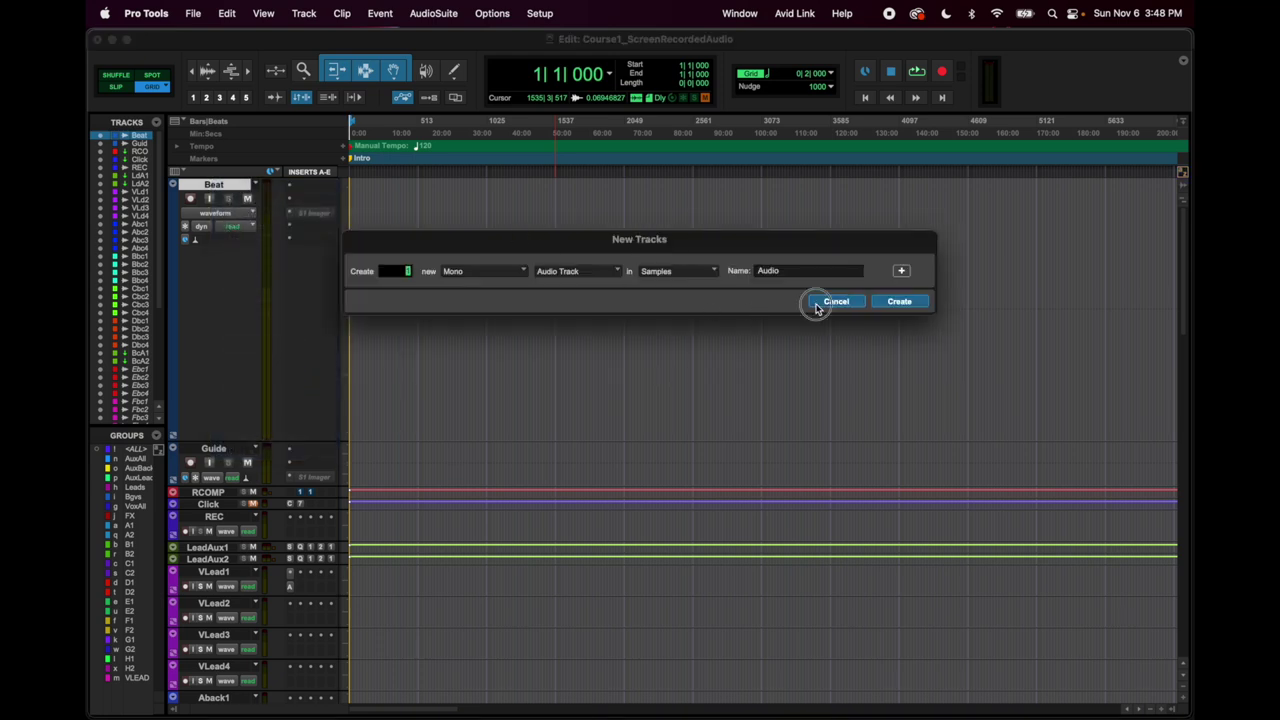
# Locate the Beat track's Rename command, and inspect the track's name and comments dialog without editing either field.
pyautogui.rightClick(222, 187)
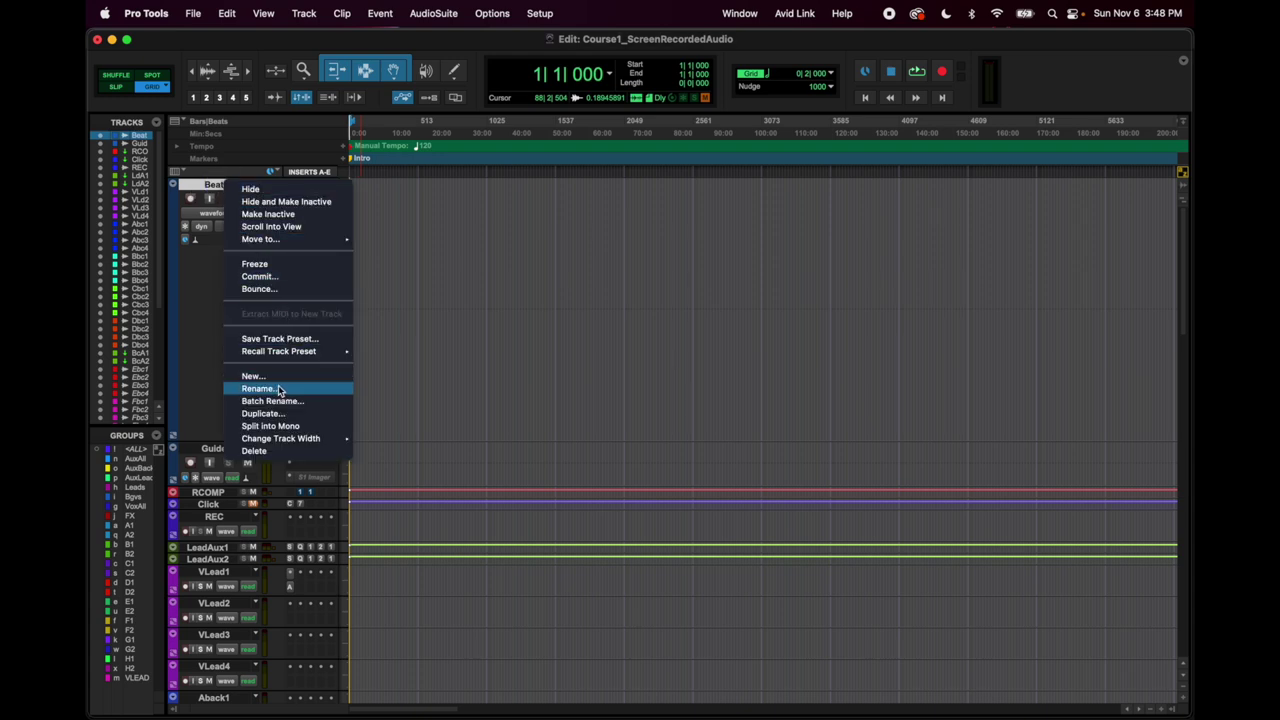
pyautogui.click(413, 333)
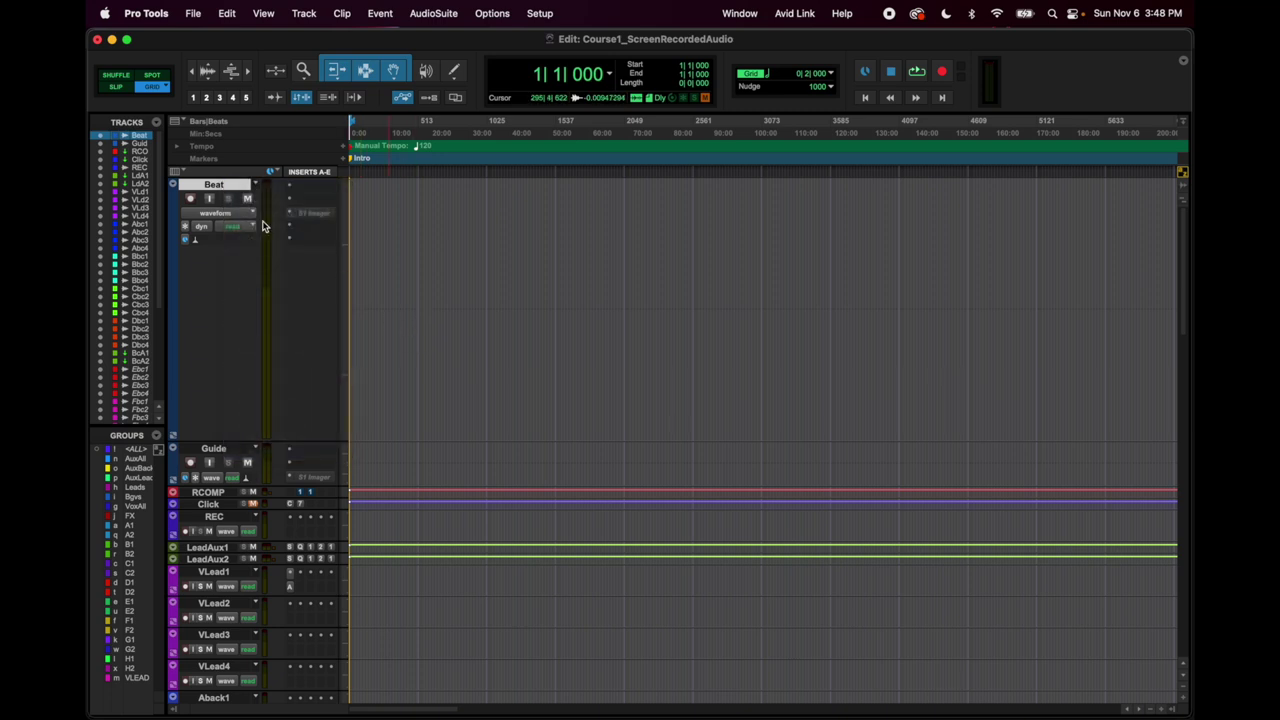
pyautogui.doubleClick(218, 187)
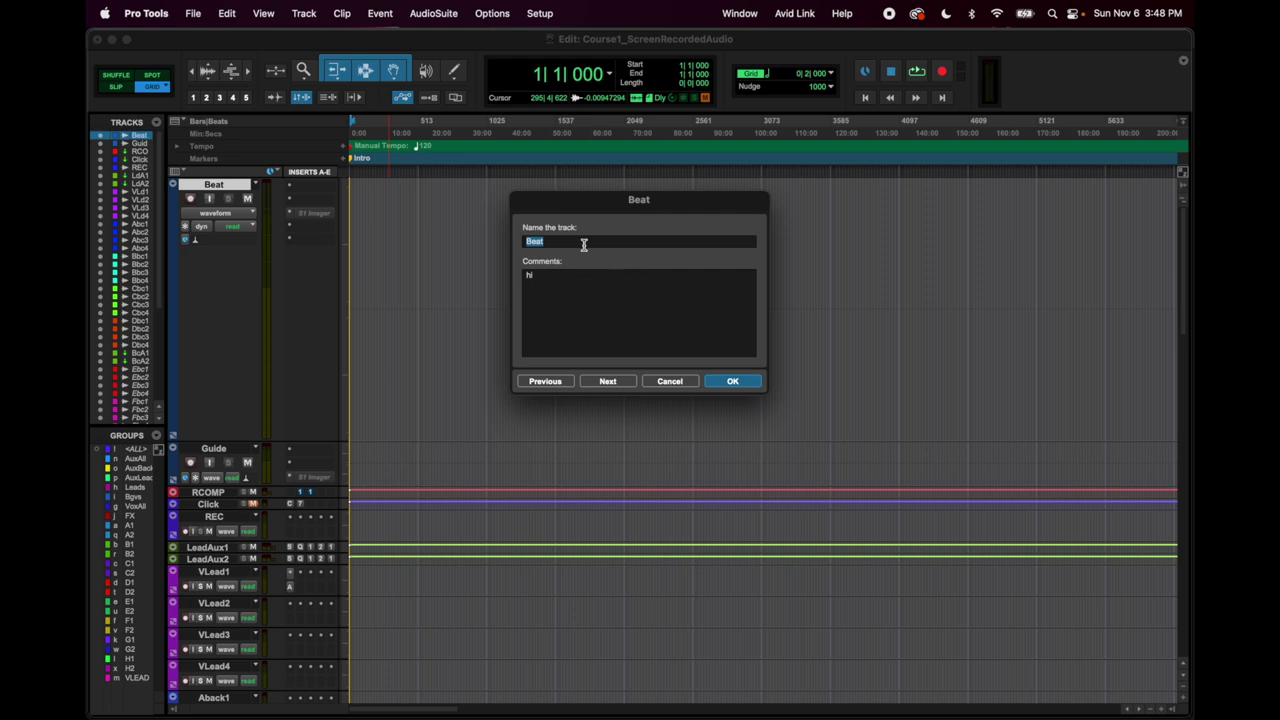
pyautogui.click(733, 382)
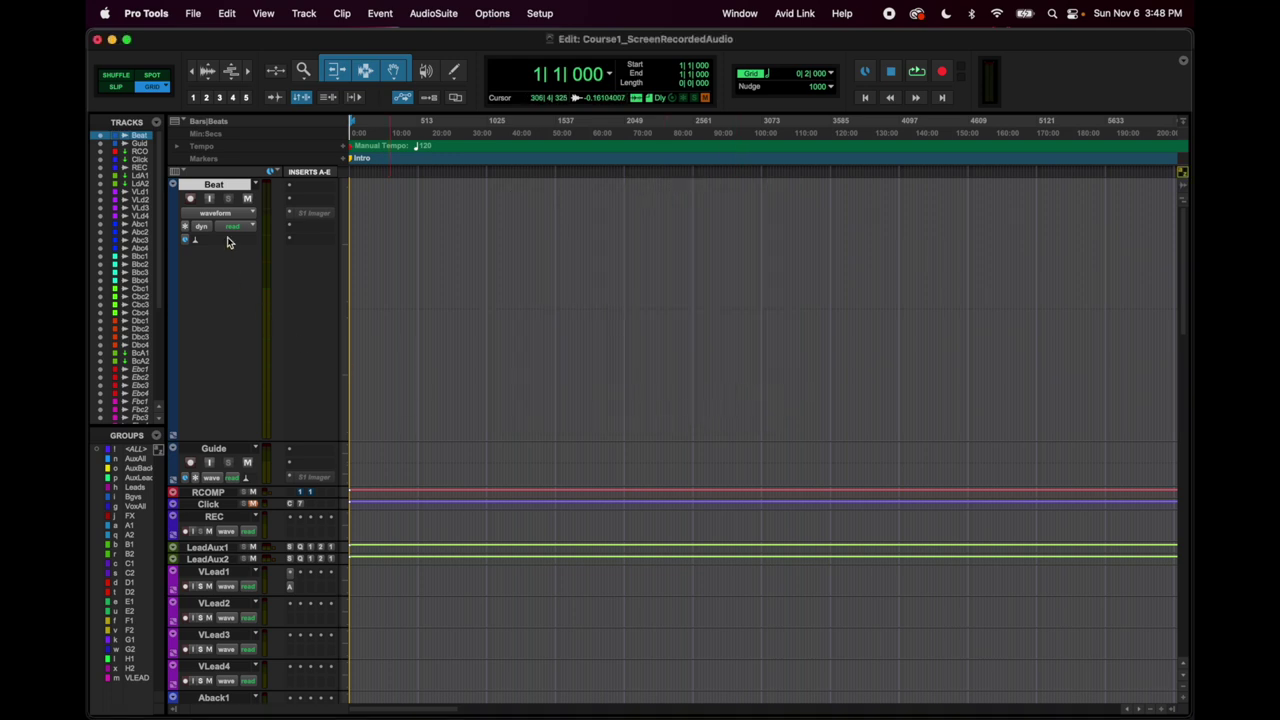
# Reopen the Beat track's naming dialog, step forward and back through the neighbouring tracks' names and comments, and close it without changes.
pyautogui.doubleClick(214, 185)
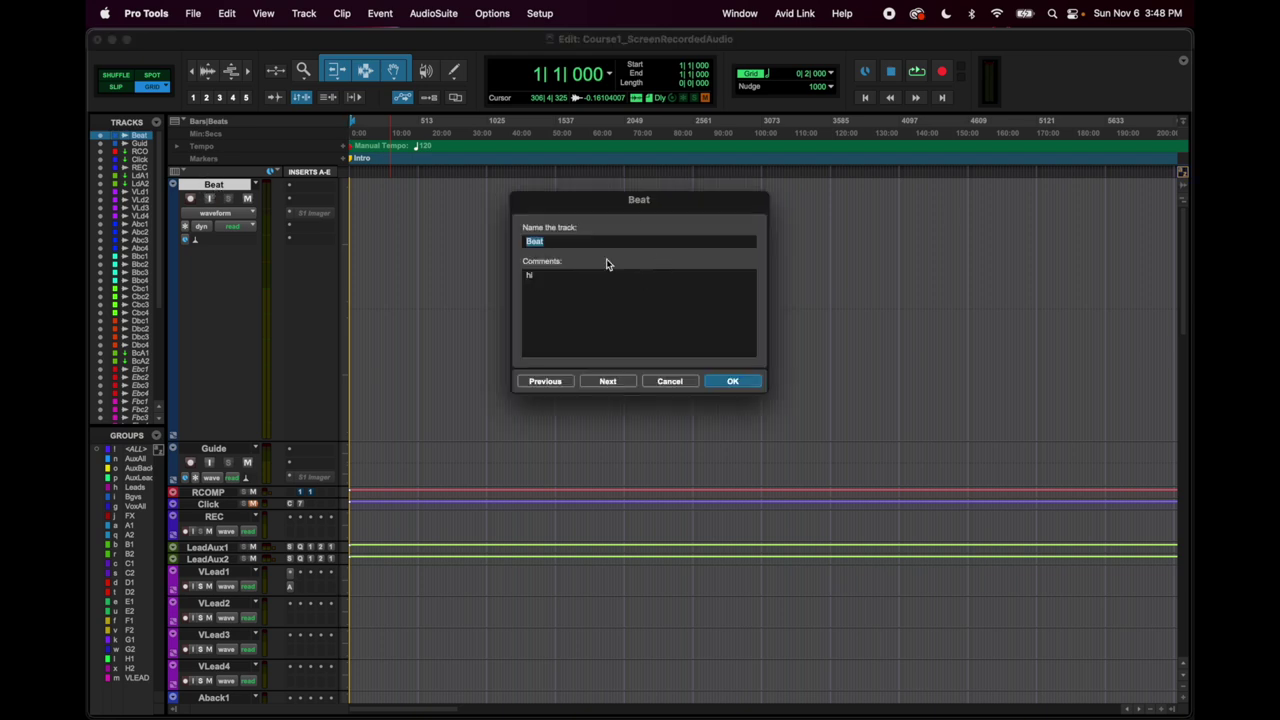
pyautogui.click(607, 381)
pyautogui.click(607, 381)
pyautogui.press('super+Right')
pyautogui.press('super+Right')
pyautogui.press('super+Left')
pyautogui.press('super+Right')
pyautogui.press('super+Right')
pyautogui.press('super+Right')
pyautogui.click(689, 383)
# Review the automation modes offered for the Beat track without choosing a different one.
pyautogui.click(240, 227)
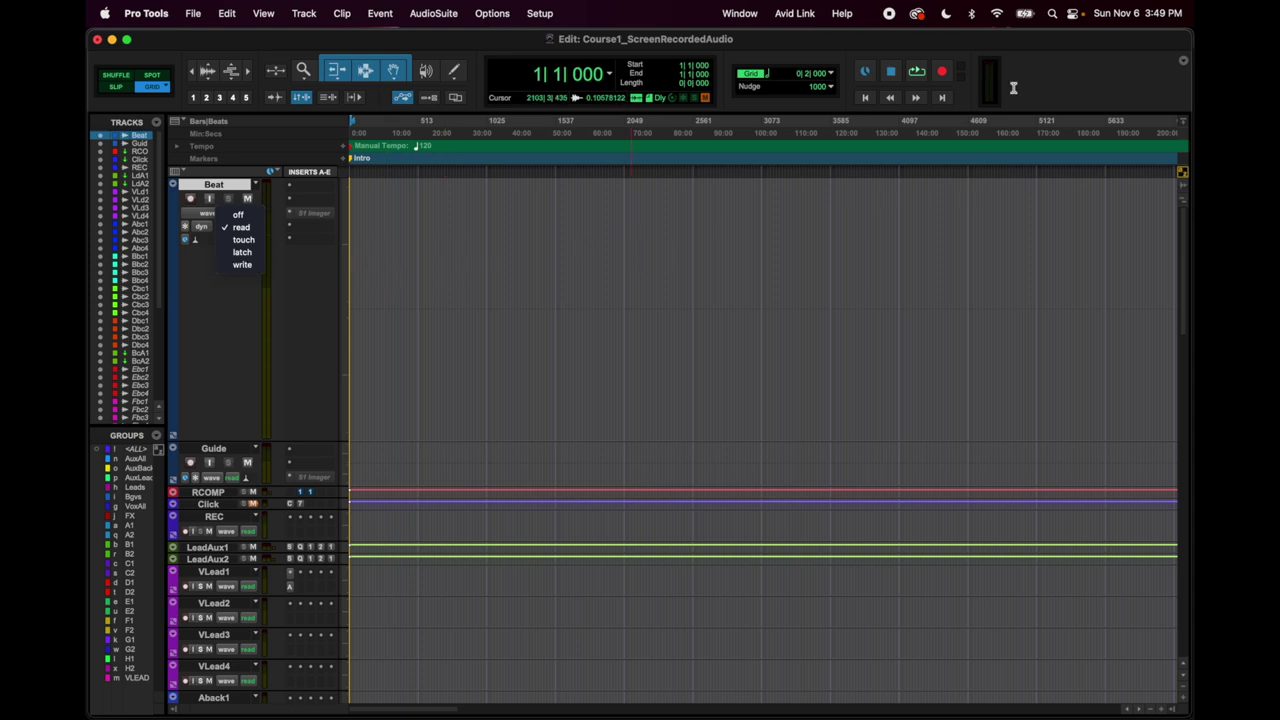
pyautogui.click(390, 249)
pyautogui.press('space')
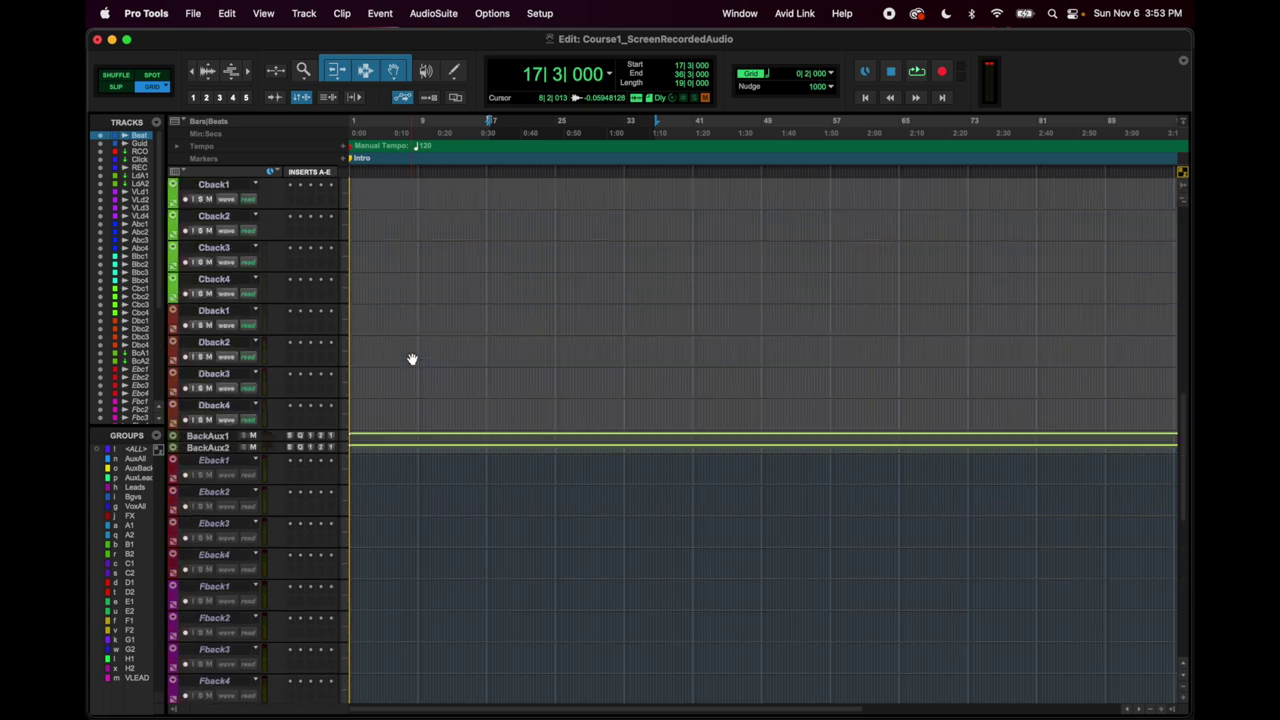
# Switch from the Edit window to the Mix window.
pyautogui.scroll(10, 412, 359)
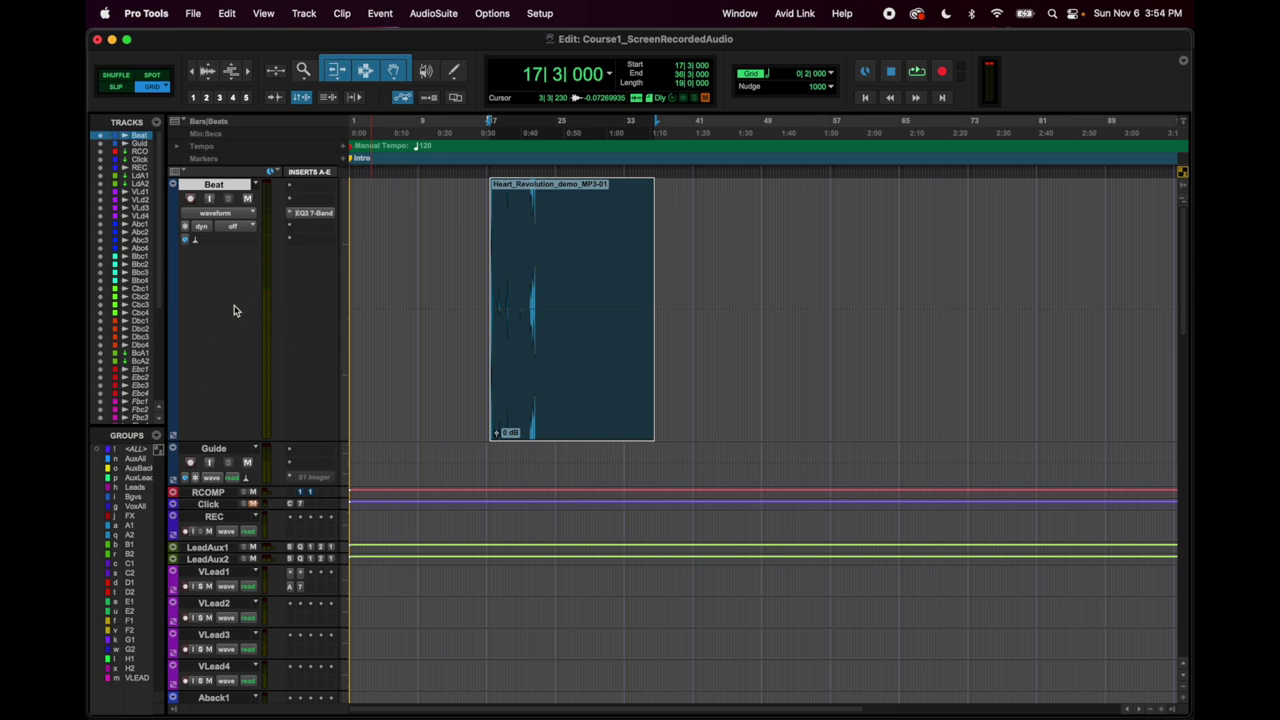
pyautogui.press('super+equal')
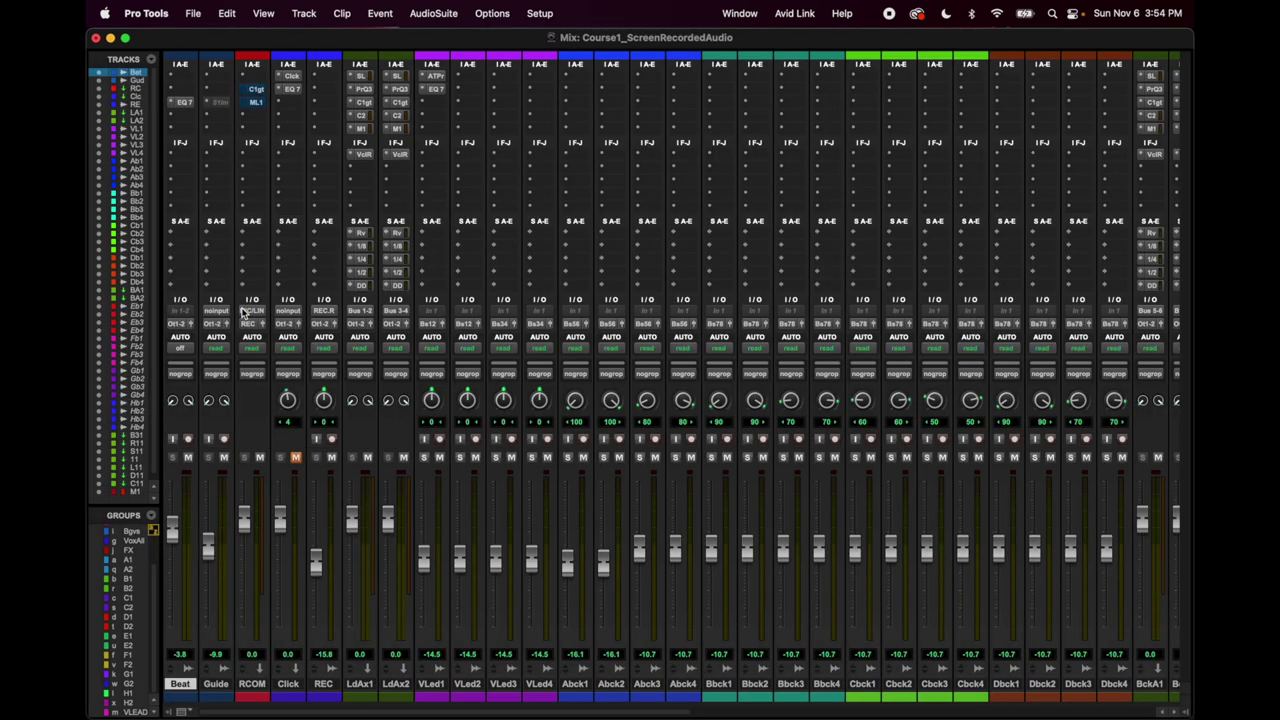